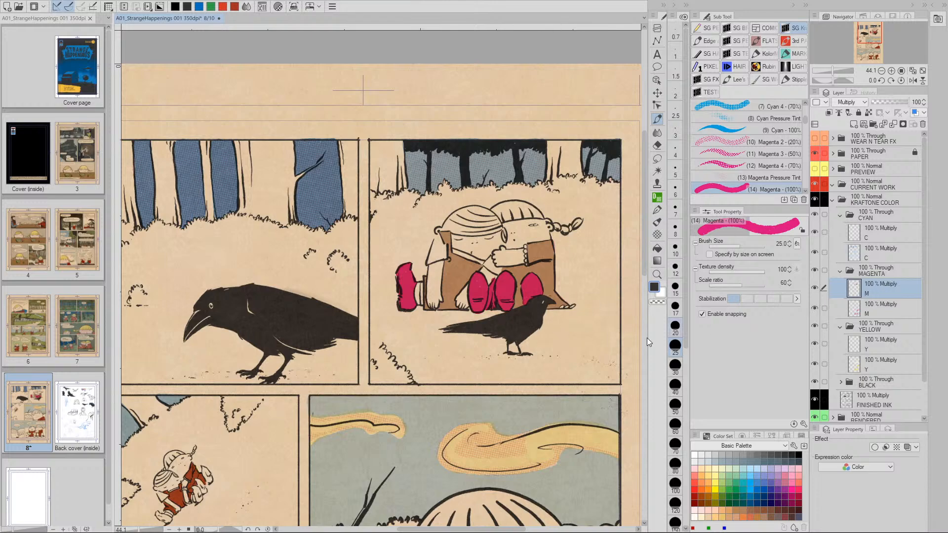
Step: Brush Yellow (100%) over the shoe behind the small crow on the upper yellow layer, and set the upper magenta layer to 50% opacity
{"action": "left_click_drag", "start_coordinate": [557, 350], "coordinate": [552, 334]}
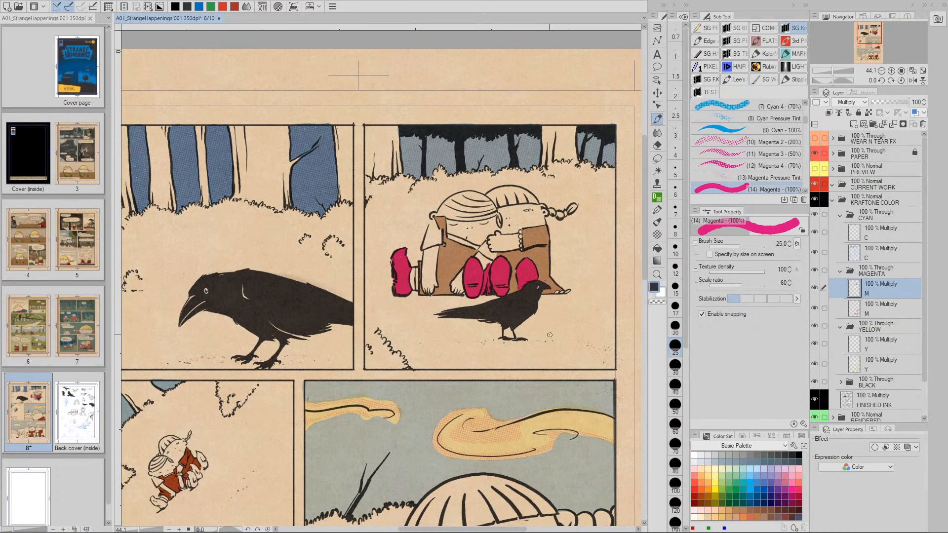
{"action": "left_click", "coordinate": [859, 351]}
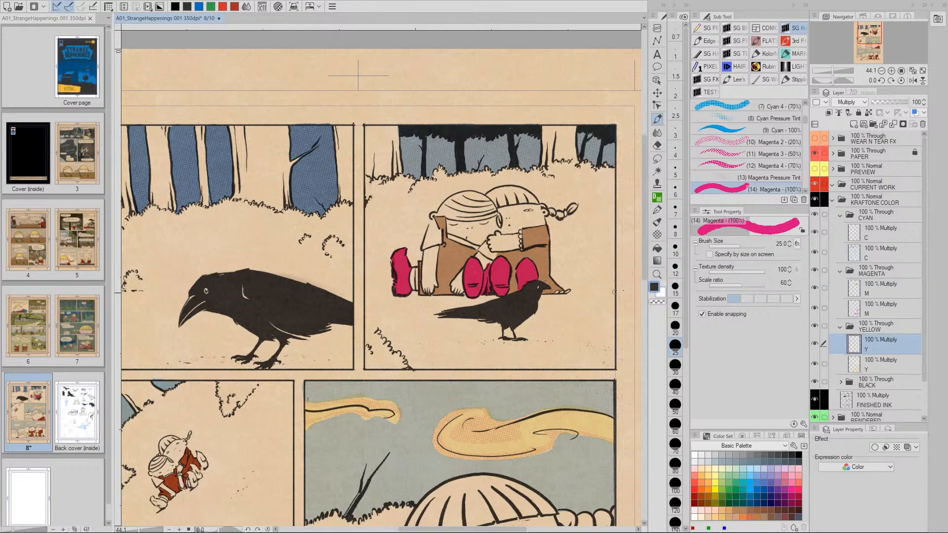
{"action": "scroll", "coordinate": [745, 148], "scroll_direction": "down", "scroll_amount": 4}
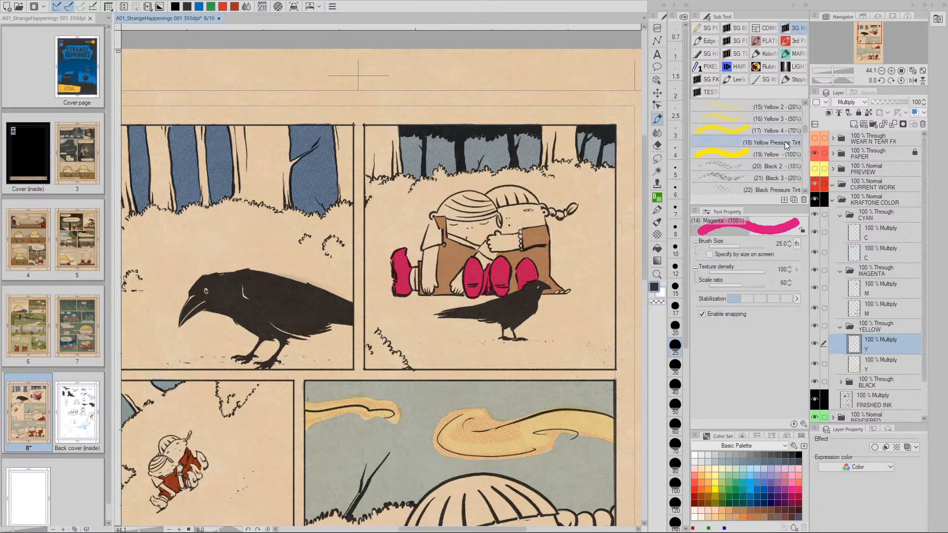
{"action": "left_click", "coordinate": [741, 154]}
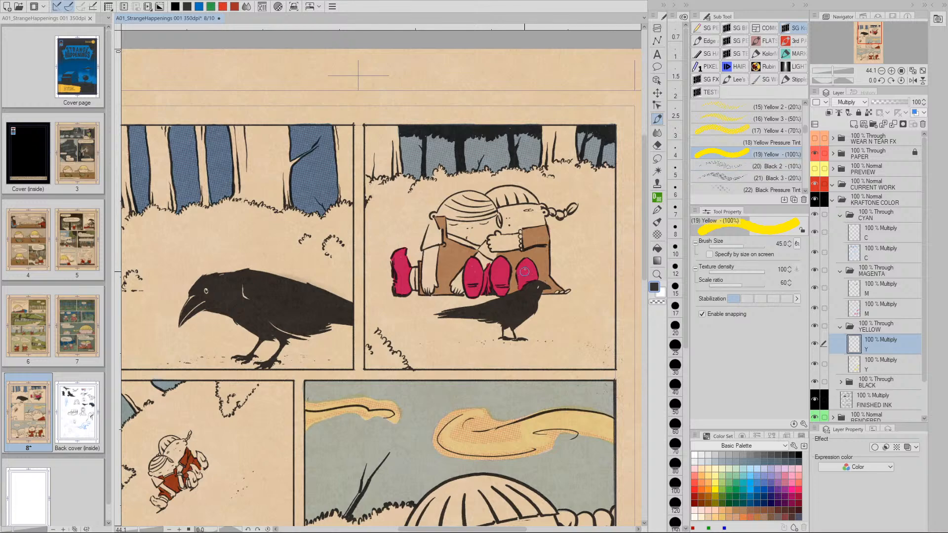
{"action": "mouse_move", "coordinate": [524, 266]}
{"action": "left_mouse_down"}
{"action": "mouse_move", "coordinate": [522, 281]}
{"action": "mouse_move", "coordinate": [528, 274]}
{"action": "left_mouse_up"}
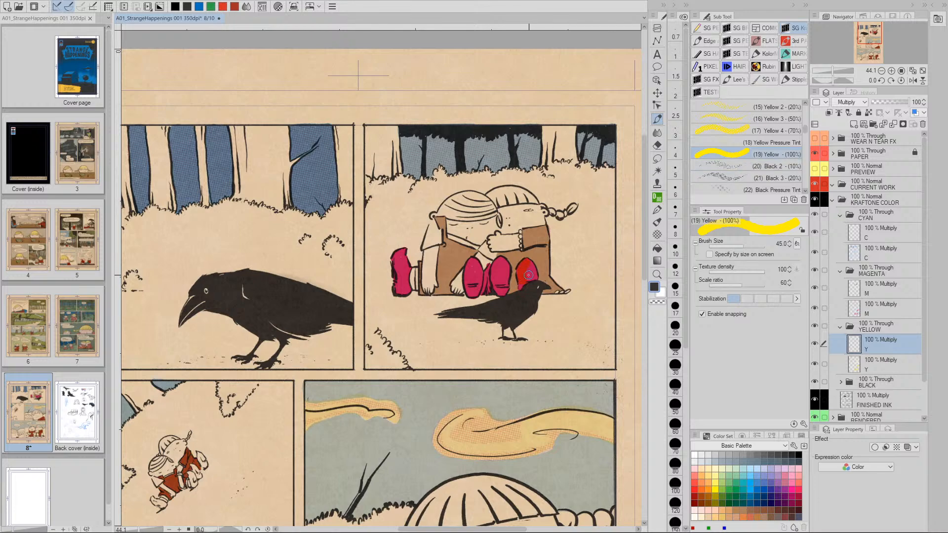
{"action": "left_click", "coordinate": [868, 292]}
{"action": "key", "text": "5"}
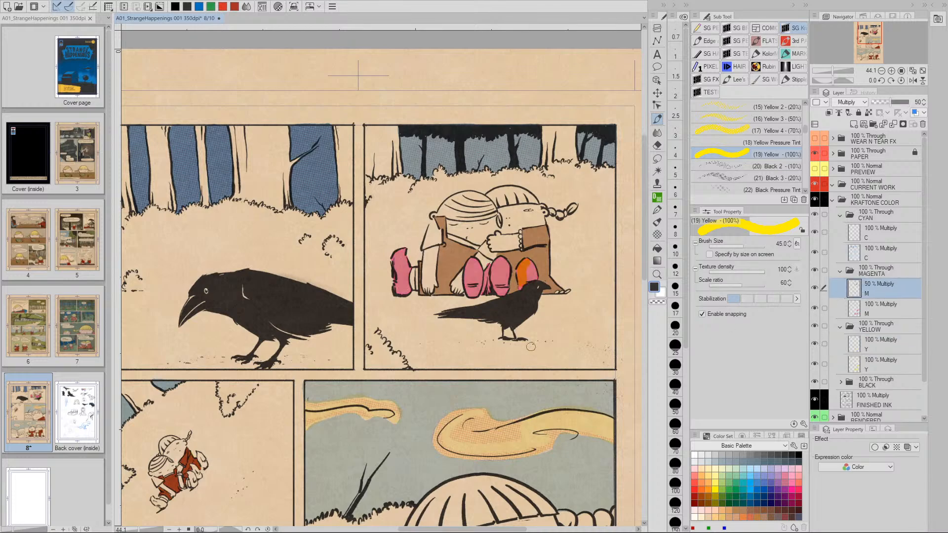
Step: Paint all the seated children's shoes in the second panel with Yellow (100%) on the upper yellow layer
{"action": "key", "text": "ctrl+space"}
{"action": "left_click_drag", "start_coordinate": [528, 273], "coordinate": [549, 285]}
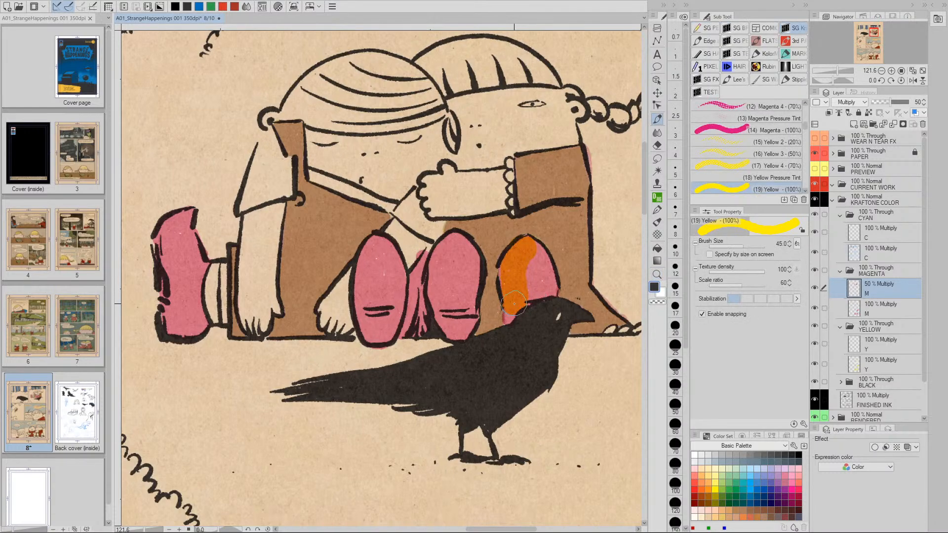
{"action": "left_click_drag", "start_coordinate": [514, 303], "coordinate": [511, 313]}
{"action": "key", "text": "ctrl+z"}
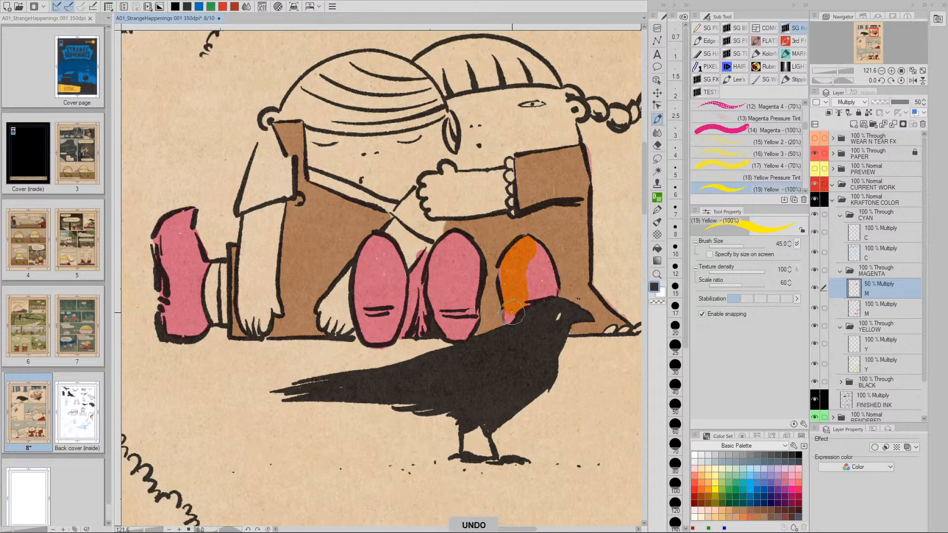
{"action": "left_click", "coordinate": [854, 346]}
{"action": "mouse_move", "coordinate": [516, 315]}
{"action": "left_mouse_down"}
{"action": "mouse_move", "coordinate": [534, 295]}
{"action": "mouse_move", "coordinate": [553, 293]}
{"action": "mouse_move", "coordinate": [538, 248]}
{"action": "mouse_move", "coordinate": [533, 281]}
{"action": "mouse_move", "coordinate": [524, 239]}
{"action": "left_mouse_up"}
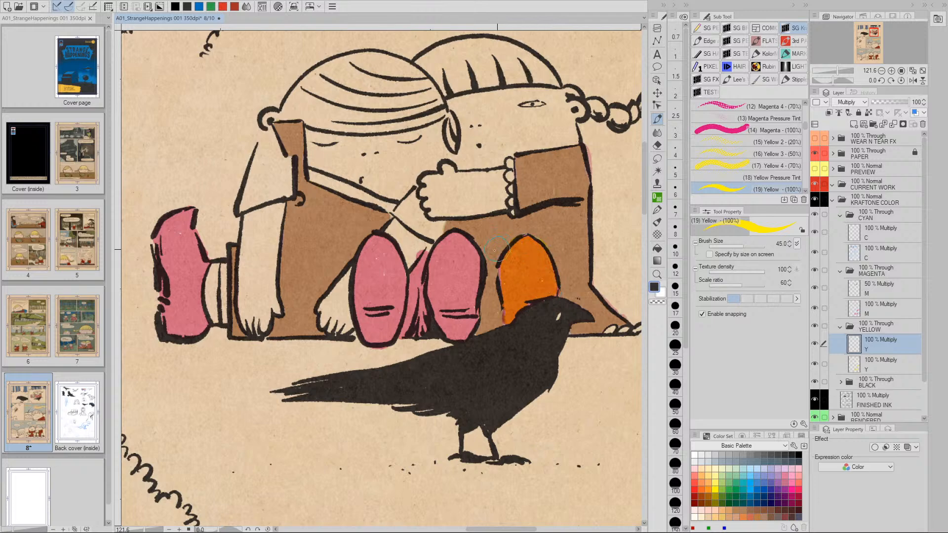
{"action": "mouse_move", "coordinate": [449, 244]}
{"action": "left_mouse_down"}
{"action": "mouse_move", "coordinate": [417, 277]}
{"action": "mouse_move", "coordinate": [409, 323]}
{"action": "mouse_move", "coordinate": [421, 301]}
{"action": "mouse_move", "coordinate": [422, 324]}
{"action": "mouse_move", "coordinate": [443, 249]}
{"action": "mouse_move", "coordinate": [457, 239]}
{"action": "mouse_move", "coordinate": [475, 266]}
{"action": "mouse_move", "coordinate": [462, 334]}
{"action": "mouse_move", "coordinate": [442, 301]}
{"action": "mouse_move", "coordinate": [452, 254]}
{"action": "mouse_move", "coordinate": [455, 315]}
{"action": "mouse_move", "coordinate": [465, 261]}
{"action": "mouse_move", "coordinate": [457, 327]}
{"action": "mouse_move", "coordinate": [442, 312]}
{"action": "mouse_move", "coordinate": [409, 329]}
{"action": "mouse_move", "coordinate": [425, 278]}
{"action": "mouse_move", "coordinate": [407, 302]}
{"action": "mouse_move", "coordinate": [395, 260]}
{"action": "mouse_move", "coordinate": [377, 239]}
{"action": "mouse_move", "coordinate": [364, 273]}
{"action": "mouse_move", "coordinate": [371, 330]}
{"action": "mouse_move", "coordinate": [390, 326]}
{"action": "mouse_move", "coordinate": [382, 270]}
{"action": "left_mouse_up"}
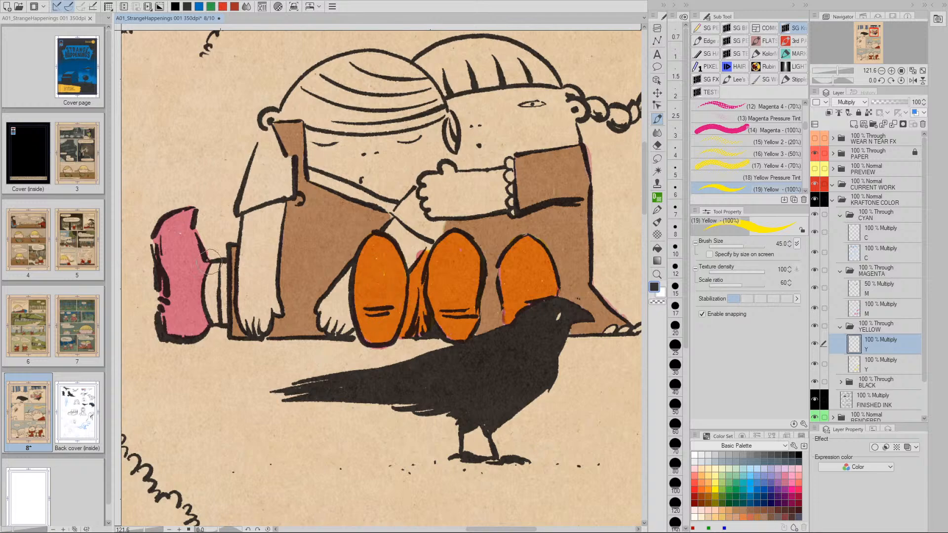
{"action": "mouse_move", "coordinate": [184, 224]}
{"action": "left_mouse_down"}
{"action": "mouse_move", "coordinate": [190, 210]}
{"action": "mouse_move", "coordinate": [196, 217]}
{"action": "mouse_move", "coordinate": [158, 236]}
{"action": "mouse_move", "coordinate": [170, 316]}
{"action": "mouse_move", "coordinate": [163, 330]}
{"action": "mouse_move", "coordinate": [196, 325]}
{"action": "mouse_move", "coordinate": [198, 246]}
{"action": "mouse_move", "coordinate": [180, 260]}
{"action": "mouse_move", "coordinate": [185, 311]}
{"action": "mouse_move", "coordinate": [175, 246]}
{"action": "mouse_move", "coordinate": [165, 252]}
{"action": "mouse_move", "coordinate": [168, 312]}
{"action": "left_mouse_up"}
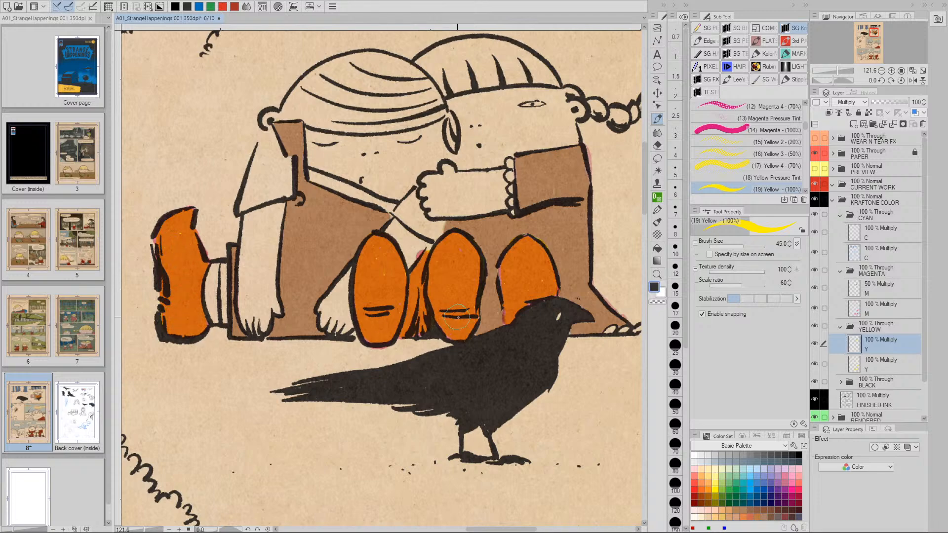
Step: Review the shoe color against the rest of the page, from the top panels down to the last row
{"action": "key", "text": "slash"}
{"action": "scroll", "coordinate": [542, 354], "scroll_direction": "down", "scroll_amount": 3}
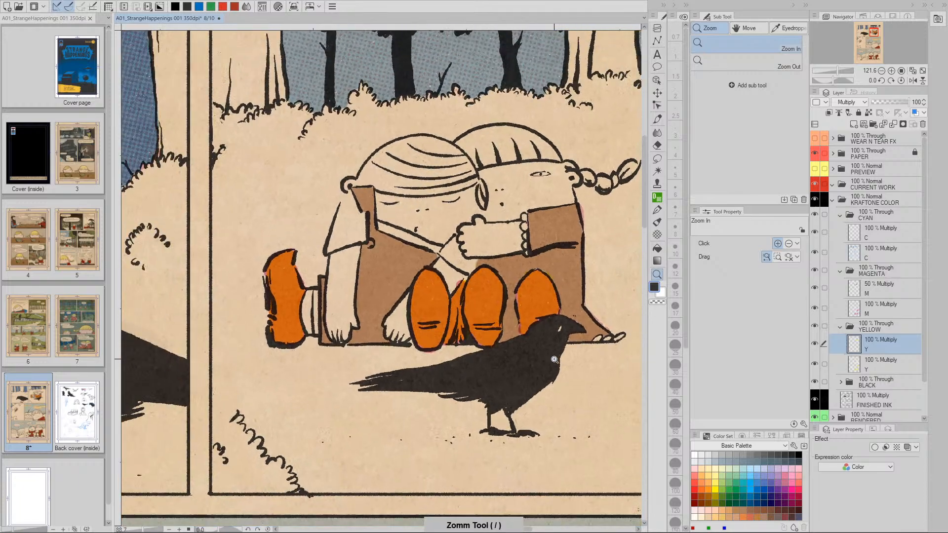
{"action": "left_click_drag", "start_coordinate": [542, 355], "coordinate": [541, 353]}
{"action": "key", "text": "space"}
{"action": "mouse_move", "coordinate": [575, 385]}
{"action": "left_mouse_down"}
{"action": "mouse_move", "coordinate": [549, 337]}
{"action": "mouse_move", "coordinate": [535, 333]}
{"action": "mouse_move", "coordinate": [546, 275]}
{"action": "left_mouse_up"}
{"action": "key", "text": "slash"}
{"action": "key", "text": "space"}
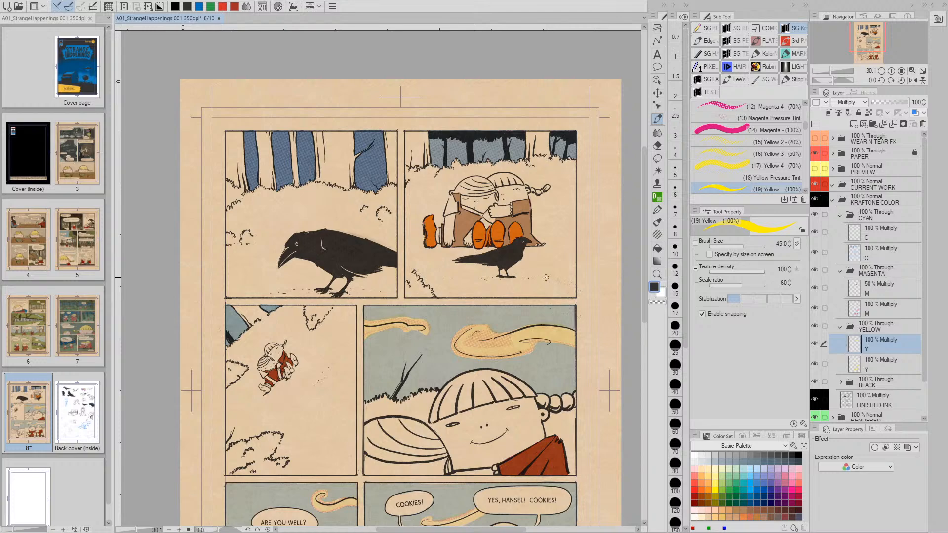
{"action": "key", "text": "space"}
{"action": "left_click_drag", "start_coordinate": [547, 293], "coordinate": [524, 243]}
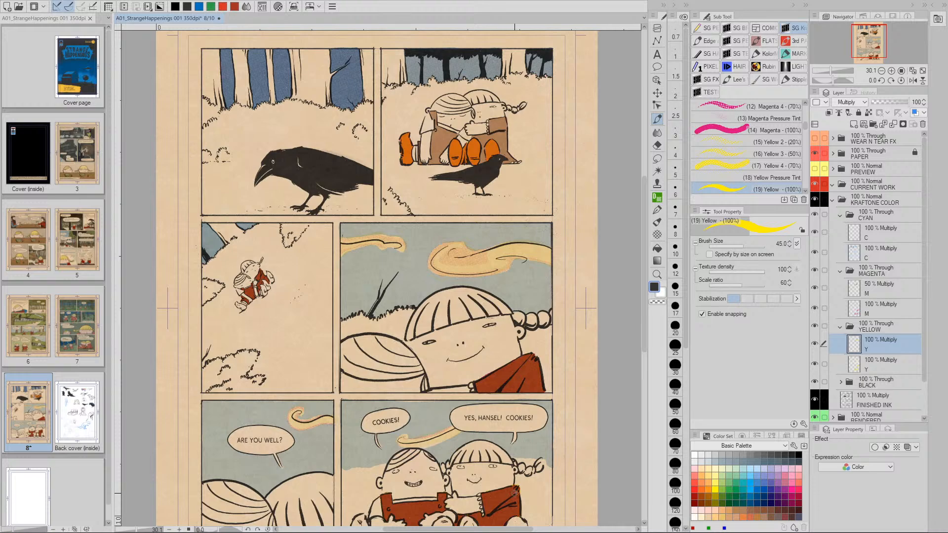
{"action": "key", "text": "space"}
{"action": "left_click_drag", "start_coordinate": [532, 495], "coordinate": [536, 442]}
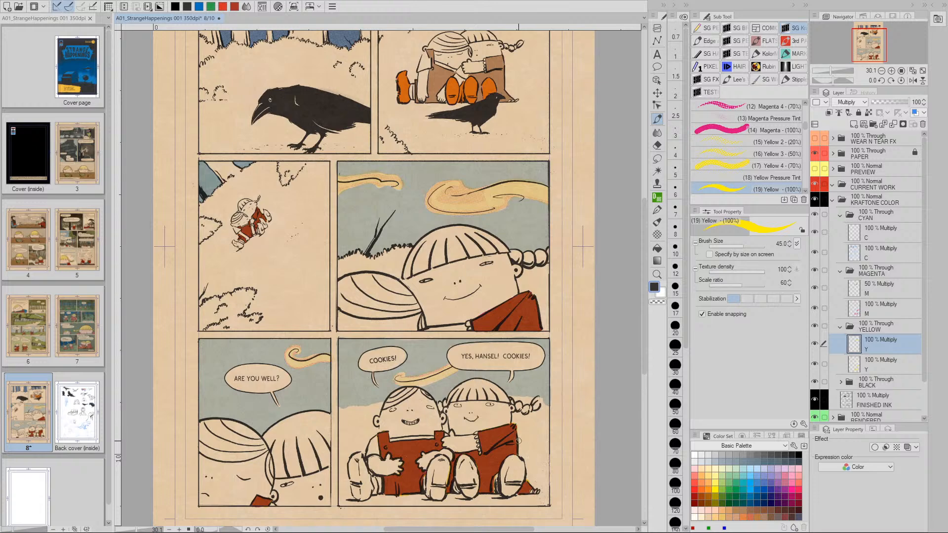
{"action": "key", "text": "space"}
{"action": "left_click_drag", "start_coordinate": [523, 432], "coordinate": [534, 393]}
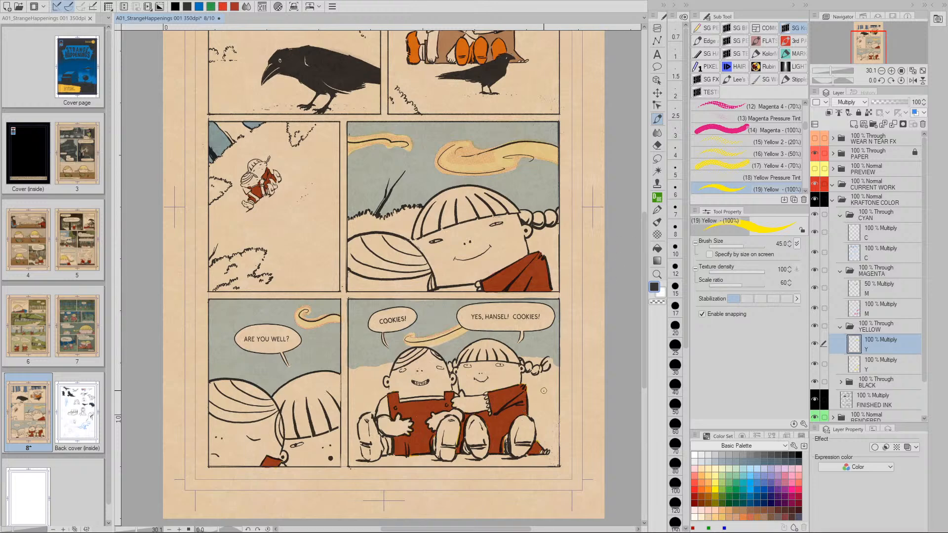
{"action": "left_click_drag", "start_coordinate": [304, 402], "coordinate": [334, 412]}
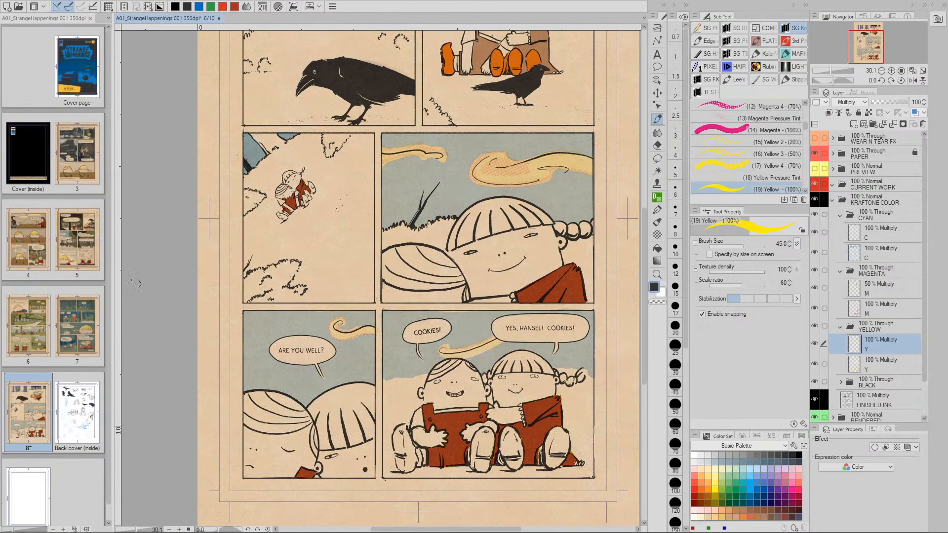
Step: Open page 5 to compare its finished colors, and return to page 8
{"action": "double_click", "coordinate": [76, 251]}
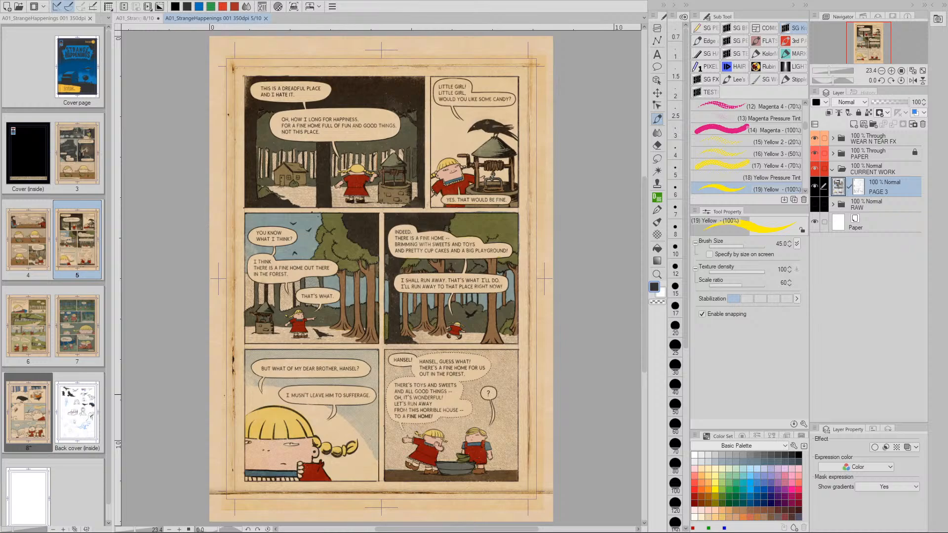
{"action": "left_click", "coordinate": [32, 419]}
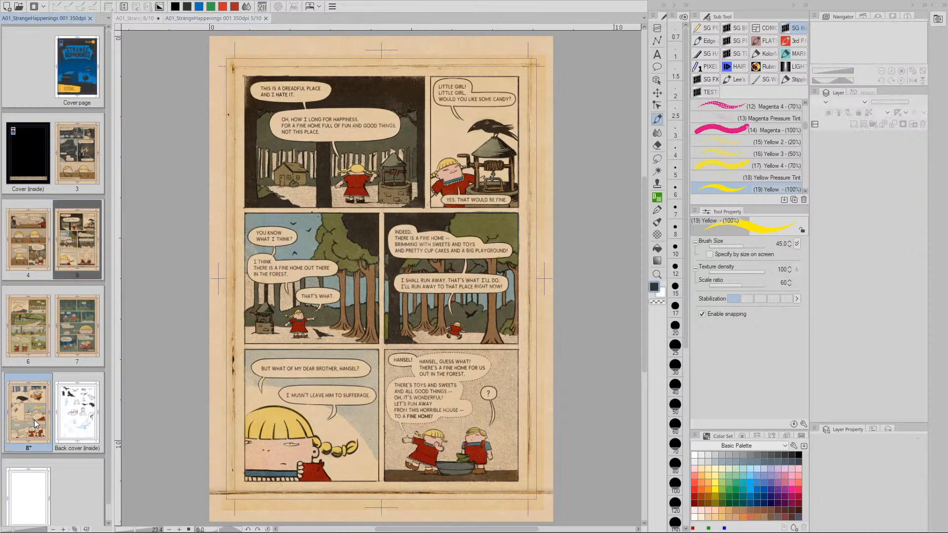
{"action": "double_click", "coordinate": [34, 420]}
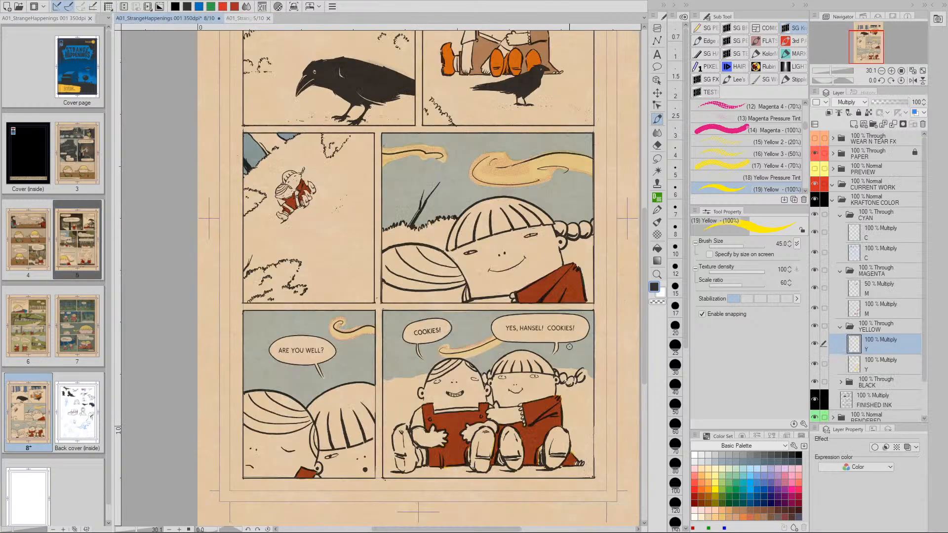
Step: Hide and show the 50% magenta layer to check which artwork it colors
{"action": "left_click_drag", "start_coordinate": [374, 259], "coordinate": [390, 297]}
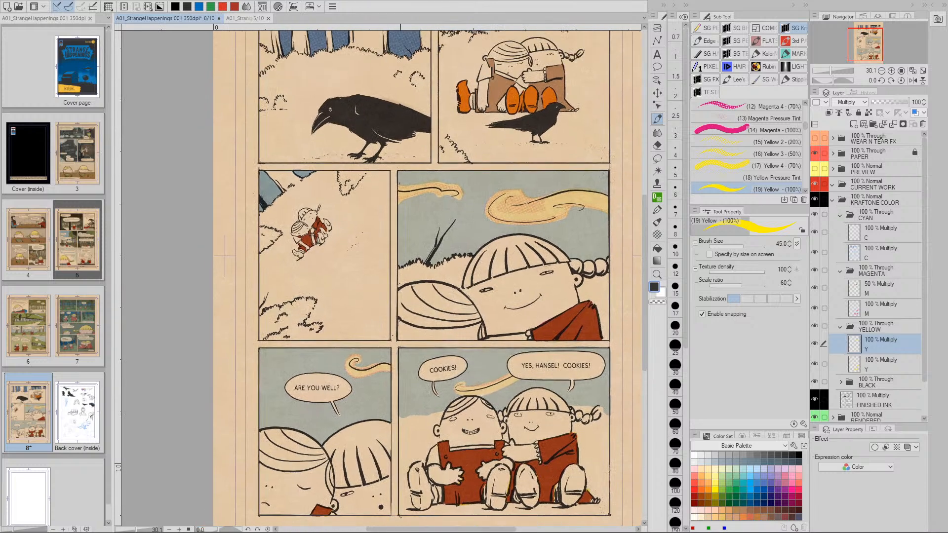
{"action": "left_click", "coordinate": [856, 292]}
{"action": "left_click", "coordinate": [814, 288]}
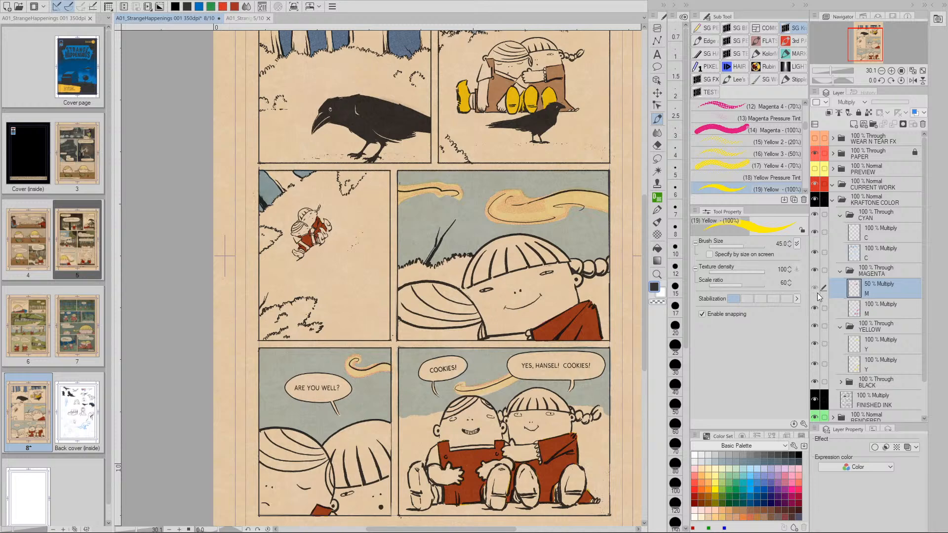
{"action": "left_click", "coordinate": [814, 290]}
Step: Make the lower magenta layer active and switch to the Lasso selection tool
{"action": "left_click", "coordinate": [858, 310]}
{"action": "key", "text": "m"}
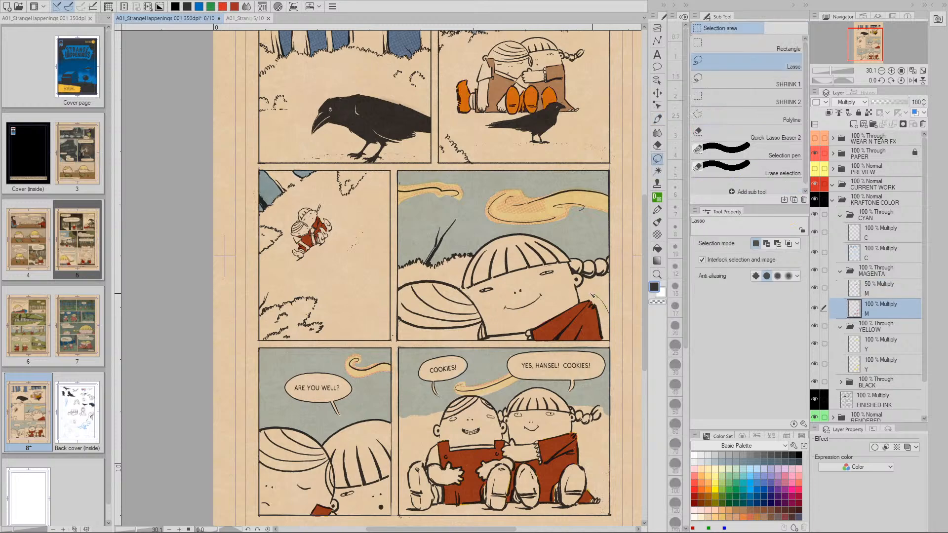
{"action": "mouse_move", "coordinate": [533, 352]}
{"action": "left_mouse_down"}
{"action": "mouse_move", "coordinate": [601, 347]}
{"action": "mouse_move", "coordinate": [615, 326]}
{"action": "left_mouse_up"}
{"action": "mouse_move", "coordinate": [597, 439]}
{"action": "left_mouse_down"}
{"action": "mouse_move", "coordinate": [584, 422]}
{"action": "mouse_move", "coordinate": [494, 424]}
{"action": "mouse_move", "coordinate": [349, 468]}
{"action": "mouse_move", "coordinate": [316, 482]}
{"action": "mouse_move", "coordinate": [306, 523]}
{"action": "left_mouse_up"}
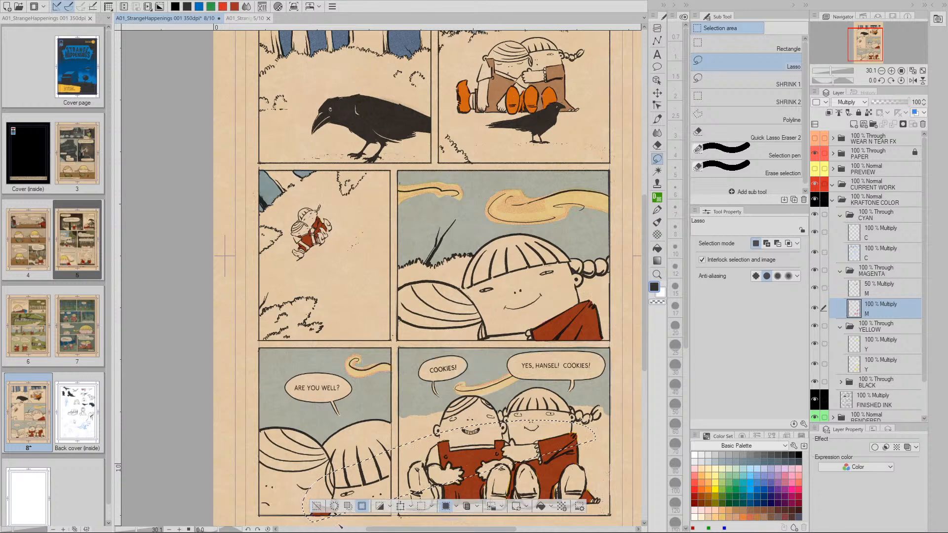
{"action": "left_click", "coordinate": [316, 506]}
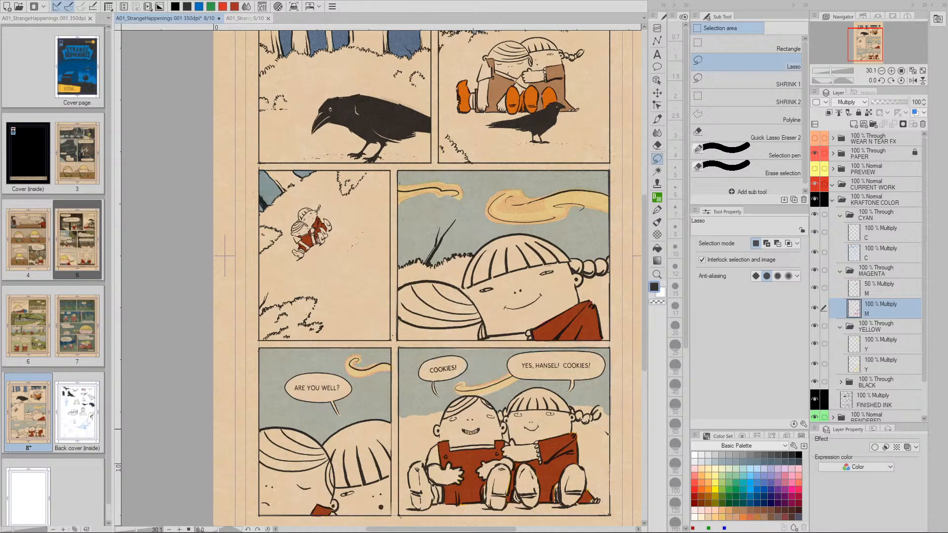
{"action": "mouse_move", "coordinate": [618, 451]}
{"action": "left_mouse_down"}
{"action": "mouse_move", "coordinate": [524, 429]}
{"action": "mouse_move", "coordinate": [373, 451]}
{"action": "mouse_move", "coordinate": [299, 525]}
{"action": "mouse_move", "coordinate": [542, 511]}
{"action": "mouse_move", "coordinate": [623, 473]}
{"action": "mouse_move", "coordinate": [623, 465]}
{"action": "left_mouse_up"}
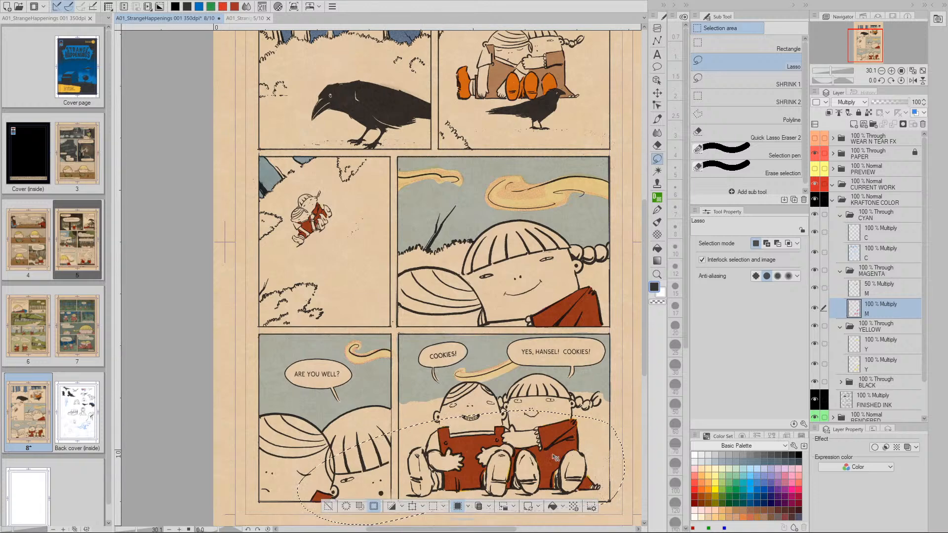
{"action": "mouse_move", "coordinate": [591, 282]}
{"action": "left_mouse_down"}
{"action": "mouse_move", "coordinate": [516, 324]}
{"action": "mouse_move", "coordinate": [533, 336]}
{"action": "mouse_move", "coordinate": [593, 334]}
{"action": "mouse_move", "coordinate": [613, 316]}
{"action": "mouse_move", "coordinate": [611, 284]}
{"action": "left_mouse_up"}
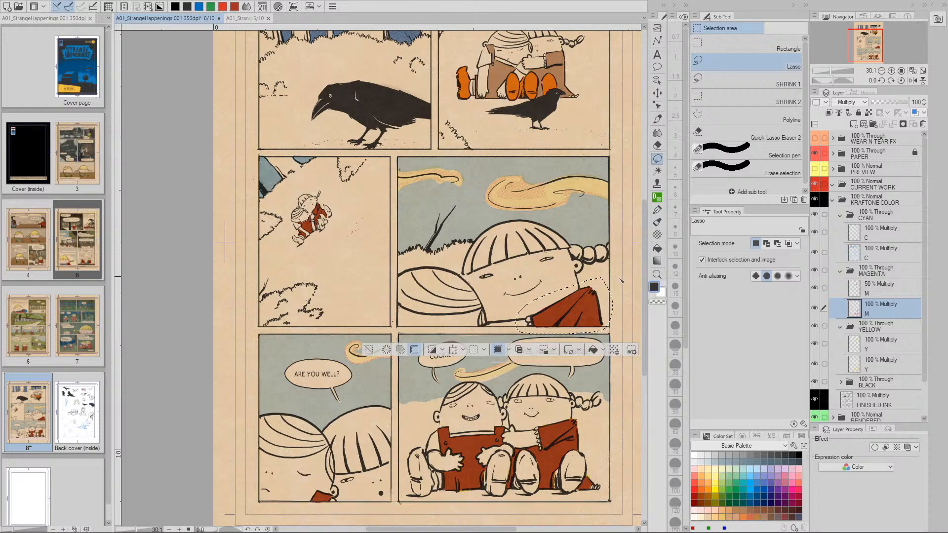
{"action": "mouse_move", "coordinate": [330, 195]}
{"action": "left_mouse_down"}
{"action": "mouse_move", "coordinate": [289, 242]}
{"action": "mouse_move", "coordinate": [339, 195]}
{"action": "left_mouse_up"}
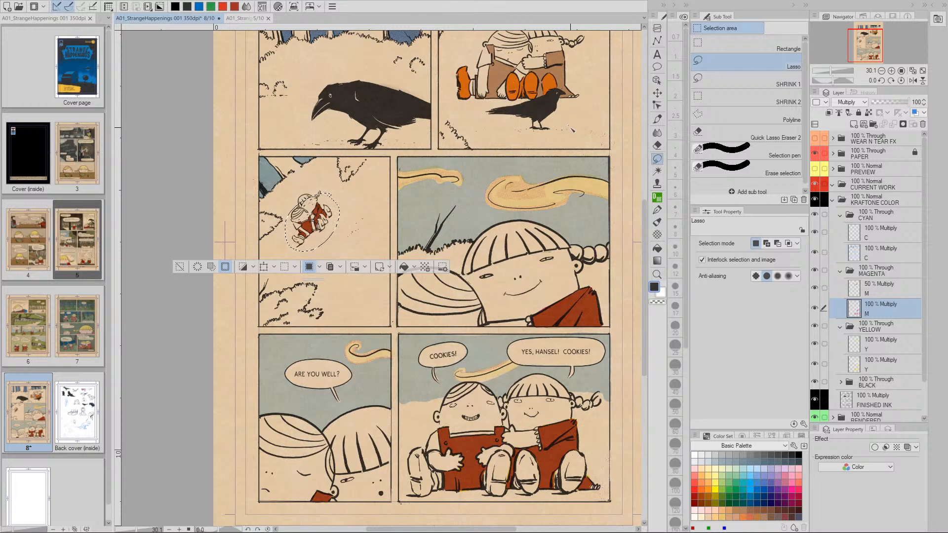
Step: Lasso the seated children in the second panel and set the selection mode to "Add to selection"
{"action": "key", "text": "space"}
{"action": "mouse_move", "coordinate": [581, 60]}
{"action": "left_mouse_down"}
{"action": "mouse_move", "coordinate": [568, 109]}
{"action": "mouse_move", "coordinate": [458, 83]}
{"action": "mouse_move", "coordinate": [546, 172]}
{"action": "mouse_move", "coordinate": [573, 141]}
{"action": "mouse_move", "coordinate": [569, 111]}
{"action": "left_mouse_up"}
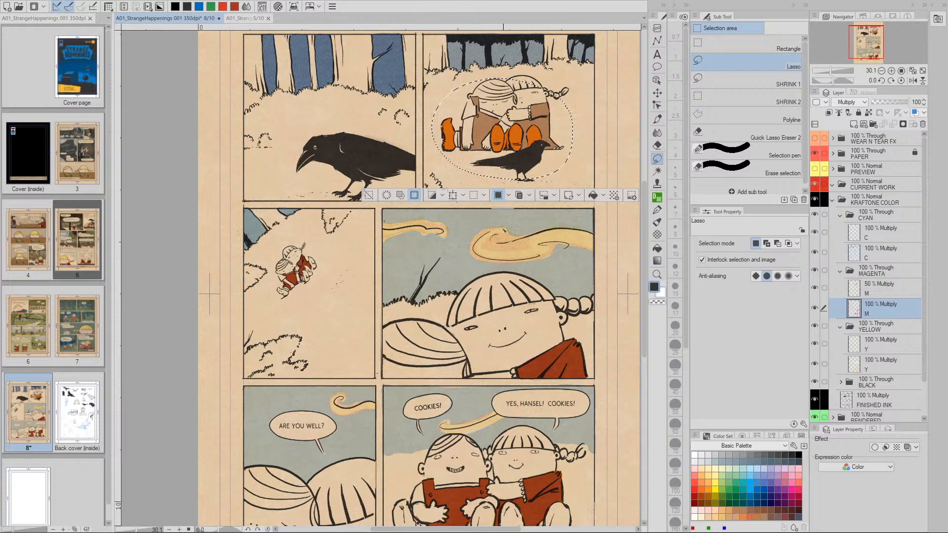
{"action": "left_click", "coordinate": [509, 196]}
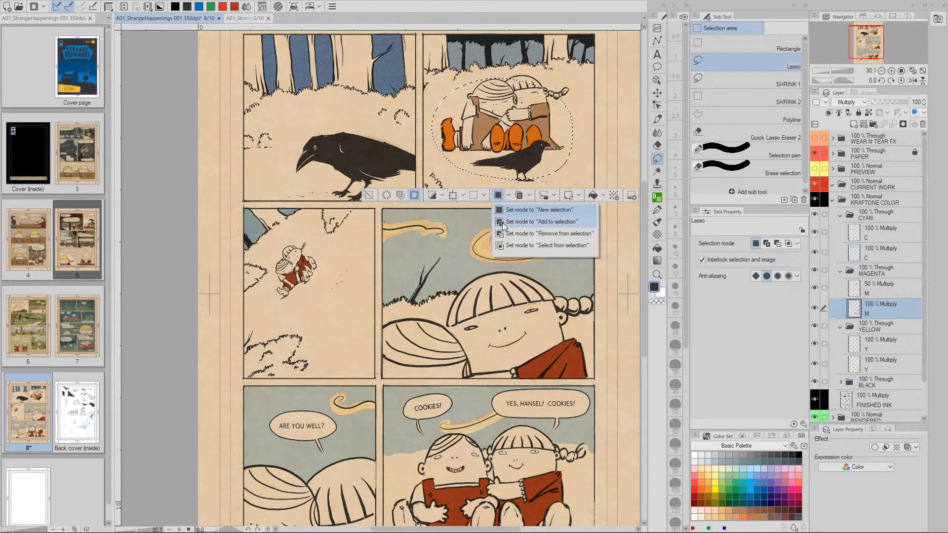
{"action": "left_click", "coordinate": [572, 222]}
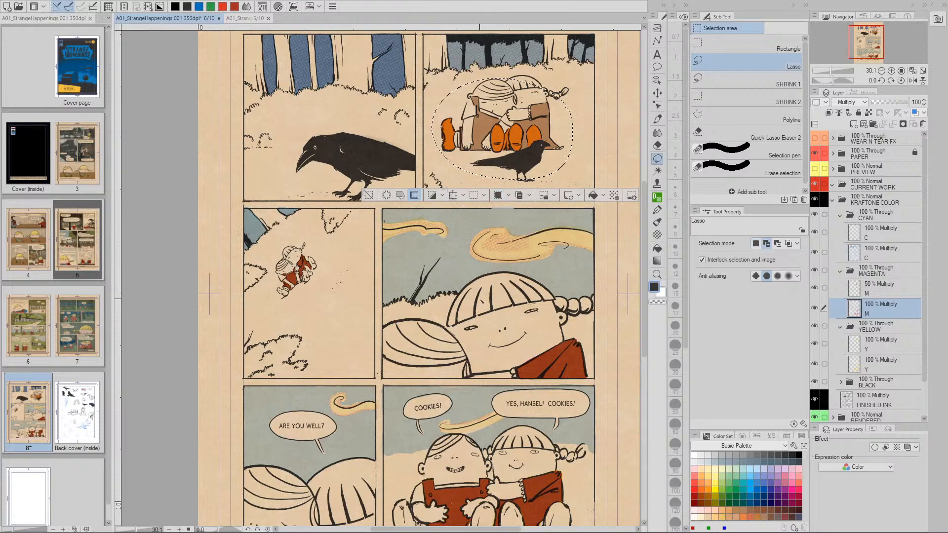
Step: Add the small children in the third panel and the red clothing in the fourth, fifth and sixth panels to the selection
{"action": "mouse_move", "coordinate": [310, 250]}
{"action": "left_mouse_down"}
{"action": "mouse_move", "coordinate": [274, 294]}
{"action": "mouse_move", "coordinate": [325, 279]}
{"action": "mouse_move", "coordinate": [311, 247]}
{"action": "left_mouse_up"}
{"action": "key", "text": "space"}
{"action": "mouse_move", "coordinate": [542, 339]}
{"action": "left_mouse_down"}
{"action": "mouse_move", "coordinate": [531, 287]}
{"action": "mouse_move", "coordinate": [555, 279]}
{"action": "mouse_move", "coordinate": [493, 315]}
{"action": "mouse_move", "coordinate": [496, 337]}
{"action": "mouse_move", "coordinate": [569, 331]}
{"action": "mouse_move", "coordinate": [575, 302]}
{"action": "left_mouse_up"}
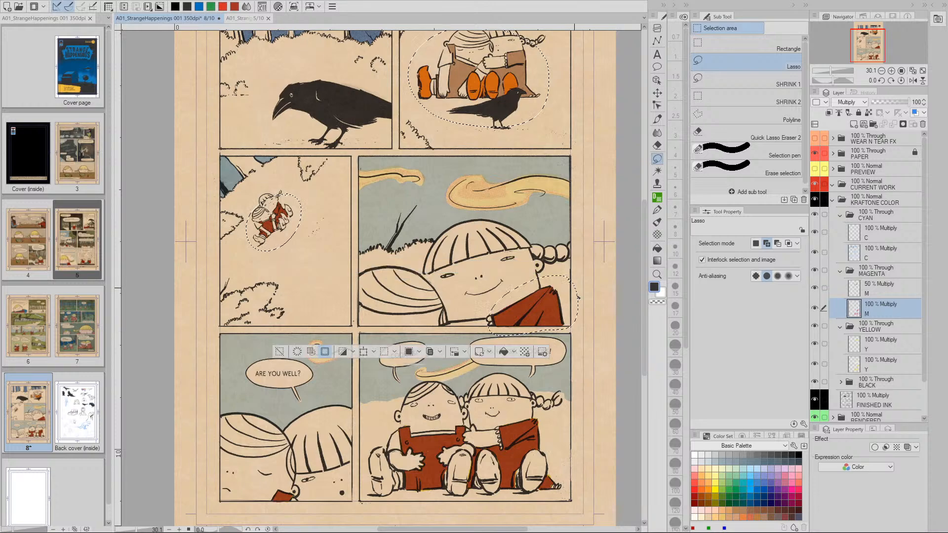
{"action": "key", "text": "space"}
{"action": "mouse_move", "coordinate": [559, 430]}
{"action": "left_mouse_down"}
{"action": "mouse_move", "coordinate": [567, 364]}
{"action": "mouse_move", "coordinate": [542, 346]}
{"action": "mouse_move", "coordinate": [449, 350]}
{"action": "mouse_move", "coordinate": [320, 377]}
{"action": "mouse_move", "coordinate": [358, 453]}
{"action": "mouse_move", "coordinate": [548, 446]}
{"action": "mouse_move", "coordinate": [578, 365]}
{"action": "mouse_move", "coordinate": [567, 352]}
{"action": "left_mouse_up"}
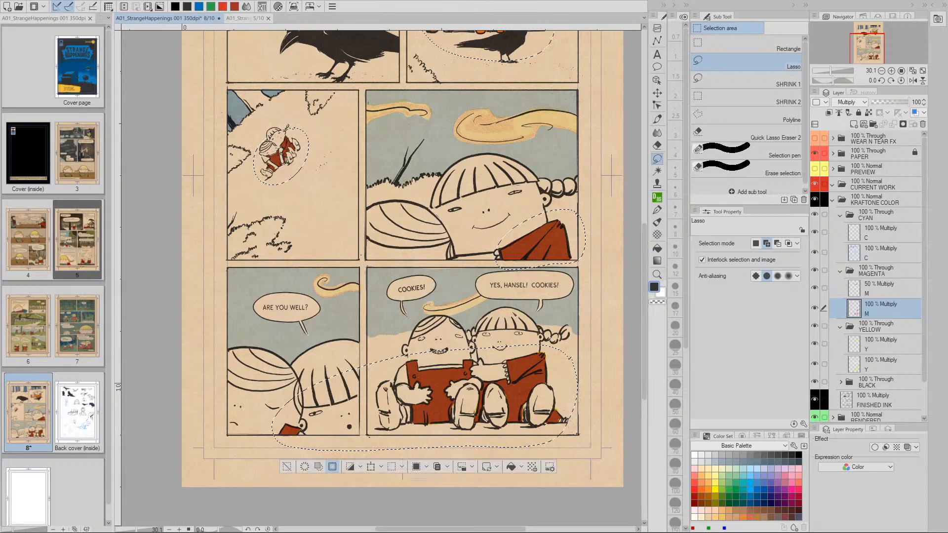
{"action": "key", "text": "space"}
{"action": "left_click_drag", "start_coordinate": [530, 215], "coordinate": [498, 243]}
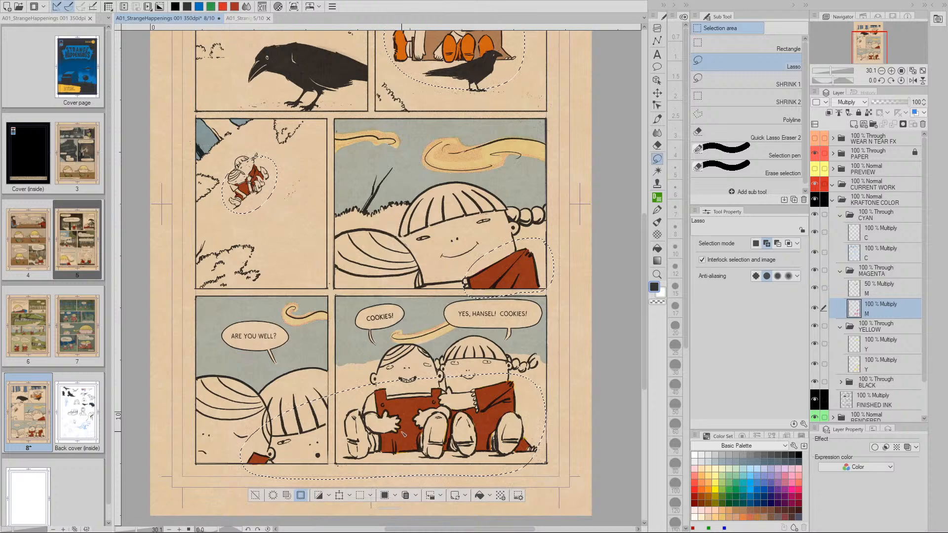
Step: Raise the saturation of the selected red clothing to 40 with a Hue/Saturation/Luminosity correction
{"action": "key", "text": "ctrl+u"}
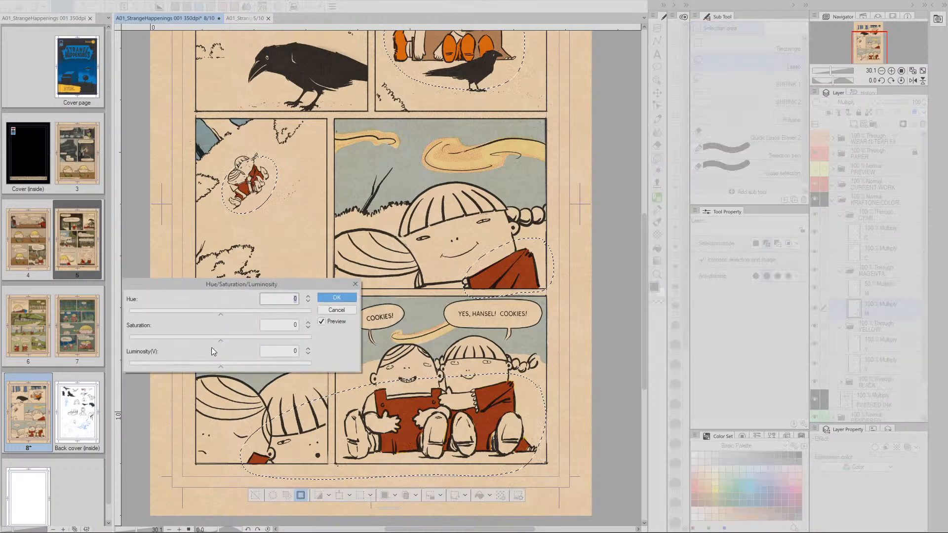
{"action": "left_click_drag", "start_coordinate": [221, 341], "coordinate": [235, 341]}
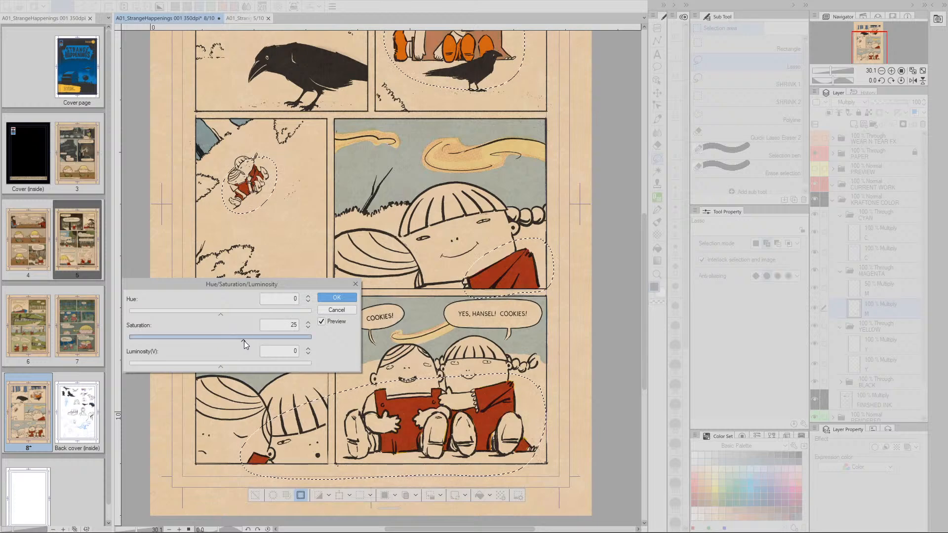
{"action": "left_click", "coordinate": [307, 327]}
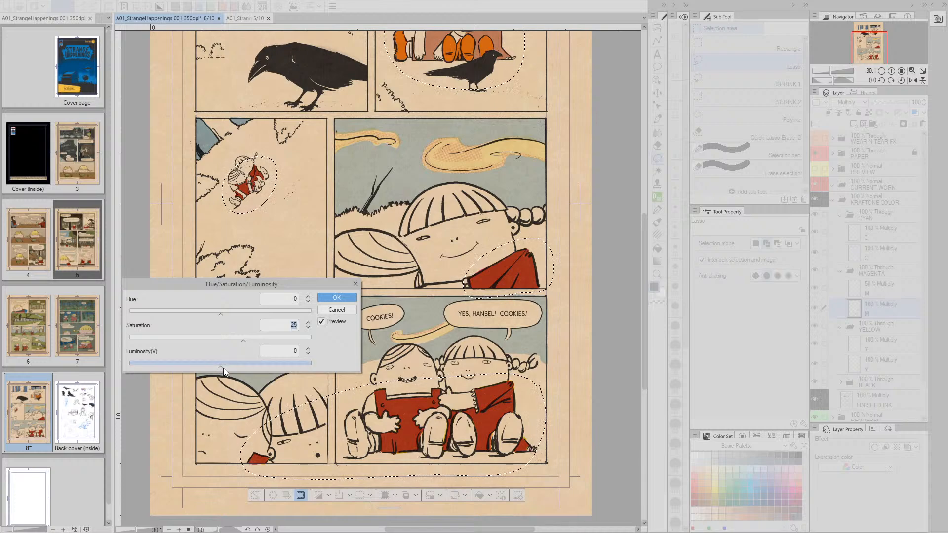
{"action": "mouse_move", "coordinate": [224, 366]}
{"action": "left_mouse_down"}
{"action": "mouse_move", "coordinate": [233, 367]}
{"action": "mouse_move", "coordinate": [211, 369]}
{"action": "left_mouse_up"}
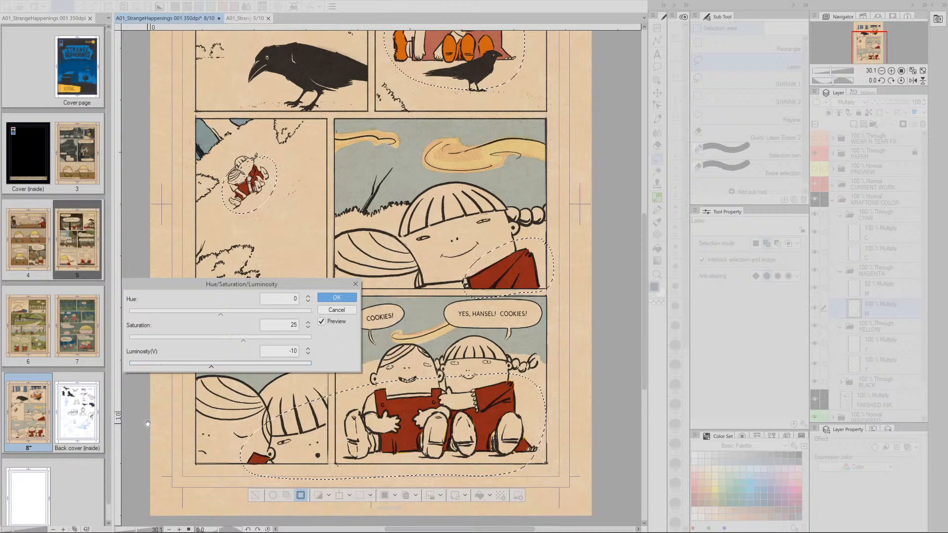
{"action": "left_click_drag", "start_coordinate": [245, 340], "coordinate": [259, 341]}
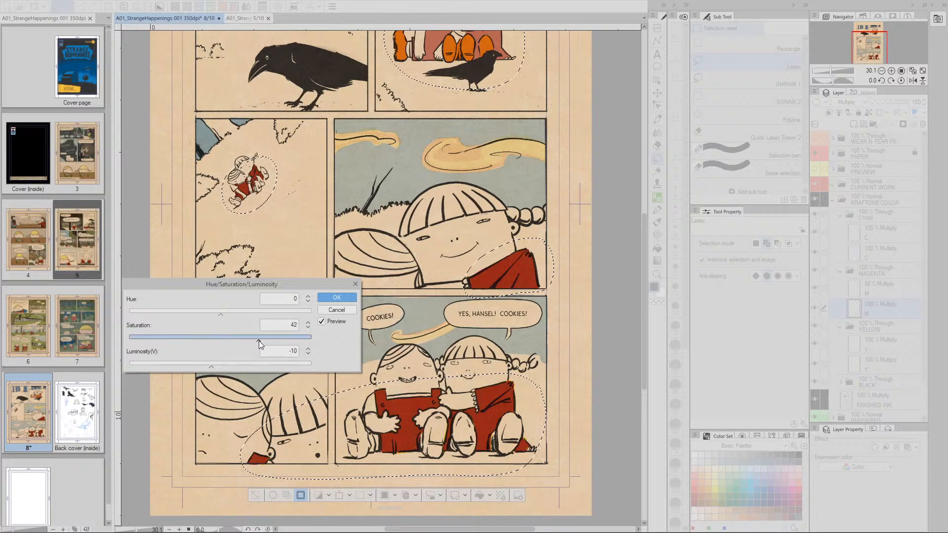
{"action": "left_click", "coordinate": [309, 330]}
{"action": "left_click", "coordinate": [309, 330]}
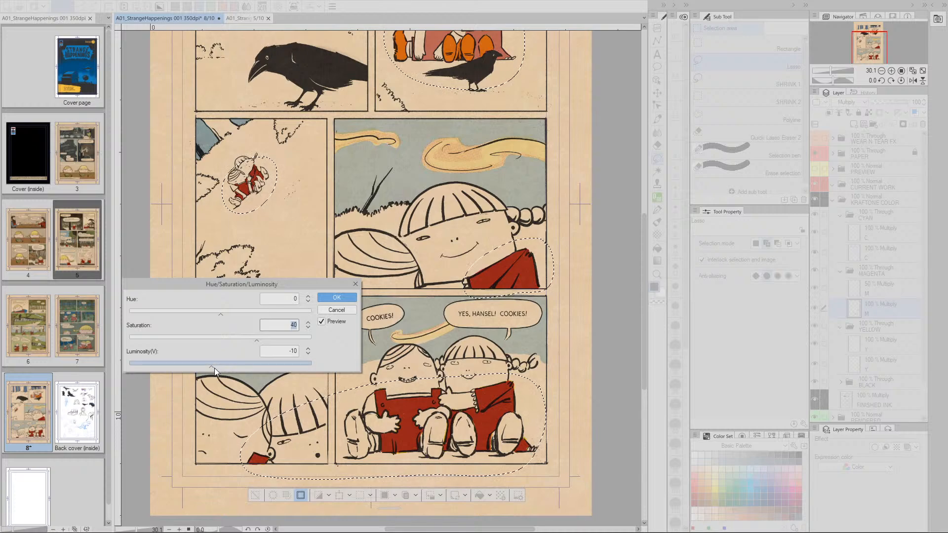
Step: Set the correction's luminosity to -14 and apply it to the selected clothing
{"action": "mouse_move", "coordinate": [212, 369]}
{"action": "left_mouse_down"}
{"action": "mouse_move", "coordinate": [178, 368]}
{"action": "mouse_move", "coordinate": [206, 369]}
{"action": "left_mouse_up"}
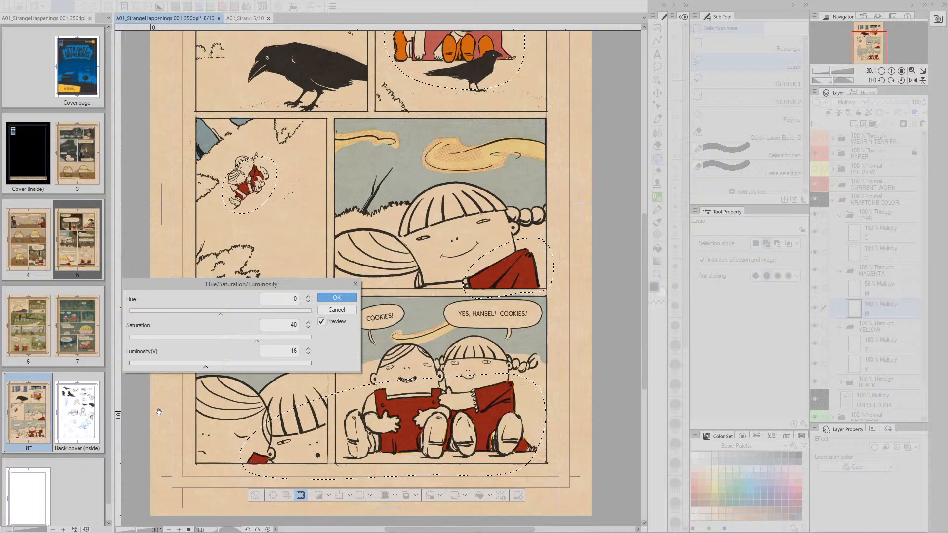
{"action": "left_click", "coordinate": [308, 353]}
{"action": "left_click", "coordinate": [308, 355]}
{"action": "scroll", "coordinate": [308, 351], "scroll_direction": "up", "scroll_amount": 3}
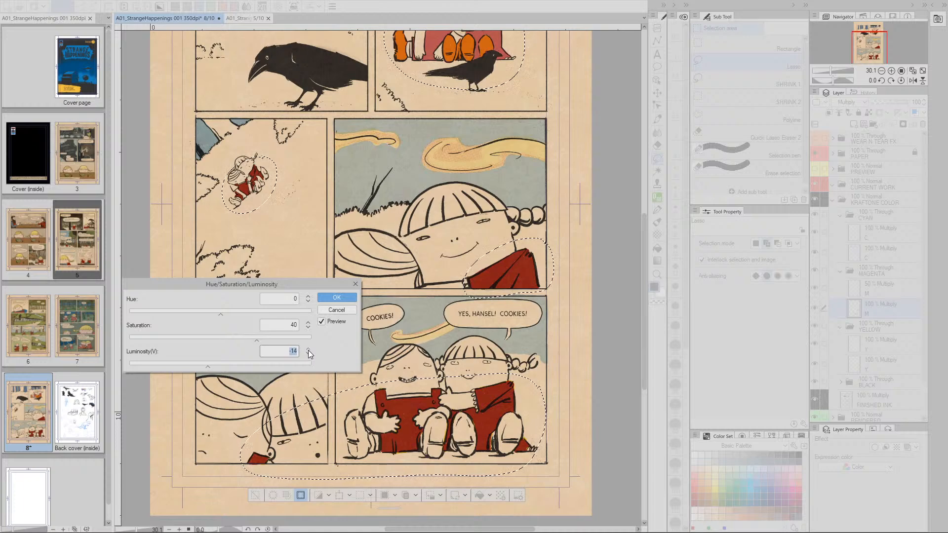
{"action": "scroll", "coordinate": [308, 351], "scroll_direction": "up", "scroll_amount": 3}
{"action": "left_click", "coordinate": [337, 297]}
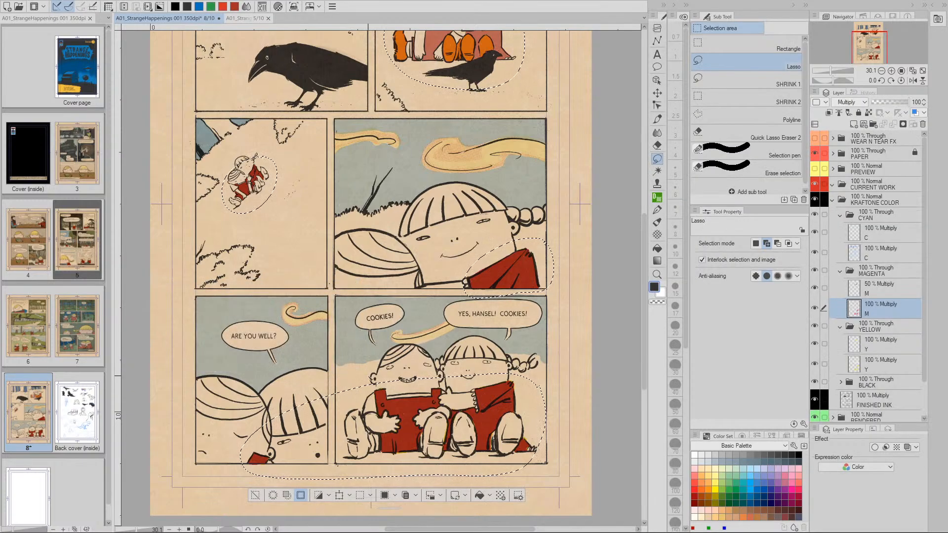
Step: Compare the red clothing on page 8 with the finished colors on page 5 and return to page 8
{"action": "left_click", "coordinate": [247, 18]}
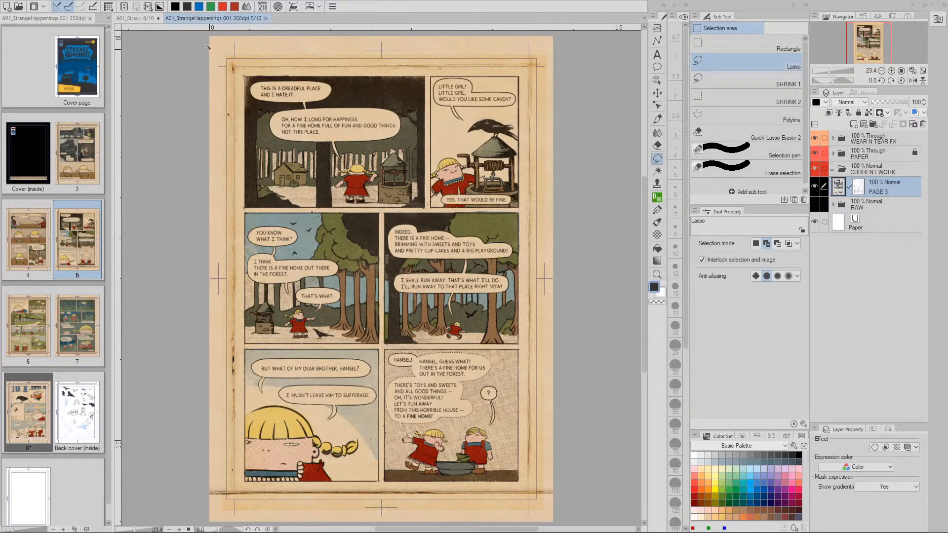
{"action": "left_click", "coordinate": [133, 18]}
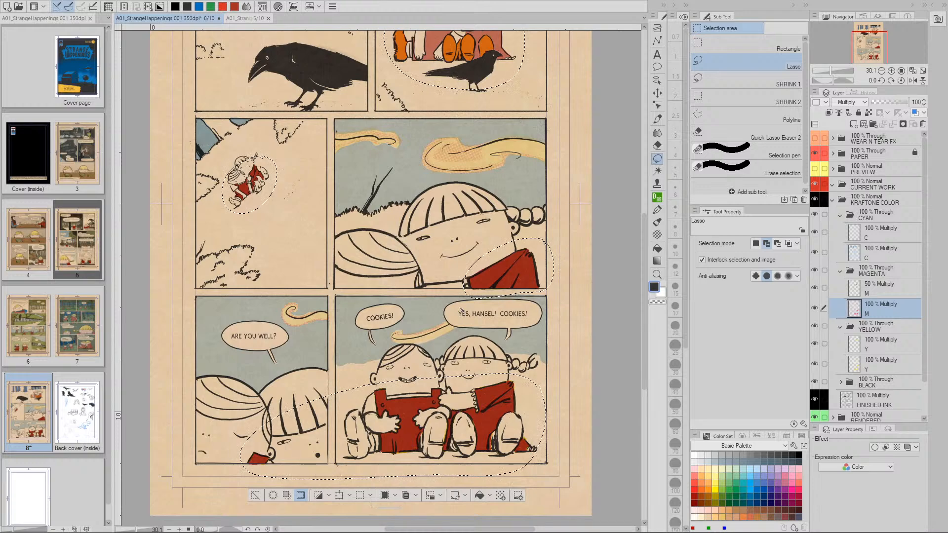
{"action": "left_click", "coordinate": [249, 18]}
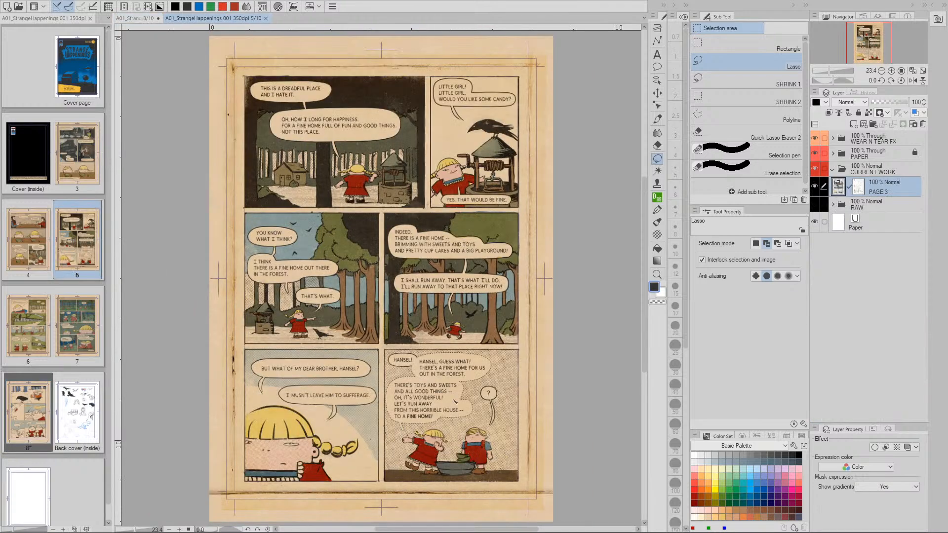
{"action": "left_click", "coordinate": [151, 18]}
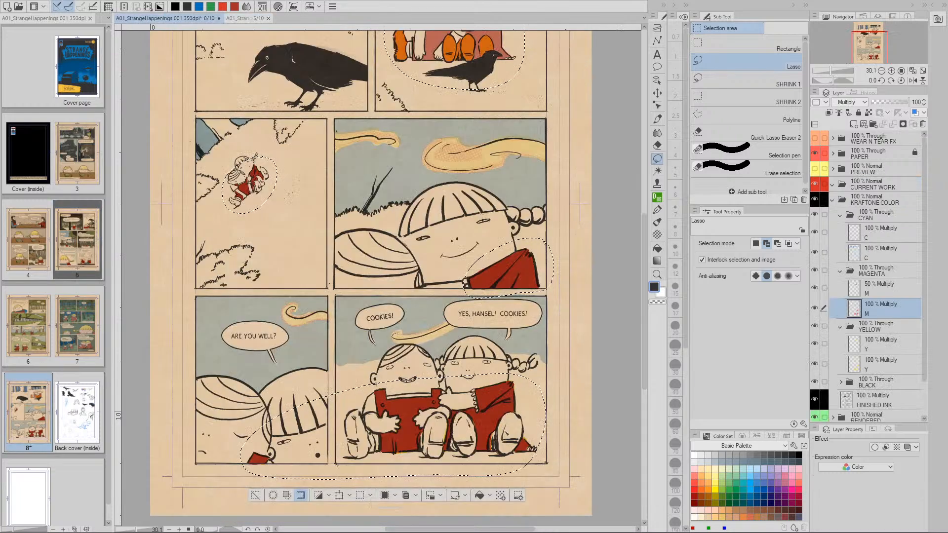
Step: Clear the current selection and lasso only the seated children and the small crow in the second panel
{"action": "mouse_move", "coordinate": [370, 277]}
{"action": "left_mouse_down"}
{"action": "mouse_move", "coordinate": [369, 336]}
{"action": "mouse_move", "coordinate": [367, 271]}
{"action": "left_mouse_up"}
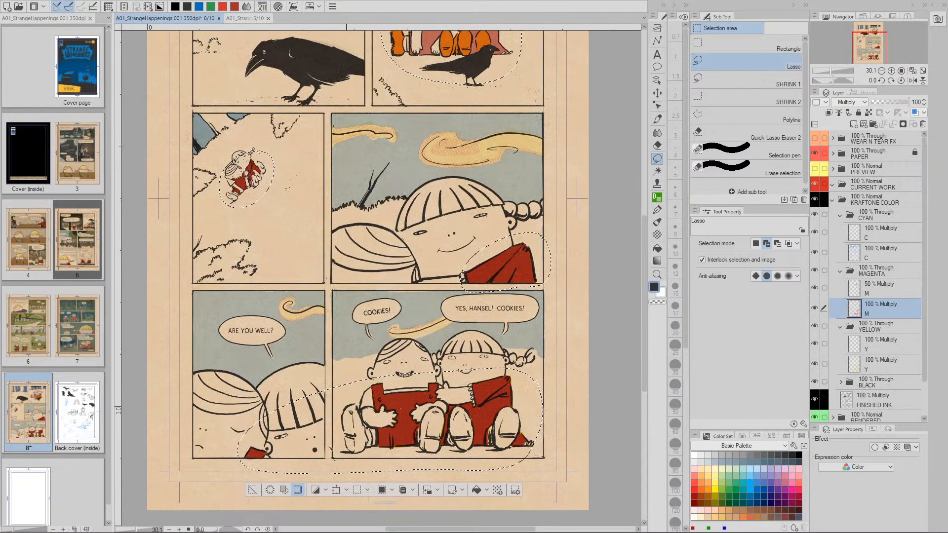
{"action": "left_click", "coordinate": [252, 491]}
{"action": "mouse_move", "coordinate": [574, 91]}
{"action": "left_mouse_down"}
{"action": "mouse_move", "coordinate": [547, 139]}
{"action": "mouse_move", "coordinate": [544, 170]}
{"action": "left_mouse_up"}
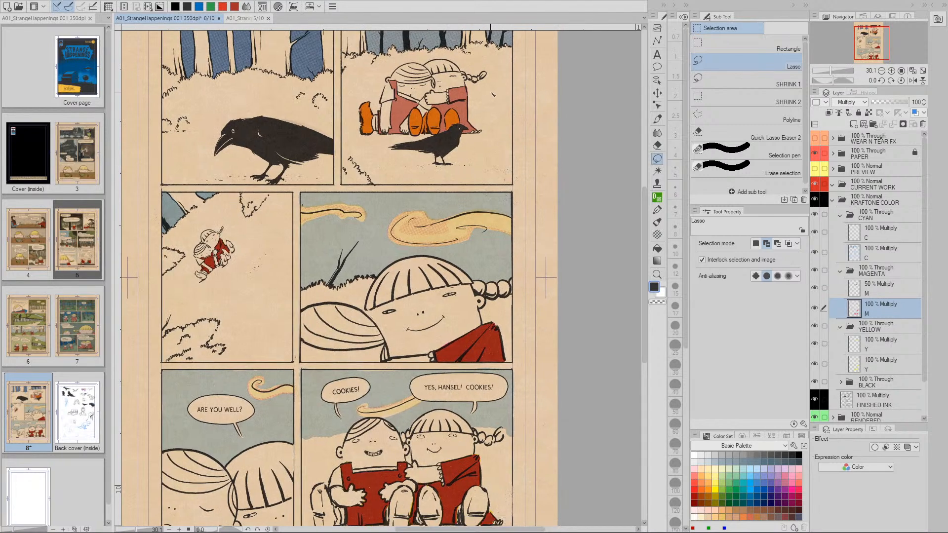
{"action": "left_click_drag", "start_coordinate": [498, 103], "coordinate": [497, 105]}
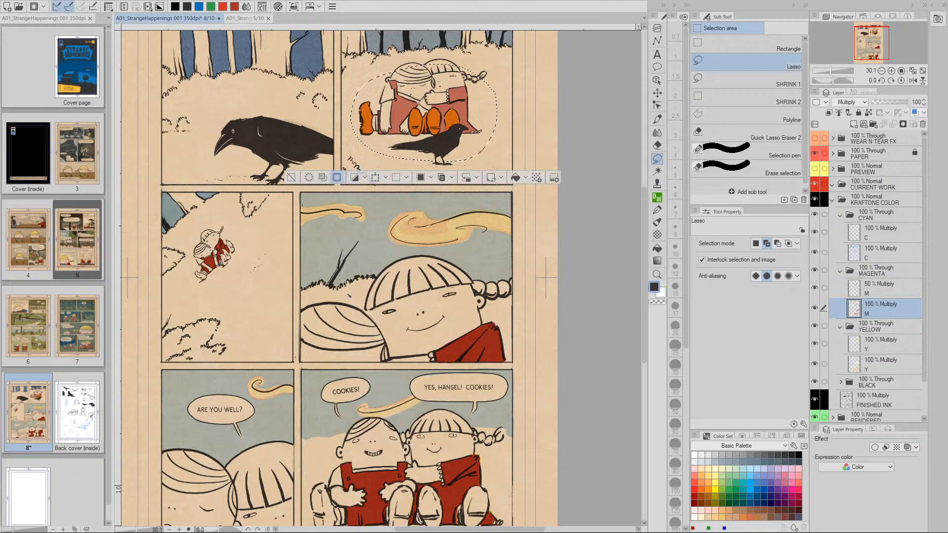
{"action": "key", "text": "ctrl+u"}
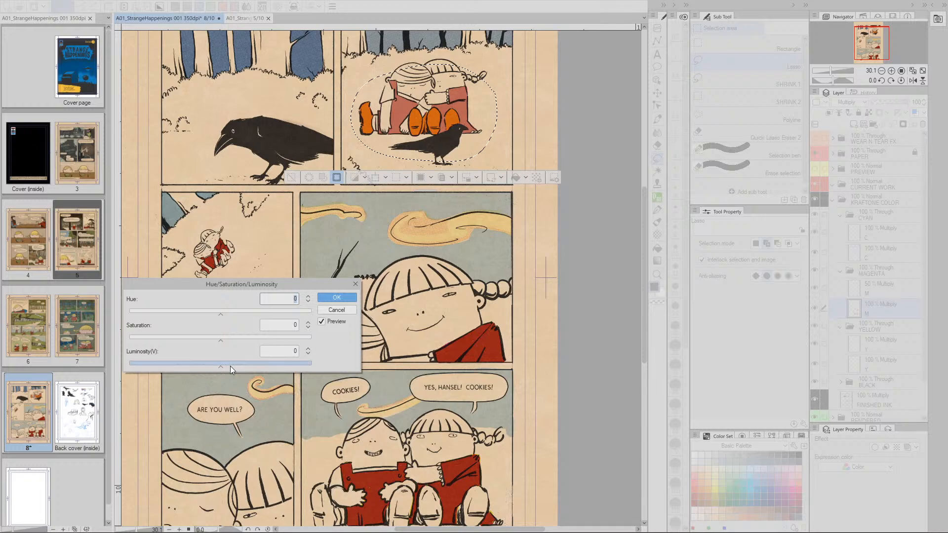
{"action": "left_click_drag", "start_coordinate": [223, 340], "coordinate": [309, 344]}
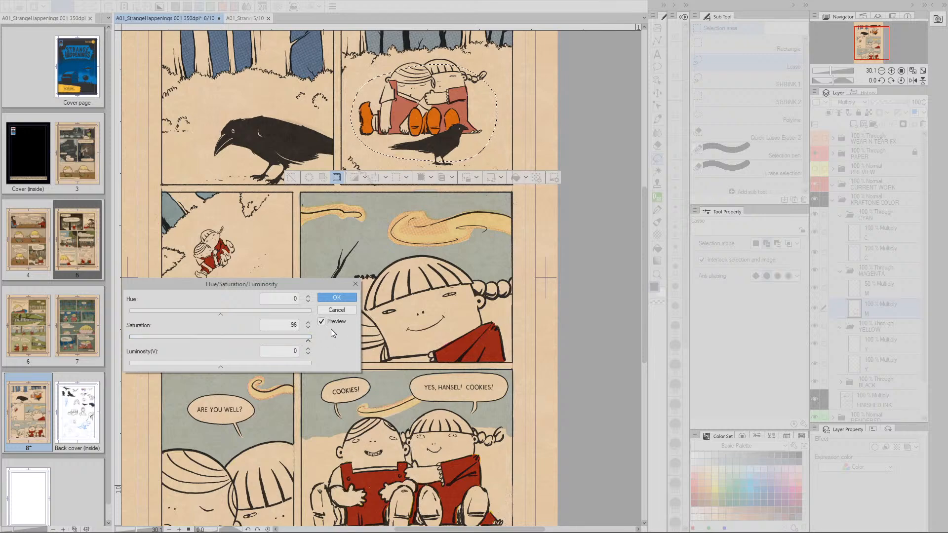
{"action": "left_click", "coordinate": [337, 310]}
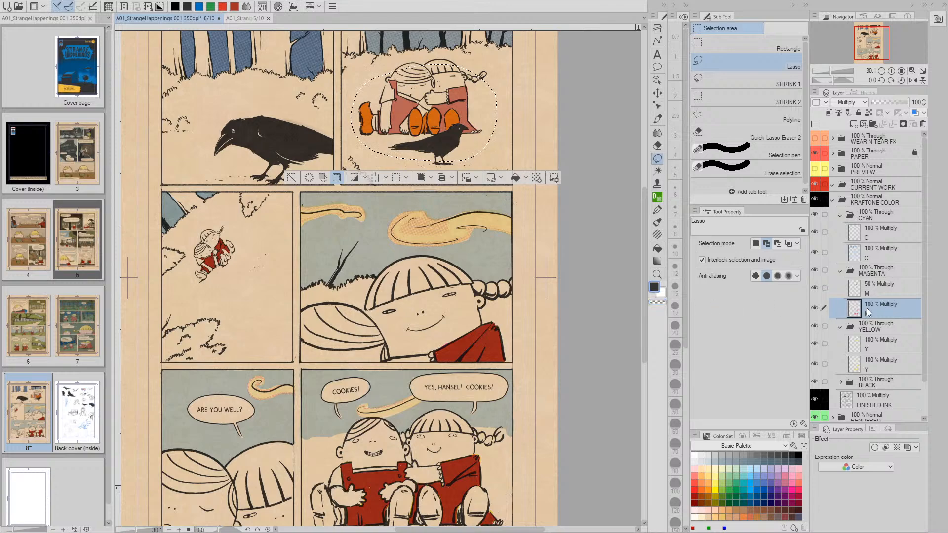
Step: Toggle the 50% magenta layer's visibility to check its content, and make the 100% magenta layer active again
{"action": "left_click", "coordinate": [859, 296]}
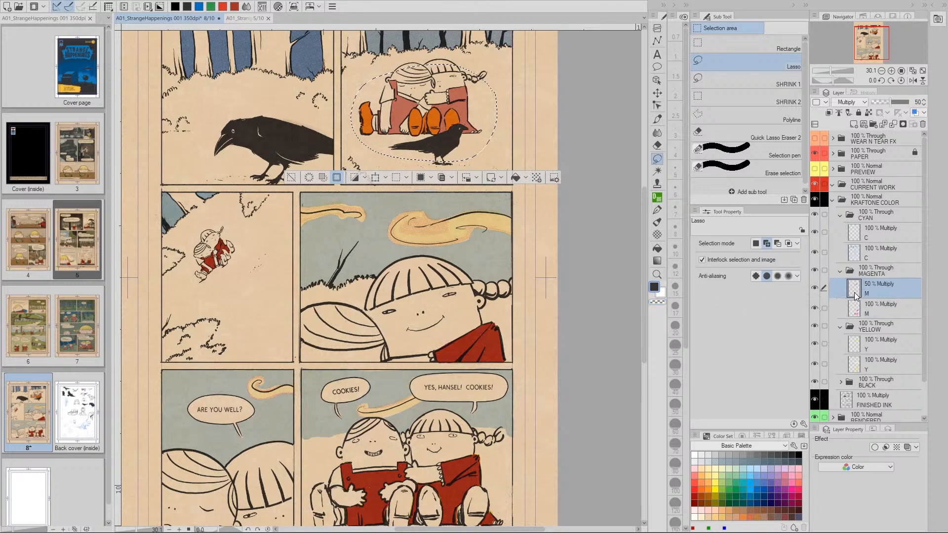
{"action": "left_click", "coordinate": [815, 289]}
{"action": "left_click", "coordinate": [815, 289]}
{"action": "left_click", "coordinate": [865, 310]}
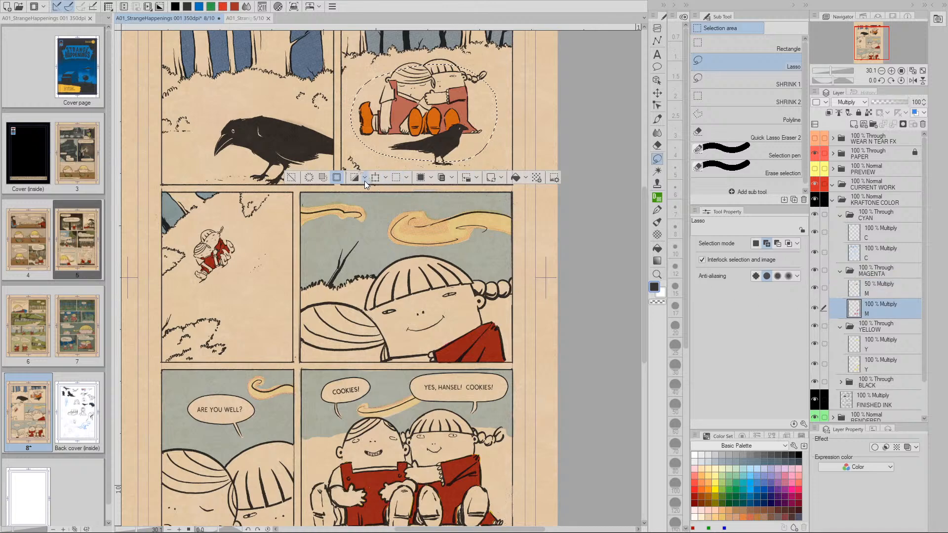
Step: Try a darker red on the second panel's selected clothing using Hue/Saturation/Luminosity with saturation 36 and luminosity -26
{"action": "key", "text": "ctrl+u"}
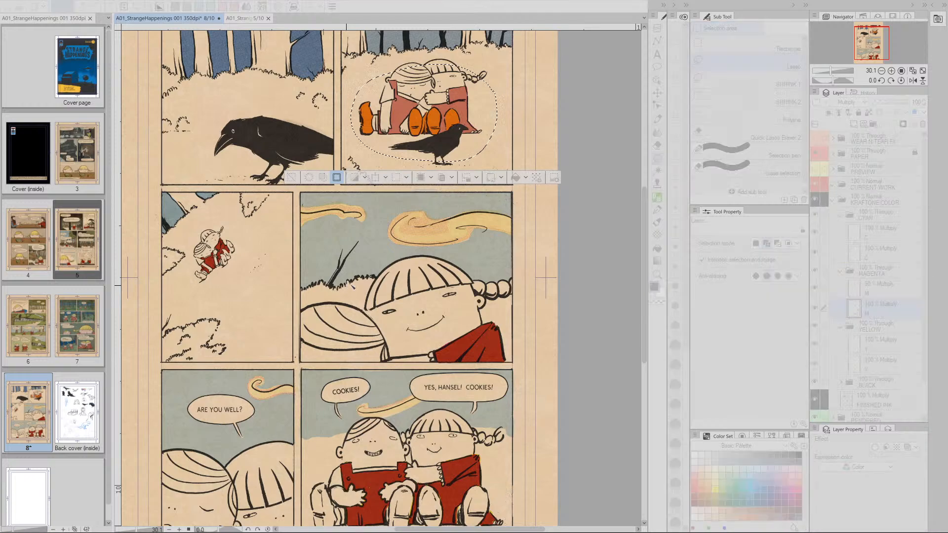
{"action": "left_click_drag", "start_coordinate": [221, 367], "coordinate": [240, 368]}
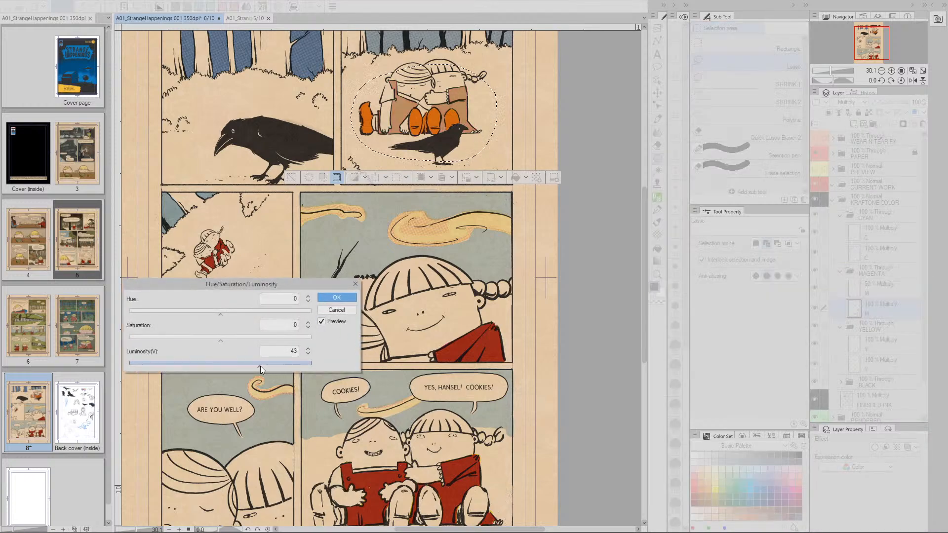
{"action": "left_click_drag", "start_coordinate": [259, 366], "coordinate": [206, 367]}
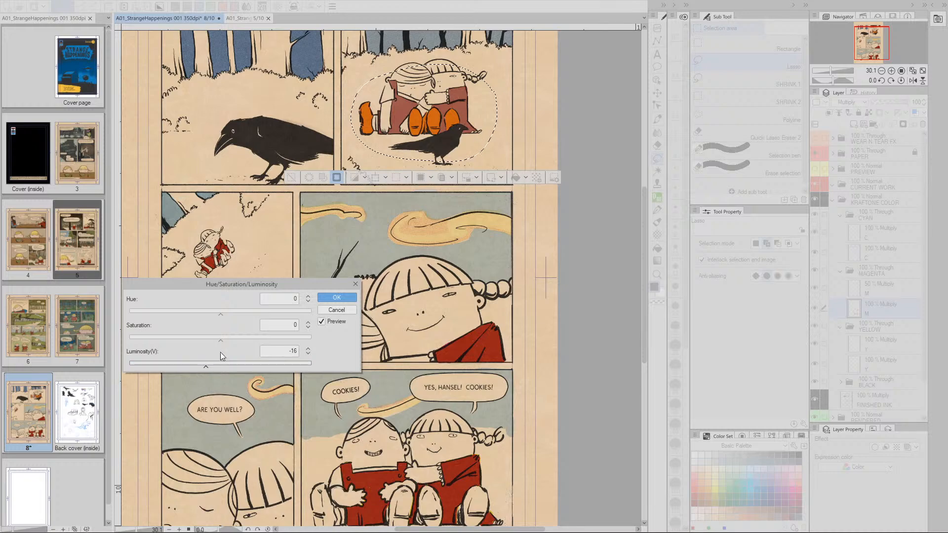
{"action": "left_click_drag", "start_coordinate": [222, 342], "coordinate": [229, 342]}
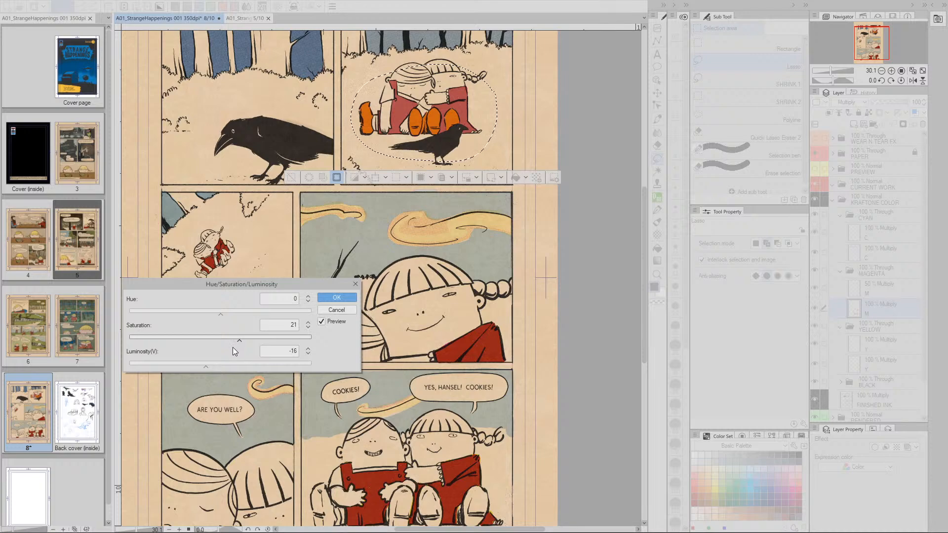
{"action": "left_click_drag", "start_coordinate": [241, 342], "coordinate": [243, 342]}
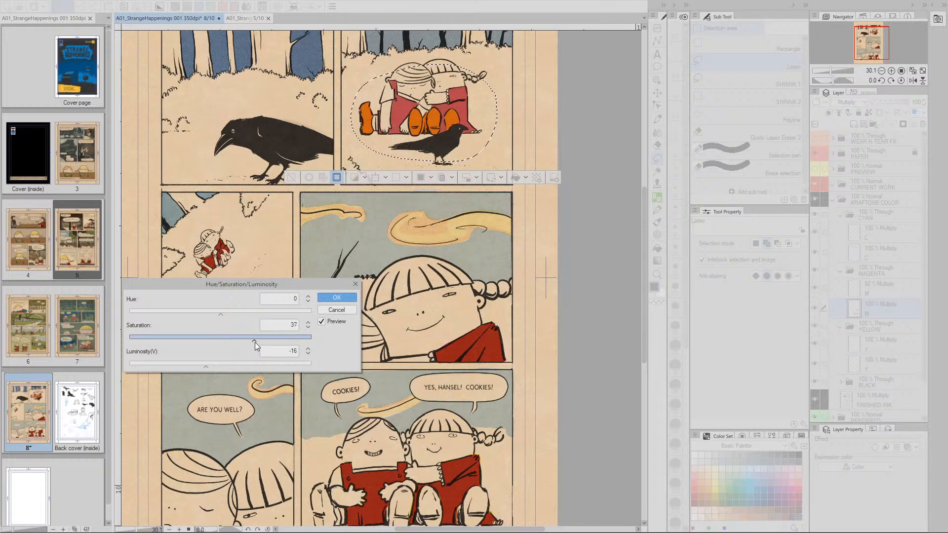
{"action": "left_click_drag", "start_coordinate": [256, 342], "coordinate": [253, 342]}
{"action": "left_click_drag", "start_coordinate": [206, 365], "coordinate": [199, 367]}
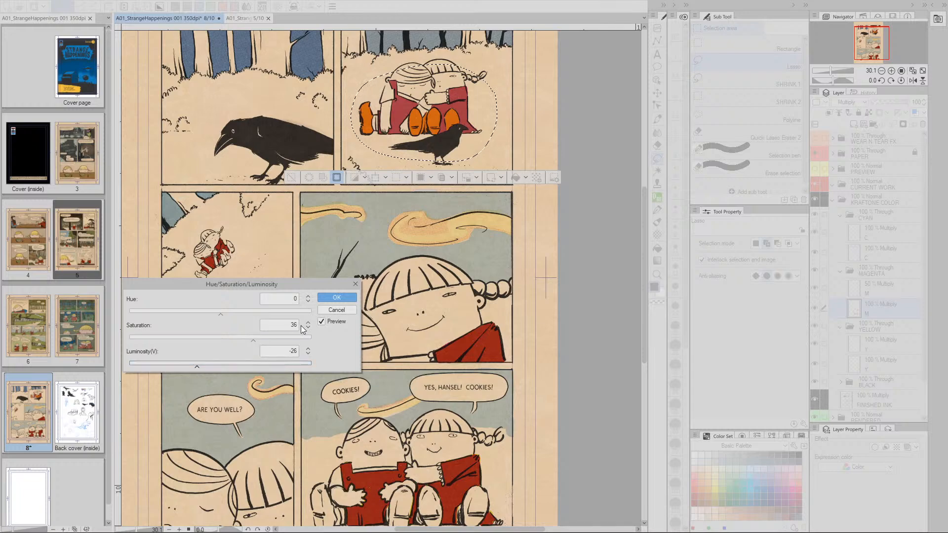
{"action": "left_click", "coordinate": [255, 341]}
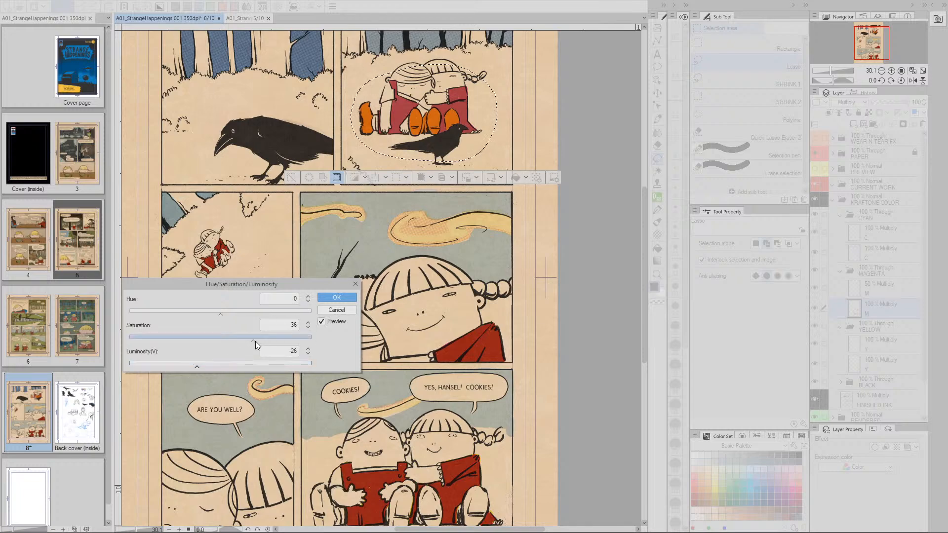
Step: Apply the correction with luminosity -1 and saturation about 48, and clear the selection
{"action": "left_click_drag", "start_coordinate": [198, 366], "coordinate": [221, 366]}
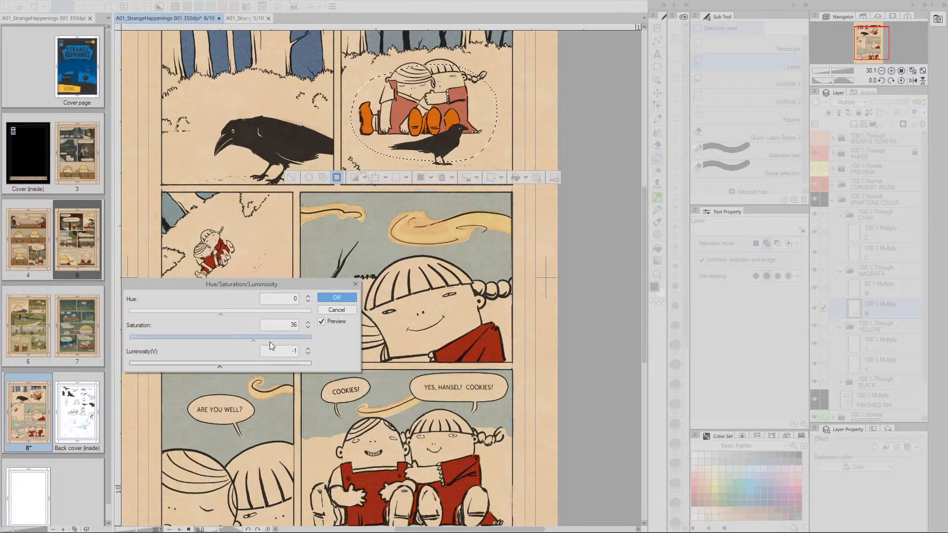
{"action": "left_click_drag", "start_coordinate": [255, 341], "coordinate": [260, 341]}
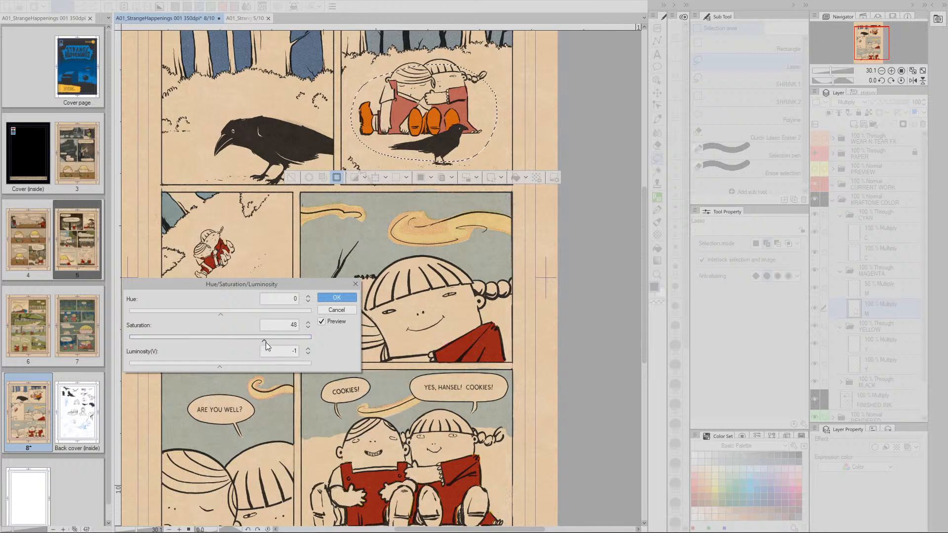
{"action": "left_click_drag", "start_coordinate": [265, 341], "coordinate": [267, 340]}
{"action": "left_click", "coordinate": [336, 298]}
{"action": "key", "text": "ctrl+d"}
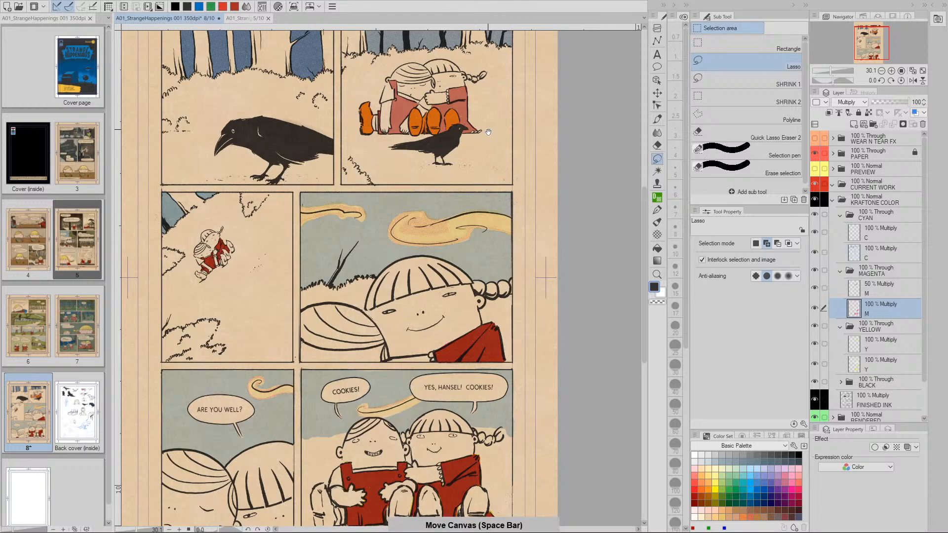
Step: Examine the seated children's clothing in the second panel up close and in comparison with the other panels
{"action": "left_click_drag", "start_coordinate": [458, 97], "coordinate": [444, 230]}
{"action": "key", "text": "slash"}
{"action": "left_click", "coordinate": [445, 230]}
{"action": "left_click", "coordinate": [444, 231]}
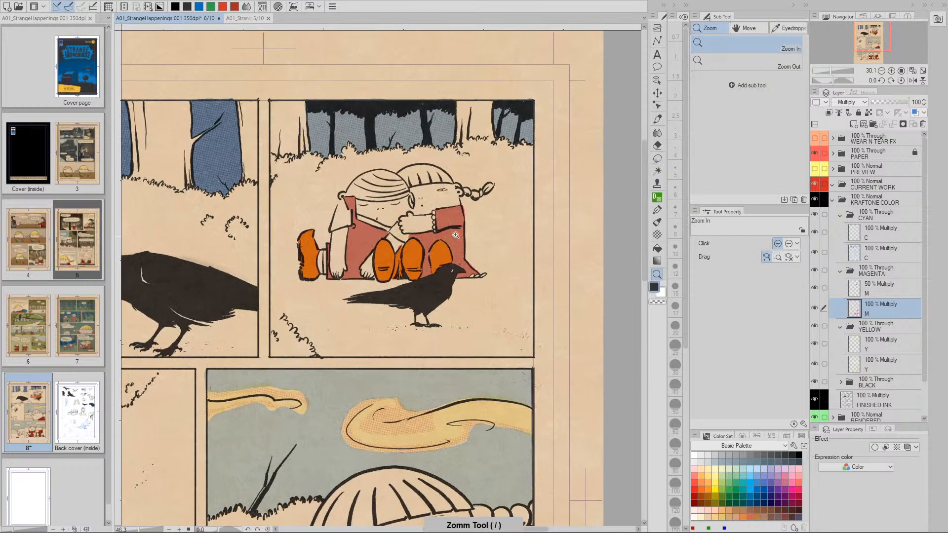
{"action": "key", "text": "m"}
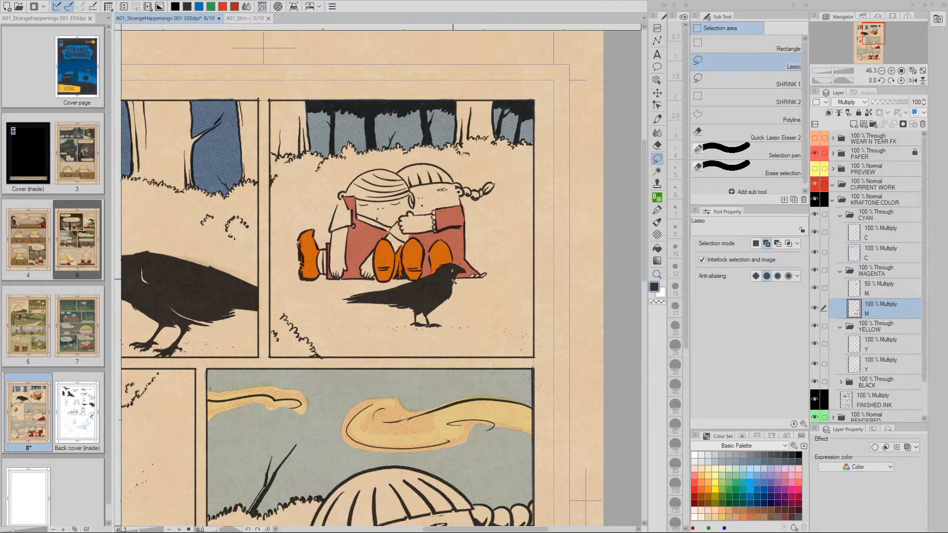
{"action": "key", "text": "slash"}
{"action": "mouse_move", "coordinate": [475, 334]}
{"action": "left_mouse_down"}
{"action": "mouse_move", "coordinate": [429, 334]}
{"action": "mouse_move", "coordinate": [488, 320]}
{"action": "mouse_move", "coordinate": [491, 299]}
{"action": "left_mouse_up"}
{"action": "key", "text": "space"}
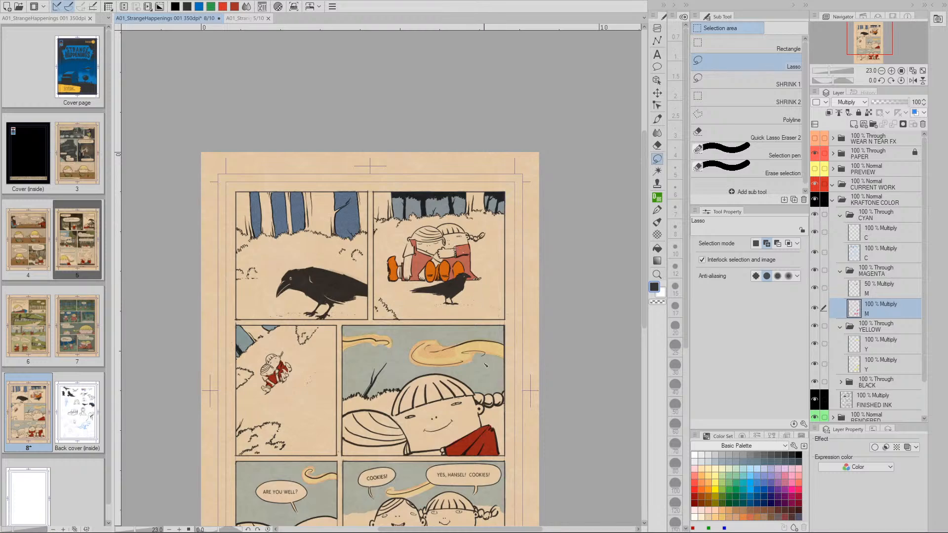
{"action": "key", "text": "slash"}
{"action": "left_click", "coordinate": [468, 286]}
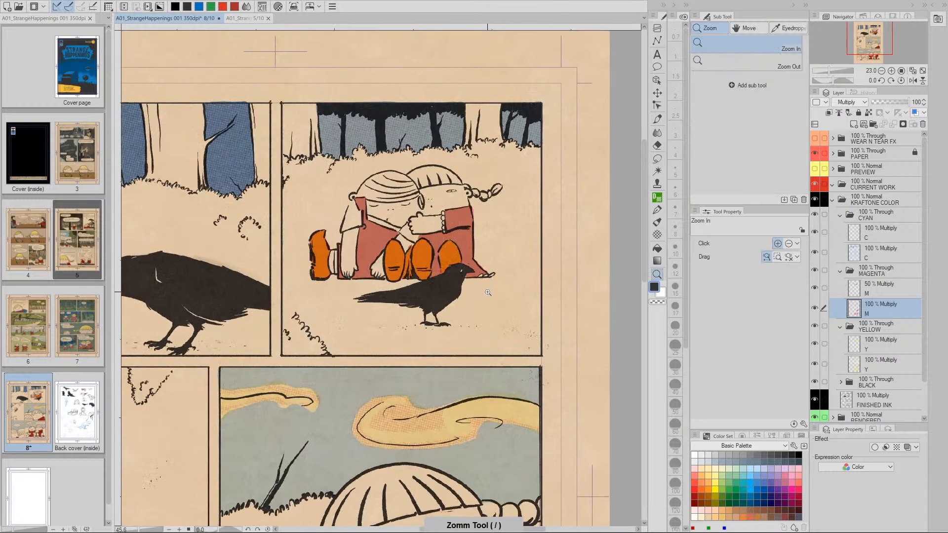
Step: Lighten the seated children's shoes on the 50% magenta layer using Hue/Saturation/Luminosity with luminosity 45
{"action": "left_click", "coordinate": [491, 300]}
{"action": "left_click", "coordinate": [492, 301]}
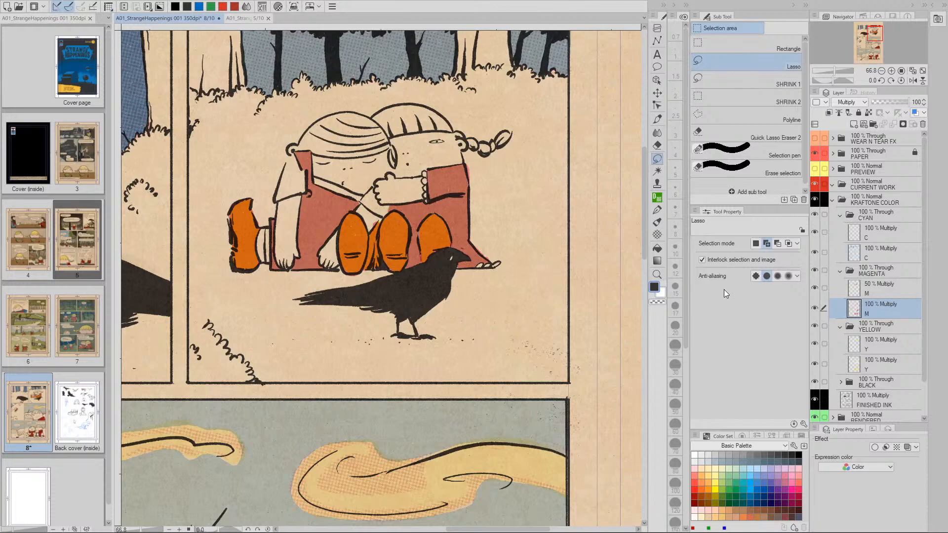
{"action": "left_click", "coordinate": [857, 289]}
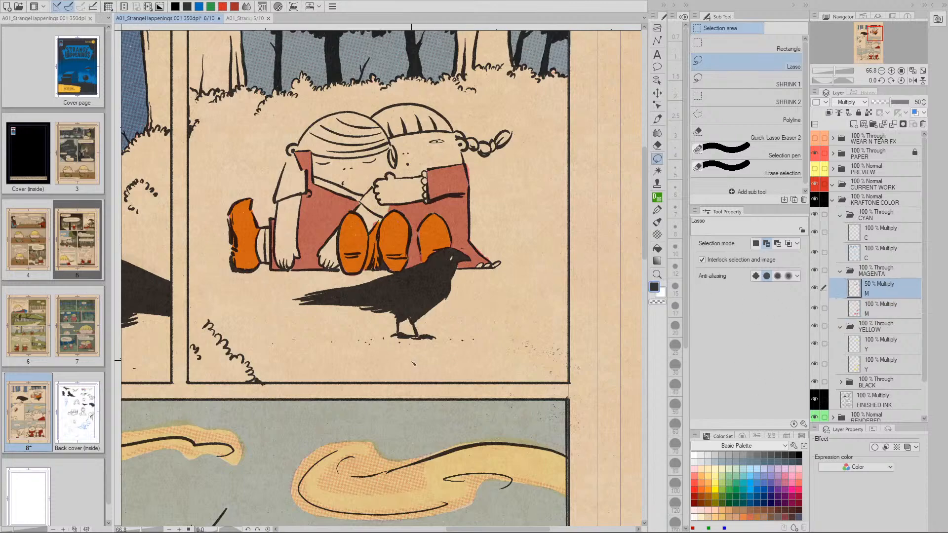
{"action": "key", "text": "ctrl+u"}
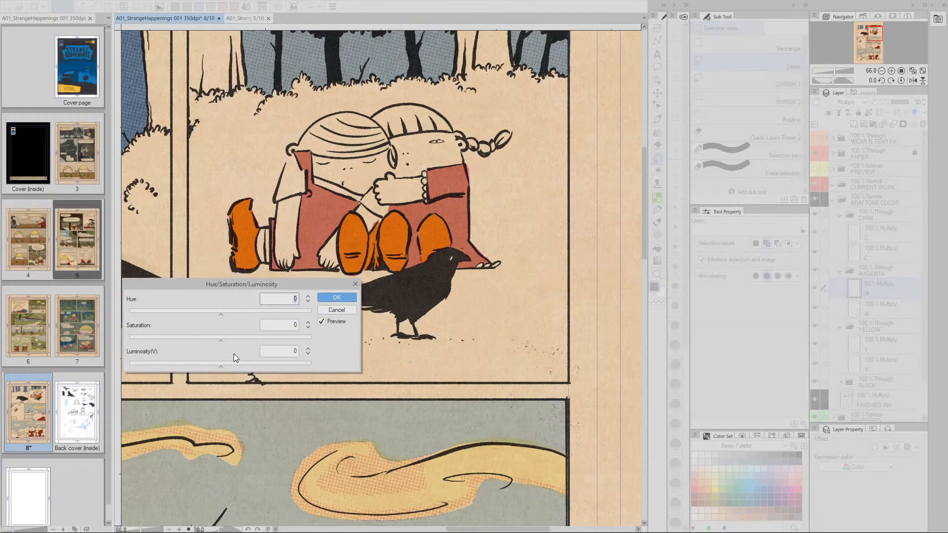
{"action": "left_click_drag", "start_coordinate": [221, 366], "coordinate": [264, 369]}
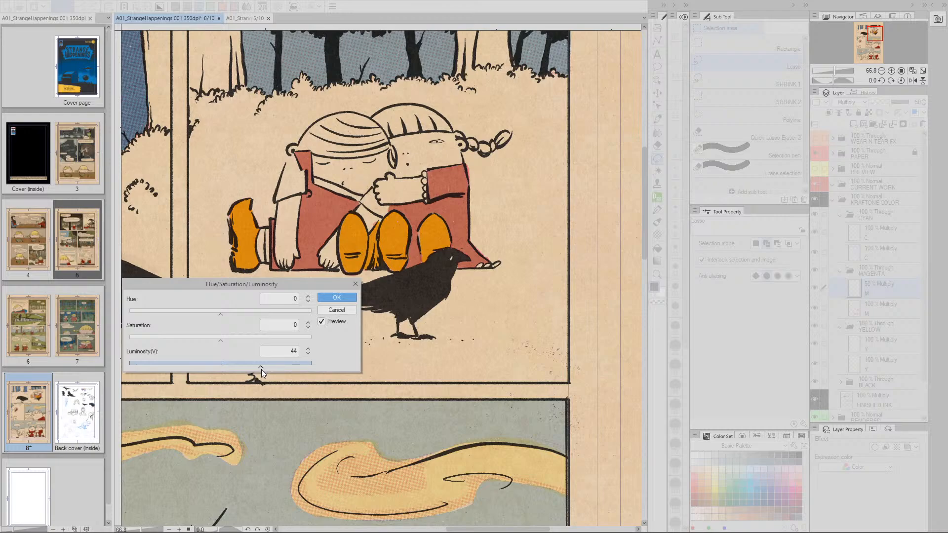
{"action": "left_click", "coordinate": [307, 348]}
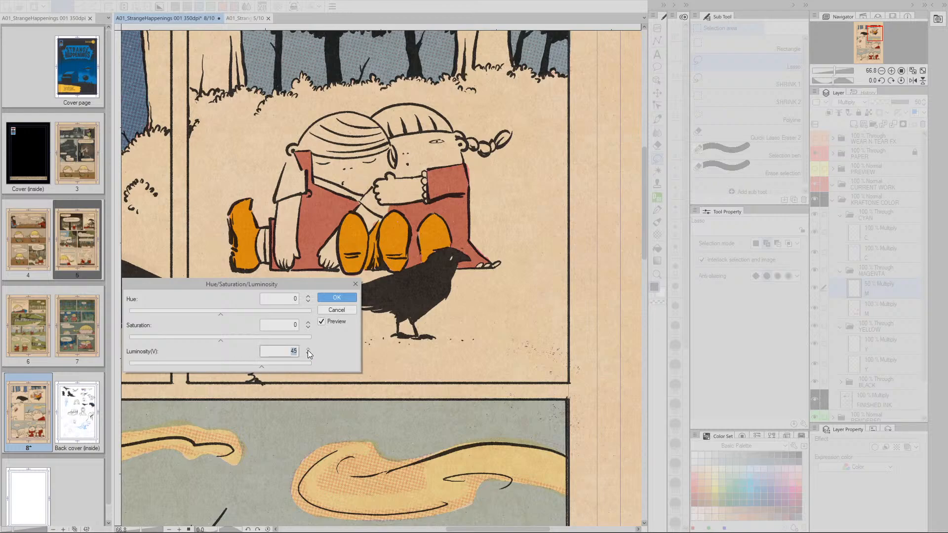
{"action": "left_click", "coordinate": [336, 298]}
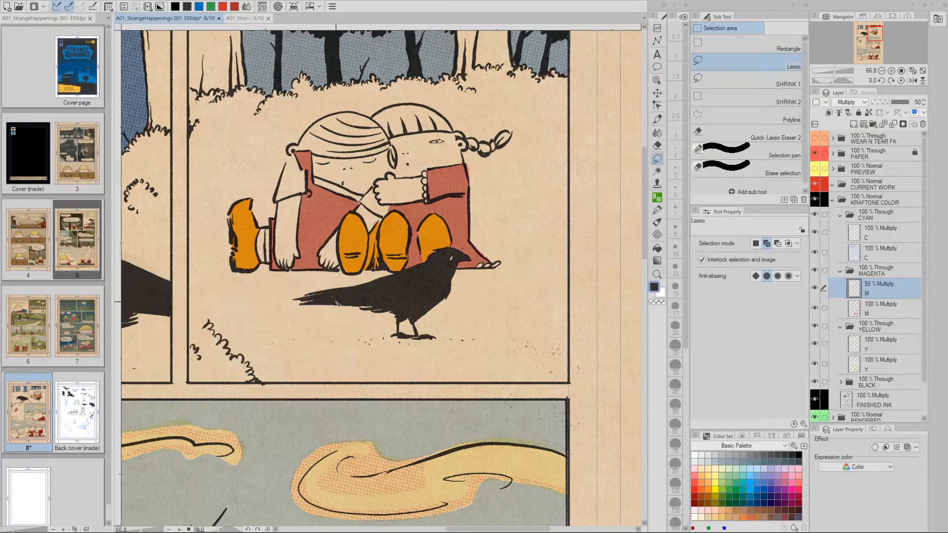
Step: Lighten the shoes' yellow on the upper yellow layer by applying a Hue/Saturation/Luminosity correction with luminosity about 60
{"action": "left_click", "coordinate": [856, 348]}
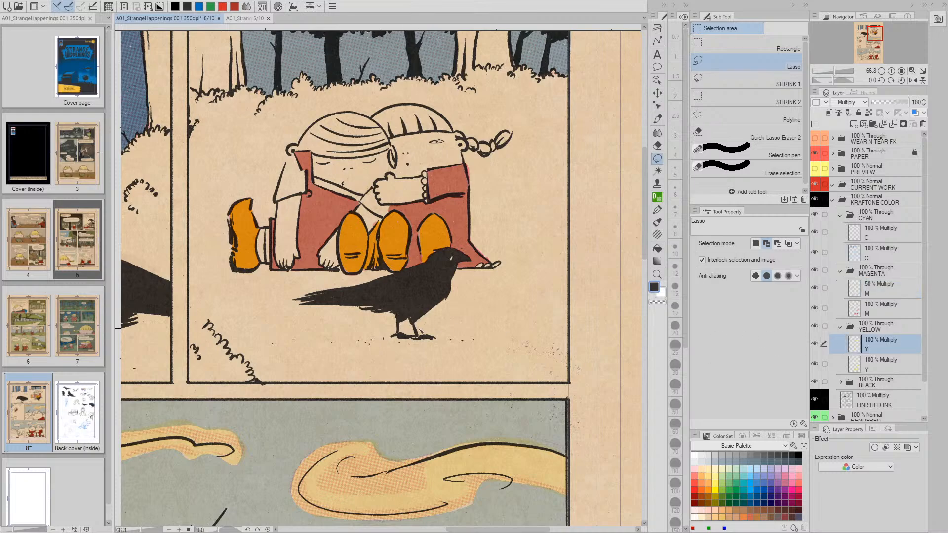
{"action": "key", "text": "ctrl+u"}
{"action": "left_click_drag", "start_coordinate": [223, 368], "coordinate": [266, 367]}
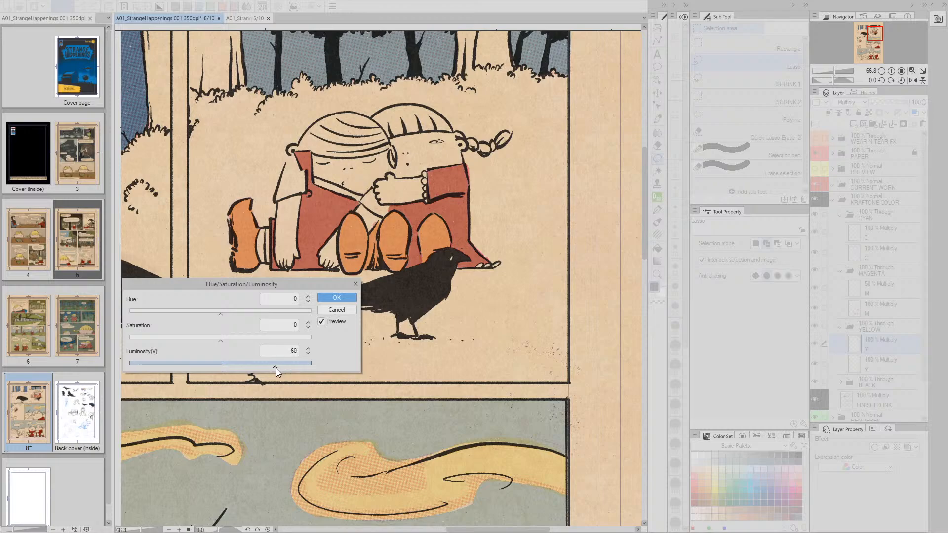
{"action": "left_click", "coordinate": [332, 299]}
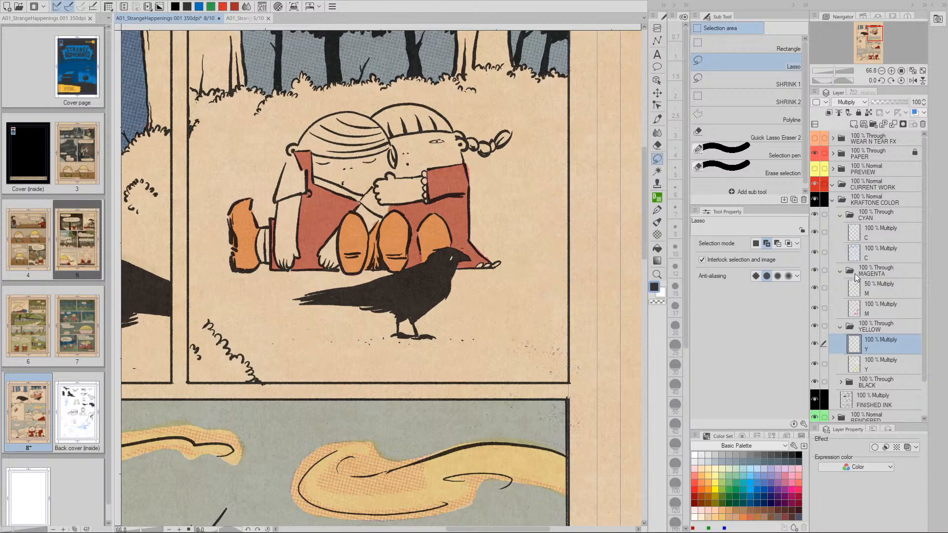
Step: Make the upper cyan layer active and prepare the Cyan (100%) line-tint brush at size 70
{"action": "left_click", "coordinate": [857, 234]}
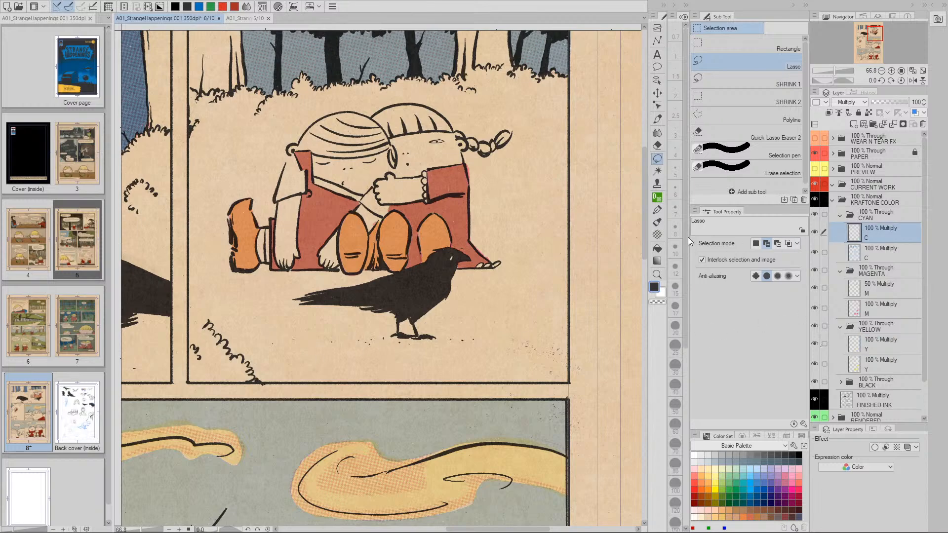
{"action": "left_click", "coordinate": [657, 119]}
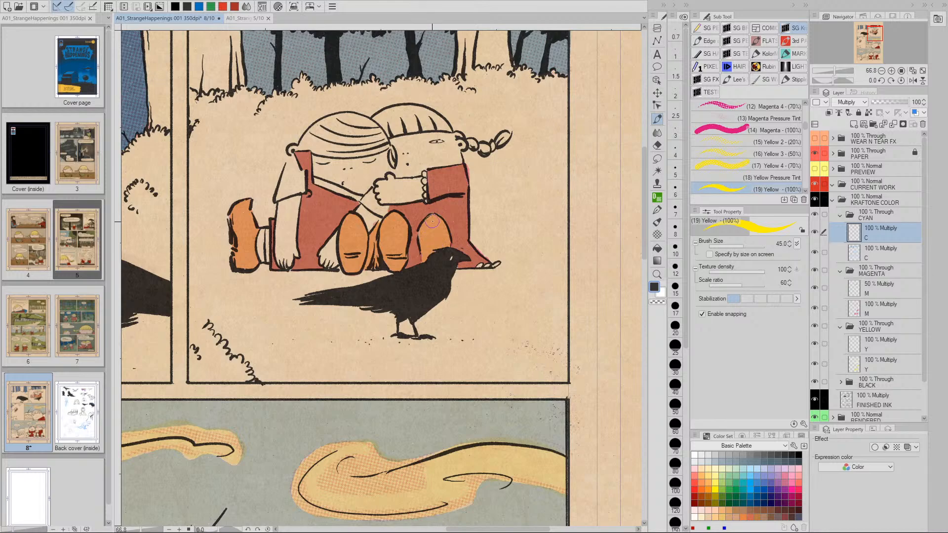
{"action": "left_click_drag", "start_coordinate": [804, 124], "coordinate": [805, 140]}
{"action": "left_click", "coordinate": [747, 165]}
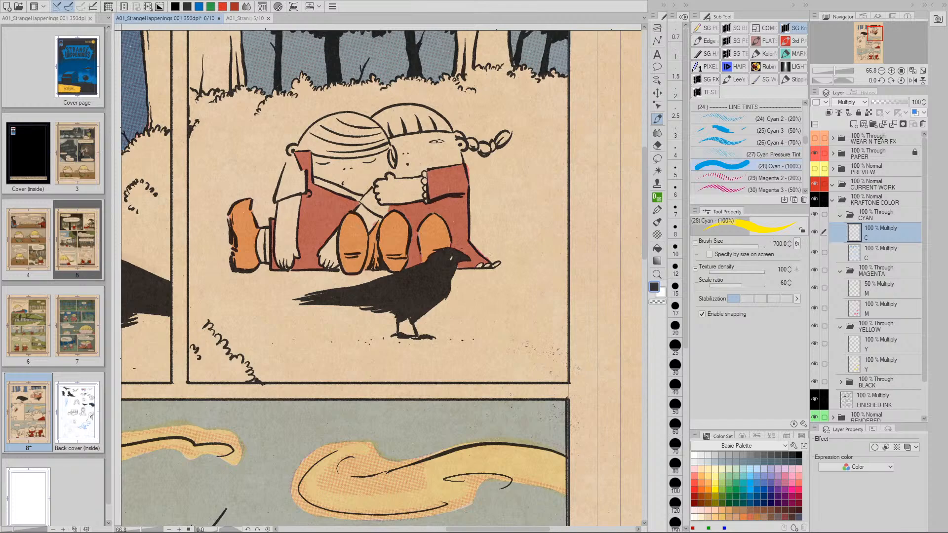
{"action": "key", "text": "["}
{"action": "key", "text": "["}
{"action": "key", "text": "["}
{"action": "key", "text": "["}
{"action": "key", "text": "["}
{"action": "key", "text": "["}
{"action": "key", "text": "["}
{"action": "key", "text": "["}
{"action": "key", "text": "["}
{"action": "key", "text": "["}
{"action": "key", "text": "["}
{"action": "key", "text": "["}
{"action": "key", "text": "["}
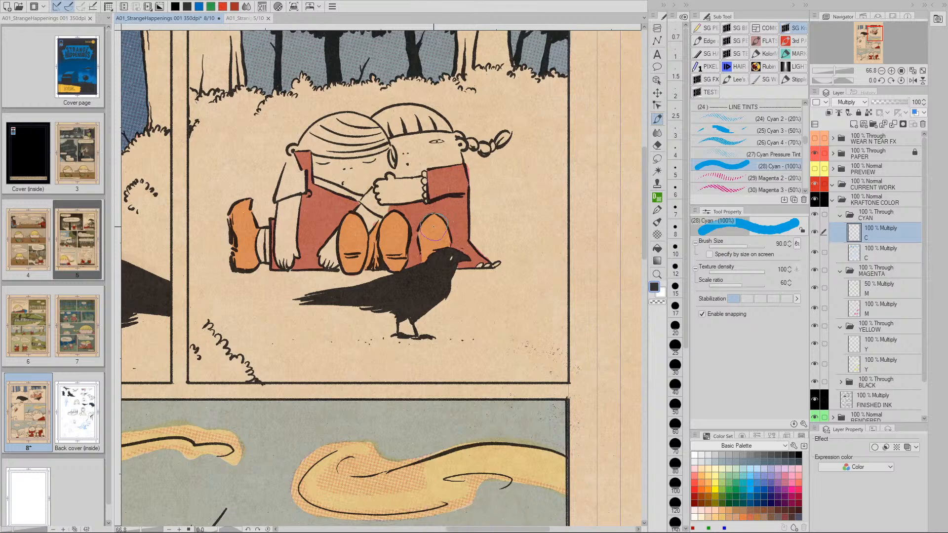
{"action": "key", "text": "ctrl+["}
{"action": "key", "text": "ctrl+]"}
{"action": "key", "text": "ctrl+["}
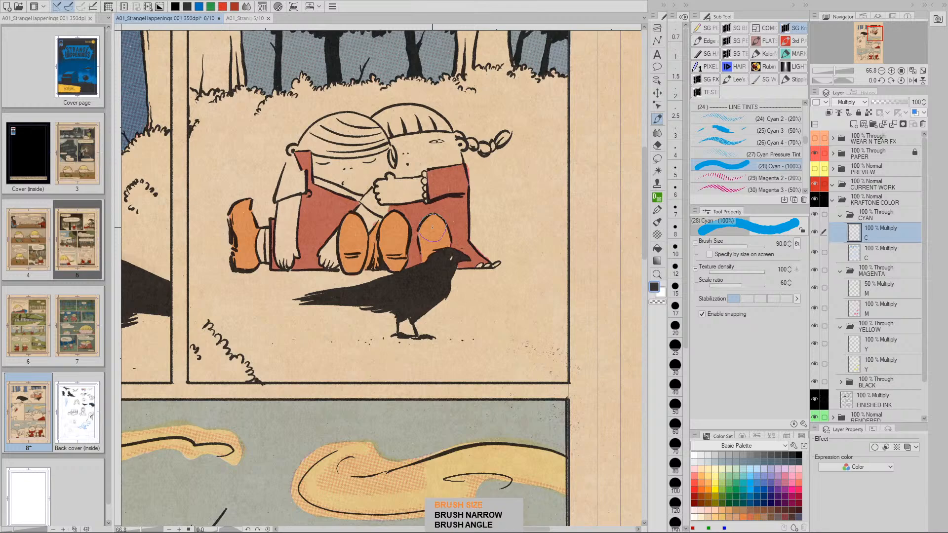
{"action": "key", "text": "["}
{"action": "key", "text": "["}
{"action": "key", "text": "["}
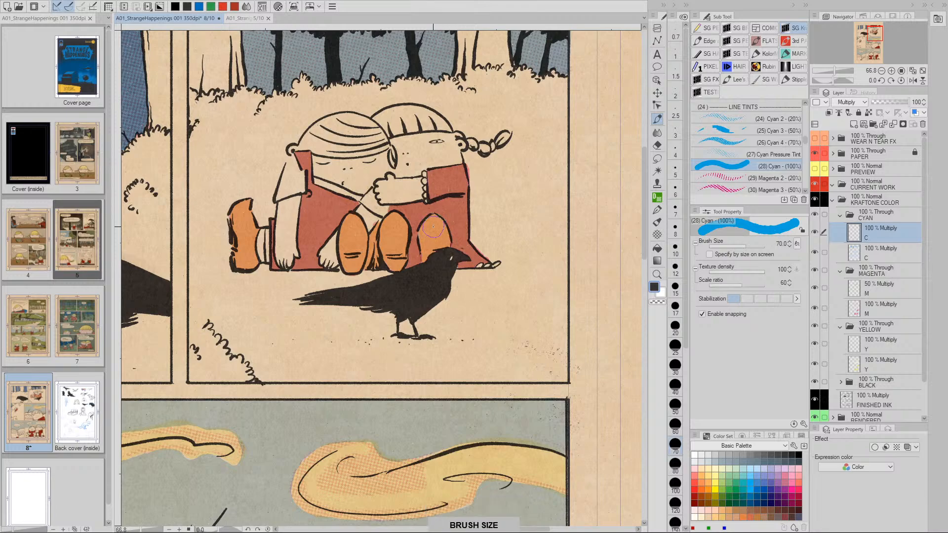
Step: Paint solid cyan over all of the seated children's shoes in the second panel with the brush at size 45
{"action": "left_click_drag", "start_coordinate": [431, 220], "coordinate": [425, 248]}
{"action": "key", "text": "ctrl+z"}
{"action": "key", "text": "bracketleft"}
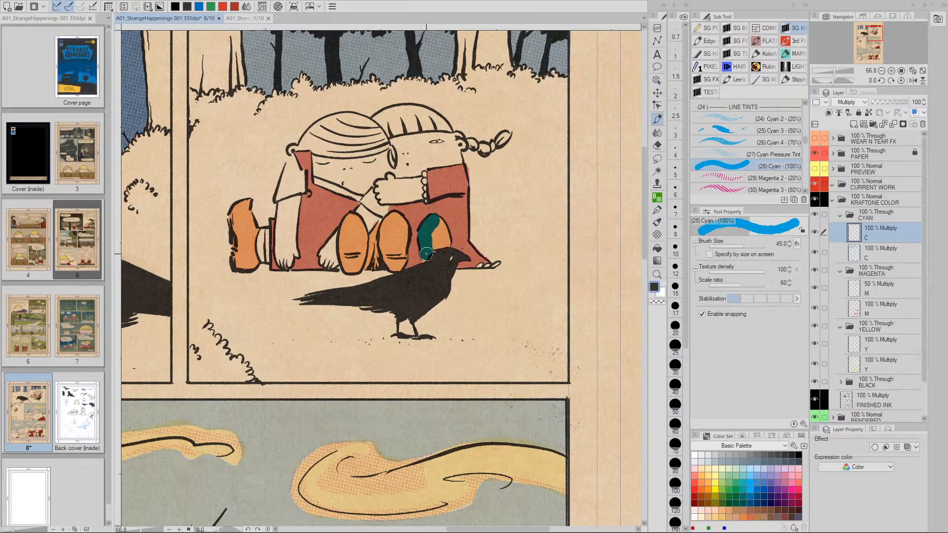
{"action": "mouse_move", "coordinate": [426, 253]}
{"action": "left_mouse_down"}
{"action": "mouse_move", "coordinate": [447, 245]}
{"action": "mouse_move", "coordinate": [438, 225]}
{"action": "mouse_move", "coordinate": [434, 243]}
{"action": "mouse_move", "coordinate": [442, 240]}
{"action": "left_mouse_up"}
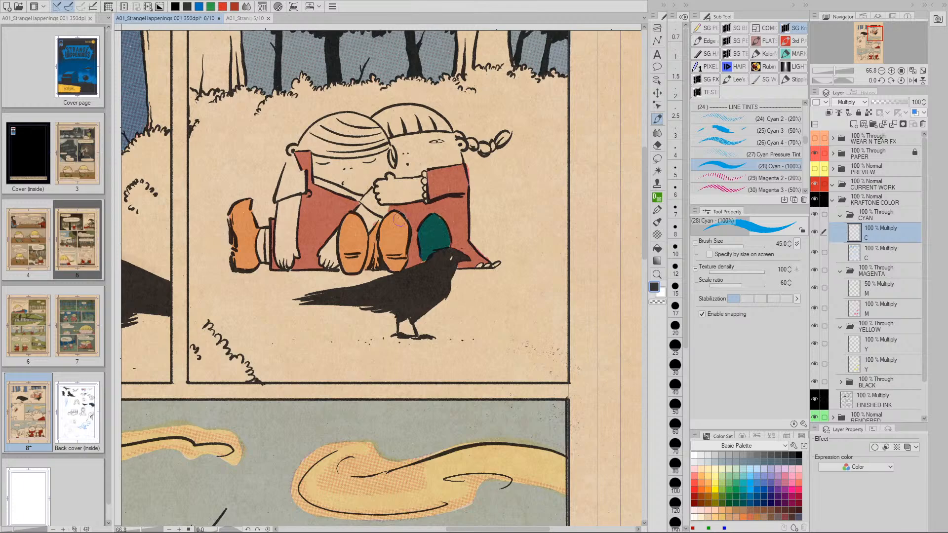
{"action": "mouse_move", "coordinate": [393, 216]}
{"action": "left_mouse_down"}
{"action": "mouse_move", "coordinate": [366, 254]}
{"action": "mouse_move", "coordinate": [375, 247]}
{"action": "mouse_move", "coordinate": [378, 262]}
{"action": "mouse_move", "coordinate": [365, 264]}
{"action": "mouse_move", "coordinate": [401, 262]}
{"action": "mouse_move", "coordinate": [397, 214]}
{"action": "mouse_move", "coordinate": [383, 236]}
{"action": "mouse_move", "coordinate": [385, 246]}
{"action": "mouse_move", "coordinate": [392, 224]}
{"action": "mouse_move", "coordinate": [394, 261]}
{"action": "mouse_move", "coordinate": [395, 222]}
{"action": "mouse_move", "coordinate": [387, 260]}
{"action": "mouse_move", "coordinate": [345, 268]}
{"action": "mouse_move", "coordinate": [347, 221]}
{"action": "mouse_move", "coordinate": [366, 242]}
{"action": "mouse_move", "coordinate": [361, 256]}
{"action": "mouse_move", "coordinate": [350, 232]}
{"action": "mouse_move", "coordinate": [355, 256]}
{"action": "mouse_move", "coordinate": [365, 251]}
{"action": "mouse_move", "coordinate": [354, 264]}
{"action": "left_mouse_up"}
{"action": "mouse_move", "coordinate": [247, 203]}
{"action": "left_mouse_down"}
{"action": "mouse_move", "coordinate": [234, 225]}
{"action": "mouse_move", "coordinate": [239, 267]}
{"action": "mouse_move", "coordinate": [260, 264]}
{"action": "mouse_move", "coordinate": [246, 205]}
{"action": "mouse_move", "coordinate": [249, 258]}
{"action": "left_mouse_up"}
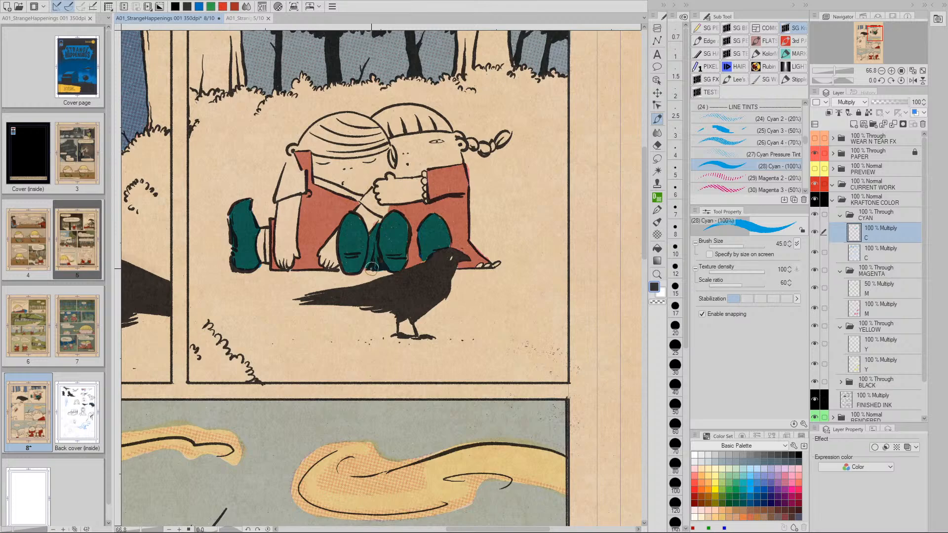
Step: Lighten the shoes' cyan by applying a Hue/Saturation/Luminosity correction with luminosity 75 to the upper cyan layer
{"action": "key", "text": "ctrl+s"}
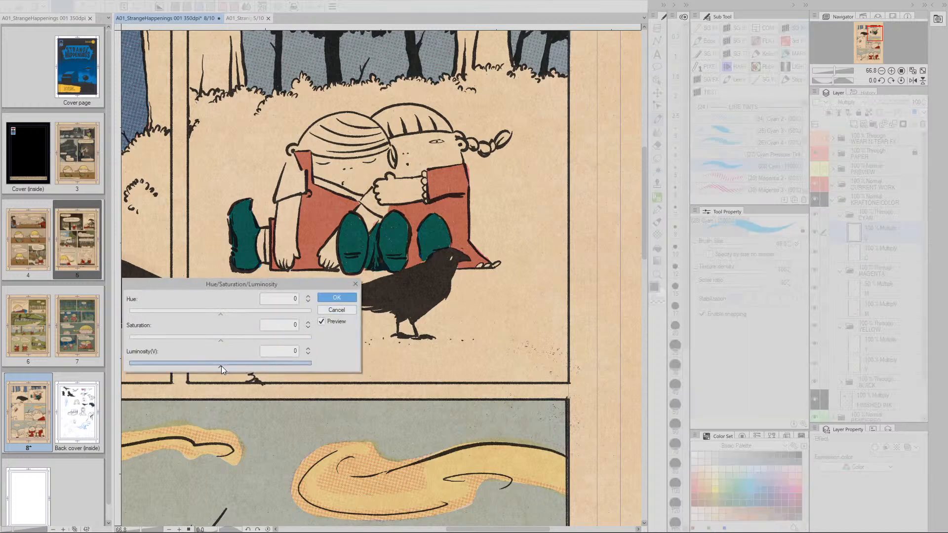
{"action": "left_click_drag", "start_coordinate": [277, 367], "coordinate": [281, 368]}
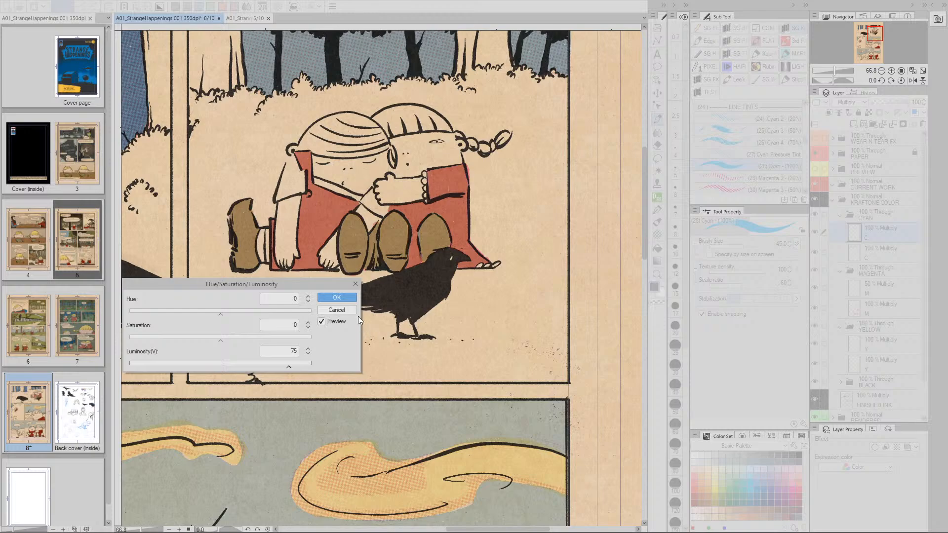
{"action": "left_click", "coordinate": [337, 298]}
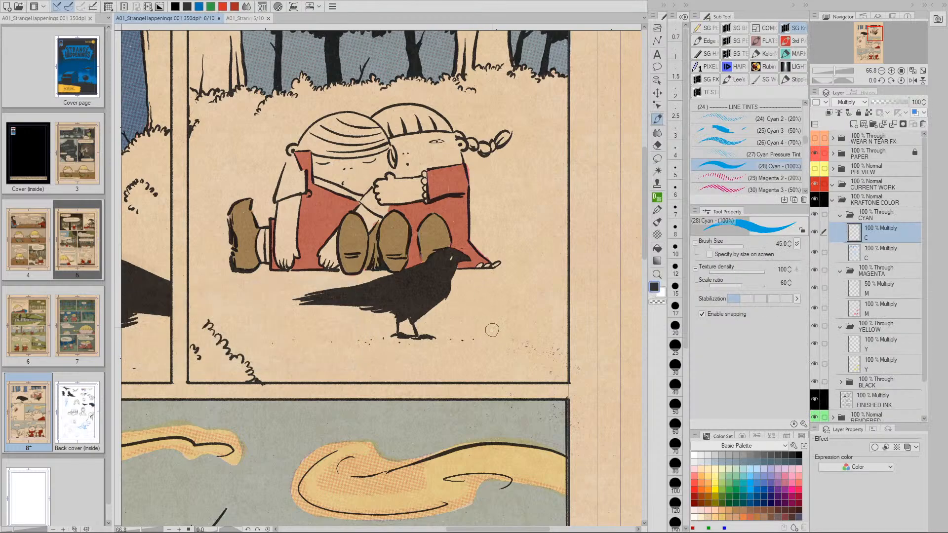
{"action": "key", "text": "slash"}
{"action": "mouse_move", "coordinate": [501, 315]}
{"action": "left_mouse_down"}
{"action": "mouse_move", "coordinate": [482, 306]}
{"action": "mouse_move", "coordinate": [443, 331]}
{"action": "left_mouse_up"}
{"action": "key", "text": "space"}
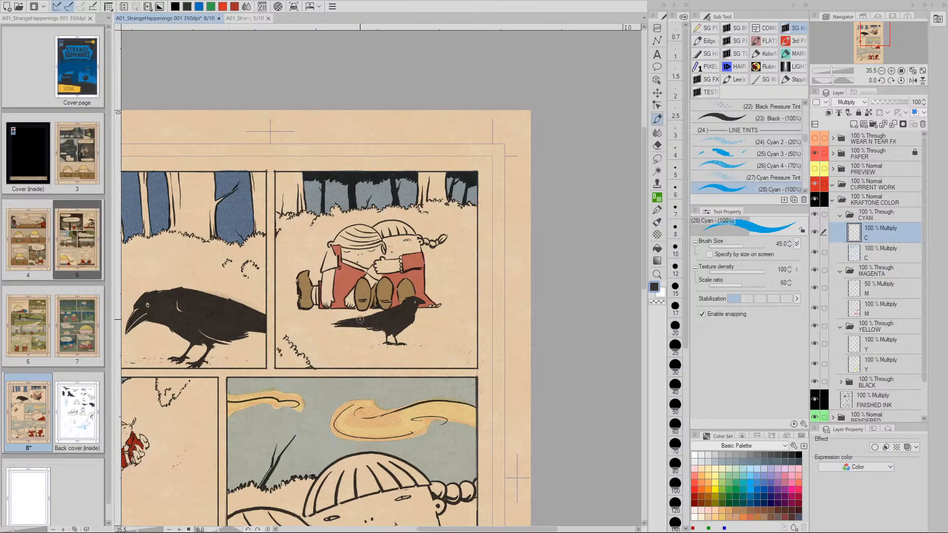
{"action": "key", "text": "r"}
{"action": "left_click_drag", "start_coordinate": [373, 308], "coordinate": [352, 258]}
{"action": "key", "text": "ctrl+at"}
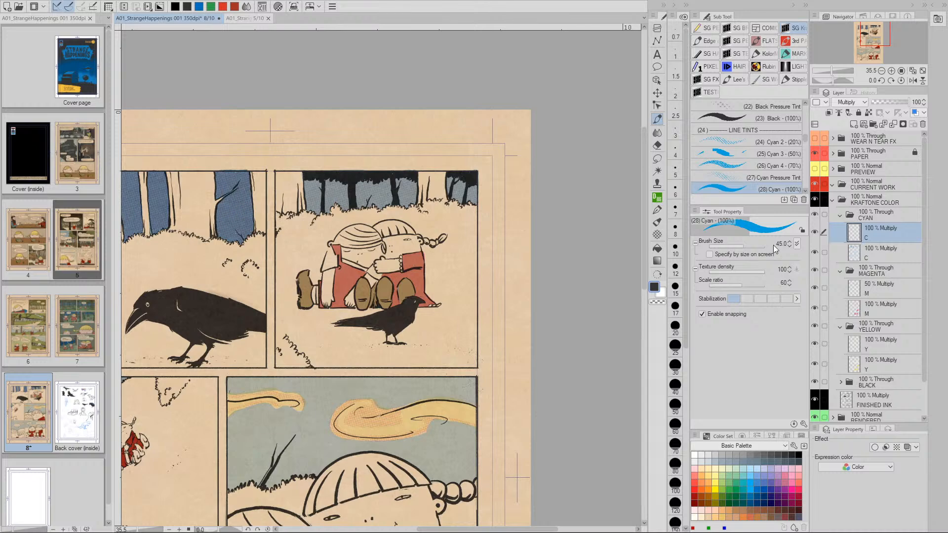
{"action": "key", "text": "ctrl+u"}
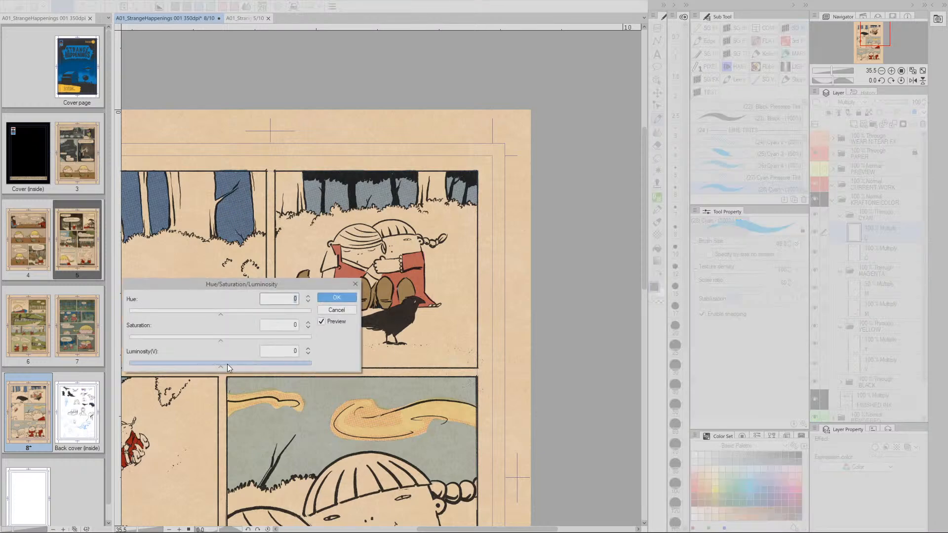
{"action": "left_click", "coordinate": [337, 310]}
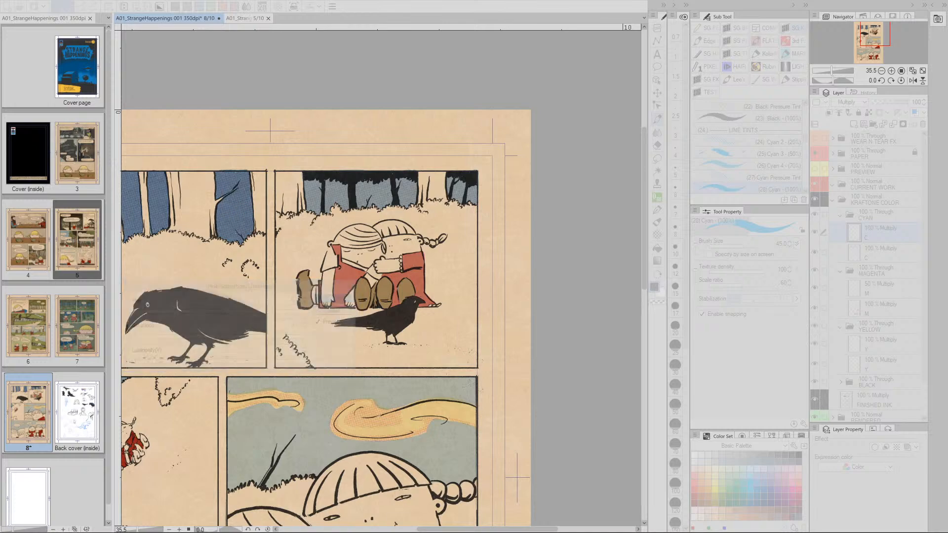
Step: Lighten the upper yellow layer further with a Hue/Saturation/Luminosity correction of luminosity 25 to mute the brown shoes
{"action": "left_click", "coordinate": [862, 348]}
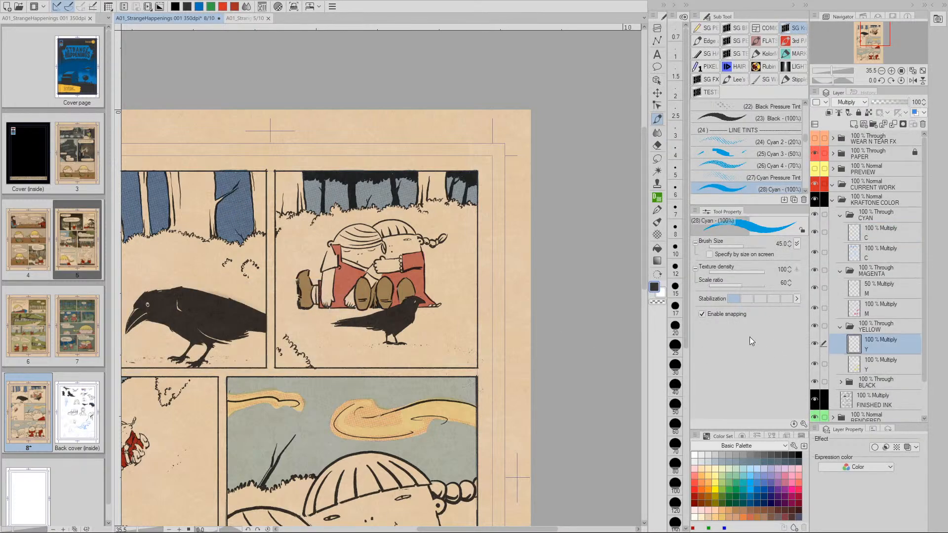
{"action": "key", "text": "ctrl+u"}
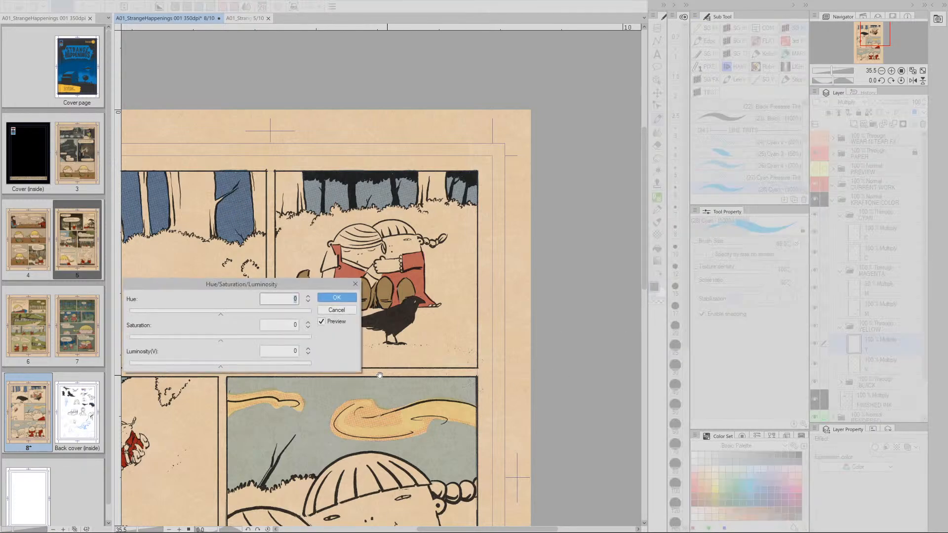
{"action": "left_click_drag", "start_coordinate": [267, 289], "coordinate": [329, 353]}
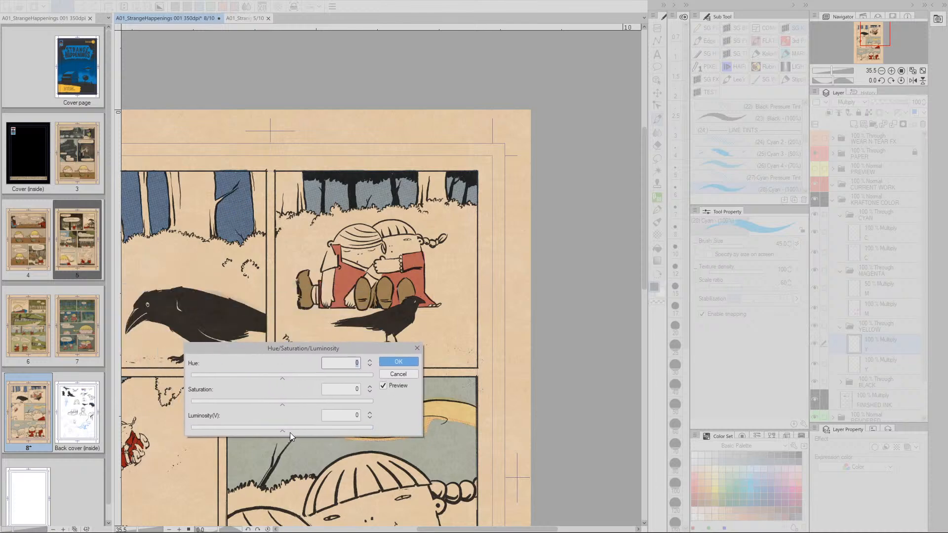
{"action": "left_click_drag", "start_coordinate": [286, 434], "coordinate": [303, 431]}
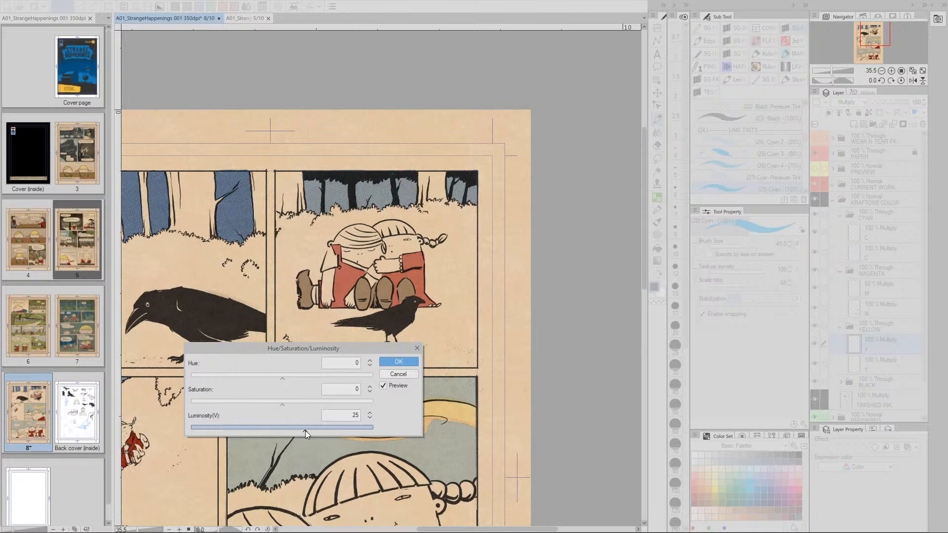
{"action": "left_click", "coordinate": [398, 365]}
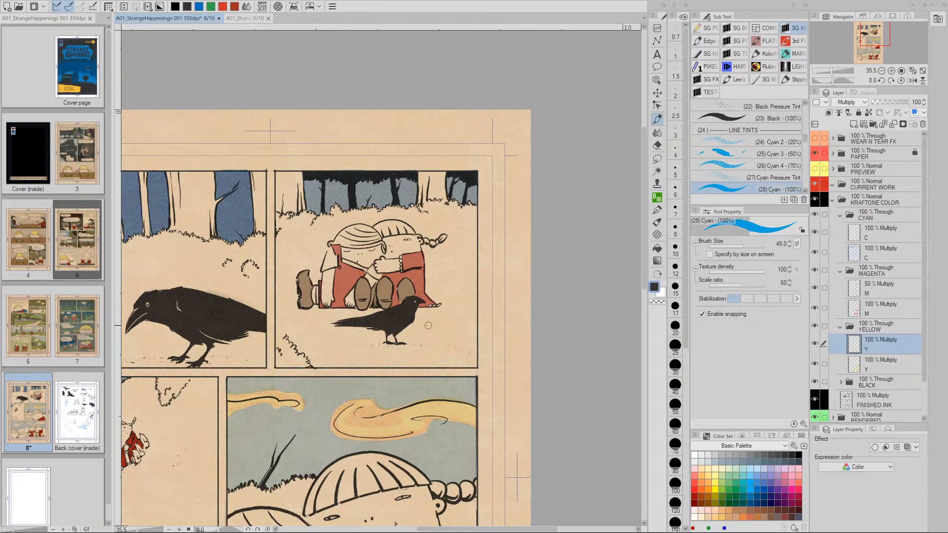
Step: Make the 50% magenta layer active and raise its opacity to 100% to strengthen the shoes' magenta
{"action": "left_click_drag", "start_coordinate": [418, 332], "coordinate": [441, 329]}
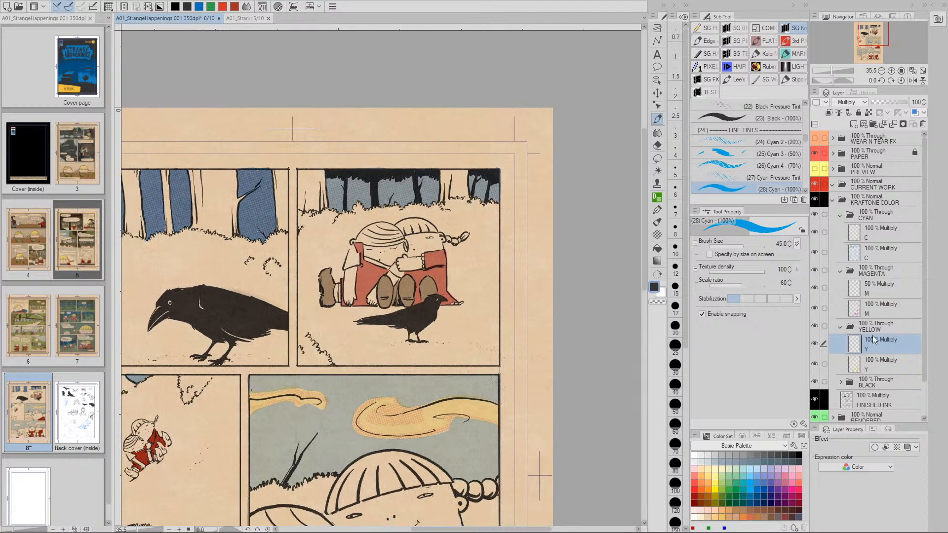
{"action": "left_click", "coordinate": [858, 293]}
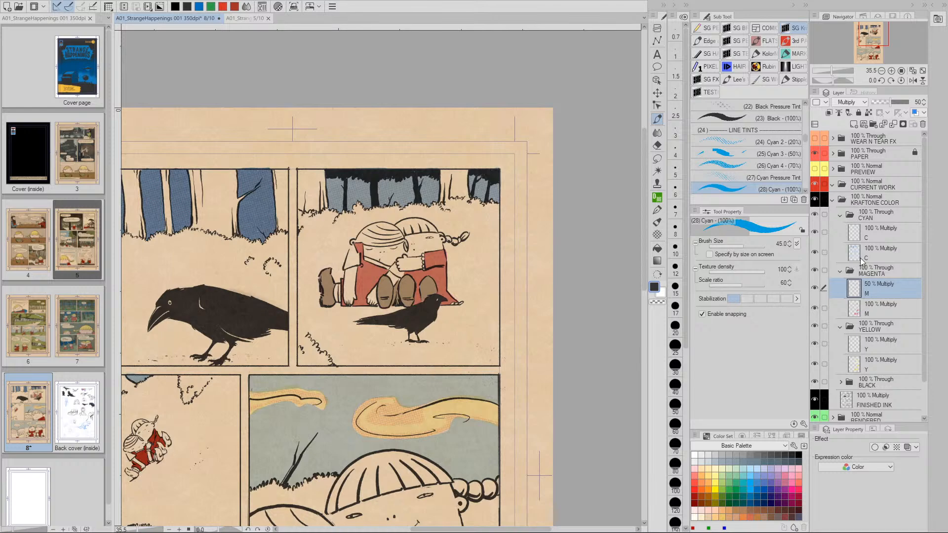
{"action": "left_click", "coordinate": [856, 238]}
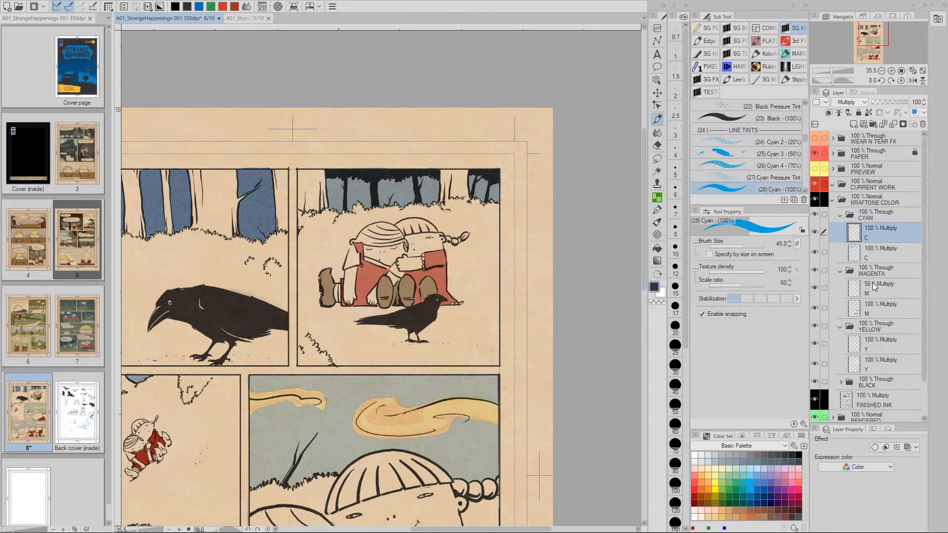
{"action": "left_click", "coordinate": [858, 292]}
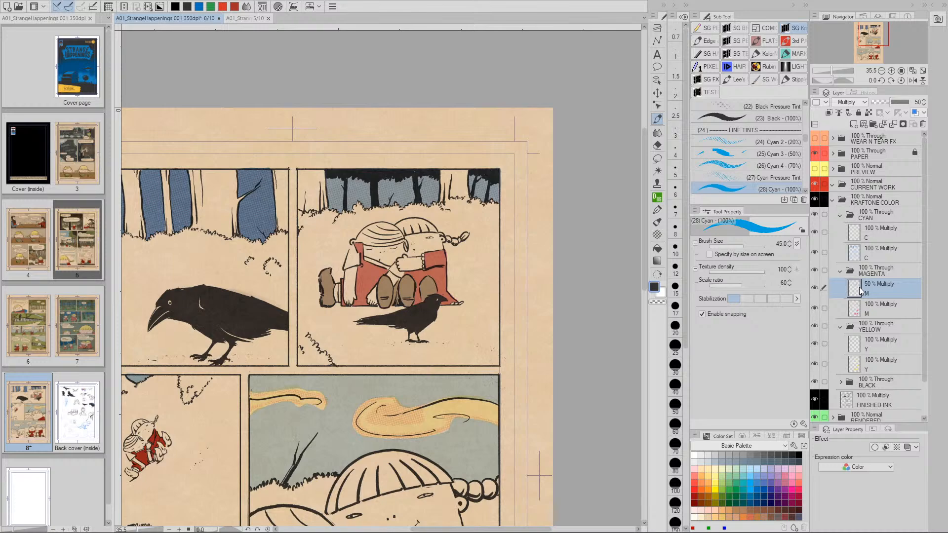
{"action": "key", "text": "ctrl+z"}
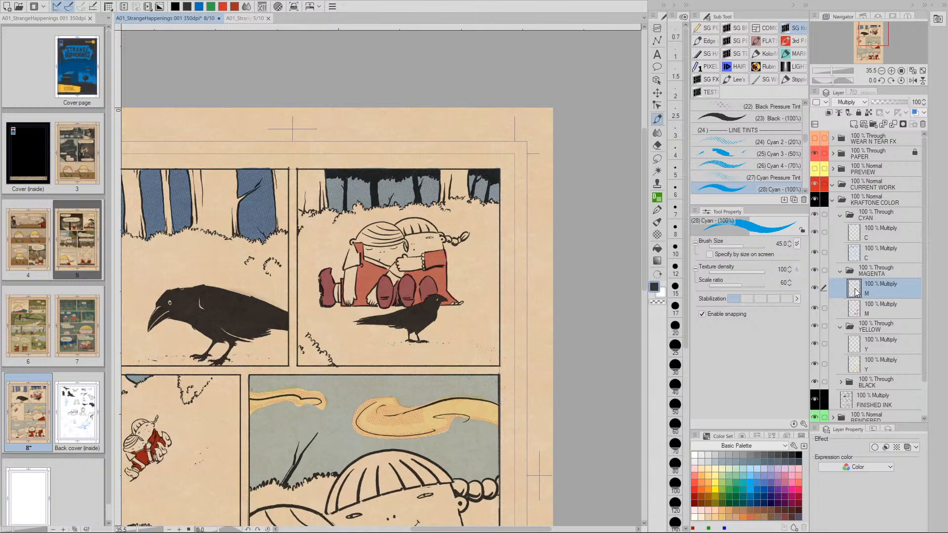
Step: Lighten the shoes' magenta by applying a Hue/Saturation/Luminosity correction with luminosity 50 to the upper magenta layer
{"action": "key", "text": "ctrl+u"}
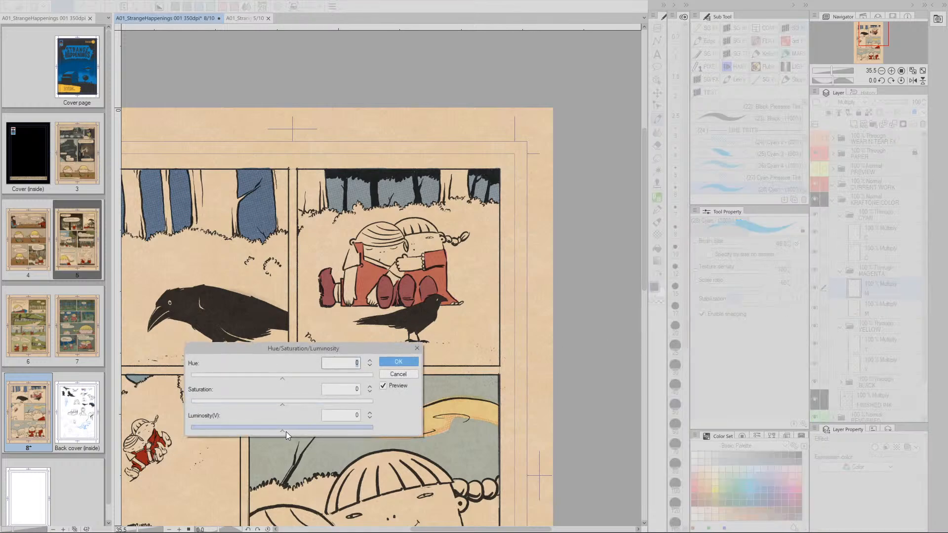
{"action": "left_click_drag", "start_coordinate": [283, 432], "coordinate": [327, 429]}
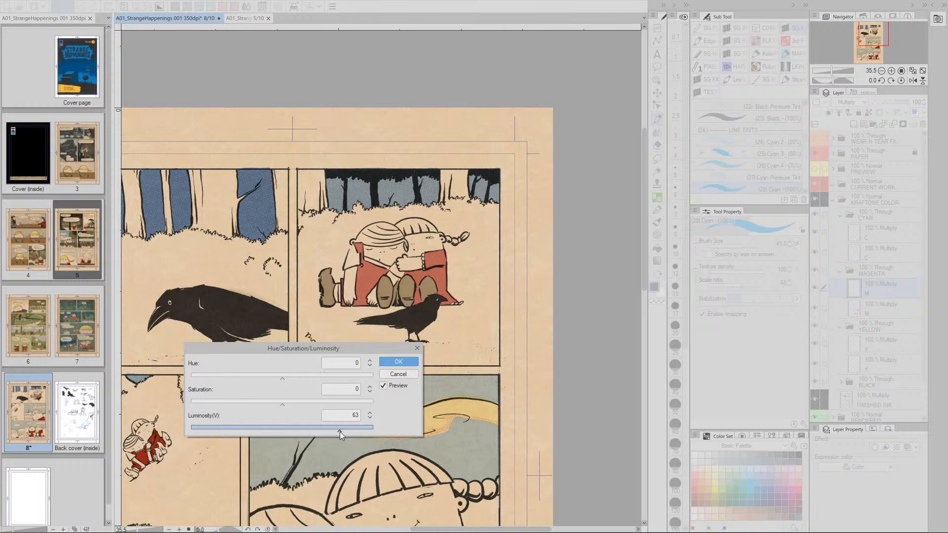
{"action": "left_click_drag", "start_coordinate": [340, 430], "coordinate": [330, 431]}
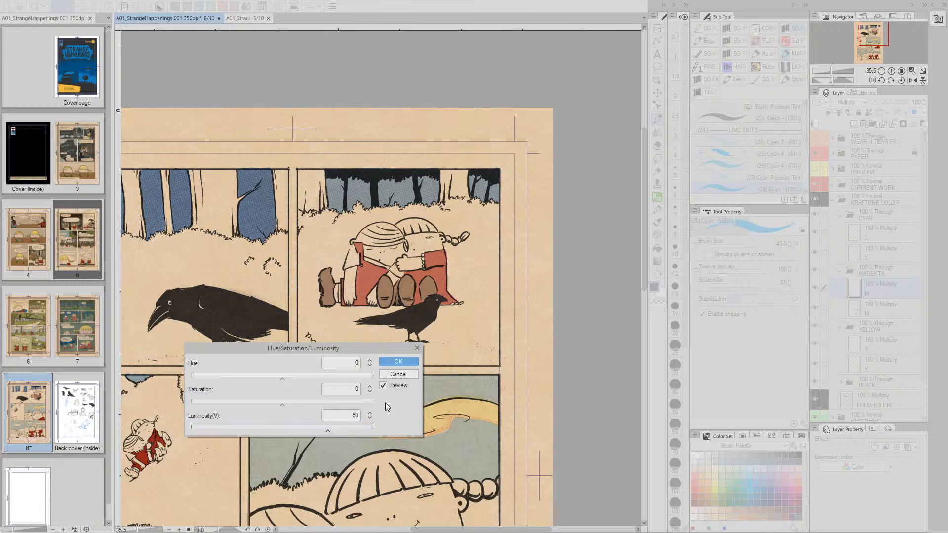
{"action": "left_click", "coordinate": [399, 361]}
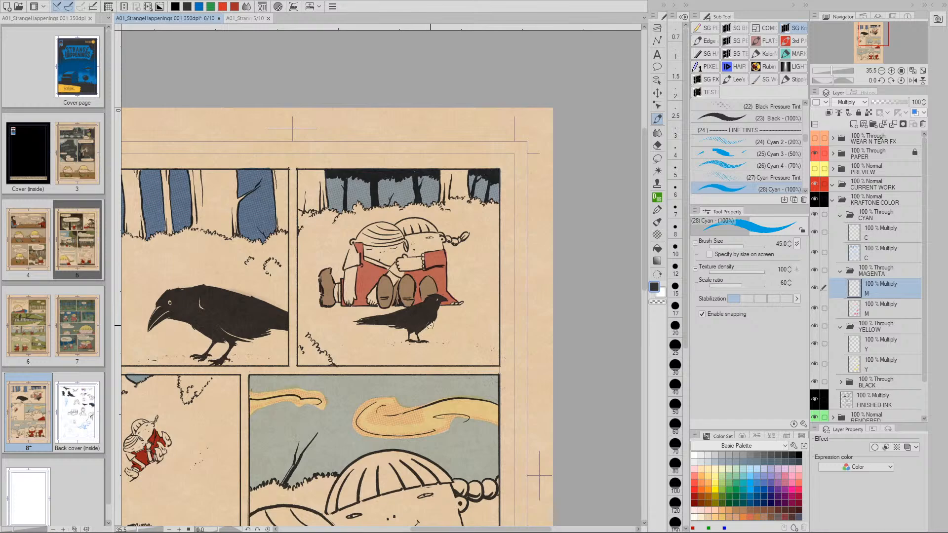
Step: Paint solid cyan over the two blank tree trunks in the second panel on the upper cyan layer with the brush at size 45
{"action": "key", "text": "space"}
{"action": "mouse_move", "coordinate": [468, 239]}
{"action": "left_mouse_down"}
{"action": "mouse_move", "coordinate": [468, 295]}
{"action": "mouse_move", "coordinate": [480, 294]}
{"action": "left_mouse_up"}
{"action": "key", "text": "slash"}
{"action": "key", "text": "space"}
{"action": "left_click_drag", "start_coordinate": [463, 259], "coordinate": [472, 300]}
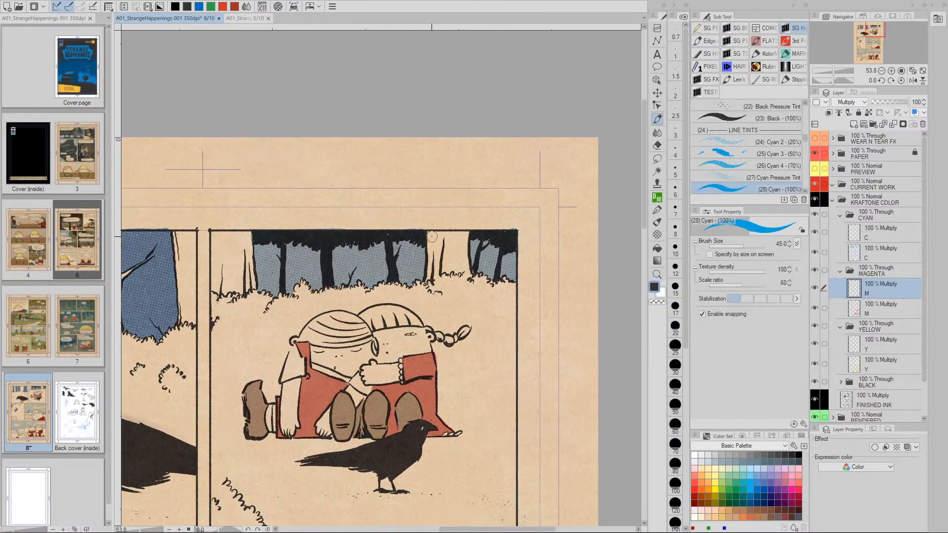
{"action": "left_click_drag", "start_coordinate": [430, 234], "coordinate": [430, 266]}
{"action": "key", "text": "ctrl+z"}
{"action": "left_click", "coordinate": [859, 238]}
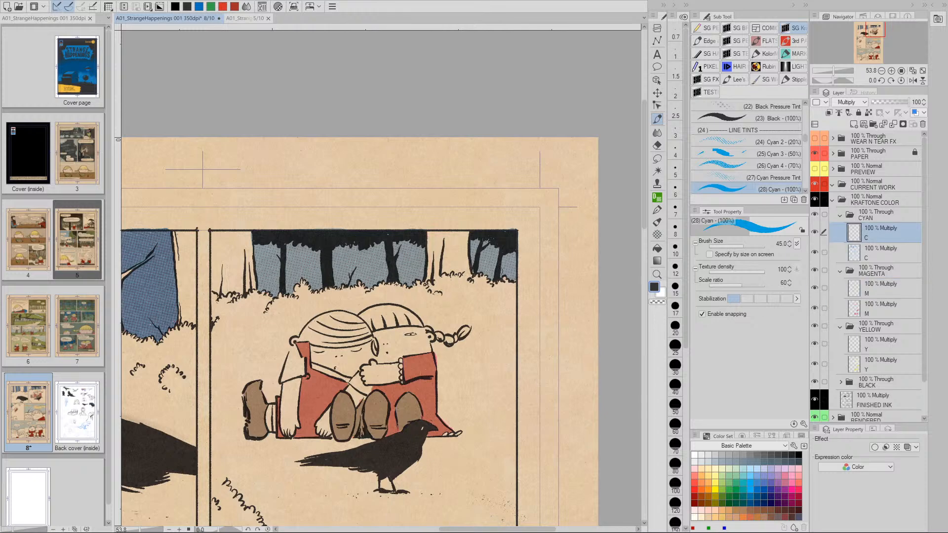
{"action": "mouse_move", "coordinate": [429, 231]}
{"action": "left_mouse_down"}
{"action": "mouse_move", "coordinate": [428, 276]}
{"action": "mouse_move", "coordinate": [465, 267]}
{"action": "mouse_move", "coordinate": [466, 233]}
{"action": "mouse_move", "coordinate": [433, 233]}
{"action": "mouse_move", "coordinate": [433, 265]}
{"action": "mouse_move", "coordinate": [443, 240]}
{"action": "mouse_move", "coordinate": [441, 263]}
{"action": "mouse_move", "coordinate": [449, 240]}
{"action": "mouse_move", "coordinate": [447, 258]}
{"action": "mouse_move", "coordinate": [455, 240]}
{"action": "mouse_move", "coordinate": [456, 258]}
{"action": "mouse_move", "coordinate": [452, 234]}
{"action": "mouse_move", "coordinate": [460, 254]}
{"action": "left_mouse_up"}
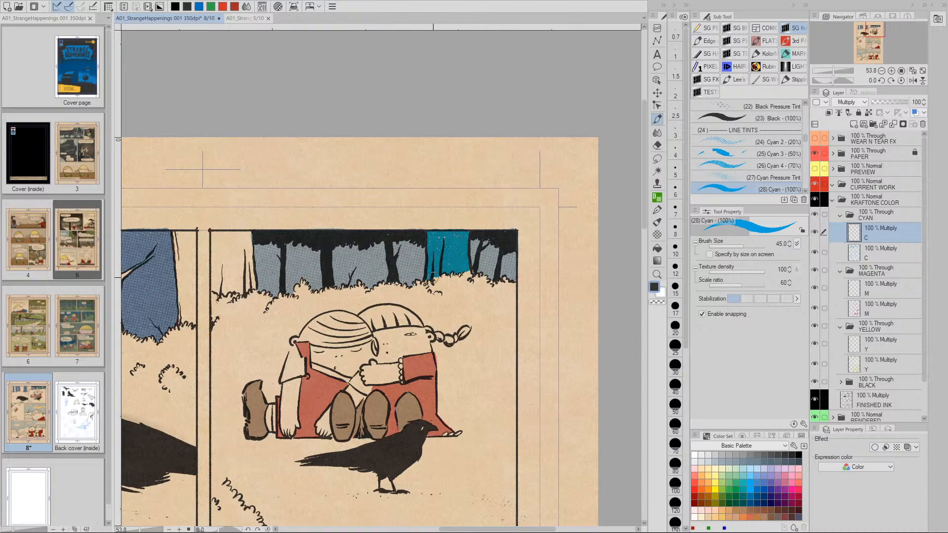
{"action": "mouse_move", "coordinate": [248, 230]}
{"action": "left_mouse_down"}
{"action": "mouse_move", "coordinate": [253, 284]}
{"action": "mouse_move", "coordinate": [216, 291]}
{"action": "mouse_move", "coordinate": [213, 233]}
{"action": "mouse_move", "coordinate": [248, 234]}
{"action": "mouse_move", "coordinate": [224, 235]}
{"action": "mouse_move", "coordinate": [221, 286]}
{"action": "mouse_move", "coordinate": [224, 242]}
{"action": "mouse_move", "coordinate": [228, 284]}
{"action": "mouse_move", "coordinate": [229, 241]}
{"action": "mouse_move", "coordinate": [232, 281]}
{"action": "mouse_move", "coordinate": [241, 244]}
{"action": "left_mouse_up"}
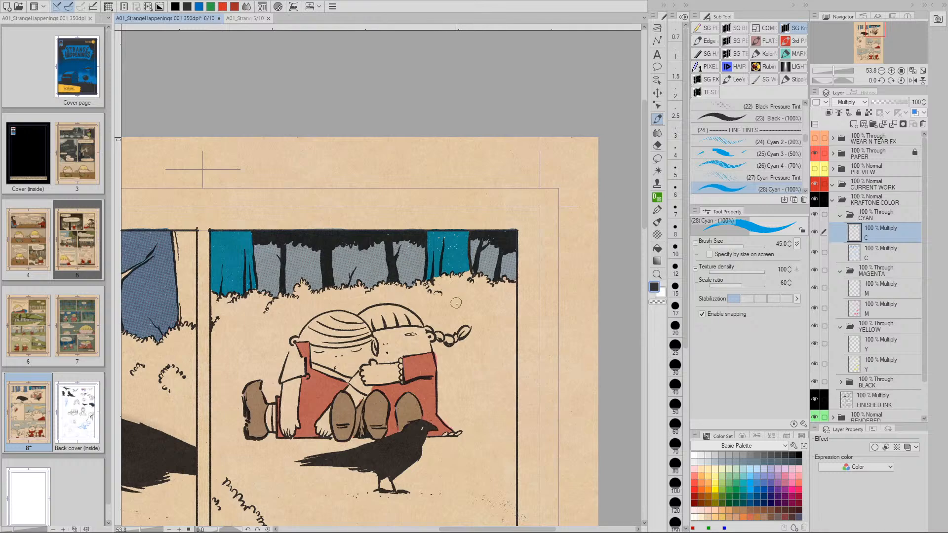
Step: Paint both tree trunks with the Magenta (100%) brush at size 40 on the upper magenta layer, with the layer's opacity set to 50%
{"action": "left_click", "coordinate": [834, 289]}
{"action": "mouse_move", "coordinate": [431, 236]}
{"action": "left_mouse_down"}
{"action": "mouse_move", "coordinate": [432, 250]}
{"action": "mouse_move", "coordinate": [432, 240]}
{"action": "left_mouse_up"}
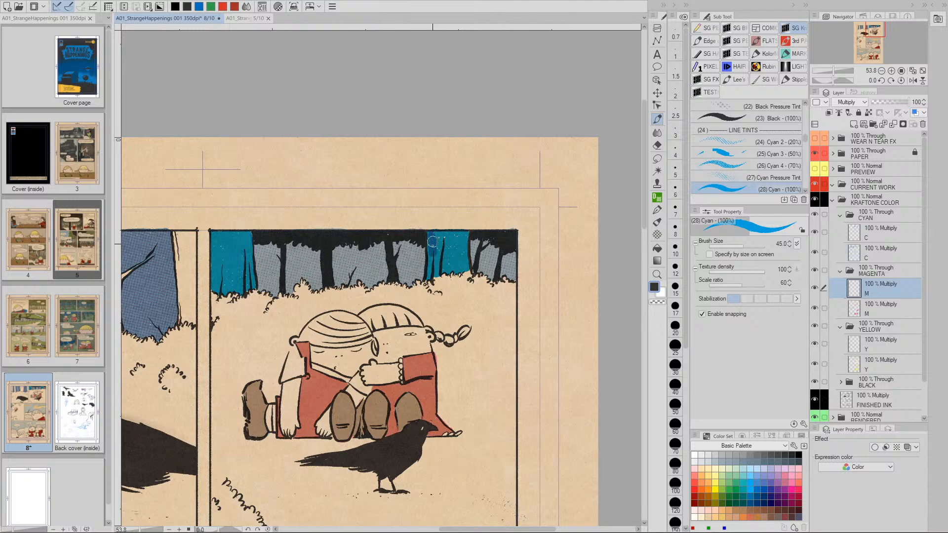
{"action": "key", "text": "ctrl+z"}
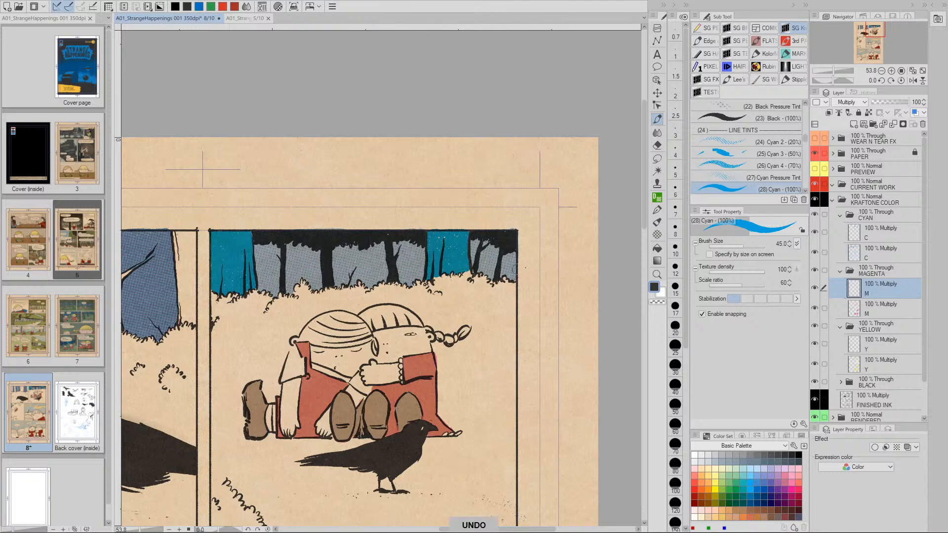
{"action": "scroll", "coordinate": [805, 147], "scroll_direction": "down", "scroll_amount": 3}
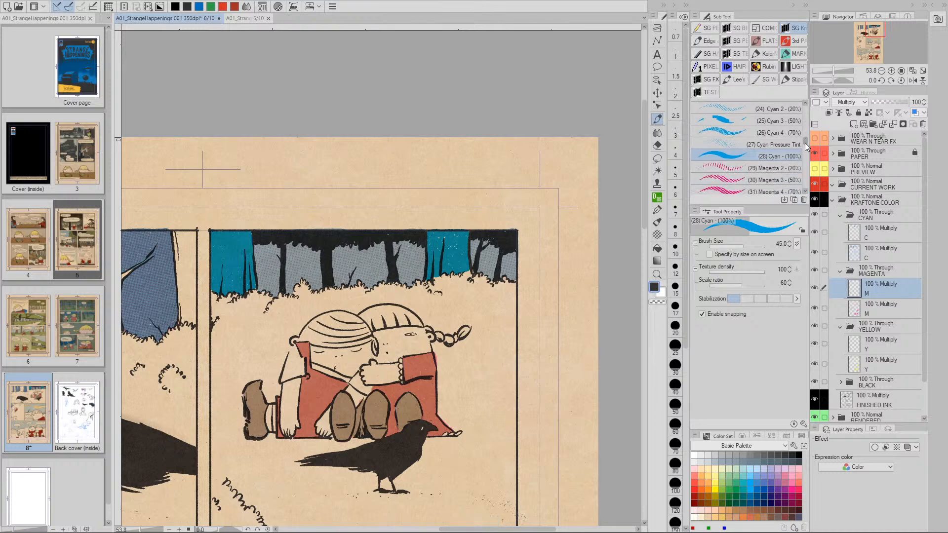
{"action": "scroll", "coordinate": [807, 148], "scroll_direction": "down", "scroll_amount": 1}
{"action": "left_click", "coordinate": [770, 177]}
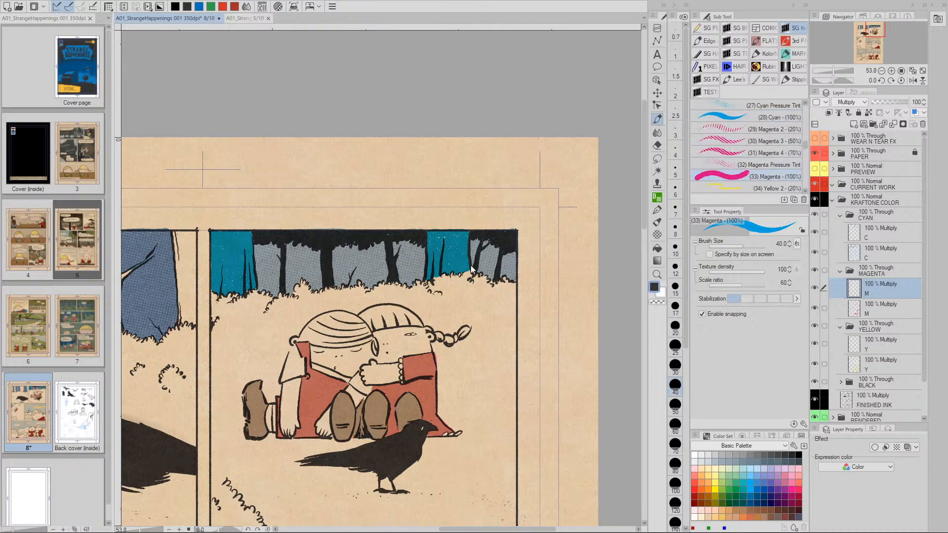
{"action": "left_click_drag", "start_coordinate": [431, 233], "coordinate": [431, 272]}
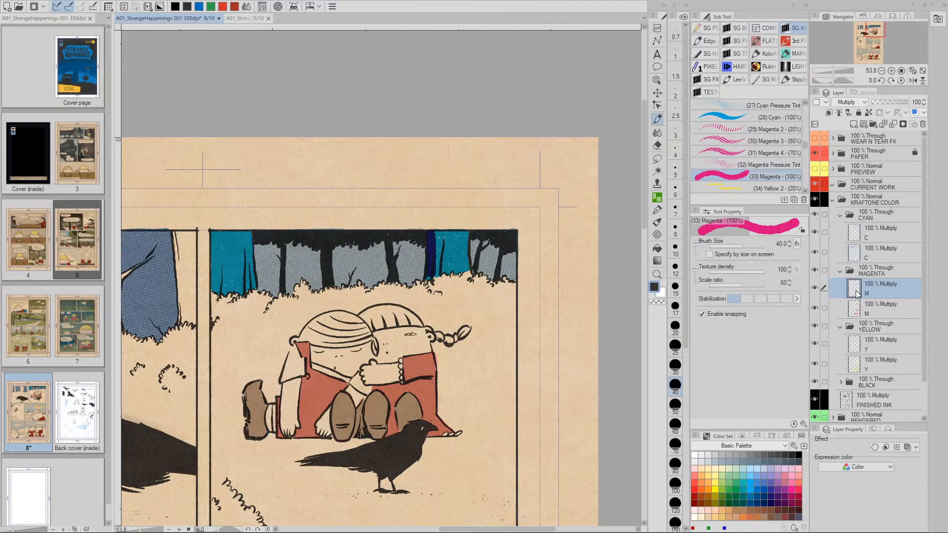
{"action": "key", "text": "5"}
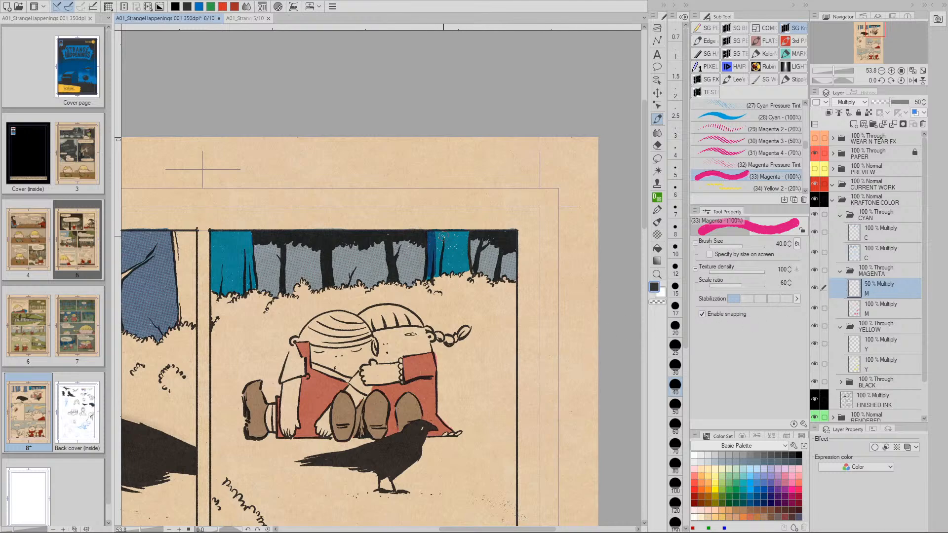
{"action": "mouse_move", "coordinate": [435, 235]}
{"action": "left_mouse_down"}
{"action": "mouse_move", "coordinate": [428, 277]}
{"action": "mouse_move", "coordinate": [466, 267]}
{"action": "mouse_move", "coordinate": [465, 235]}
{"action": "mouse_move", "coordinate": [442, 235]}
{"action": "mouse_move", "coordinate": [444, 259]}
{"action": "mouse_move", "coordinate": [458, 246]}
{"action": "mouse_move", "coordinate": [475, 255]}
{"action": "left_mouse_up"}
{"action": "mouse_move", "coordinate": [217, 237]}
{"action": "left_mouse_down"}
{"action": "mouse_move", "coordinate": [214, 287]}
{"action": "mouse_move", "coordinate": [243, 290]}
{"action": "mouse_move", "coordinate": [251, 286]}
{"action": "mouse_move", "coordinate": [247, 235]}
{"action": "mouse_move", "coordinate": [222, 235]}
{"action": "mouse_move", "coordinate": [219, 283]}
{"action": "mouse_move", "coordinate": [223, 247]}
{"action": "mouse_move", "coordinate": [224, 276]}
{"action": "mouse_move", "coordinate": [233, 247]}
{"action": "mouse_move", "coordinate": [232, 277]}
{"action": "mouse_move", "coordinate": [241, 244]}
{"action": "left_mouse_up"}
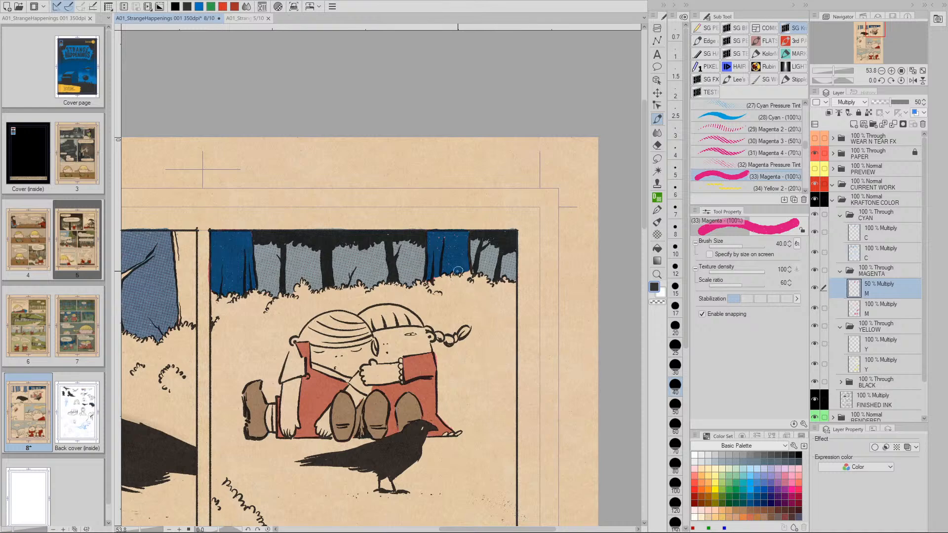
Step: Paint both tree trunks on the upper yellow layer with the Yellow (100%) brush reduced to size 90
{"action": "left_click", "coordinate": [857, 347]}
{"action": "scroll", "coordinate": [751, 163], "scroll_direction": "down", "scroll_amount": 3}
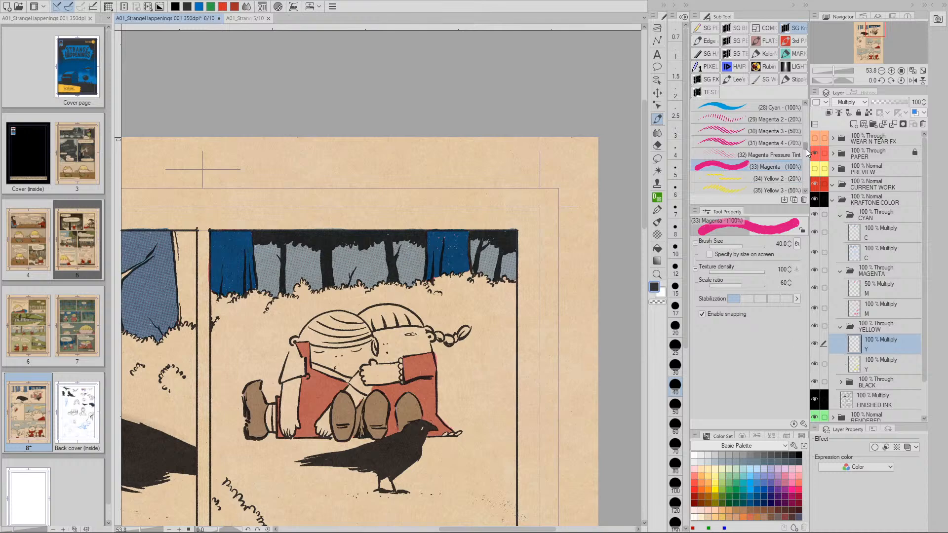
{"action": "left_click", "coordinate": [760, 168]}
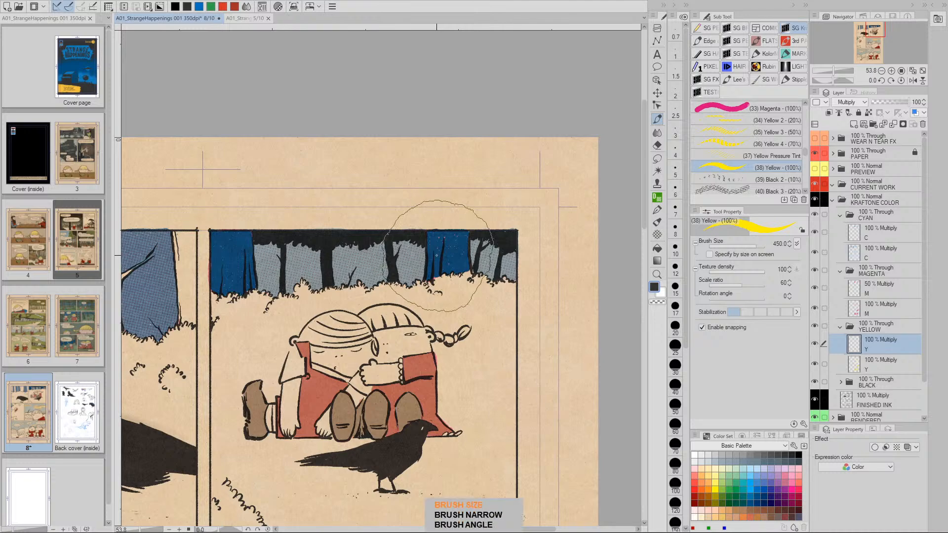
{"action": "key", "text": "bracketleft"}
{"action": "key", "text": "bracketleft"}
{"action": "key", "text": "bracketleft"}
{"action": "key", "text": "bracketleft"}
{"action": "key", "text": "bracketleft"}
{"action": "key", "text": "bracketleft"}
{"action": "key", "text": "bracketleft"}
{"action": "key", "text": "bracketleft"}
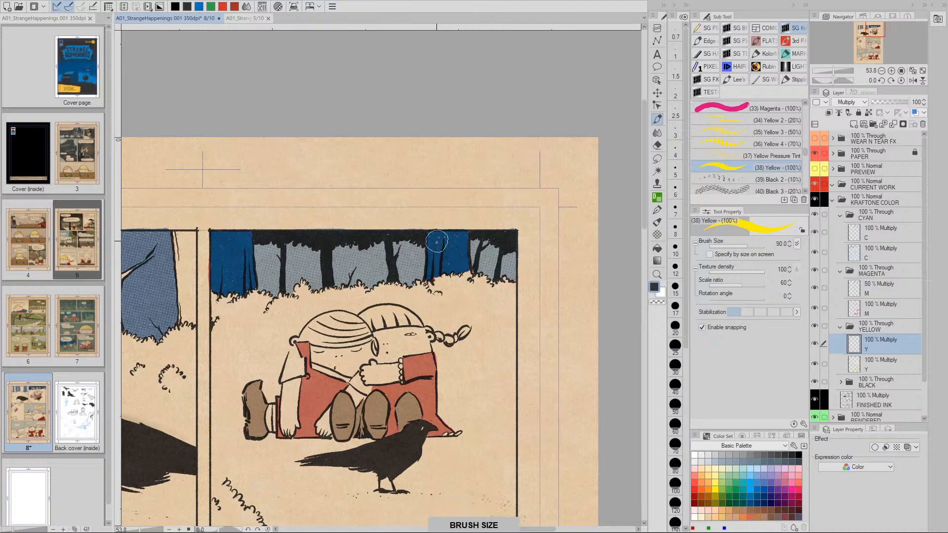
{"action": "mouse_move", "coordinate": [431, 237]}
{"action": "left_mouse_down"}
{"action": "mouse_move", "coordinate": [434, 274]}
{"action": "mouse_move", "coordinate": [450, 272]}
{"action": "mouse_move", "coordinate": [464, 261]}
{"action": "mouse_move", "coordinate": [468, 232]}
{"action": "mouse_move", "coordinate": [447, 233]}
{"action": "mouse_move", "coordinate": [449, 247]}
{"action": "mouse_move", "coordinate": [437, 249]}
{"action": "left_mouse_up"}
{"action": "mouse_move", "coordinate": [222, 239]}
{"action": "left_mouse_down"}
{"action": "mouse_move", "coordinate": [212, 232]}
{"action": "mouse_move", "coordinate": [217, 286]}
{"action": "mouse_move", "coordinate": [241, 288]}
{"action": "mouse_move", "coordinate": [254, 269]}
{"action": "mouse_move", "coordinate": [245, 231]}
{"action": "mouse_move", "coordinate": [225, 235]}
{"action": "mouse_move", "coordinate": [230, 264]}
{"action": "mouse_move", "coordinate": [242, 261]}
{"action": "left_mouse_up"}
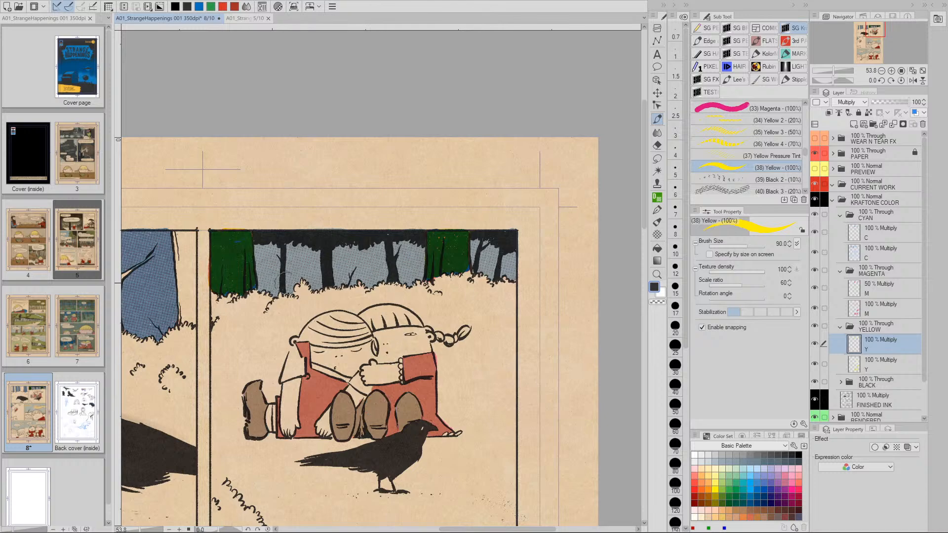
Step: Check the upper cyan layer's contribution, and lighten it with a Hue/Saturation/Luminosity correction of luminosity 42
{"action": "left_click", "coordinate": [857, 236]}
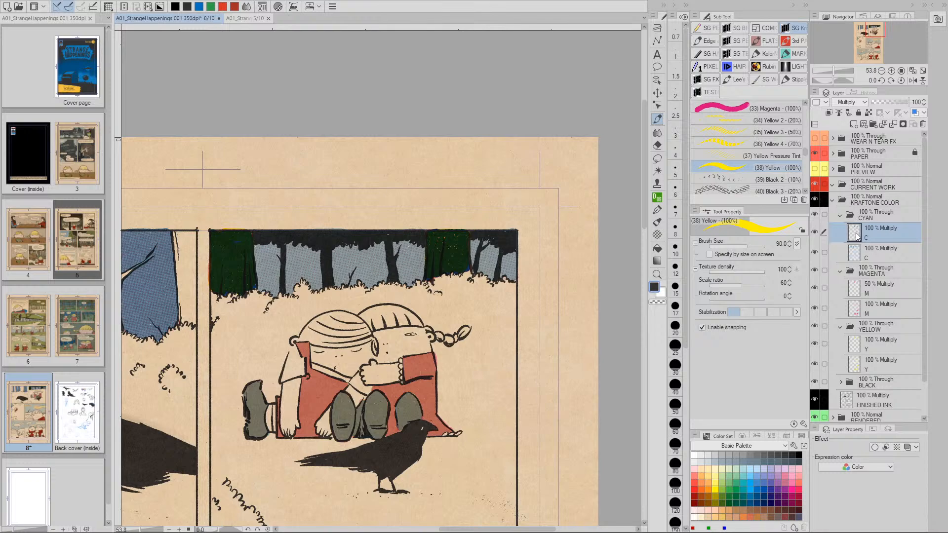
{"action": "left_click", "coordinate": [815, 232]}
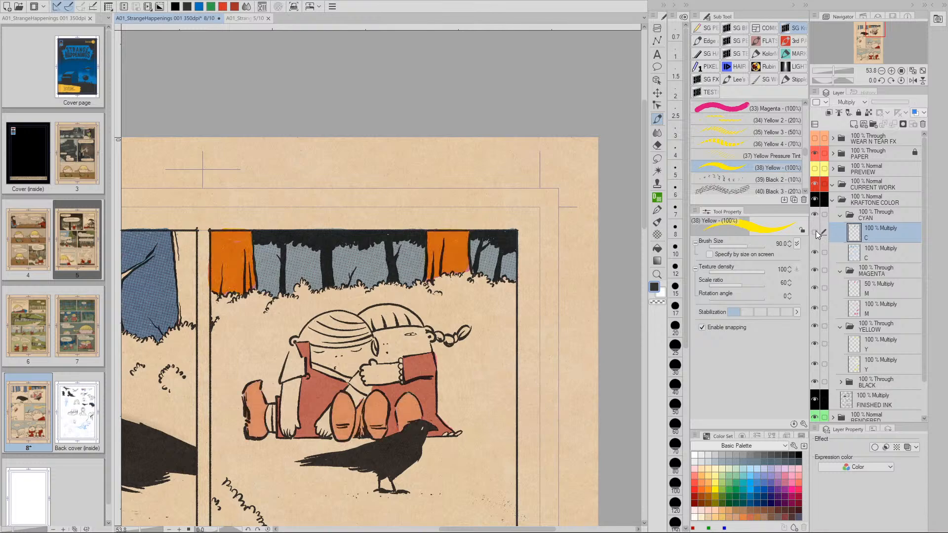
{"action": "left_click", "coordinate": [816, 232]}
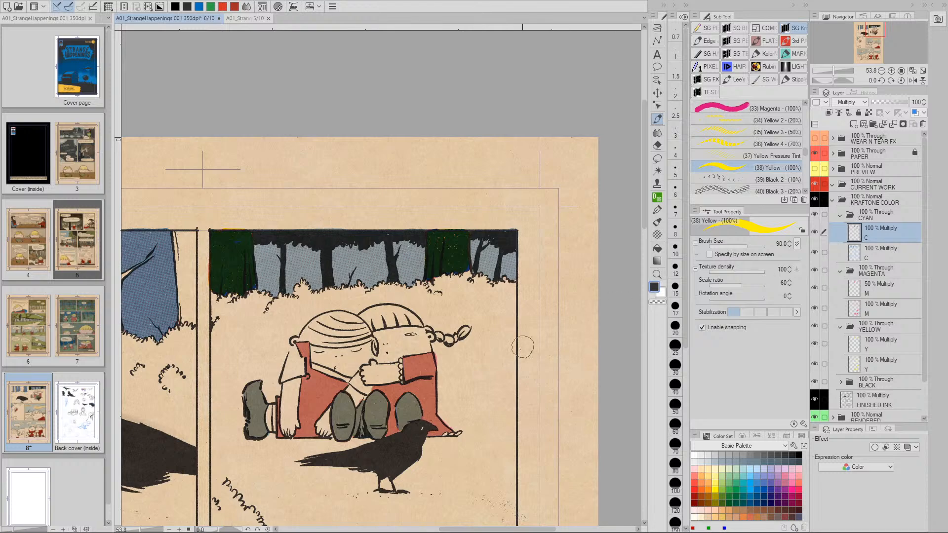
{"action": "key", "text": "ctrl+u"}
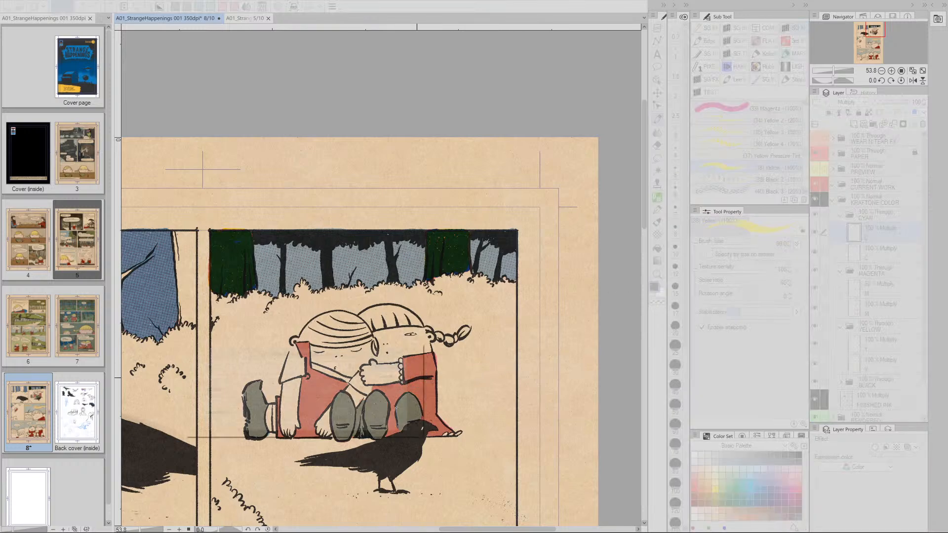
{"action": "left_click_drag", "start_coordinate": [282, 432], "coordinate": [312, 431]}
{"action": "left_click_drag", "start_coordinate": [330, 351], "coordinate": [376, 302]}
{"action": "left_click_drag", "start_coordinate": [363, 384], "coordinate": [367, 386]}
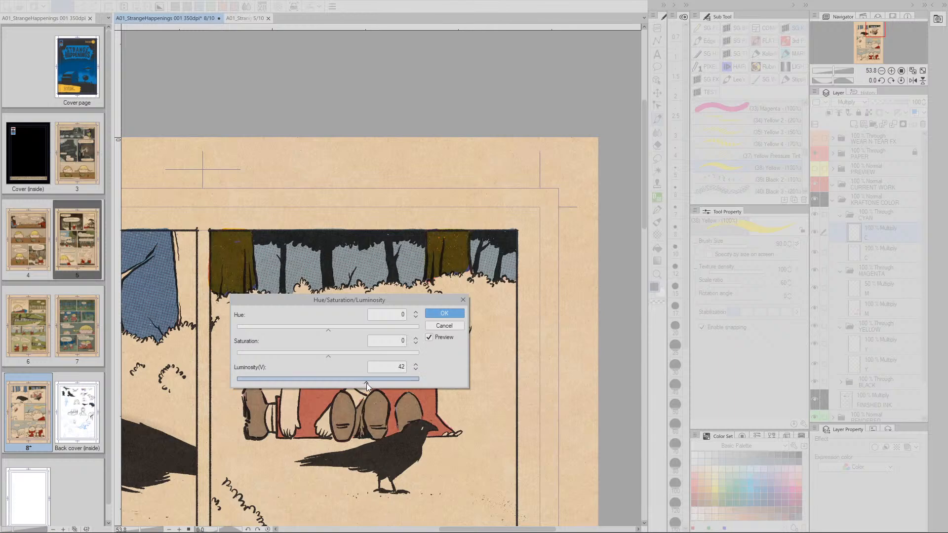
{"action": "left_click", "coordinate": [444, 313]}
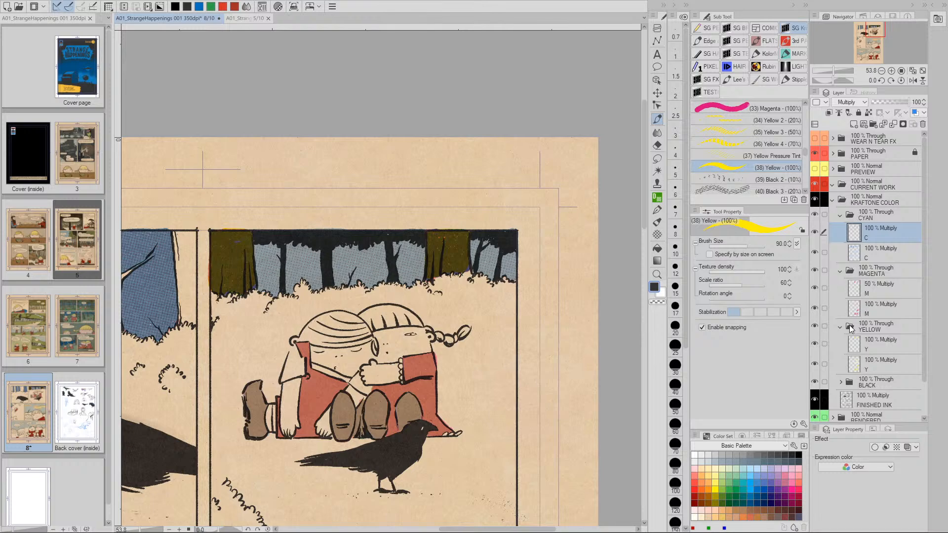
Step: Mute the tree trunks' yellow by applying a Hue/Saturation/Luminosity correction with luminosity 50 to the upper yellow layer
{"action": "left_click", "coordinate": [859, 345]}
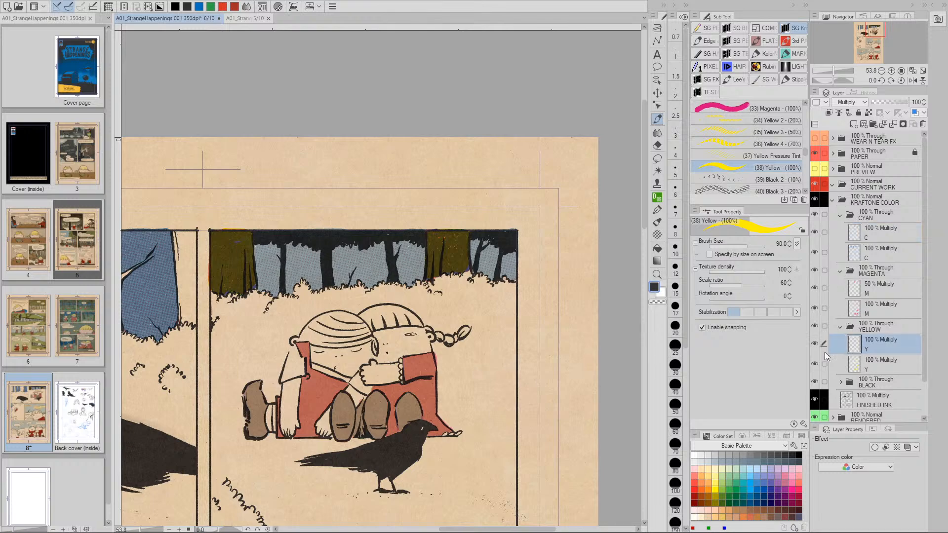
{"action": "key", "text": "ctrl+u"}
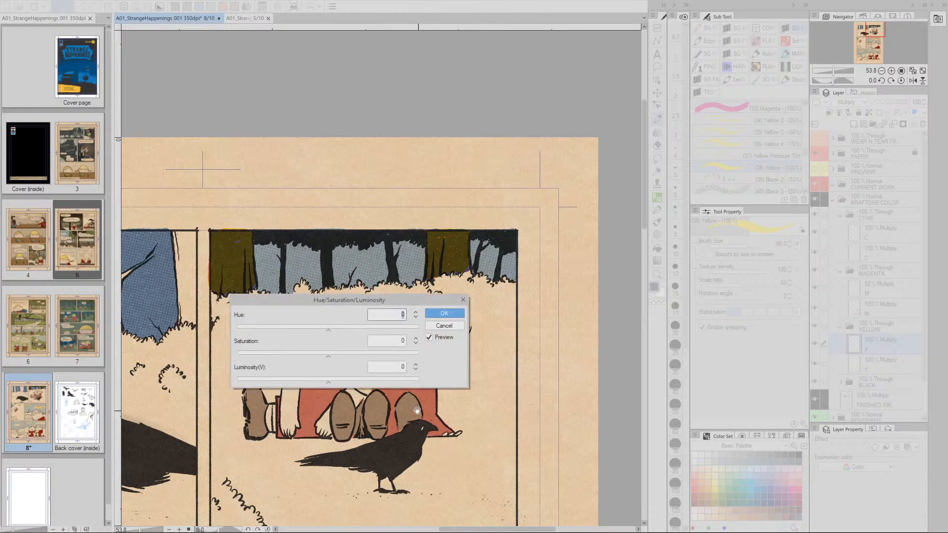
{"action": "left_click_drag", "start_coordinate": [328, 383], "coordinate": [342, 385]}
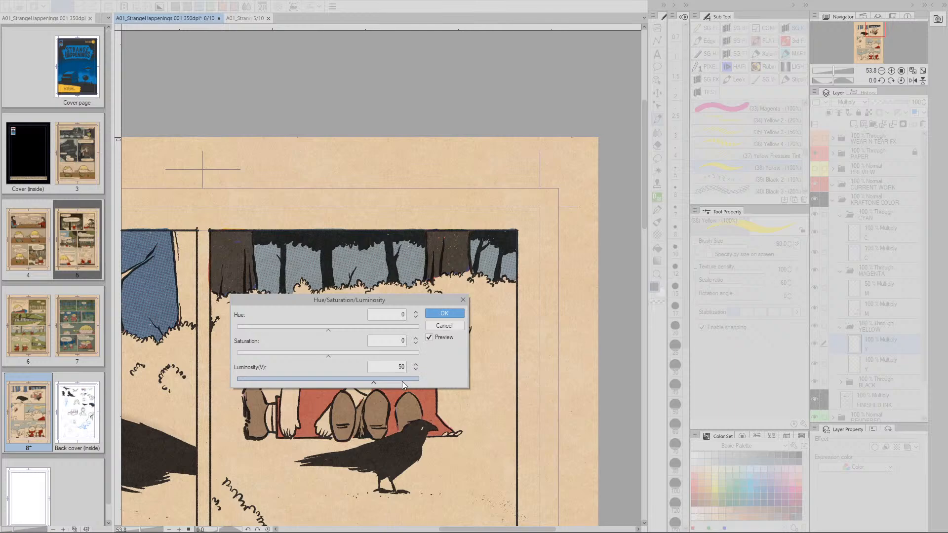
{"action": "left_click", "coordinate": [444, 313]}
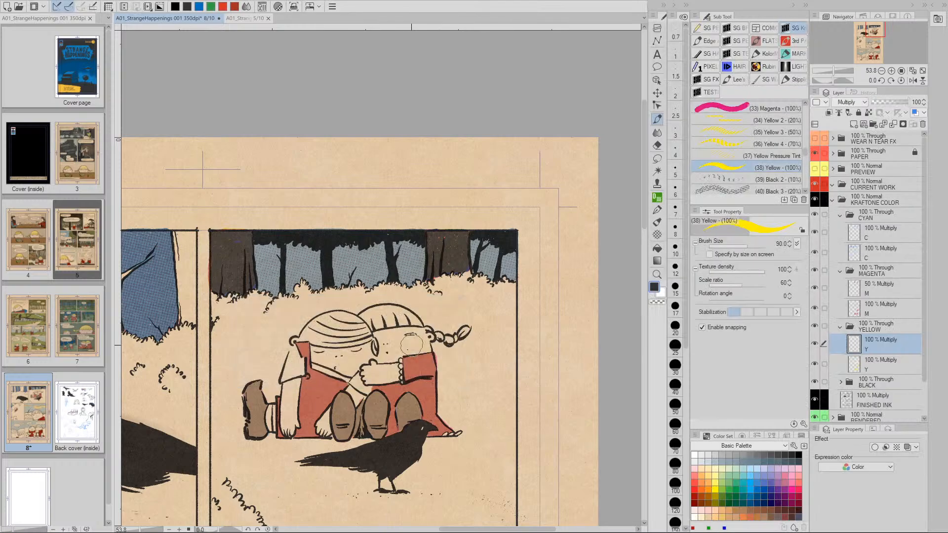
Step: Restore the upper magenta layer to 100% opacity and lighten it with a Hue/Saturation/Luminosity correction of luminosity 70
{"action": "left_click", "coordinate": [859, 291]}
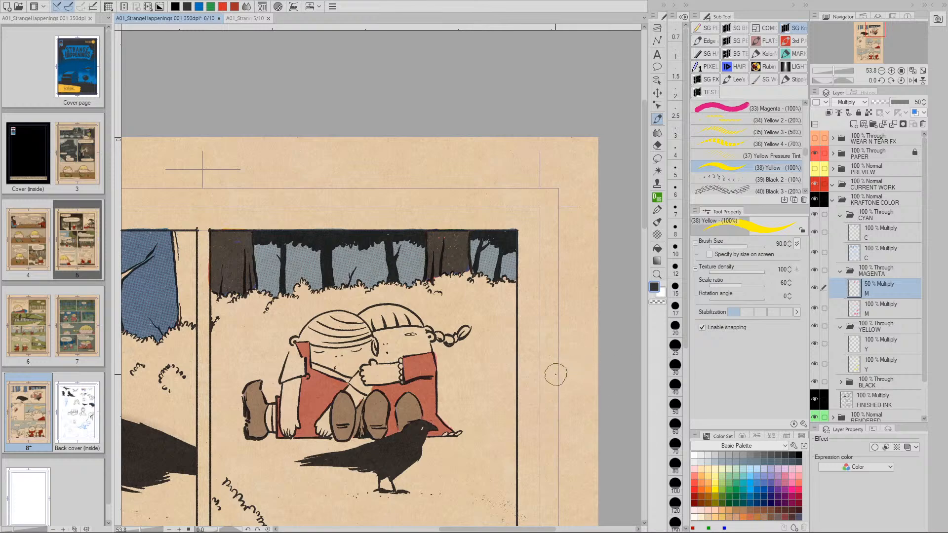
{"action": "key", "text": "ctrl+z"}
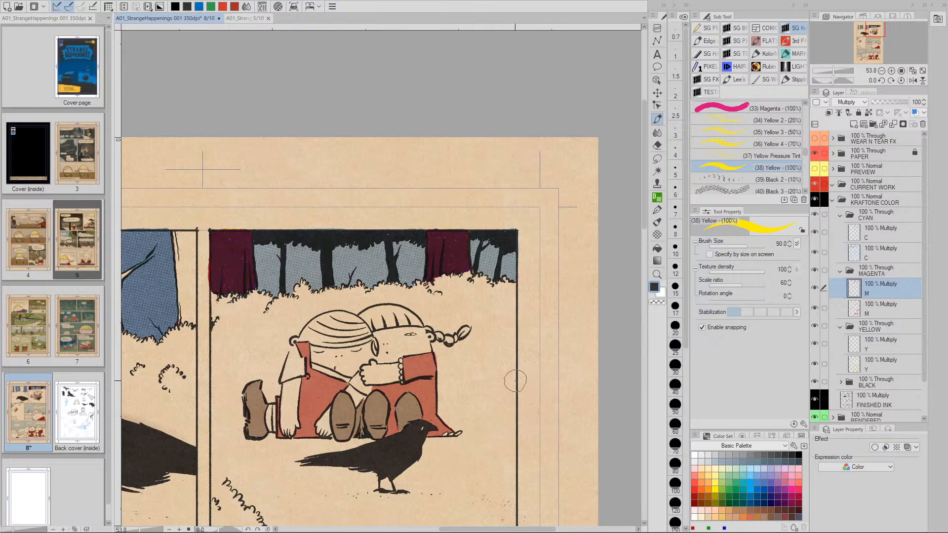
{"action": "key", "text": "ctrl+u"}
{"action": "left_click_drag", "start_coordinate": [345, 383], "coordinate": [381, 381]}
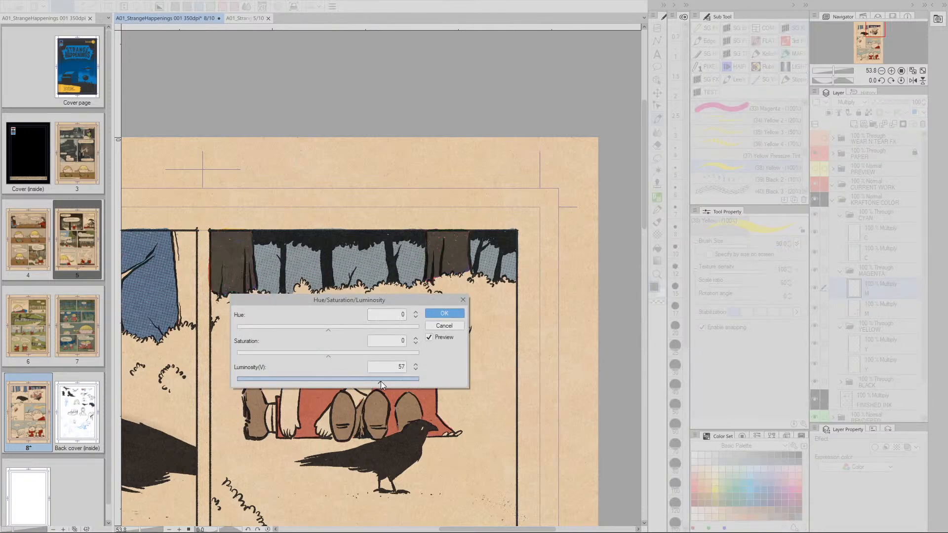
{"action": "left_click_drag", "start_coordinate": [387, 383], "coordinate": [394, 383]}
{"action": "left_click", "coordinate": [415, 365]}
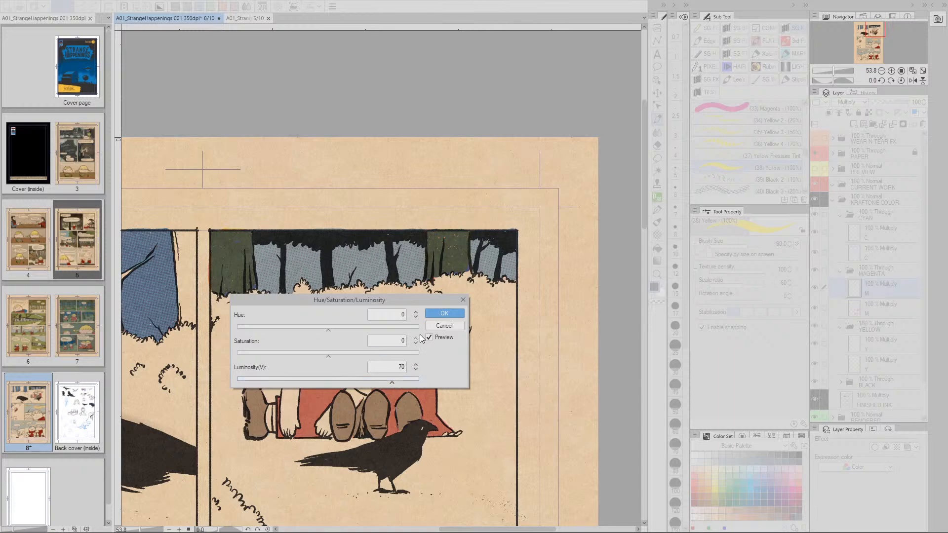
{"action": "left_click", "coordinate": [442, 313]}
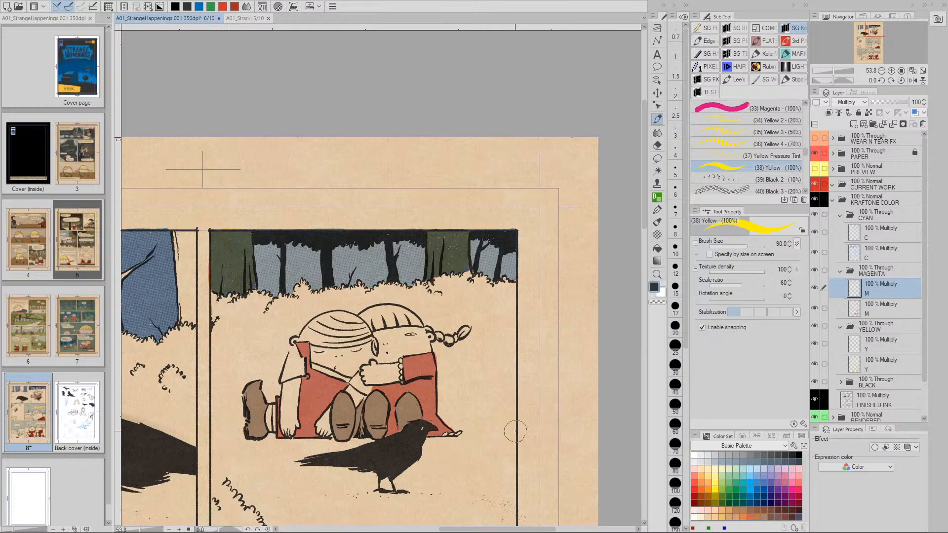
Step: Lasso the forest strip of the second panel on the upper cyan layer, and cut and paste it onto its own layer
{"action": "left_click", "coordinate": [860, 234]}
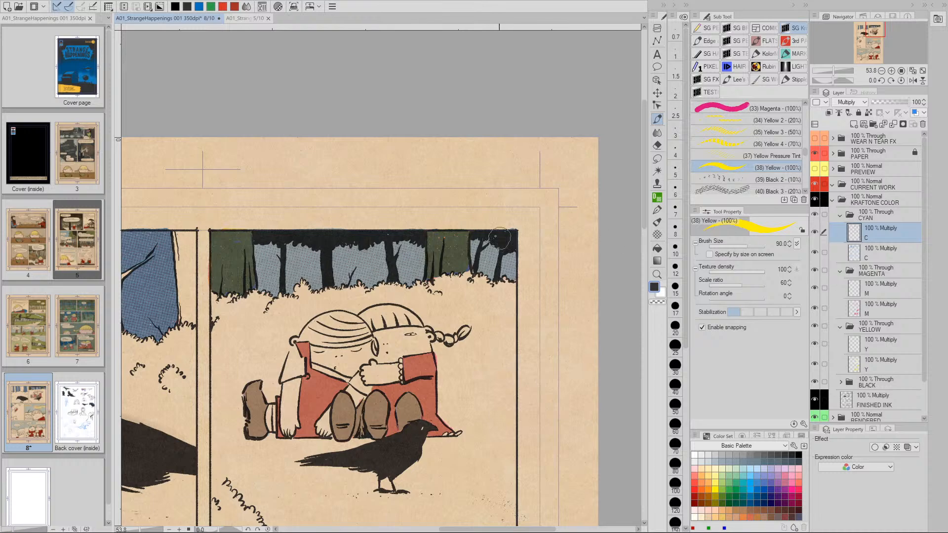
{"action": "key", "text": "m"}
{"action": "mouse_move", "coordinate": [507, 221]}
{"action": "left_mouse_down"}
{"action": "mouse_move", "coordinate": [249, 215]}
{"action": "mouse_move", "coordinate": [205, 238]}
{"action": "mouse_move", "coordinate": [205, 281]}
{"action": "mouse_move", "coordinate": [227, 309]}
{"action": "mouse_move", "coordinate": [275, 311]}
{"action": "mouse_move", "coordinate": [475, 286]}
{"action": "mouse_move", "coordinate": [518, 238]}
{"action": "left_mouse_up"}
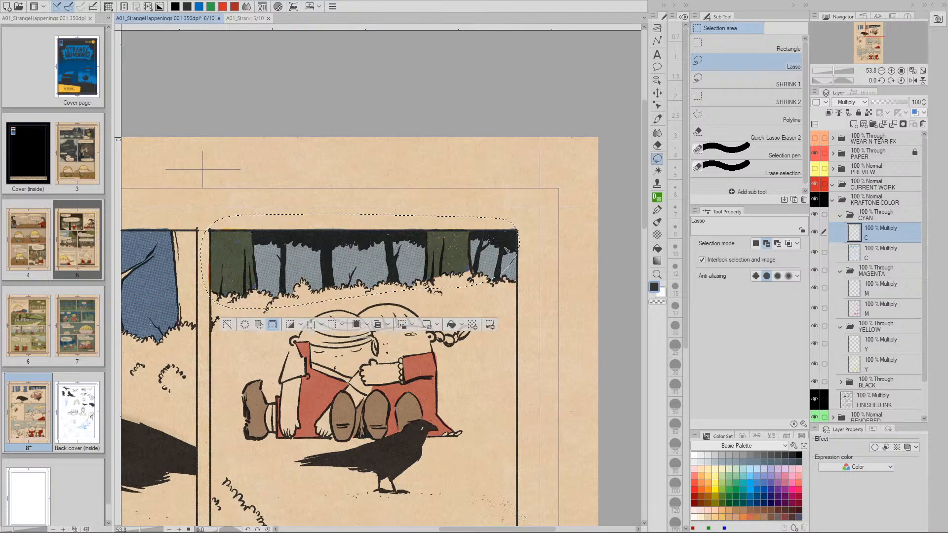
{"action": "left_click", "coordinate": [388, 324]}
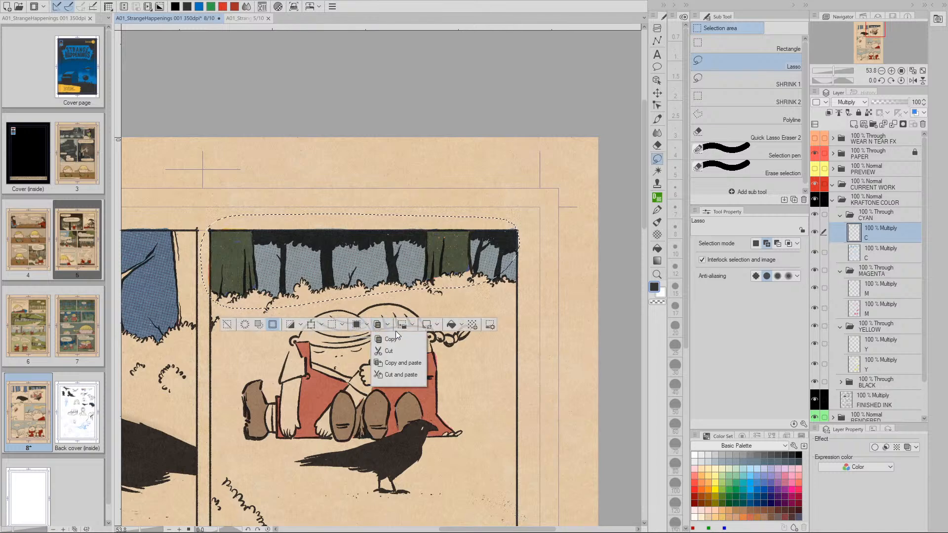
{"action": "left_click", "coordinate": [387, 375]}
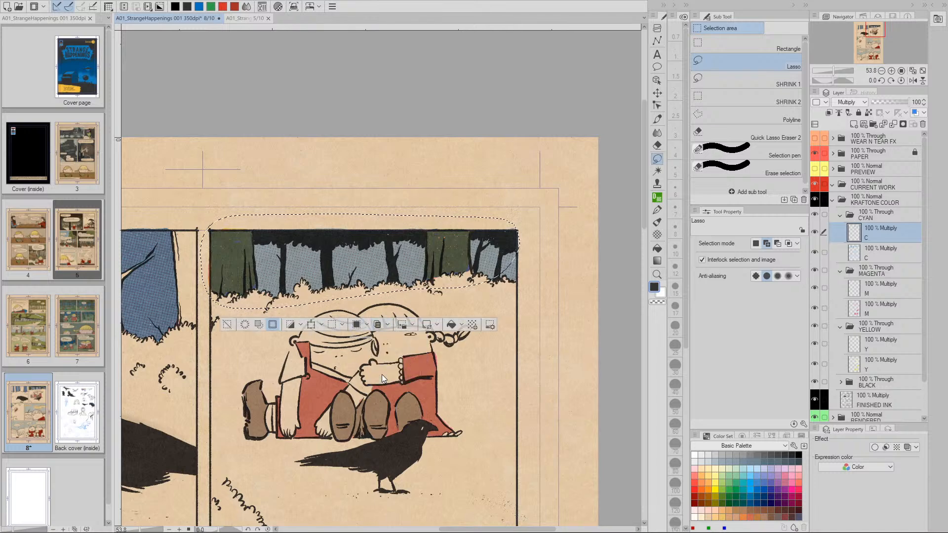
{"action": "left_click", "coordinate": [858, 255]}
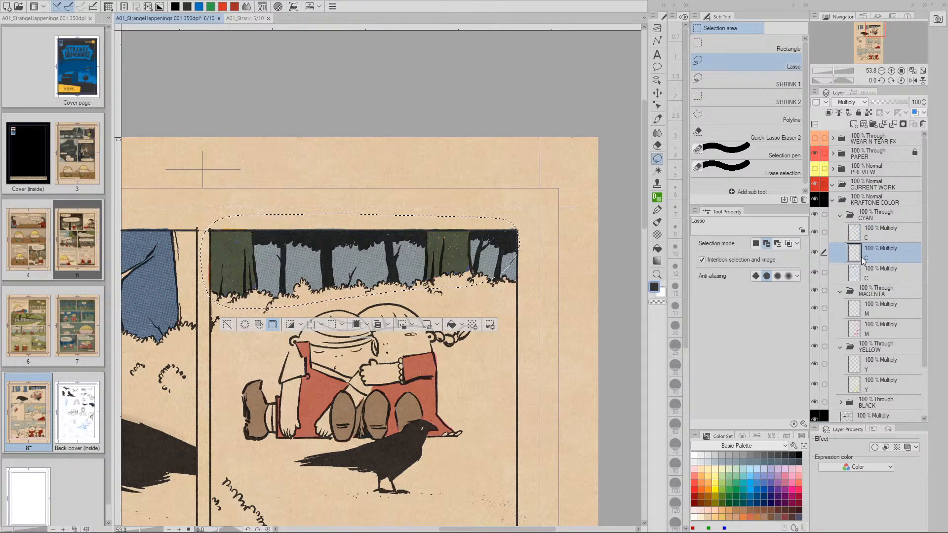
{"action": "left_click", "coordinate": [227, 324]}
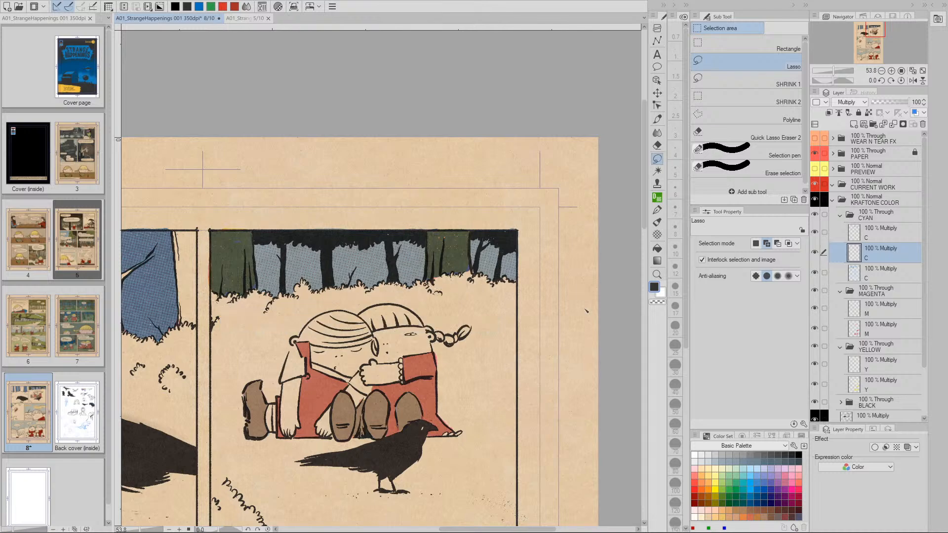
Step: Merge the leftover middle cyan layer into the lower cyan layer, and check what the separated trunk layer contributes
{"action": "left_click", "coordinate": [858, 238]}
{"action": "left_click", "coordinate": [860, 254]}
{"action": "key", "text": "ctrl+e"}
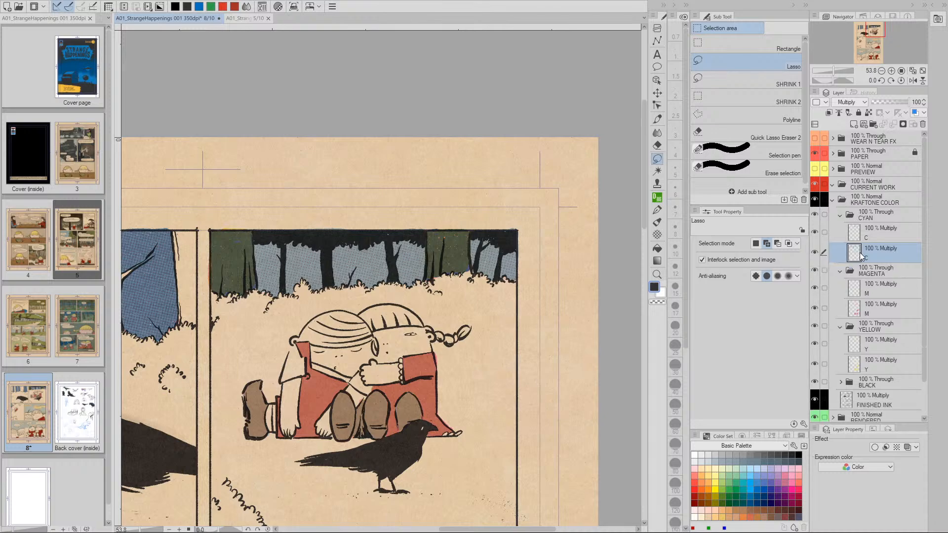
{"action": "left_click", "coordinate": [859, 237]}
{"action": "left_click", "coordinate": [815, 233]}
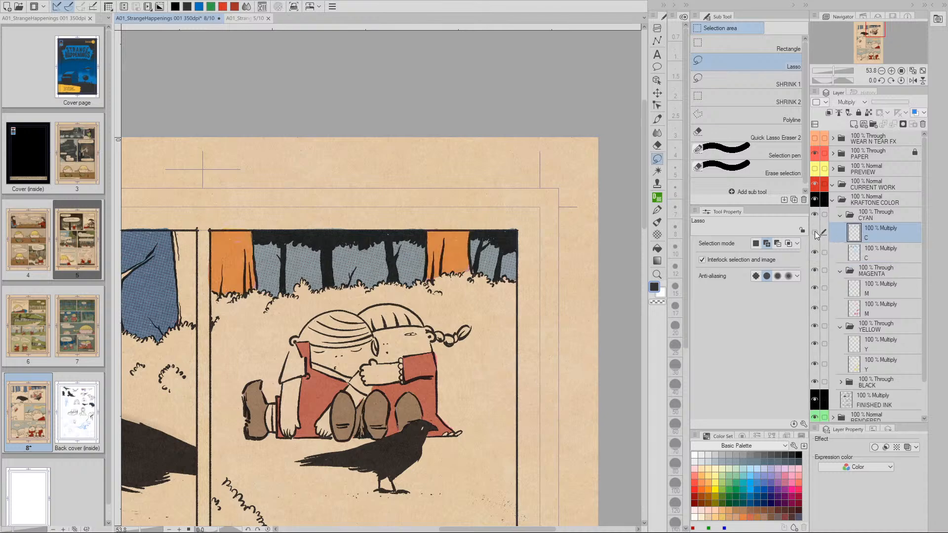
{"action": "left_click", "coordinate": [815, 233]}
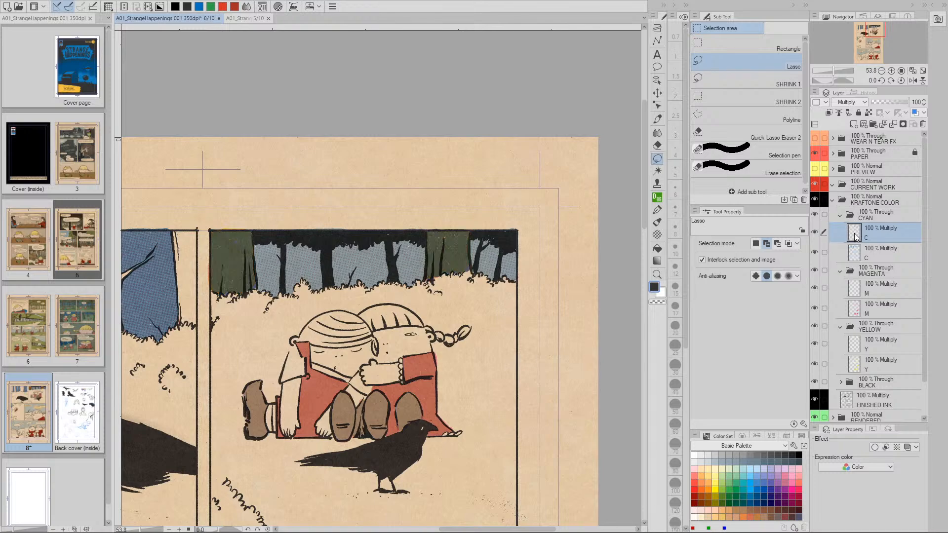
Step: Lighten the tree trunks' cyan on the upper cyan layer with a Hue/Saturation/Luminosity correction of luminosity 21
{"action": "key", "text": "ctrl+u"}
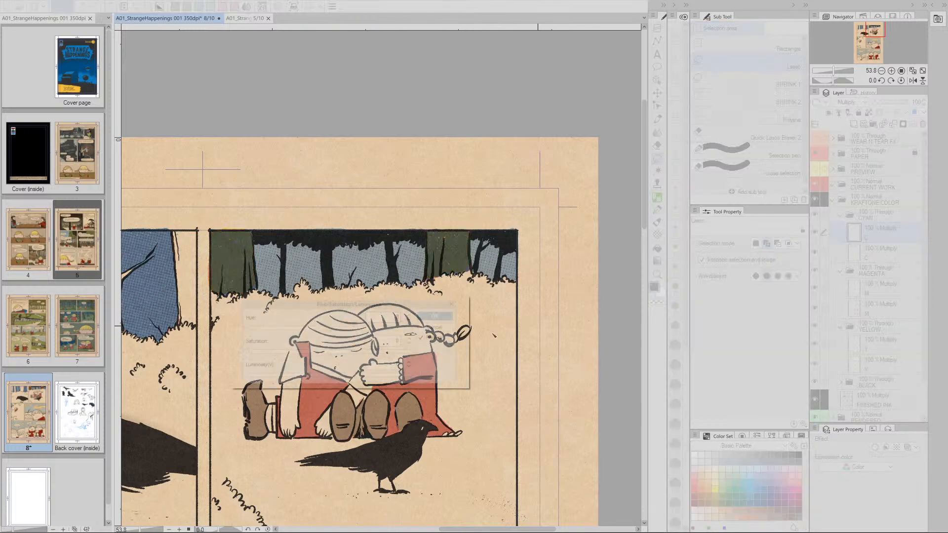
{"action": "left_click_drag", "start_coordinate": [329, 383], "coordinate": [332, 383]}
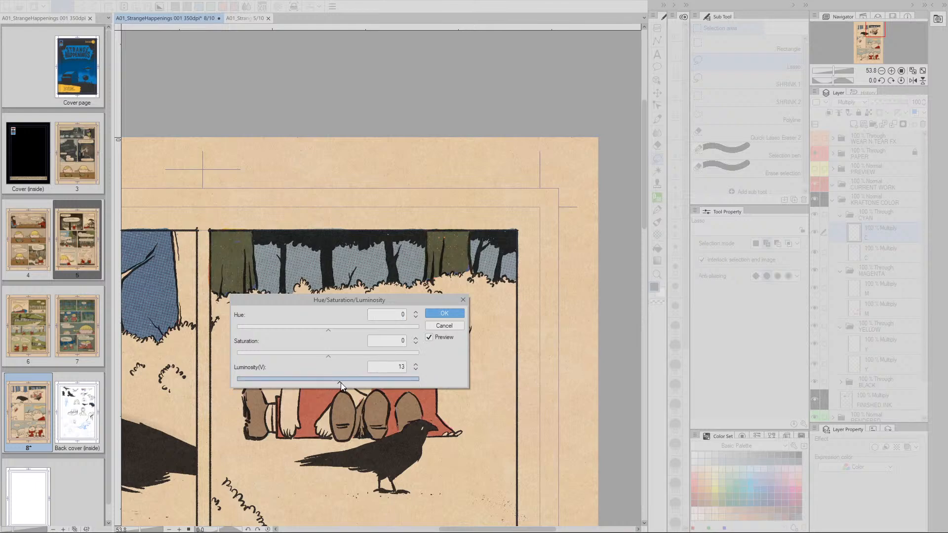
{"action": "left_click_drag", "start_coordinate": [341, 383], "coordinate": [361, 383]}
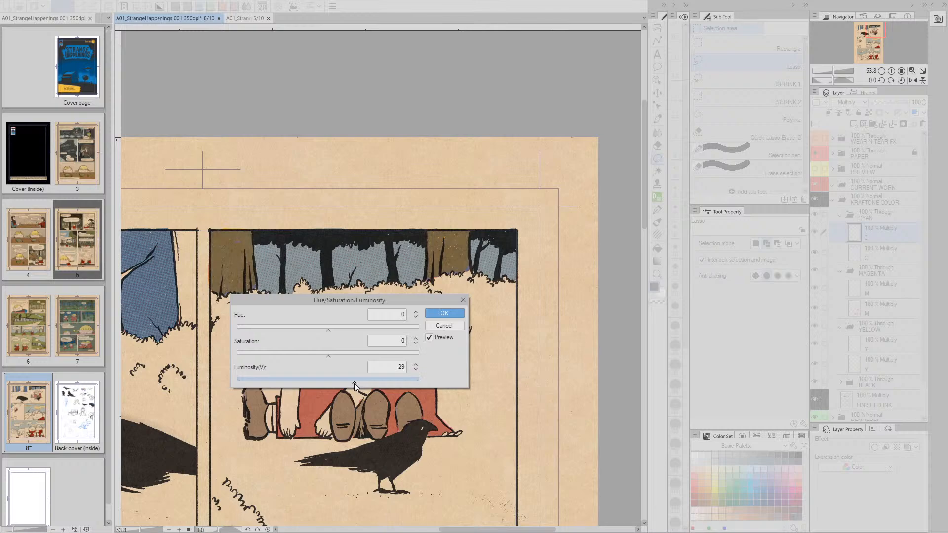
{"action": "left_click_drag", "start_coordinate": [350, 383], "coordinate": [346, 383]}
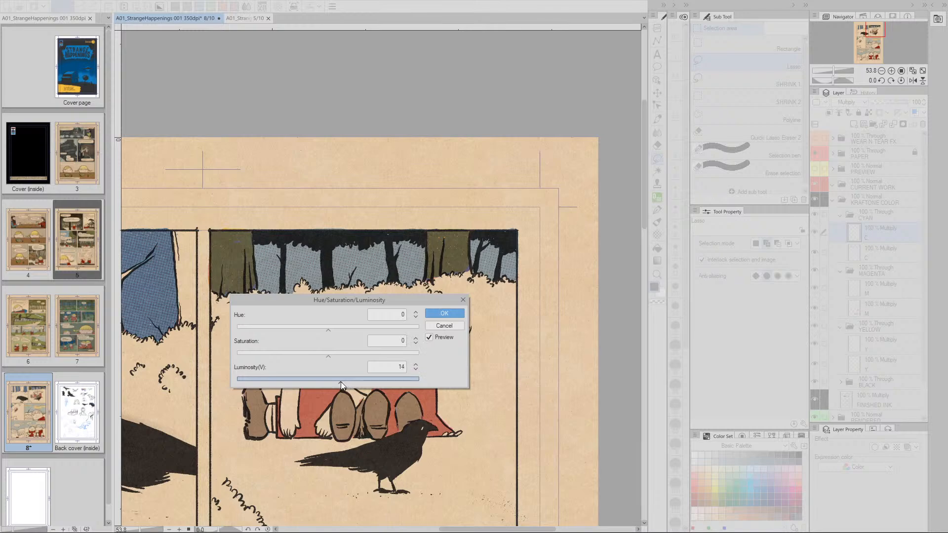
{"action": "left_click_drag", "start_coordinate": [352, 382], "coordinate": [395, 383]}
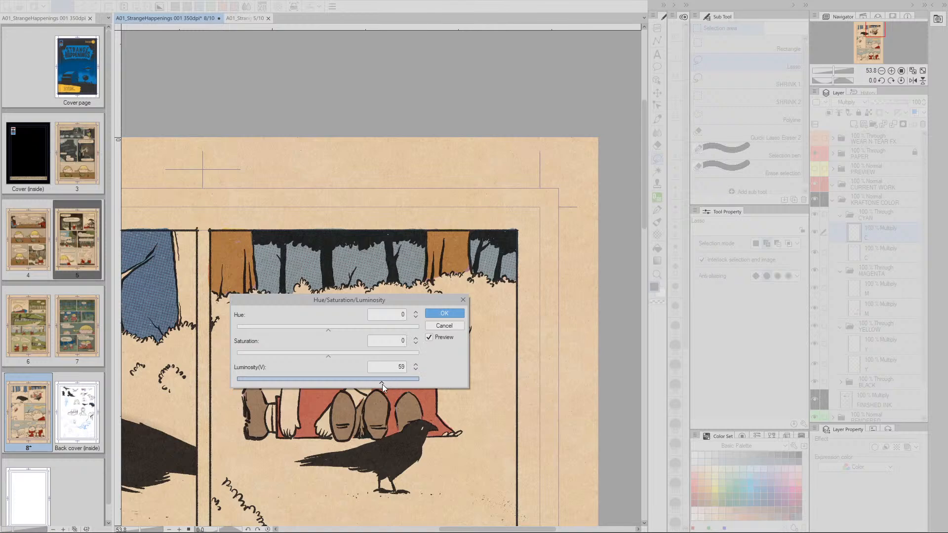
{"action": "left_click_drag", "start_coordinate": [374, 384], "coordinate": [371, 384]}
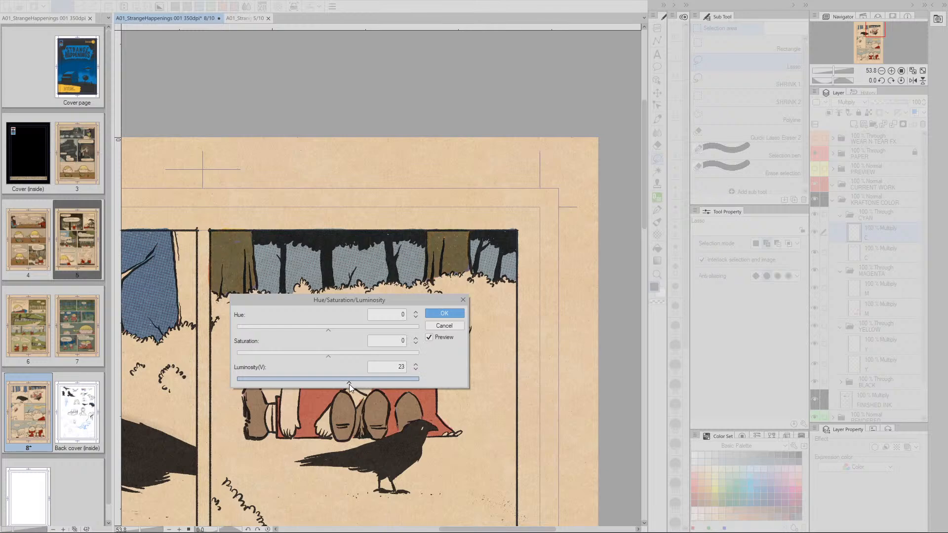
{"action": "left_click", "coordinate": [415, 369]}
{"action": "left_click", "coordinate": [416, 370]}
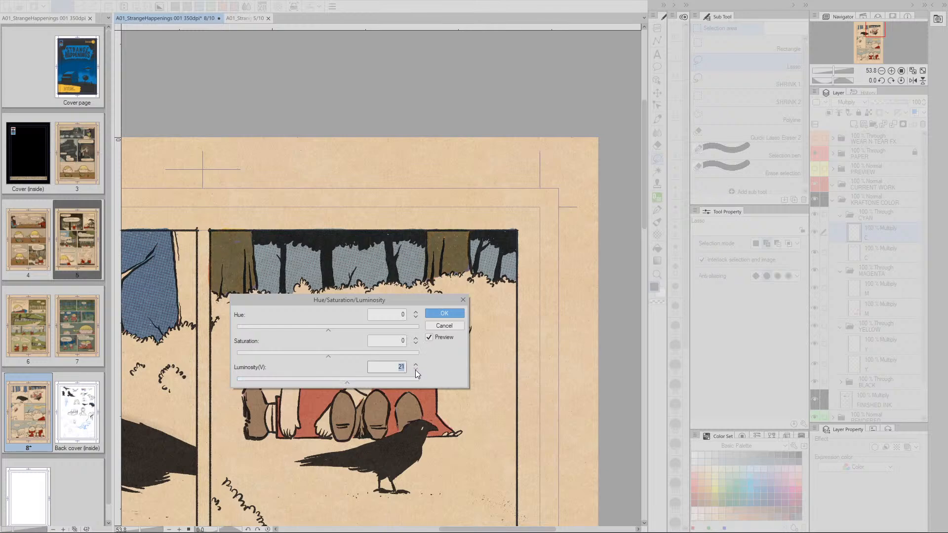
{"action": "left_click", "coordinate": [443, 325]}
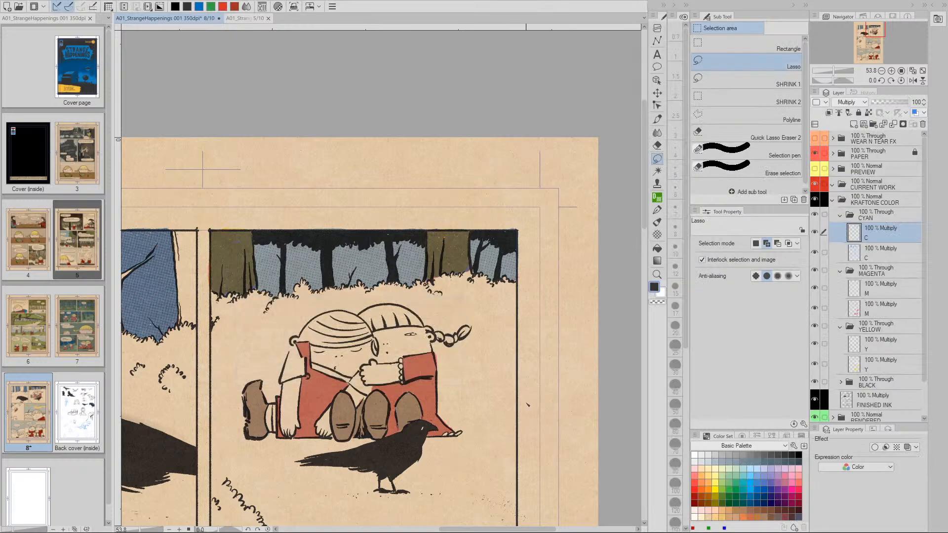
Step: Examine the recolored tree trunks alongside the neighbouring panels
{"action": "key", "text": "/"}
{"action": "mouse_move", "coordinate": [482, 399]}
{"action": "left_mouse_down"}
{"action": "mouse_move", "coordinate": [437, 395]}
{"action": "mouse_move", "coordinate": [466, 377]}
{"action": "left_mouse_up"}
{"action": "key", "text": "space"}
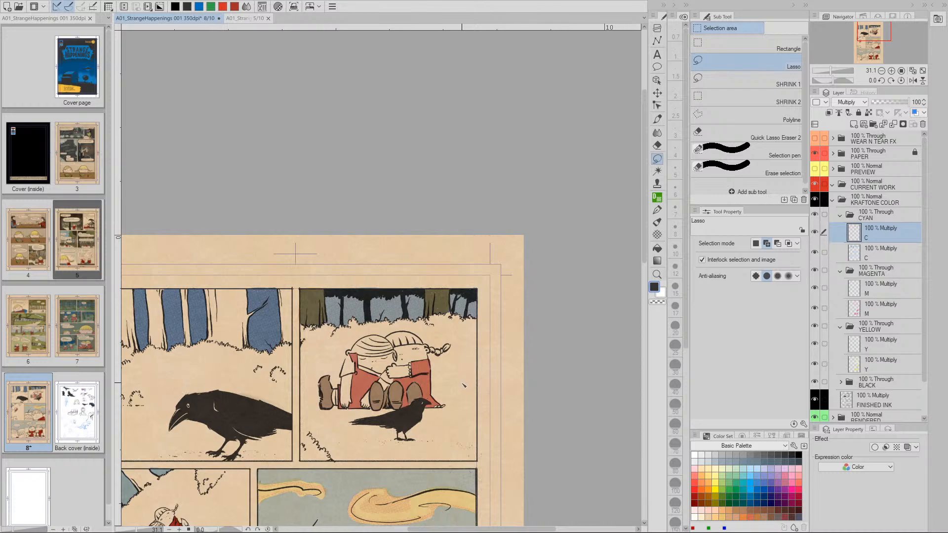
{"action": "left_click_drag", "start_coordinate": [462, 387], "coordinate": [522, 362]}
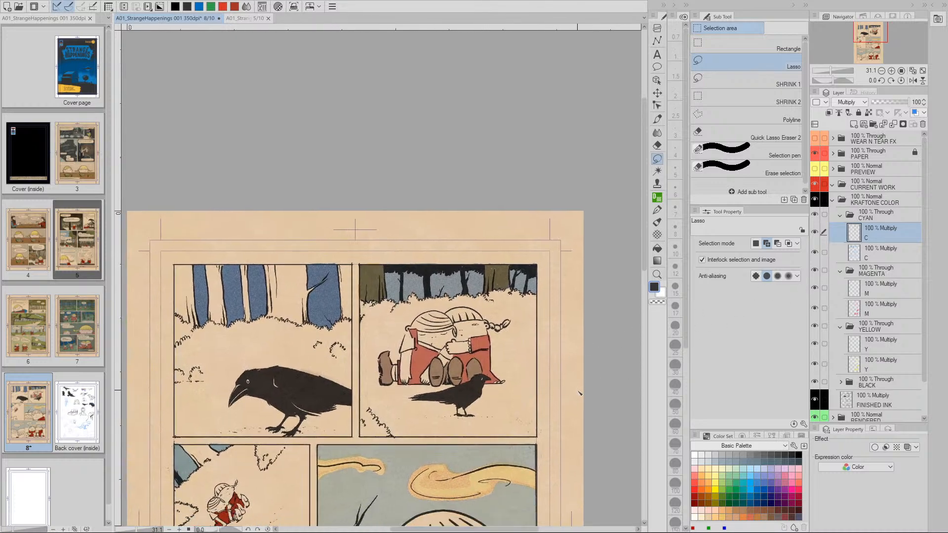
{"action": "left_click", "coordinate": [860, 290]}
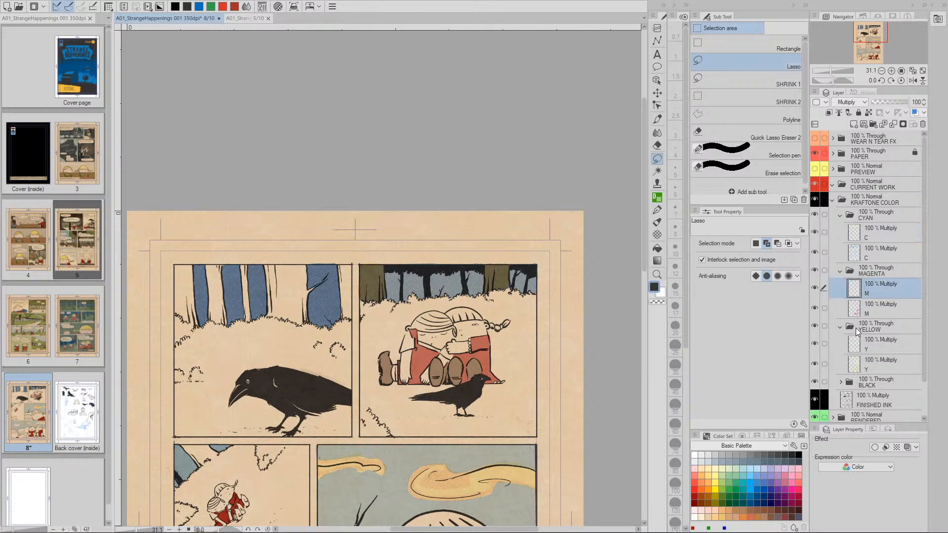
{"action": "left_click", "coordinate": [858, 345]}
{"action": "left_click", "coordinate": [860, 237]}
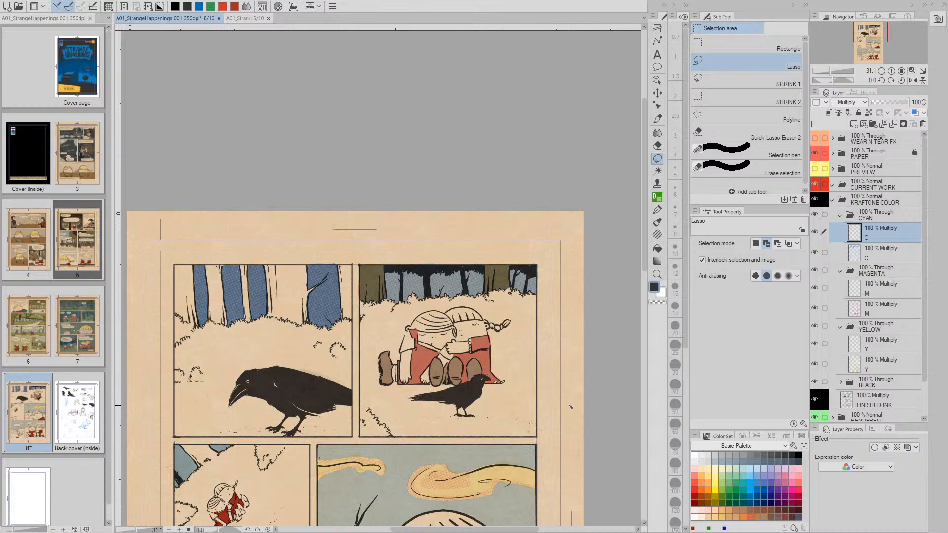
Step: Paint the left child's sleeves on the upper cyan layer with the Cyan (100%) brush
{"action": "key", "text": "slash"}
{"action": "mouse_move", "coordinate": [457, 354]}
{"action": "left_mouse_down"}
{"action": "mouse_move", "coordinate": [557, 369]}
{"action": "mouse_move", "coordinate": [586, 349]}
{"action": "left_mouse_up"}
{"action": "key", "text": "space"}
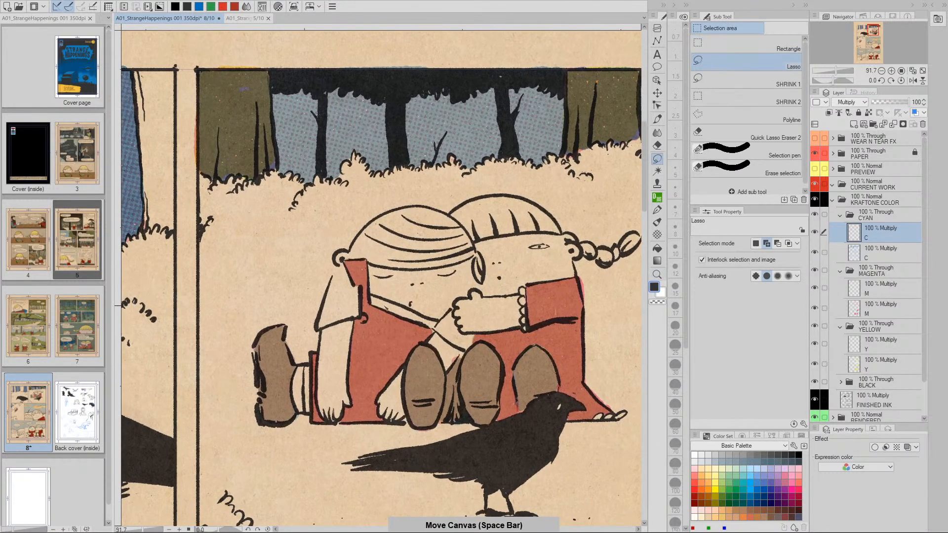
{"action": "key", "text": "p"}
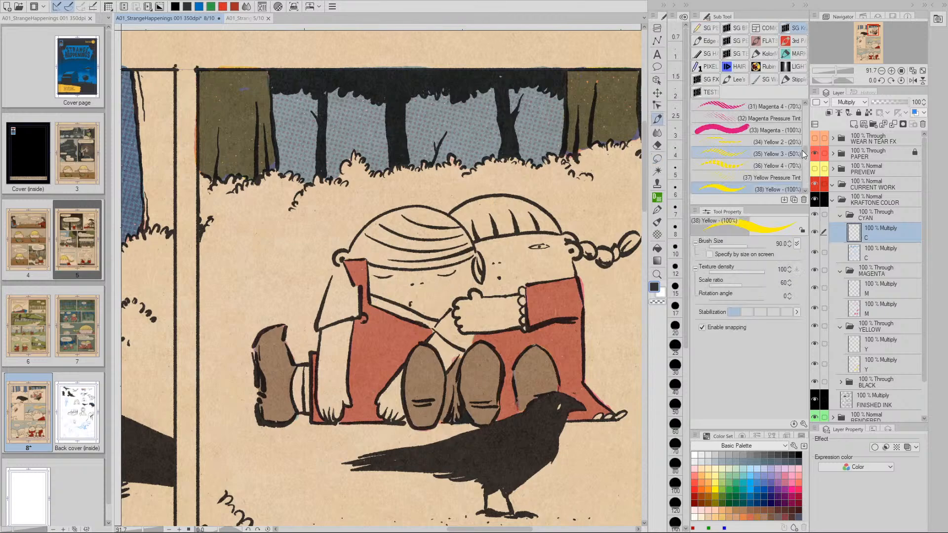
{"action": "scroll", "coordinate": [801, 149], "scroll_direction": "up", "scroll_amount": 5}
{"action": "left_click", "coordinate": [770, 137]}
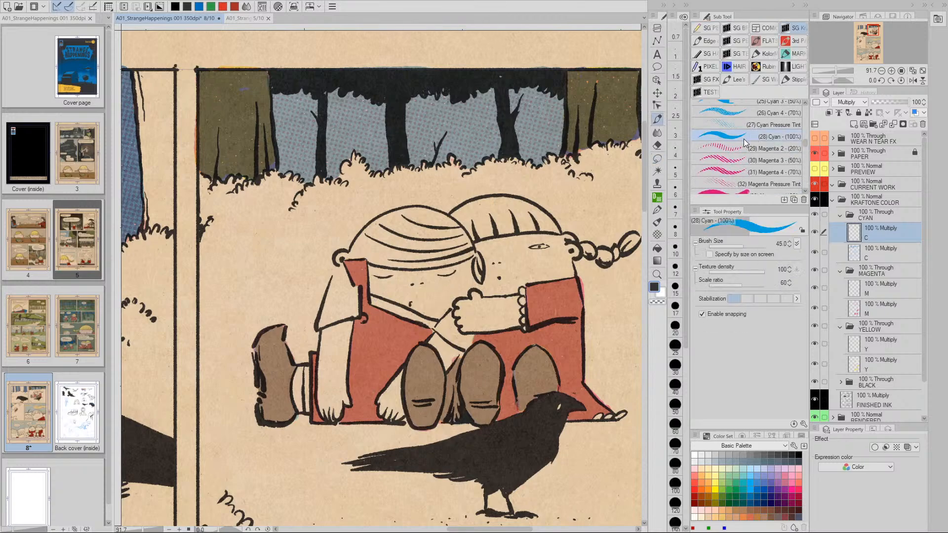
{"action": "left_click", "coordinate": [374, 300]}
{"action": "mouse_move", "coordinate": [374, 299]}
{"action": "left_mouse_down"}
{"action": "mouse_move", "coordinate": [465, 345]}
{"action": "mouse_move", "coordinate": [477, 336]}
{"action": "mouse_move", "coordinate": [443, 323]}
{"action": "mouse_move", "coordinate": [468, 321]}
{"action": "left_mouse_up"}
{"action": "mouse_move", "coordinate": [342, 266]}
{"action": "left_mouse_down"}
{"action": "mouse_move", "coordinate": [321, 324]}
{"action": "mouse_move", "coordinate": [356, 314]}
{"action": "mouse_move", "coordinate": [345, 272]}
{"action": "mouse_move", "coordinate": [341, 310]}
{"action": "left_mouse_up"}
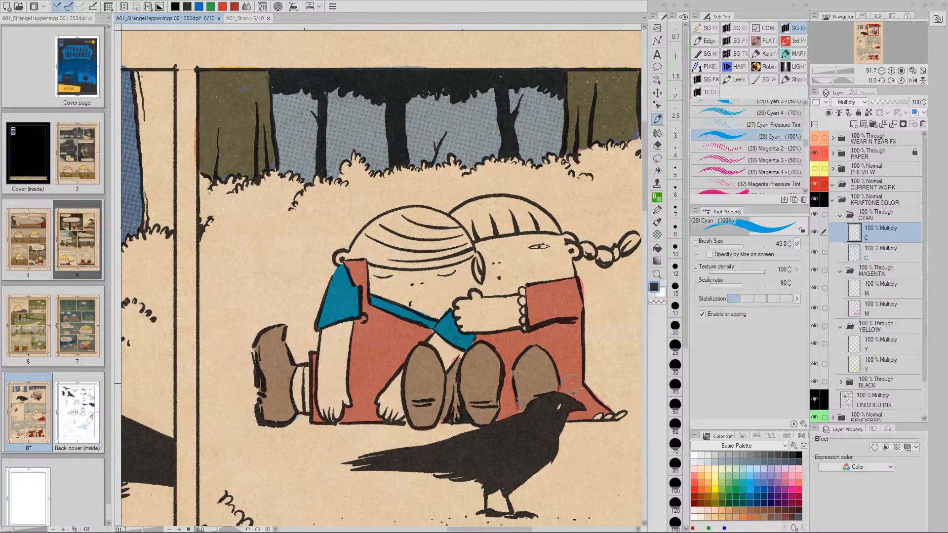
Step: Lighten the child's blue sleeves on the upper cyan layer with a Hue/Saturation/Luminosity correction of luminosity 39
{"action": "key", "text": "space"}
{"action": "left_click_drag", "start_coordinate": [576, 380], "coordinate": [583, 330]}
{"action": "key", "text": "slash"}
{"action": "left_click_drag", "start_coordinate": [590, 373], "coordinate": [567, 340]}
{"action": "key", "text": "space"}
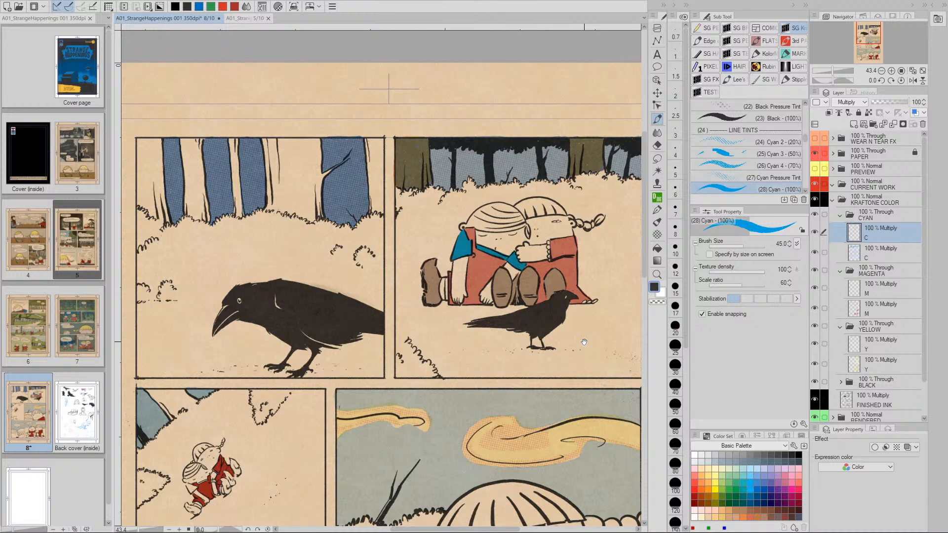
{"action": "left_click_drag", "start_coordinate": [584, 342], "coordinate": [505, 343]}
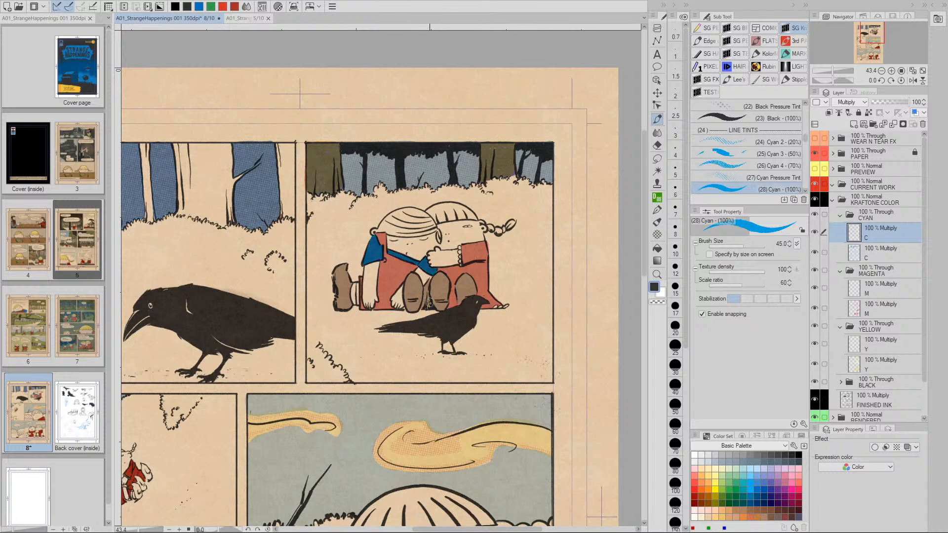
{"action": "key", "text": "ctrl+u"}
{"action": "left_click_drag", "start_coordinate": [328, 385], "coordinate": [364, 382]}
{"action": "left_click", "coordinate": [416, 365]}
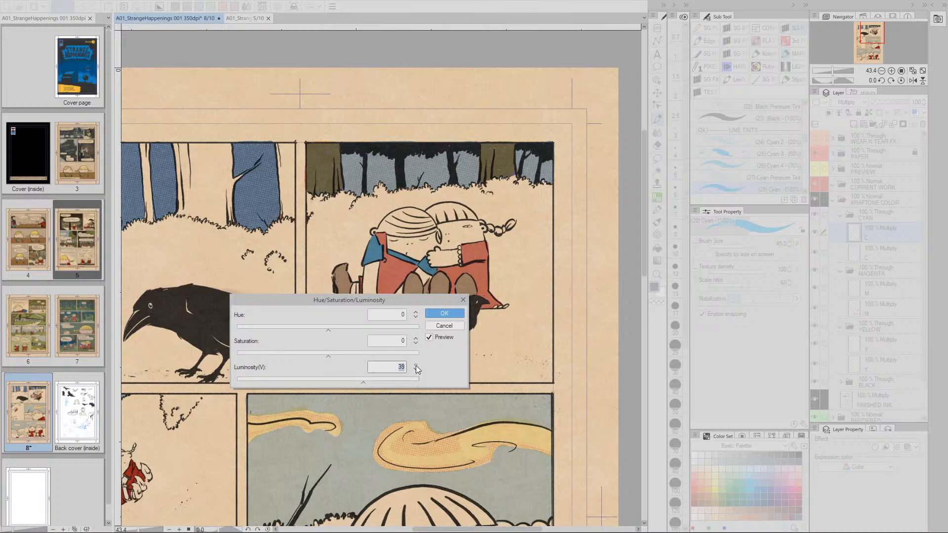
{"action": "left_click", "coordinate": [445, 317]}
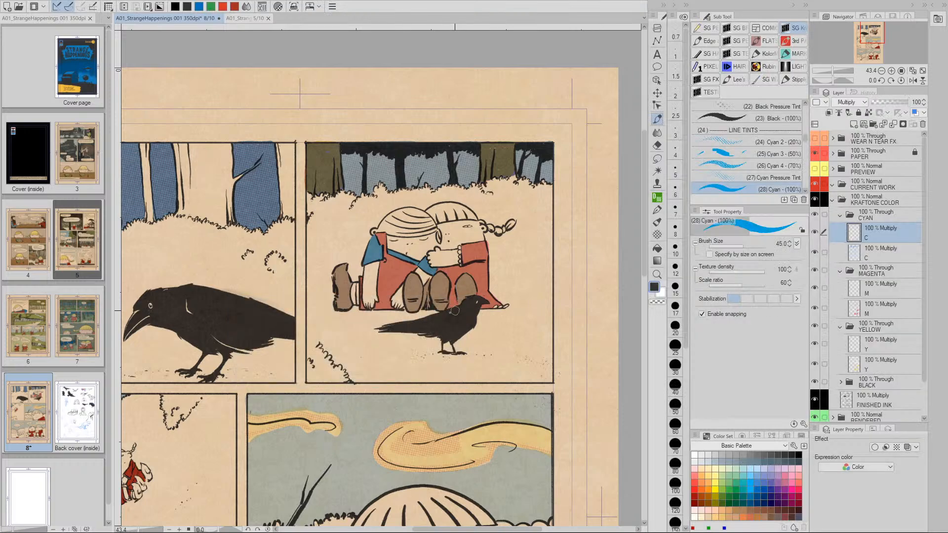
Step: Mute the blue sleeves by applying a Hue/Saturation/Luminosity correction with saturation -40 to the upper cyan layer
{"action": "key", "text": "ctrl+u"}
{"action": "left_click_drag", "start_coordinate": [331, 357], "coordinate": [327, 356]}
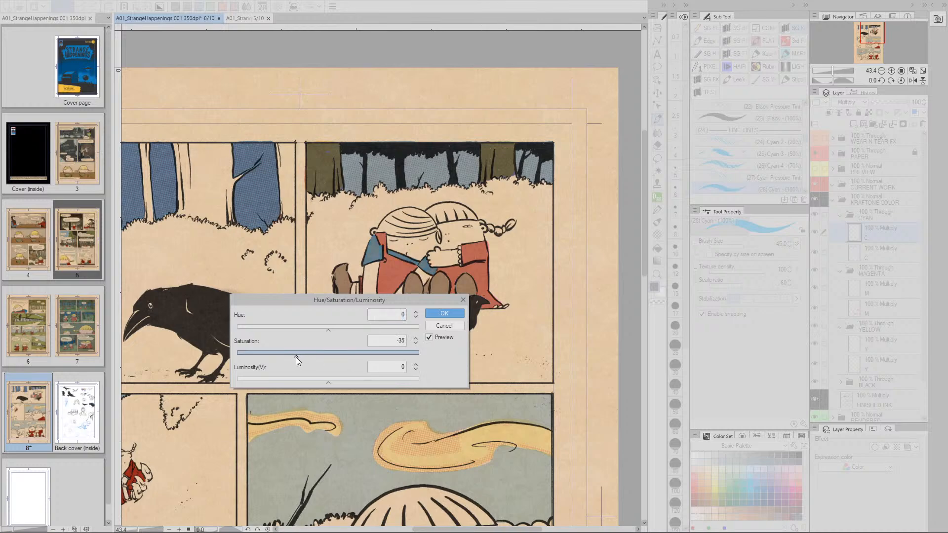
{"action": "left_click", "coordinate": [416, 344]}
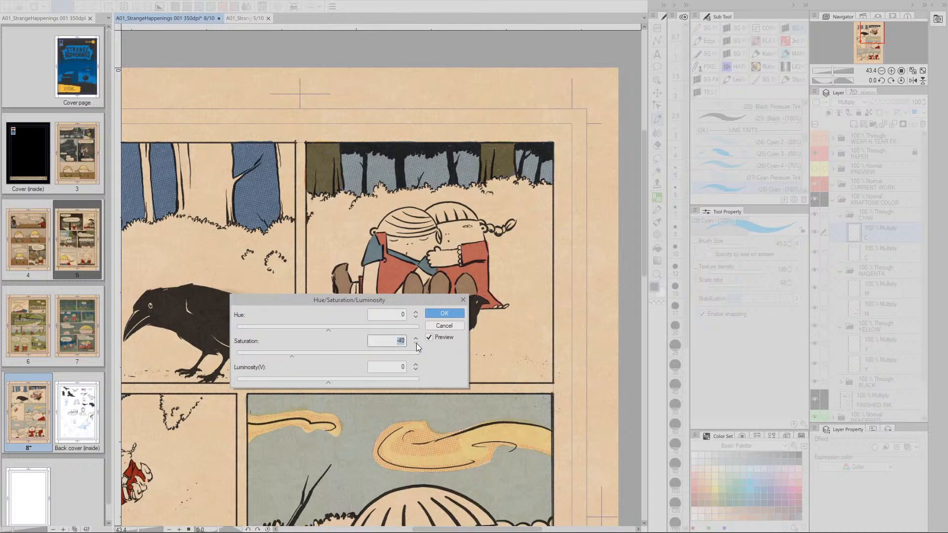
{"action": "left_click", "coordinate": [444, 313]}
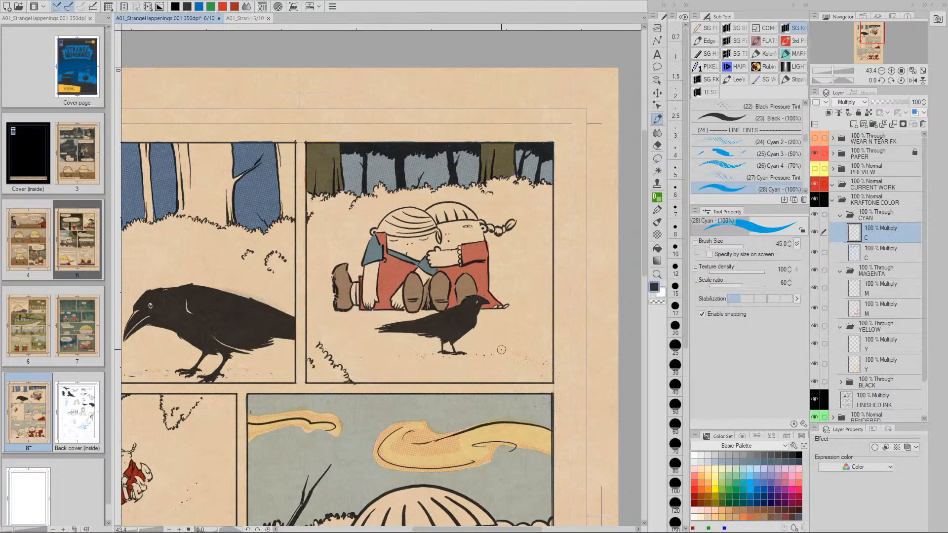
Step: Review the sleeve color against the surrounding panels and inspect the trees in the first panel
{"action": "left_click_drag", "start_coordinate": [514, 344], "coordinate": [481, 335]}
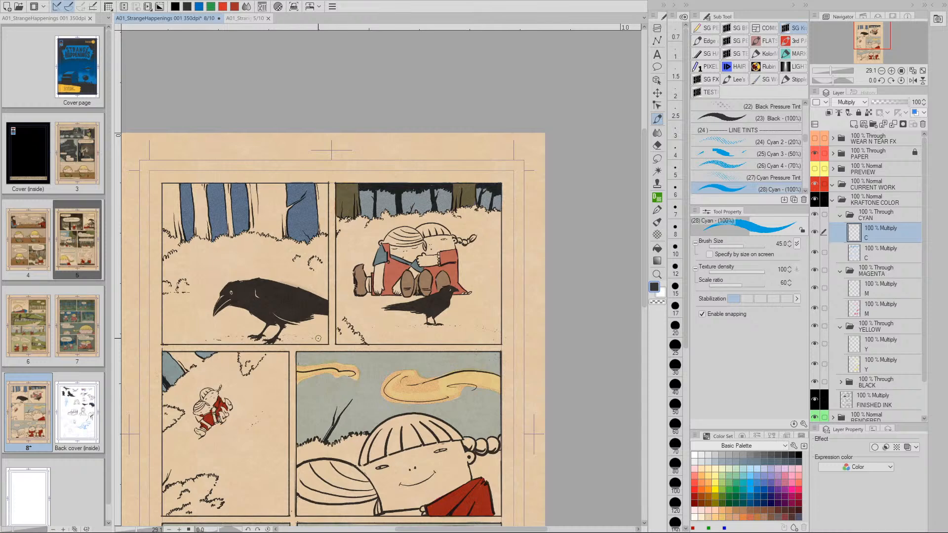
{"action": "left_click_drag", "start_coordinate": [318, 338], "coordinate": [358, 352]}
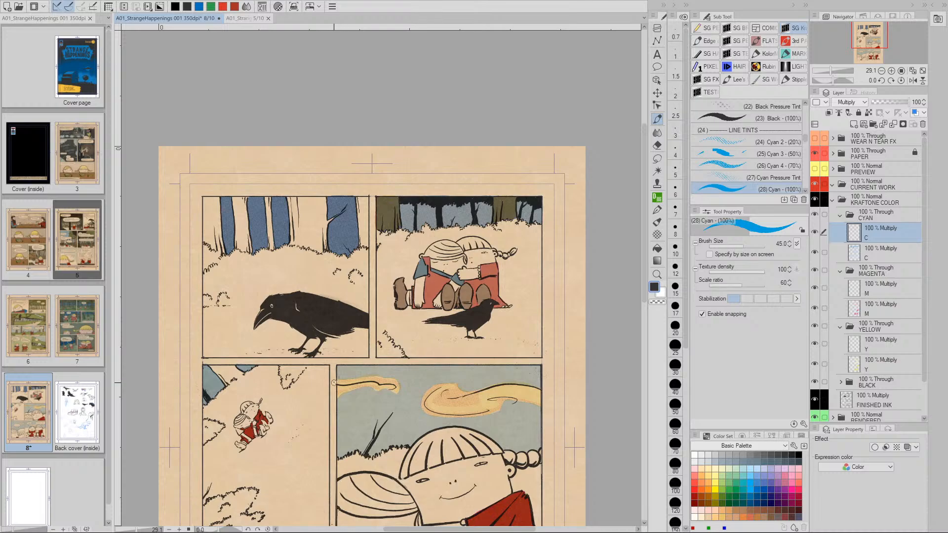
{"action": "key", "text": "slash"}
{"action": "left_click_drag", "start_coordinate": [301, 269], "coordinate": [353, 244]}
{"action": "key", "text": "space"}
{"action": "left_click_drag", "start_coordinate": [354, 245], "coordinate": [404, 341]}
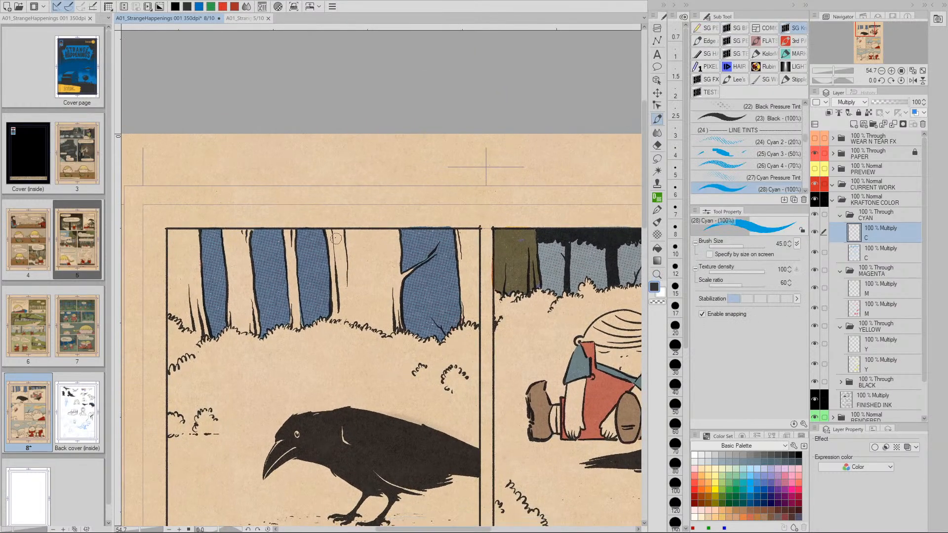
Step: Paint the two narrow tree trunks and outline the wide one in the first panel on the upper cyan layer with the Cyan (100%) brush
{"action": "mouse_move", "coordinate": [327, 230]}
{"action": "left_mouse_down"}
{"action": "mouse_move", "coordinate": [335, 315]}
{"action": "mouse_move", "coordinate": [333, 231]}
{"action": "mouse_move", "coordinate": [395, 232]}
{"action": "mouse_move", "coordinate": [399, 277]}
{"action": "mouse_move", "coordinate": [415, 266]}
{"action": "mouse_move", "coordinate": [402, 282]}
{"action": "mouse_move", "coordinate": [399, 325]}
{"action": "mouse_move", "coordinate": [388, 336]}
{"action": "mouse_move", "coordinate": [342, 316]}
{"action": "left_mouse_up"}
{"action": "left_click_drag", "start_coordinate": [341, 241], "coordinate": [346, 310]}
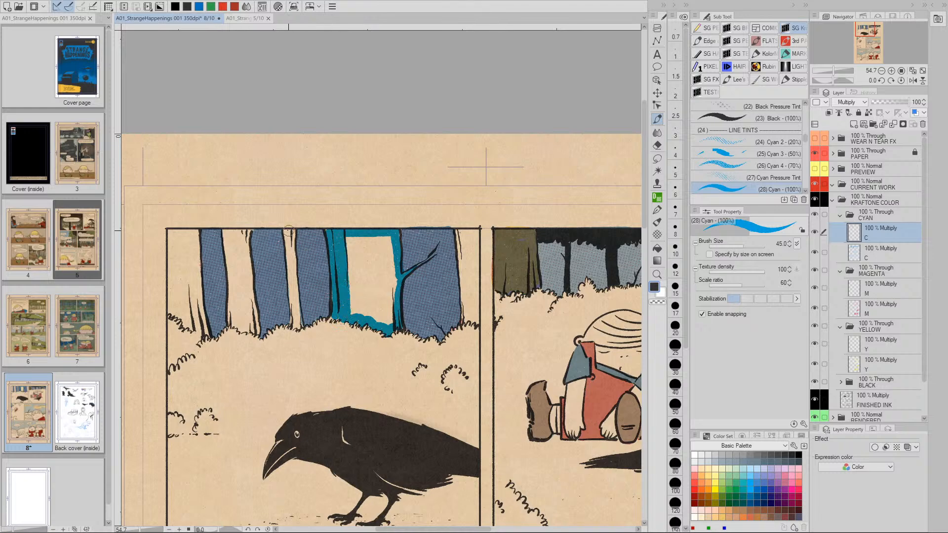
{"action": "mouse_move", "coordinate": [286, 230]}
{"action": "left_mouse_down"}
{"action": "mouse_move", "coordinate": [293, 322]}
{"action": "mouse_move", "coordinate": [291, 294]}
{"action": "left_mouse_up"}
{"action": "left_click_drag", "start_coordinate": [293, 237], "coordinate": [298, 320]}
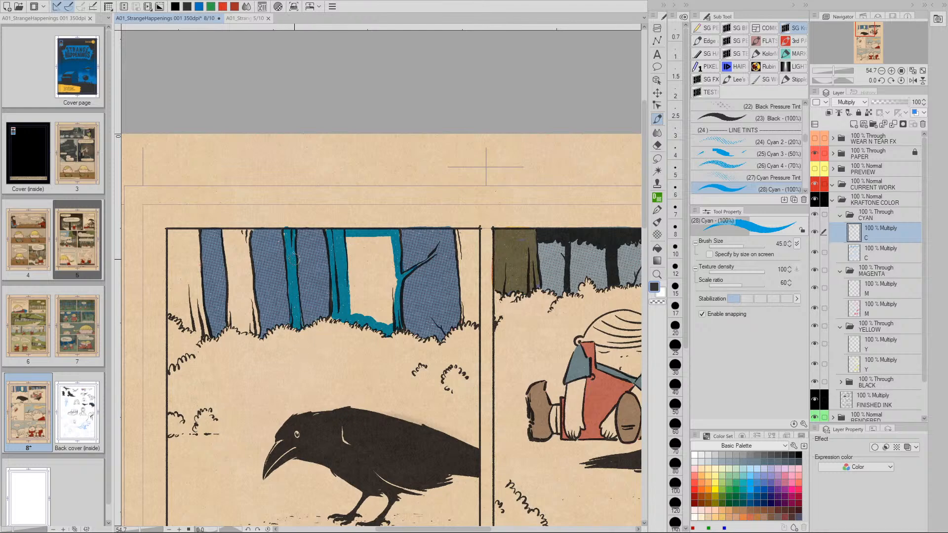
{"action": "mouse_move", "coordinate": [247, 231]}
{"action": "left_mouse_down"}
{"action": "mouse_move", "coordinate": [256, 330]}
{"action": "mouse_move", "coordinate": [246, 316]}
{"action": "mouse_move", "coordinate": [241, 230]}
{"action": "mouse_move", "coordinate": [226, 231]}
{"action": "mouse_move", "coordinate": [228, 263]}
{"action": "mouse_move", "coordinate": [225, 242]}
{"action": "mouse_move", "coordinate": [231, 318]}
{"action": "mouse_move", "coordinate": [244, 330]}
{"action": "mouse_move", "coordinate": [233, 236]}
{"action": "mouse_move", "coordinate": [236, 316]}
{"action": "left_mouse_up"}
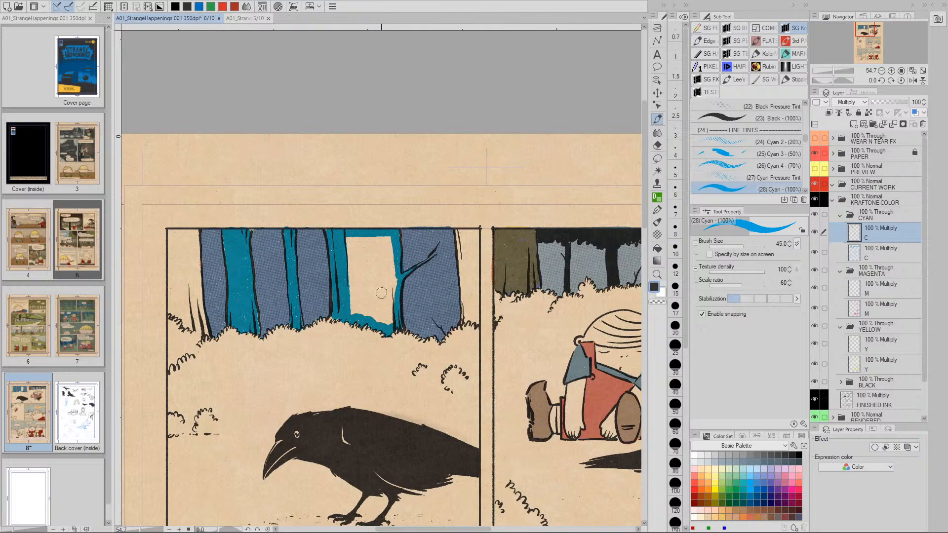
Step: Outline the first panel's leftmost trunk in cyan, then fill it and the wide trunk using brush size 80
{"action": "mouse_move", "coordinate": [169, 228]}
{"action": "left_mouse_down"}
{"action": "mouse_move", "coordinate": [169, 308]}
{"action": "mouse_move", "coordinate": [187, 328]}
{"action": "left_mouse_up"}
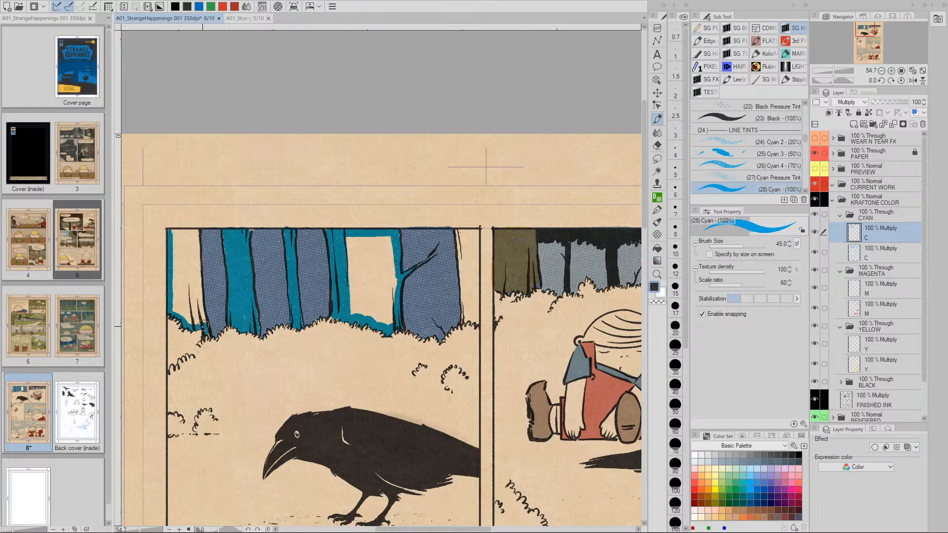
{"action": "mouse_move", "coordinate": [201, 322]}
{"action": "left_mouse_down"}
{"action": "mouse_move", "coordinate": [196, 234]}
{"action": "mouse_move", "coordinate": [194, 272]}
{"action": "left_mouse_up"}
{"action": "mouse_move", "coordinate": [195, 230]}
{"action": "left_mouse_down"}
{"action": "mouse_move", "coordinate": [176, 230]}
{"action": "mouse_move", "coordinate": [191, 231]}
{"action": "left_mouse_up"}
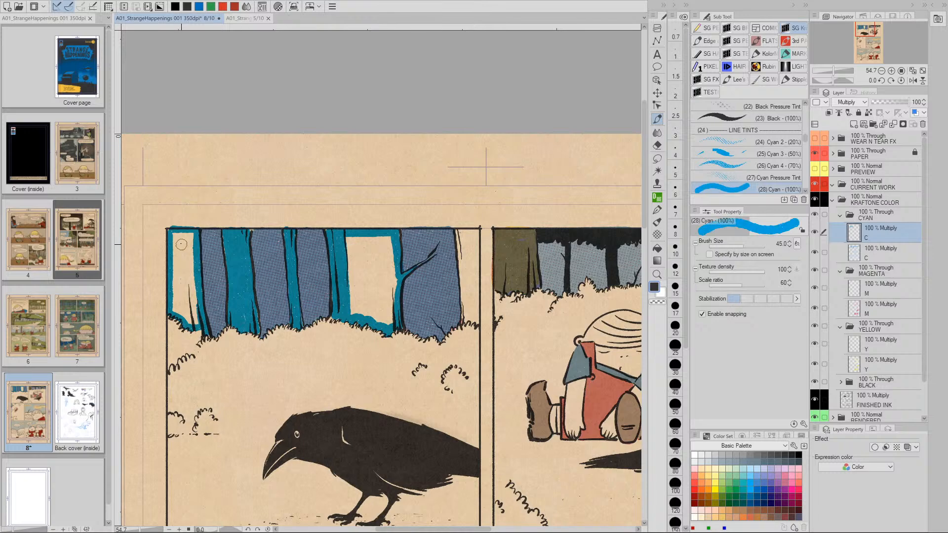
{"action": "mouse_move", "coordinate": [190, 235]}
{"action": "left_mouse_down"}
{"action": "mouse_move", "coordinate": [173, 255]}
{"action": "mouse_move", "coordinate": [190, 240]}
{"action": "mouse_move", "coordinate": [180, 263]}
{"action": "mouse_move", "coordinate": [186, 271]}
{"action": "mouse_move", "coordinate": [185, 252]}
{"action": "mouse_move", "coordinate": [195, 318]}
{"action": "mouse_move", "coordinate": [179, 305]}
{"action": "mouse_move", "coordinate": [181, 261]}
{"action": "left_mouse_up"}
{"action": "key", "text": "bracketright"}
{"action": "key", "text": "bracketright"}
{"action": "key", "text": "bracketright"}
{"action": "key", "text": "bracketright"}
{"action": "mouse_move", "coordinate": [360, 236]}
{"action": "left_mouse_down"}
{"action": "mouse_move", "coordinate": [356, 308]}
{"action": "mouse_move", "coordinate": [384, 319]}
{"action": "mouse_move", "coordinate": [382, 239]}
{"action": "mouse_move", "coordinate": [366, 240]}
{"action": "mouse_move", "coordinate": [373, 301]}
{"action": "left_mouse_up"}
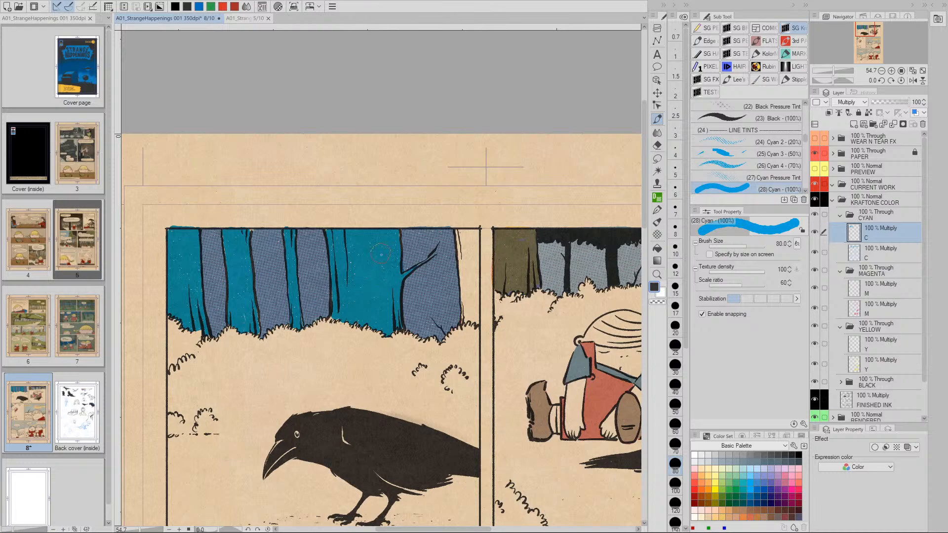
Step: Paint the first panel's rightmost trunk on the upper cyan layer with the Cyan (100%) brush at size 50
{"action": "key", "text": "space"}
{"action": "mouse_move", "coordinate": [430, 366]}
{"action": "left_mouse_down"}
{"action": "mouse_move", "coordinate": [368, 356]}
{"action": "mouse_move", "coordinate": [426, 348]}
{"action": "mouse_move", "coordinate": [387, 357]}
{"action": "left_mouse_up"}
{"action": "key", "text": "slash"}
{"action": "key", "text": "space"}
{"action": "left_click_drag", "start_coordinate": [453, 334], "coordinate": [396, 304]}
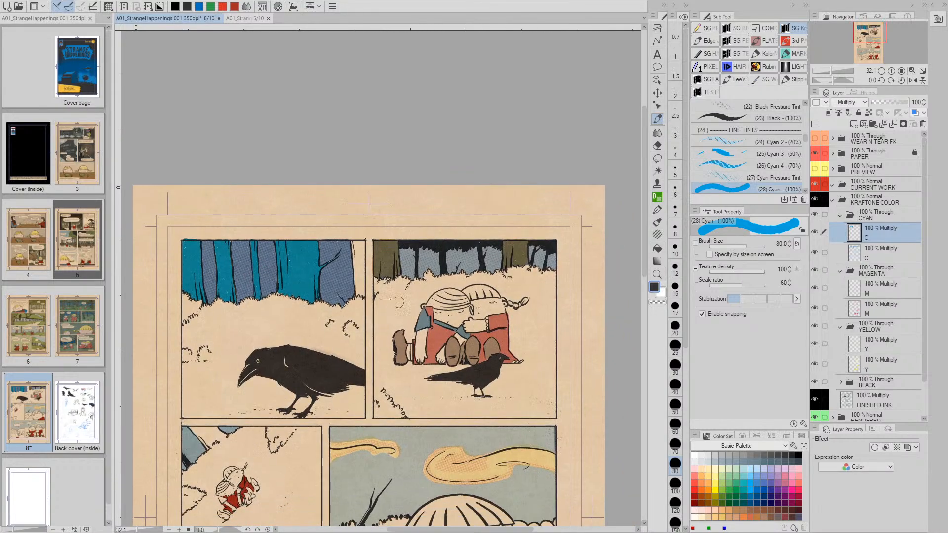
{"action": "key", "text": "slash"}
{"action": "left_click_drag", "start_coordinate": [363, 268], "coordinate": [447, 261]}
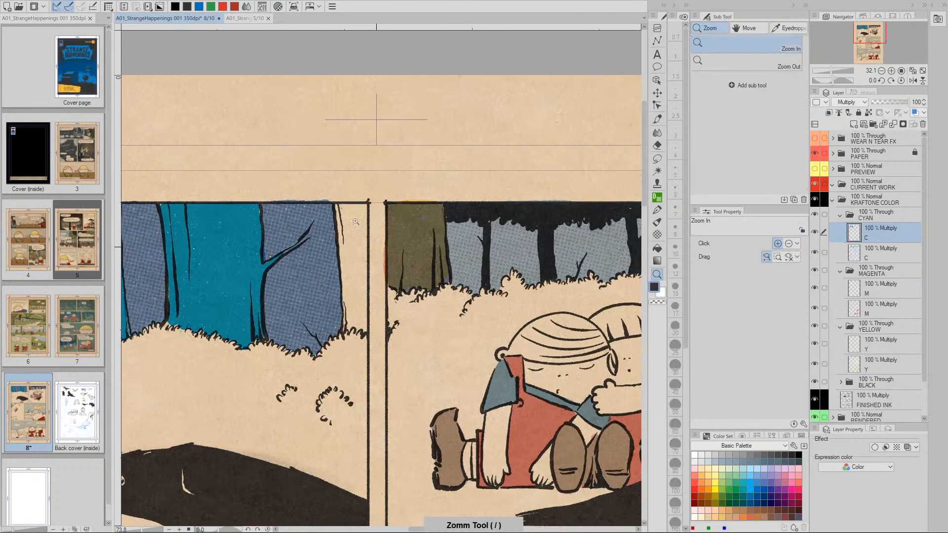
{"action": "key", "text": "bracketleft"}
{"action": "key", "text": "bracketleft"}
{"action": "key", "text": "bracketleft"}
{"action": "mouse_move", "coordinate": [342, 208]}
{"action": "left_mouse_down"}
{"action": "mouse_move", "coordinate": [360, 209]}
{"action": "mouse_move", "coordinate": [363, 322]}
{"action": "mouse_move", "coordinate": [347, 280]}
{"action": "mouse_move", "coordinate": [344, 219]}
{"action": "left_mouse_up"}
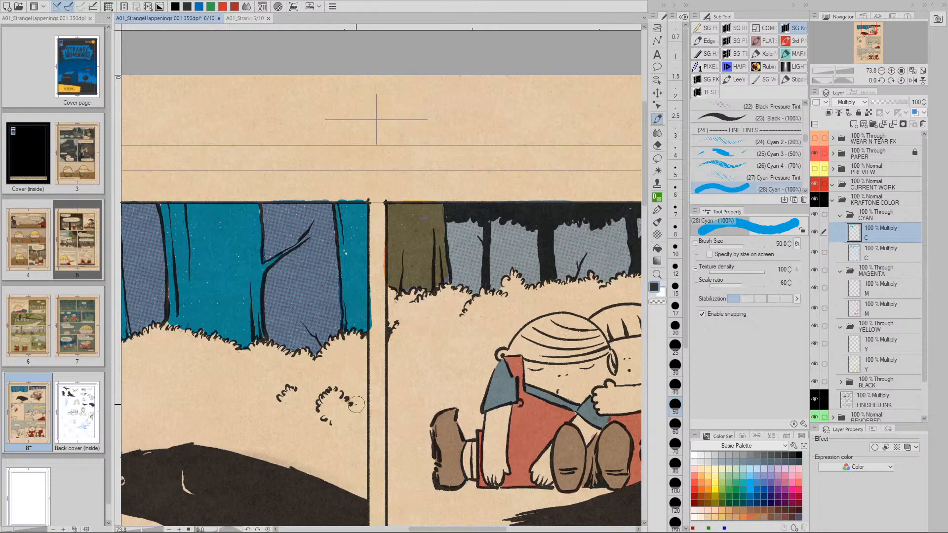
Step: Paint a Magenta (100%) strip along the leftmost trunk on the upper magenta layer and set that layer's opacity to 50%
{"action": "key", "text": "slash"}
{"action": "scroll", "coordinate": [349, 383], "scroll_direction": "down", "scroll_amount": 1}
{"action": "left_click_drag", "start_coordinate": [350, 384], "coordinate": [331, 383]}
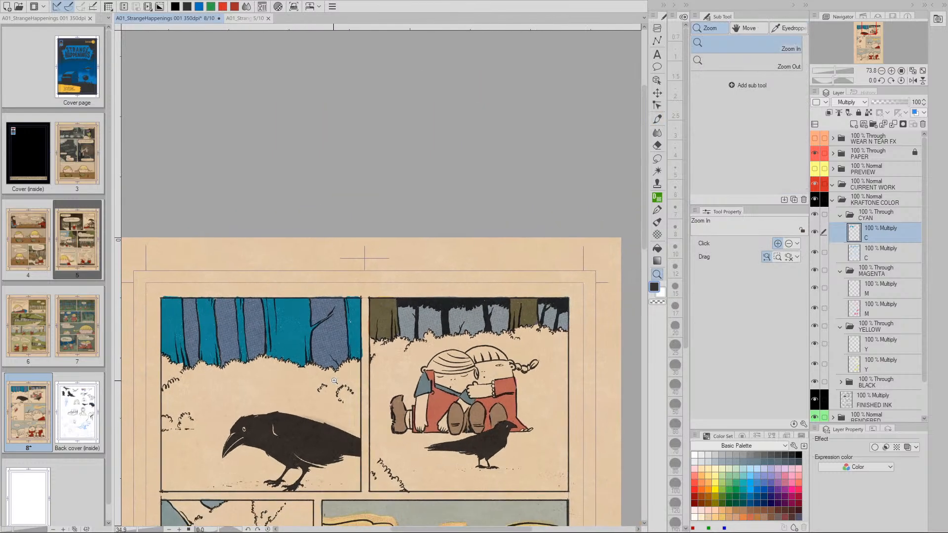
{"action": "key", "text": "space"}
{"action": "left_click_drag", "start_coordinate": [402, 398], "coordinate": [394, 358]}
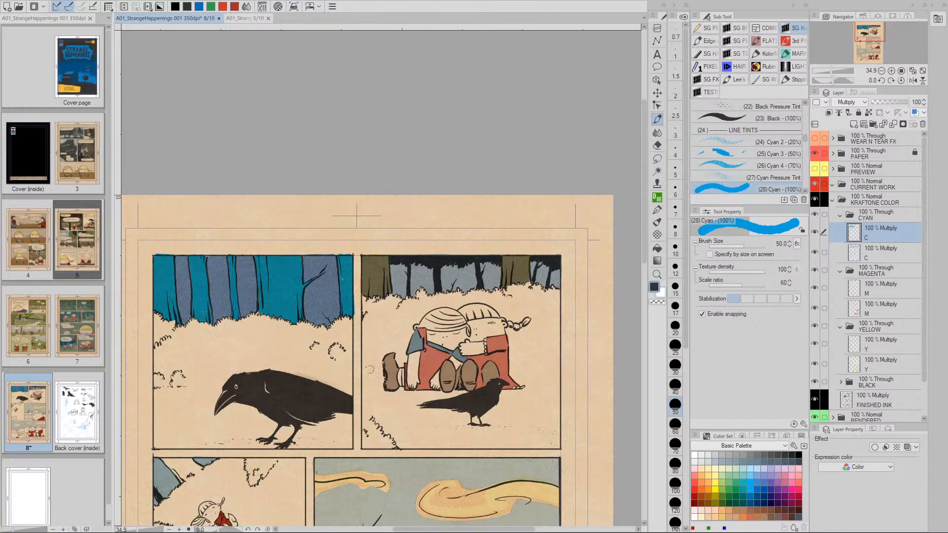
{"action": "left_click", "coordinate": [869, 286]}
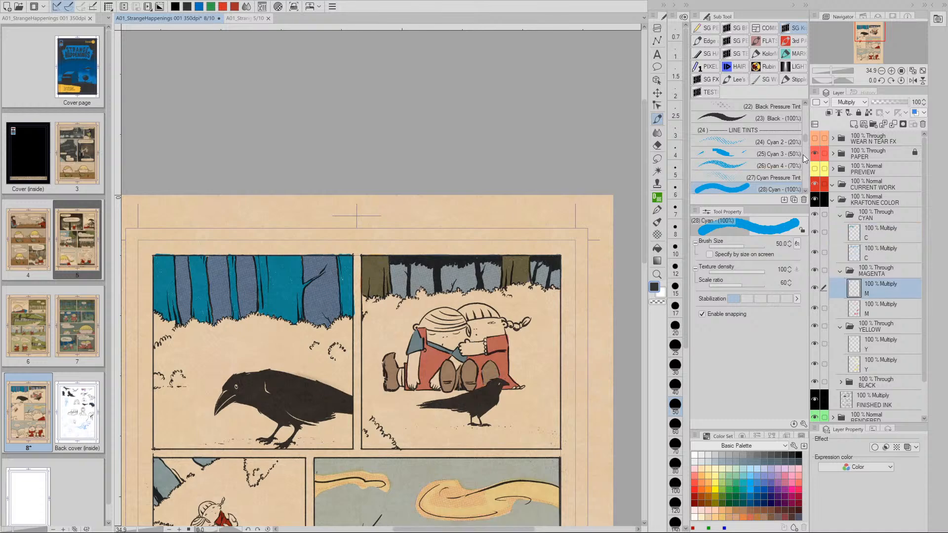
{"action": "left_click_drag", "start_coordinate": [807, 142], "coordinate": [807, 155]}
{"action": "left_click", "coordinate": [720, 152]}
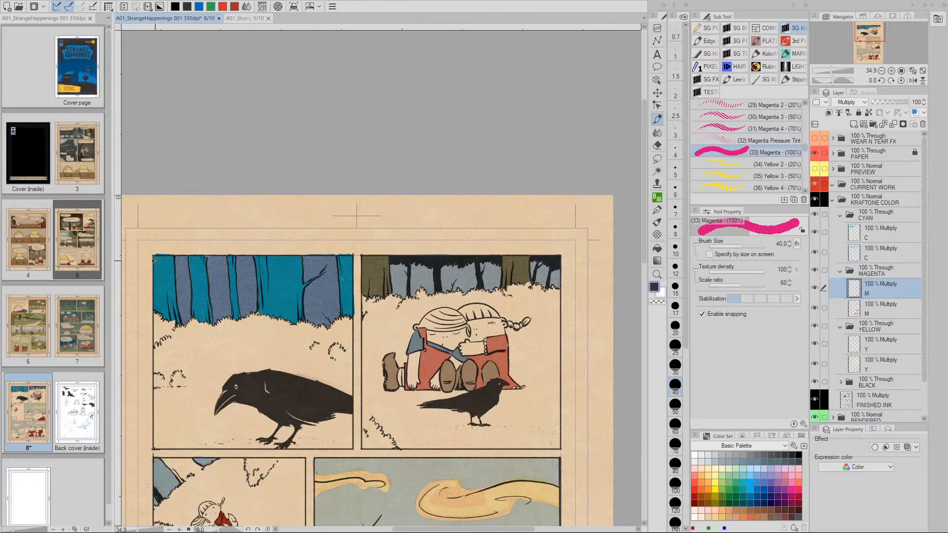
{"action": "key", "text": "slash"}
{"action": "left_click_drag", "start_coordinate": [187, 335], "coordinate": [319, 346]}
{"action": "key", "text": "space"}
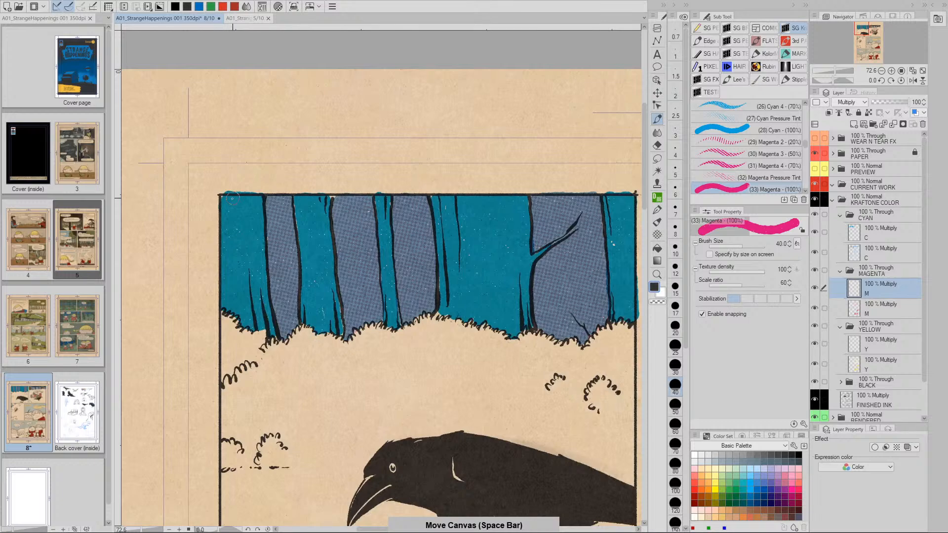
{"action": "left_click_drag", "start_coordinate": [225, 196], "coordinate": [226, 302]}
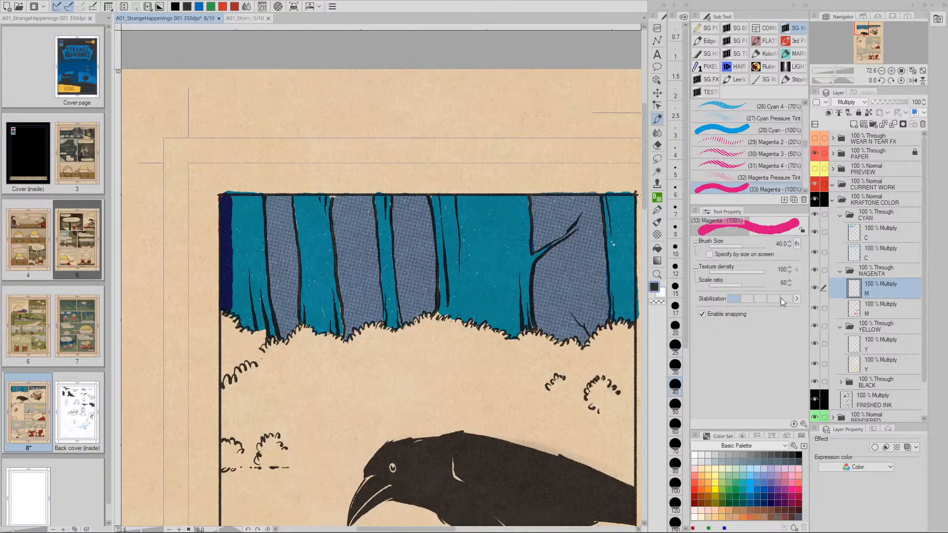
{"action": "key", "text": "5"}
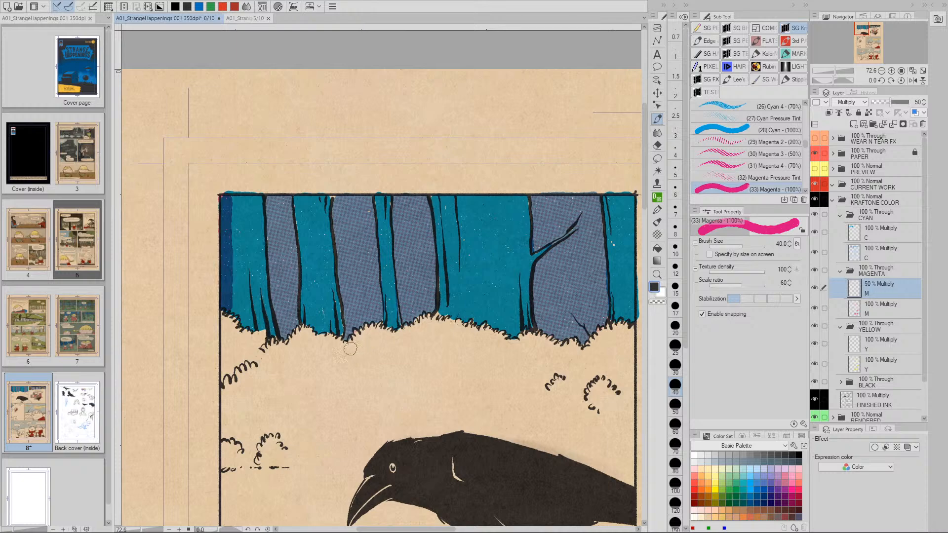
Step: Paint the rest of the leftmost trunk and the two narrow trunks beside it with magenta
{"action": "mouse_move", "coordinate": [233, 200]}
{"action": "left_mouse_down"}
{"action": "mouse_move", "coordinate": [236, 311]}
{"action": "mouse_move", "coordinate": [272, 333]}
{"action": "mouse_move", "coordinate": [260, 210]}
{"action": "mouse_move", "coordinate": [239, 198]}
{"action": "mouse_move", "coordinate": [246, 304]}
{"action": "mouse_move", "coordinate": [246, 206]}
{"action": "mouse_move", "coordinate": [259, 316]}
{"action": "mouse_move", "coordinate": [252, 310]}
{"action": "left_mouse_up"}
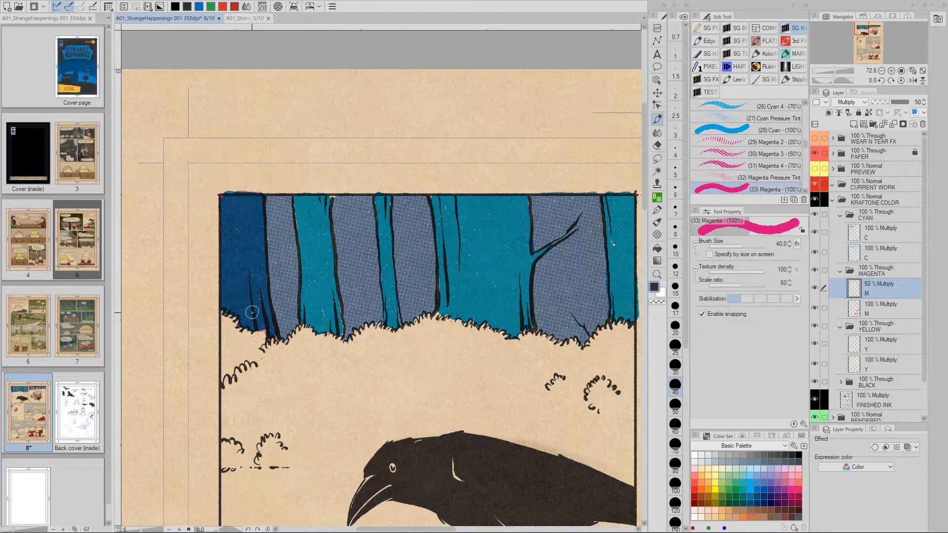
{"action": "mouse_move", "coordinate": [304, 212]}
{"action": "left_mouse_down"}
{"action": "mouse_move", "coordinate": [306, 318]}
{"action": "mouse_move", "coordinate": [339, 331]}
{"action": "mouse_move", "coordinate": [325, 199]}
{"action": "mouse_move", "coordinate": [308, 198]}
{"action": "mouse_move", "coordinate": [320, 314]}
{"action": "mouse_move", "coordinate": [316, 224]}
{"action": "mouse_move", "coordinate": [326, 309]}
{"action": "left_mouse_up"}
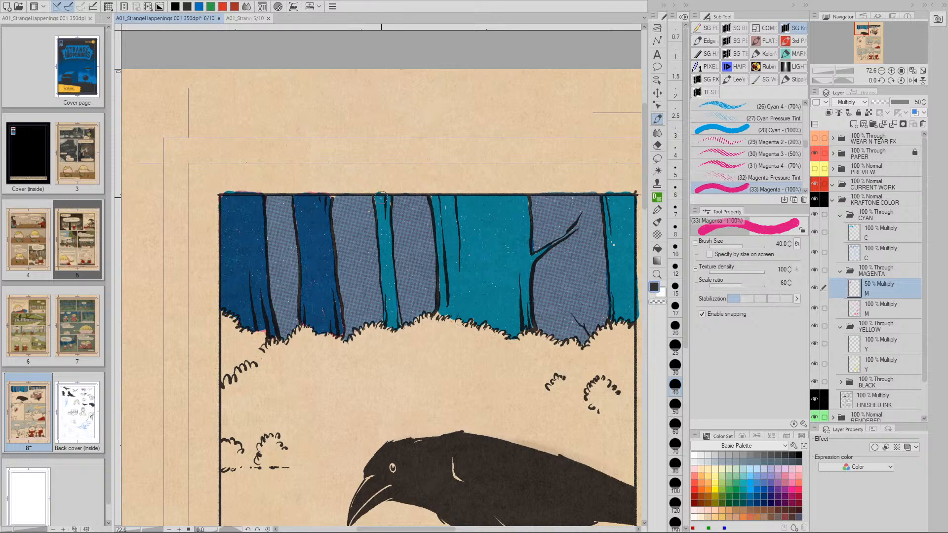
{"action": "left_click_drag", "start_coordinate": [383, 202], "coordinate": [393, 322]}
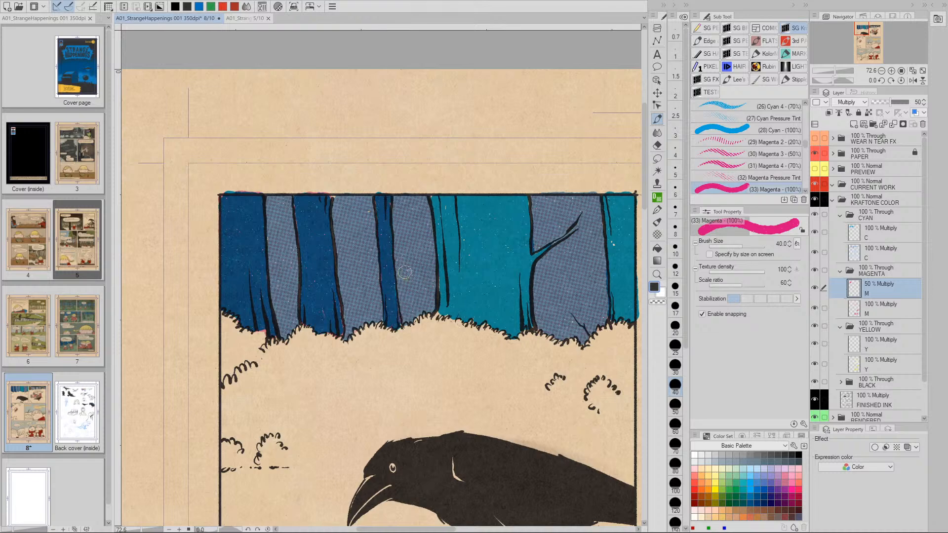
Step: Outline the wide trunk and its branch with magenta, then fill the trunk's interior on the upper magenta layer
{"action": "mouse_move", "coordinate": [435, 199]}
{"action": "left_mouse_down"}
{"action": "mouse_move", "coordinate": [444, 309]}
{"action": "mouse_move", "coordinate": [483, 313]}
{"action": "mouse_move", "coordinate": [514, 332]}
{"action": "mouse_move", "coordinate": [502, 325]}
{"action": "mouse_move", "coordinate": [529, 321]}
{"action": "mouse_move", "coordinate": [541, 252]}
{"action": "left_mouse_up"}
{"action": "key", "text": "p"}
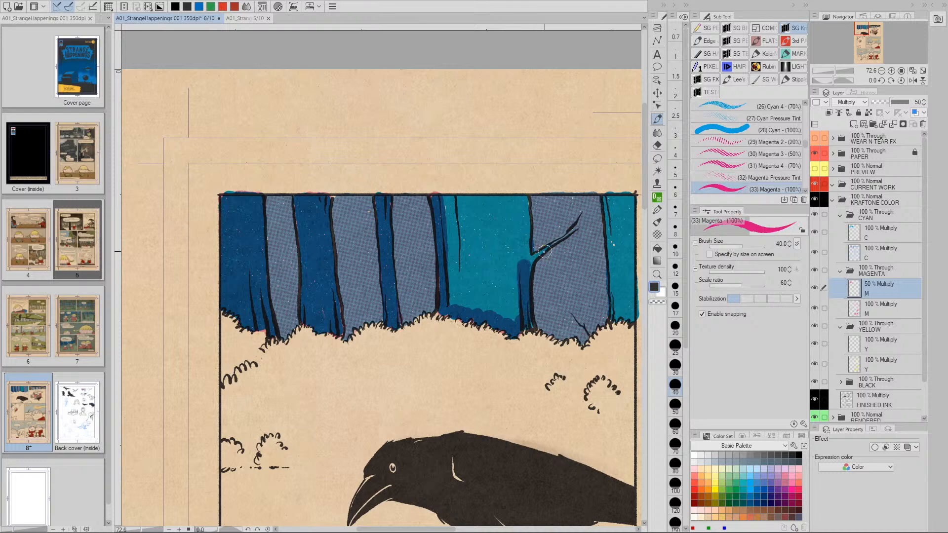
{"action": "left_click_drag", "start_coordinate": [550, 245], "coordinate": [528, 261]}
{"action": "left_click_drag", "start_coordinate": [523, 201], "coordinate": [525, 252]}
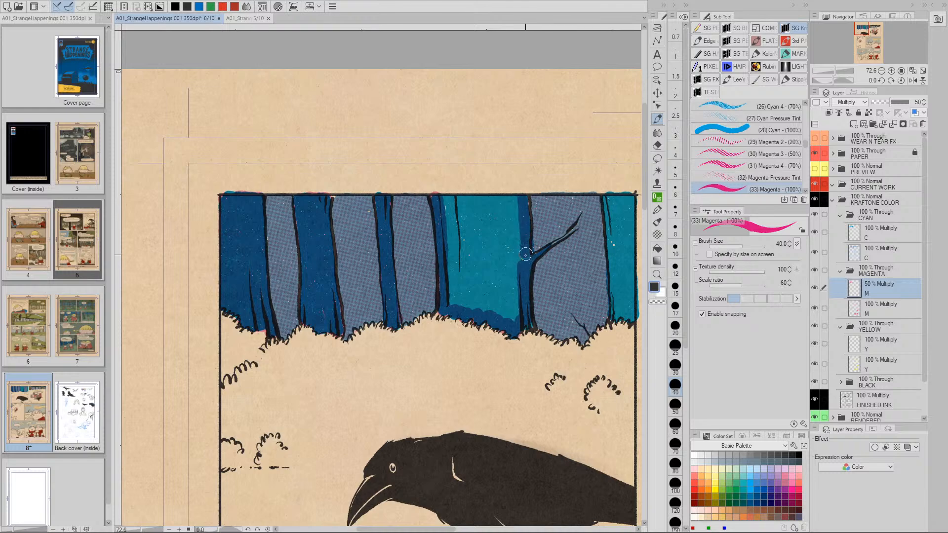
{"action": "mouse_move", "coordinate": [518, 201]}
{"action": "left_mouse_down"}
{"action": "mouse_move", "coordinate": [446, 199]}
{"action": "mouse_move", "coordinate": [477, 208]}
{"action": "mouse_move", "coordinate": [448, 210]}
{"action": "mouse_move", "coordinate": [455, 304]}
{"action": "left_mouse_up"}
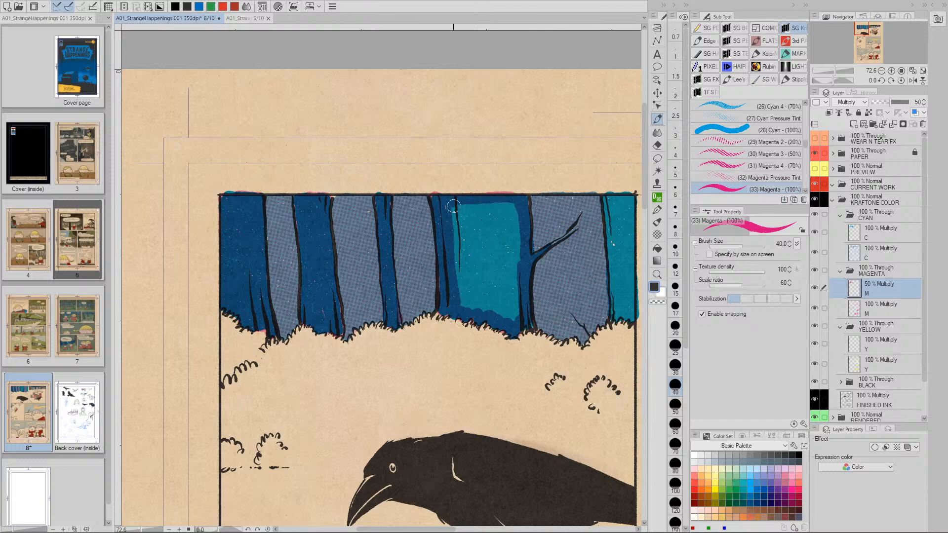
{"action": "left_click_drag", "start_coordinate": [453, 203], "coordinate": [462, 307]}
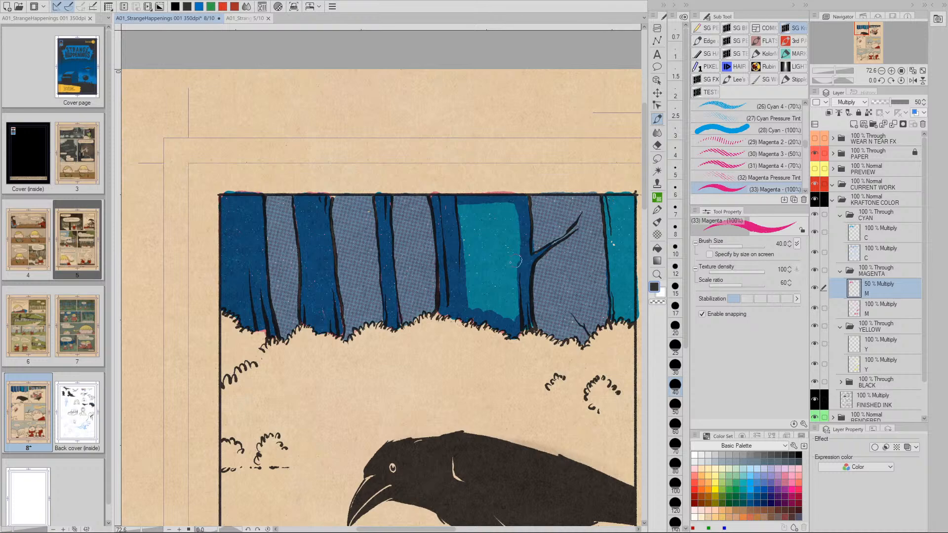
{"action": "key", "text": "p"}
{"action": "mouse_move", "coordinate": [458, 210]}
{"action": "left_mouse_down"}
{"action": "mouse_move", "coordinate": [475, 313]}
{"action": "mouse_move", "coordinate": [516, 311]}
{"action": "mouse_move", "coordinate": [514, 206]}
{"action": "mouse_move", "coordinate": [491, 207]}
{"action": "mouse_move", "coordinate": [470, 226]}
{"action": "mouse_move", "coordinate": [496, 311]}
{"action": "mouse_move", "coordinate": [517, 282]}
{"action": "mouse_move", "coordinate": [503, 214]}
{"action": "mouse_move", "coordinate": [474, 215]}
{"action": "mouse_move", "coordinate": [493, 296]}
{"action": "mouse_move", "coordinate": [491, 214]}
{"action": "mouse_move", "coordinate": [494, 244]}
{"action": "left_mouse_up"}
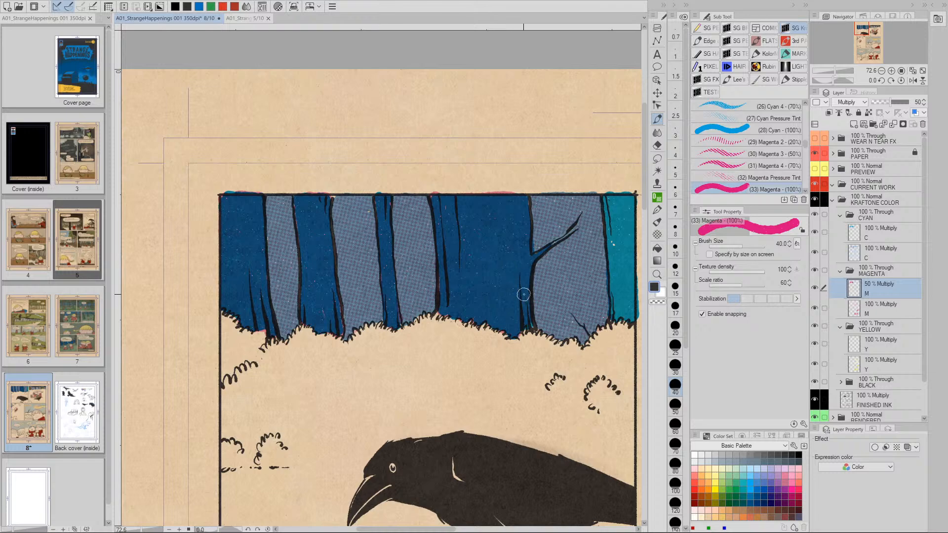
Step: Paint the first panel's rightmost trunk with magenta and check the trunk colors against the neighboring panels
{"action": "left_click_drag", "start_coordinate": [523, 304], "coordinate": [427, 297]}
{"action": "mouse_move", "coordinate": [509, 195]}
{"action": "left_mouse_down"}
{"action": "mouse_move", "coordinate": [518, 309]}
{"action": "mouse_move", "coordinate": [533, 309]}
{"action": "mouse_move", "coordinate": [533, 193]}
{"action": "mouse_move", "coordinate": [521, 192]}
{"action": "mouse_move", "coordinate": [526, 277]}
{"action": "left_mouse_up"}
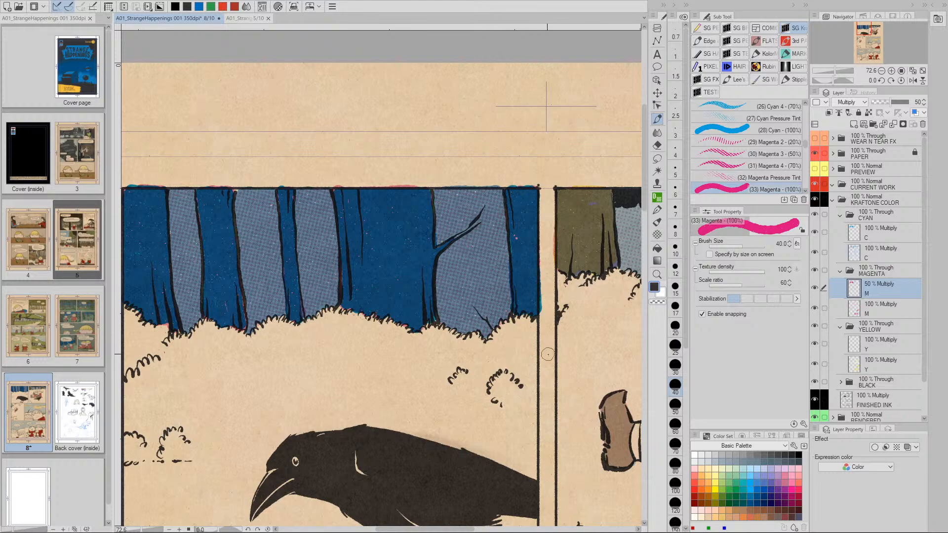
{"action": "key", "text": "slash"}
{"action": "left_click_drag", "start_coordinate": [569, 355], "coordinate": [516, 355]}
{"action": "key", "text": "space"}
{"action": "left_click_drag", "start_coordinate": [602, 354], "coordinate": [432, 326]}
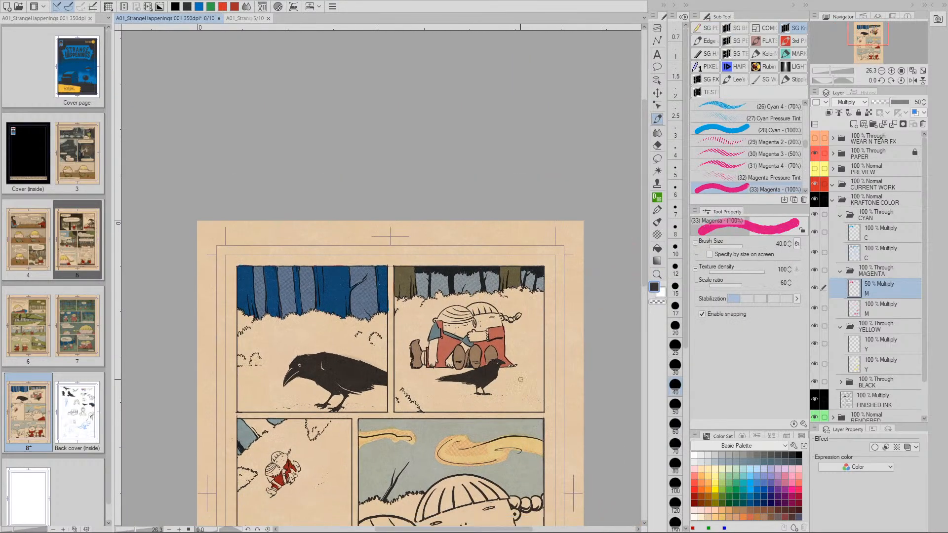
{"action": "key", "text": "space"}
{"action": "left_click_drag", "start_coordinate": [529, 387], "coordinate": [525, 345]}
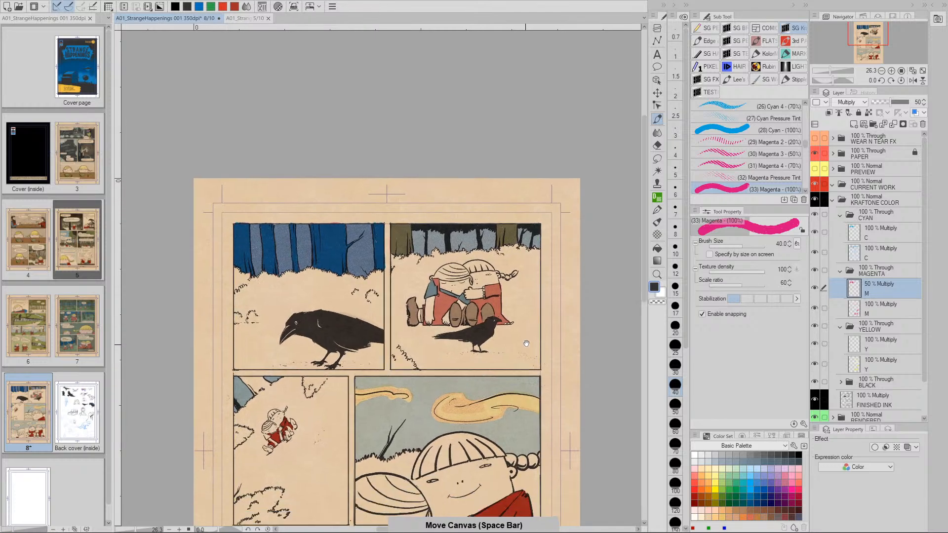
Step: Restore the upper magenta layer's opacity to 100% and select the upper cyan layer
{"action": "left_click", "coordinate": [858, 348]}
{"action": "left_click", "coordinate": [859, 293]}
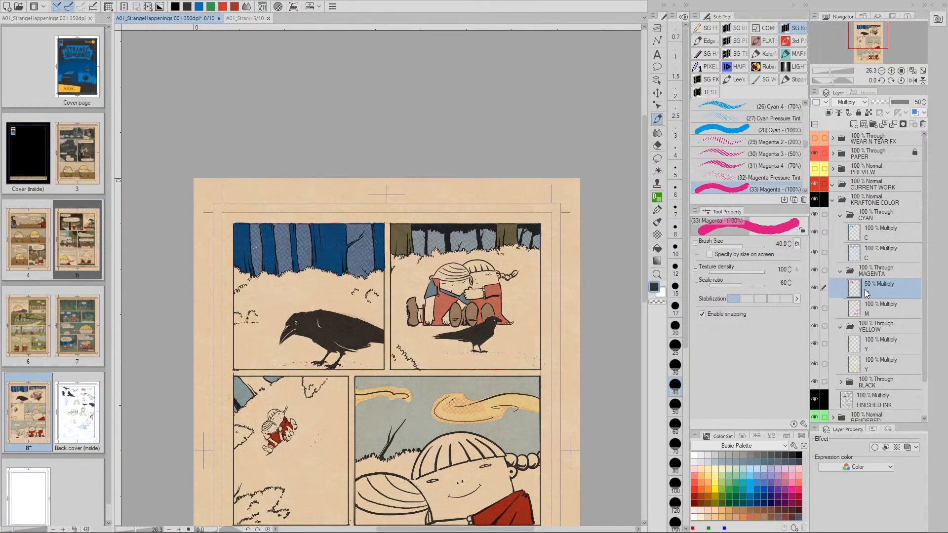
{"action": "key", "text": "ctrl+z"}
{"action": "key", "text": "ctrl+z"}
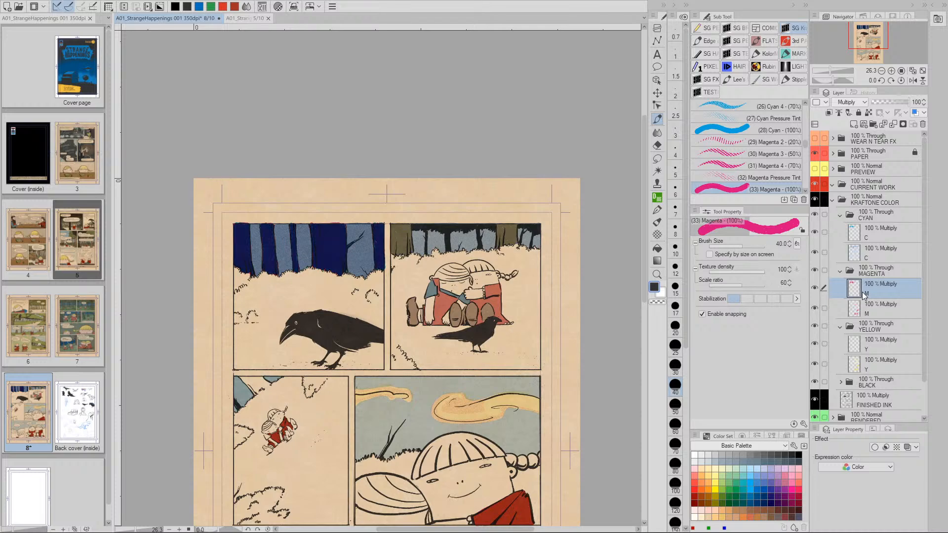
{"action": "left_click", "coordinate": [856, 348]}
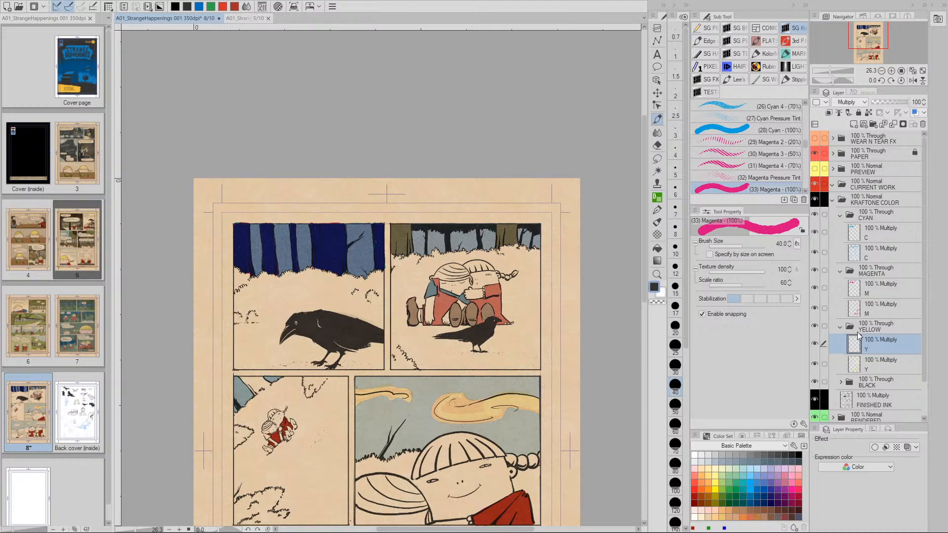
{"action": "left_click", "coordinate": [855, 235]}
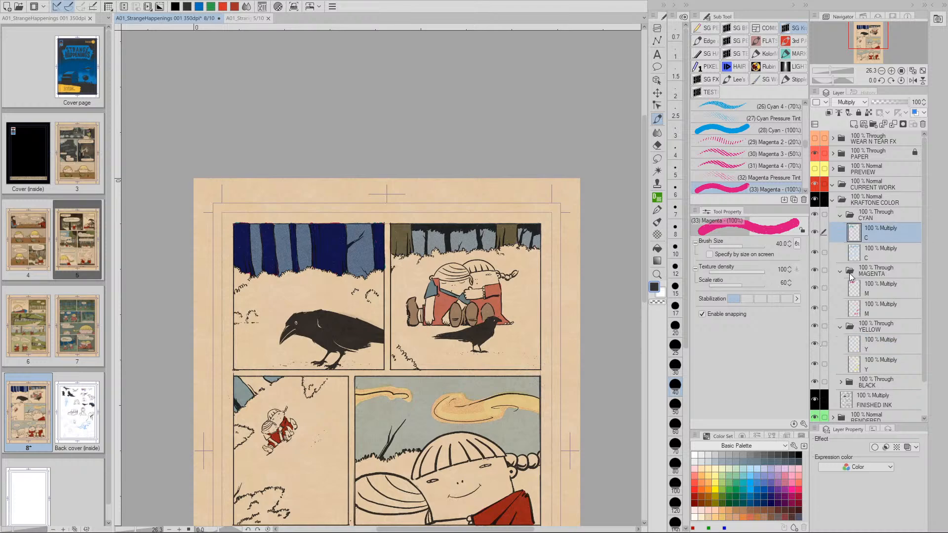
Step: Set the opacity of the upper cyan layer and the upper magenta layer to 50% each
{"action": "key", "text": "5"}
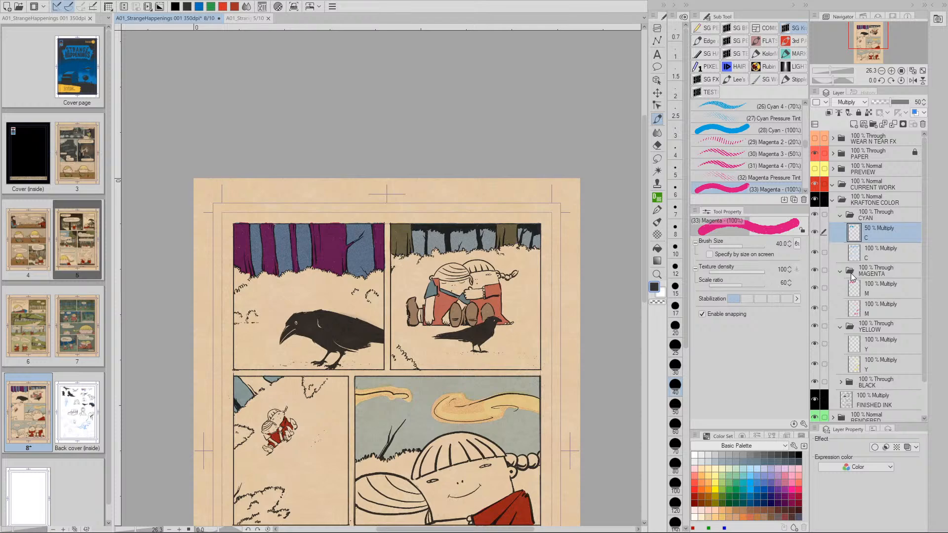
{"action": "left_click", "coordinate": [857, 292]}
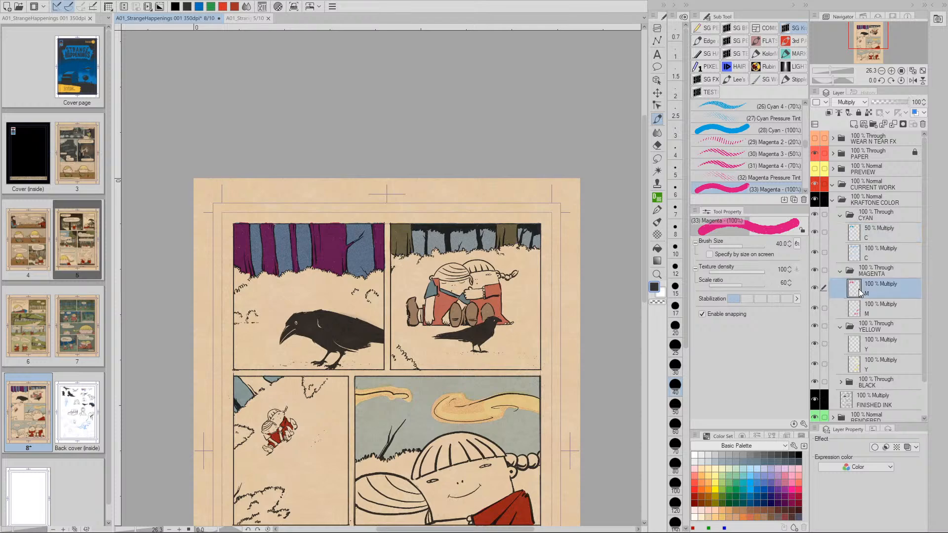
{"action": "key", "text": "5"}
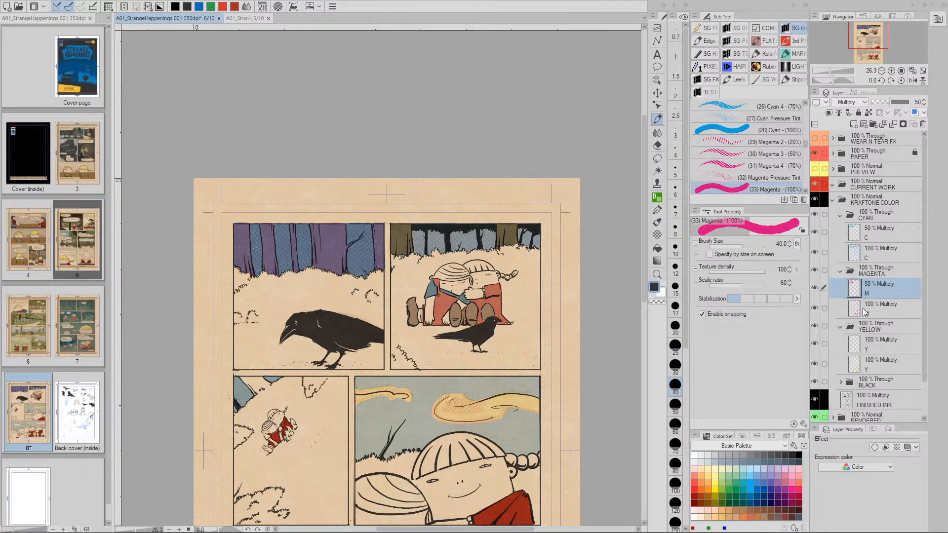
Step: Select the upper yellow layer and set up the Yellow - (100%) brush at size 70
{"action": "left_click", "coordinate": [858, 349]}
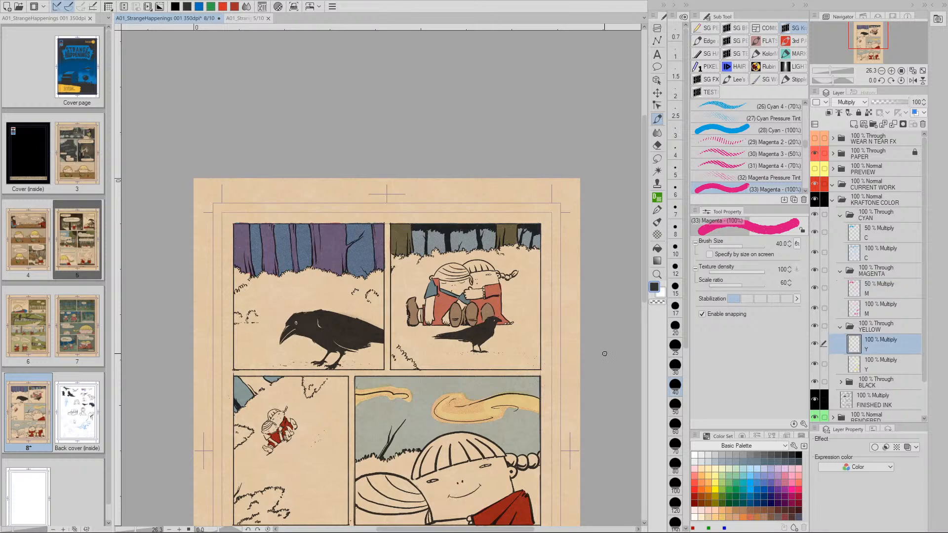
{"action": "key", "text": "slash"}
{"action": "left_click_drag", "start_coordinate": [322, 285], "coordinate": [397, 302]}
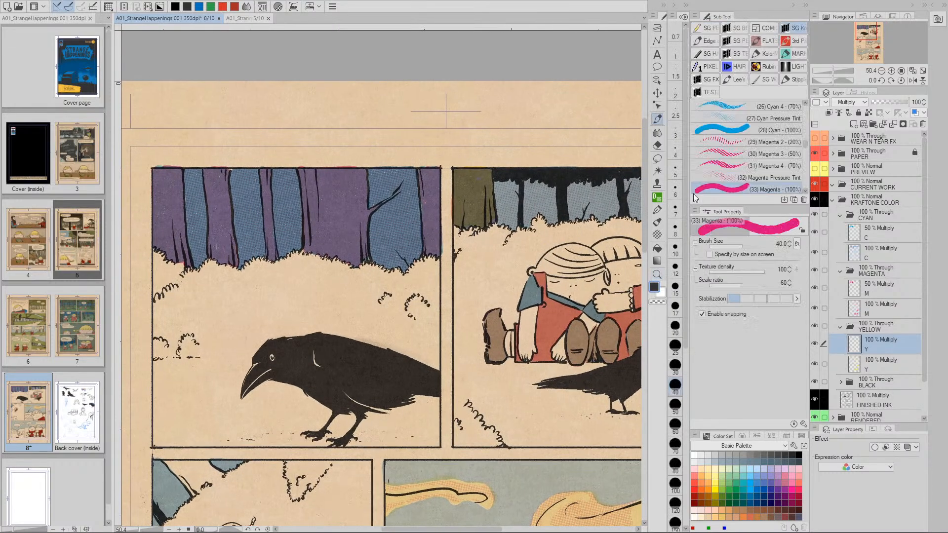
{"action": "scroll", "coordinate": [736, 191], "scroll_direction": "down", "scroll_amount": 3}
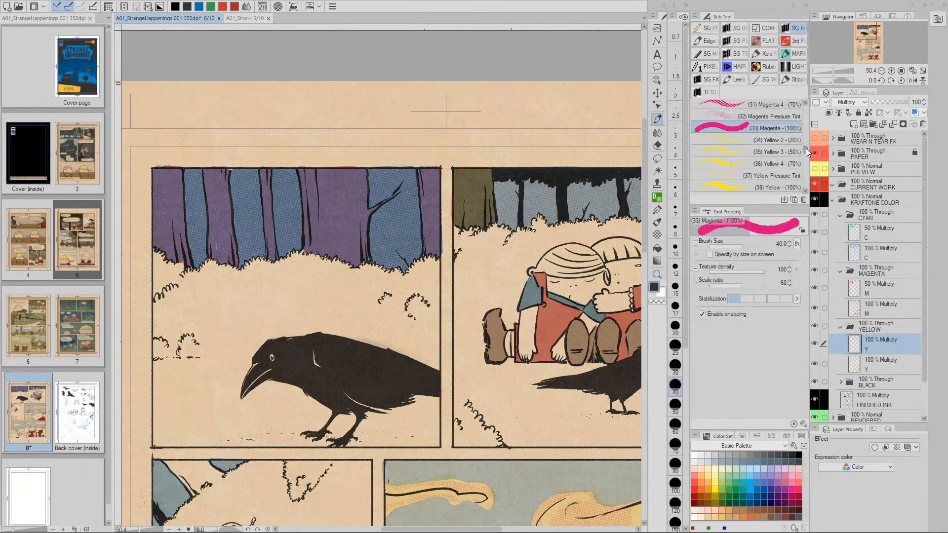
{"action": "left_click", "coordinate": [735, 187]}
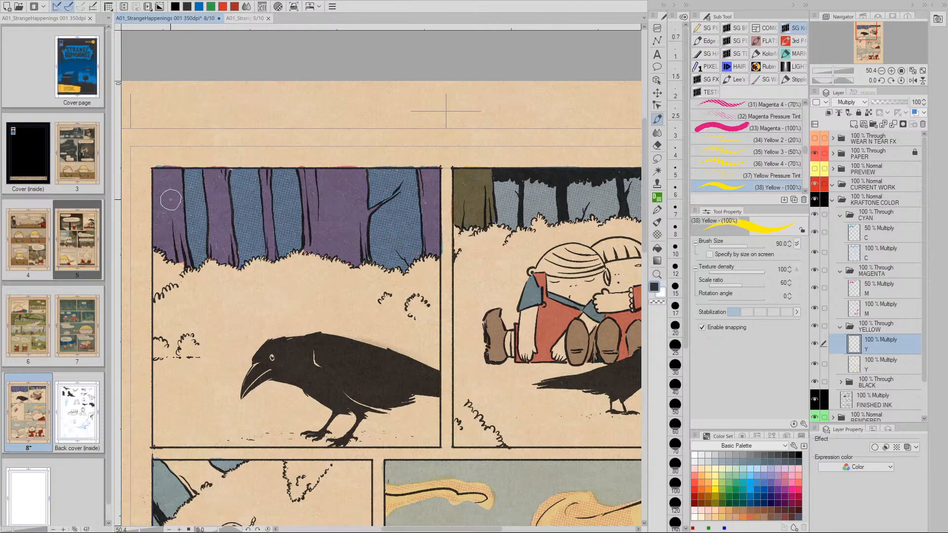
{"action": "key", "text": "bracketleft"}
{"action": "key", "text": "bracketleft"}
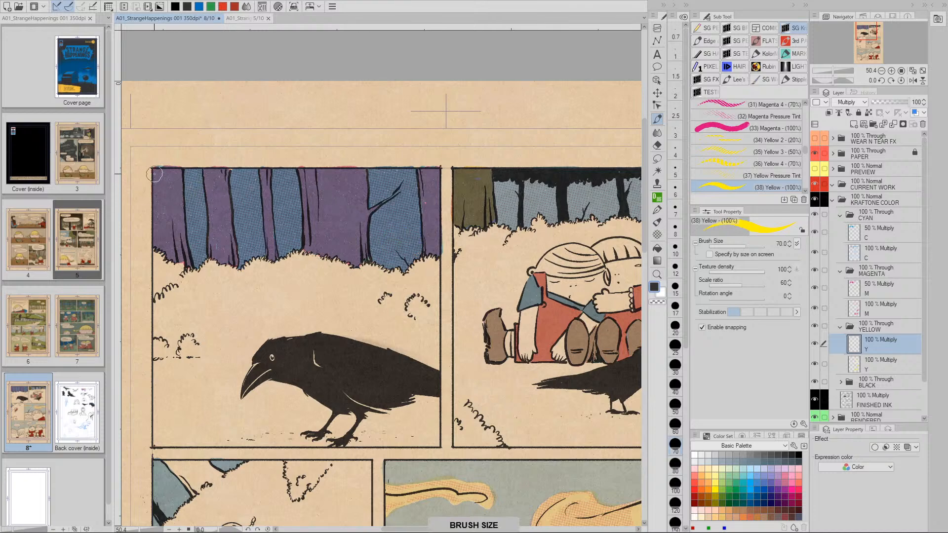
Step: Paint solid yellow over all the tree trunks in the first comic panel, down to the bush line
{"action": "mouse_move", "coordinate": [156, 171]}
{"action": "left_mouse_down"}
{"action": "mouse_move", "coordinate": [157, 245]}
{"action": "mouse_move", "coordinate": [187, 259]}
{"action": "mouse_move", "coordinate": [178, 178]}
{"action": "mouse_move", "coordinate": [158, 172]}
{"action": "mouse_move", "coordinate": [168, 241]}
{"action": "mouse_move", "coordinate": [172, 182]}
{"action": "mouse_move", "coordinate": [205, 170]}
{"action": "mouse_move", "coordinate": [215, 250]}
{"action": "mouse_move", "coordinate": [230, 259]}
{"action": "mouse_move", "coordinate": [224, 174]}
{"action": "mouse_move", "coordinate": [218, 213]}
{"action": "mouse_move", "coordinate": [232, 258]}
{"action": "left_mouse_up"}
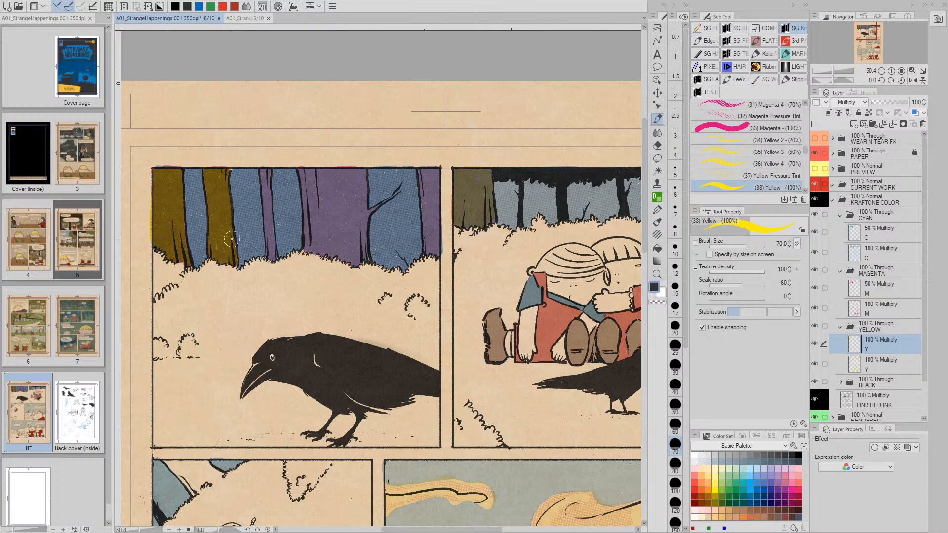
{"action": "left_click_drag", "start_coordinate": [262, 171], "coordinate": [270, 250]}
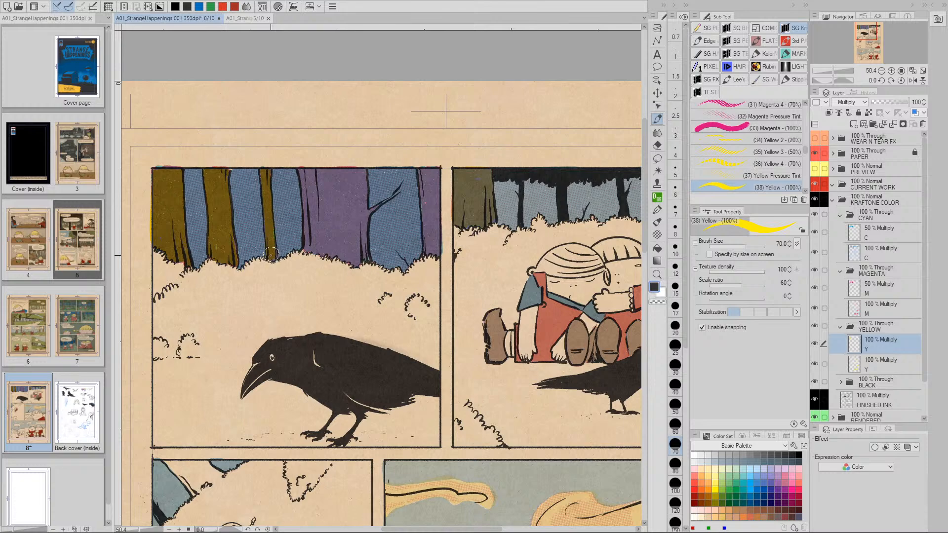
{"action": "mouse_move", "coordinate": [306, 177]}
{"action": "left_mouse_down"}
{"action": "mouse_move", "coordinate": [308, 248]}
{"action": "mouse_move", "coordinate": [355, 260]}
{"action": "mouse_move", "coordinate": [361, 251]}
{"action": "mouse_move", "coordinate": [381, 255]}
{"action": "mouse_move", "coordinate": [362, 258]}
{"action": "mouse_move", "coordinate": [368, 247]}
{"action": "mouse_move", "coordinate": [372, 284]}
{"action": "left_mouse_up"}
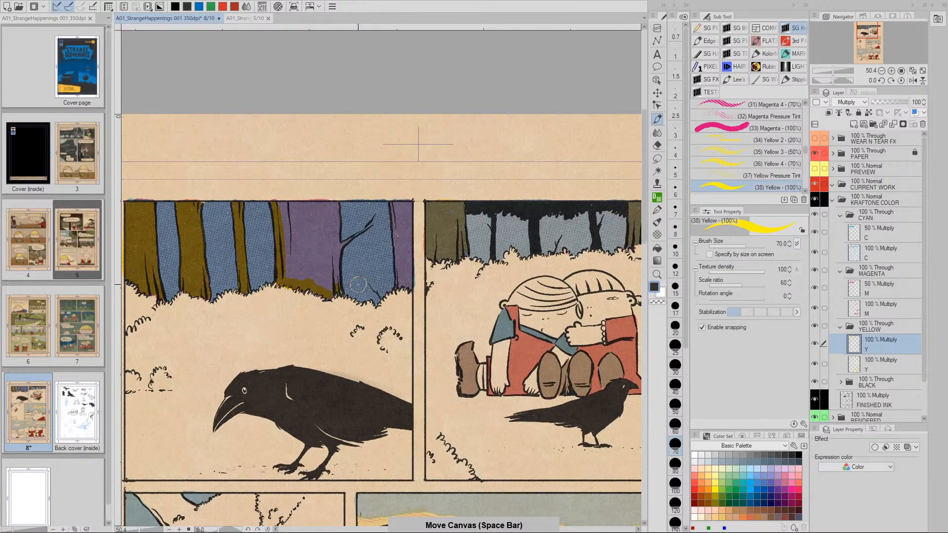
{"action": "mouse_move", "coordinate": [335, 209]}
{"action": "left_mouse_down"}
{"action": "mouse_move", "coordinate": [335, 245]}
{"action": "mouse_move", "coordinate": [353, 237]}
{"action": "mouse_move", "coordinate": [339, 246]}
{"action": "mouse_move", "coordinate": [336, 273]}
{"action": "left_mouse_up"}
{"action": "mouse_move", "coordinate": [330, 203]}
{"action": "left_mouse_down"}
{"action": "mouse_move", "coordinate": [328, 289]}
{"action": "mouse_move", "coordinate": [326, 212]}
{"action": "mouse_move", "coordinate": [283, 205]}
{"action": "mouse_move", "coordinate": [306, 217]}
{"action": "left_mouse_up"}
{"action": "mouse_move", "coordinate": [399, 208]}
{"action": "left_mouse_down"}
{"action": "mouse_move", "coordinate": [394, 200]}
{"action": "mouse_move", "coordinate": [395, 291]}
{"action": "mouse_move", "coordinate": [410, 284]}
{"action": "mouse_move", "coordinate": [403, 206]}
{"action": "left_mouse_up"}
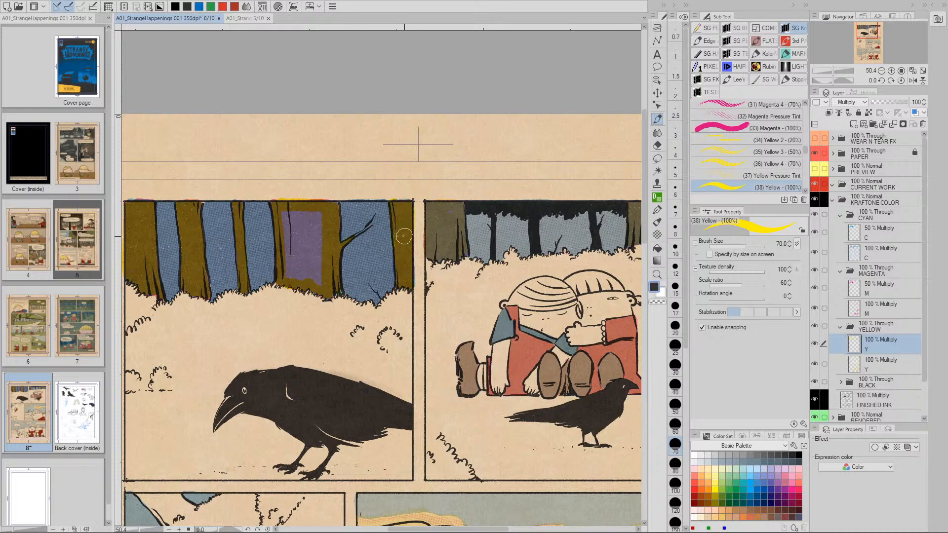
{"action": "mouse_move", "coordinate": [296, 219]}
{"action": "left_mouse_down"}
{"action": "mouse_move", "coordinate": [291, 275]}
{"action": "mouse_move", "coordinate": [319, 282]}
{"action": "mouse_move", "coordinate": [317, 216]}
{"action": "mouse_move", "coordinate": [296, 213]}
{"action": "mouse_move", "coordinate": [310, 262]}
{"action": "left_mouse_up"}
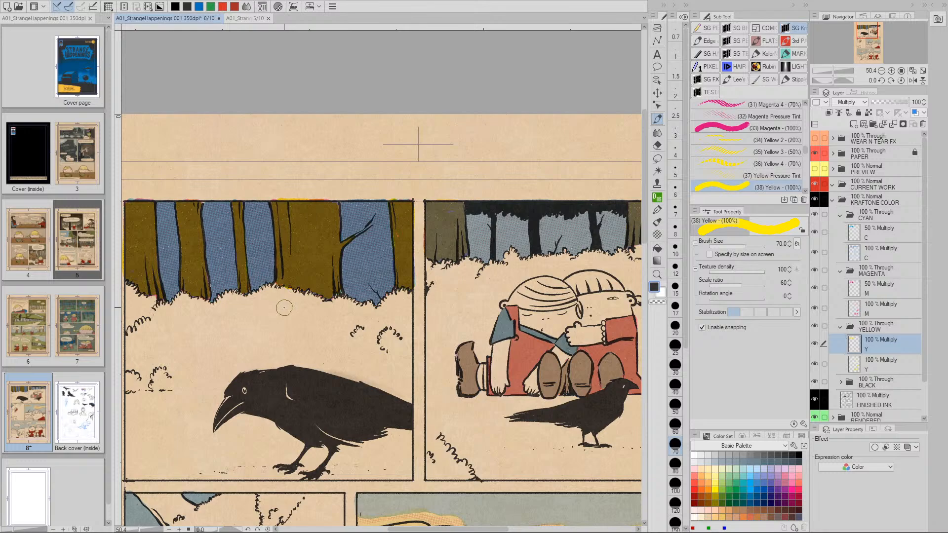
Step: Restore the opacity of the upper magenta layer and the upper cyan layer to 100% each
{"action": "key", "text": "space"}
{"action": "mouse_move", "coordinate": [340, 332]}
{"action": "left_mouse_down"}
{"action": "mouse_move", "coordinate": [410, 324]}
{"action": "mouse_move", "coordinate": [356, 313]}
{"action": "left_mouse_up"}
{"action": "key", "text": "slash"}
{"action": "key", "text": "space"}
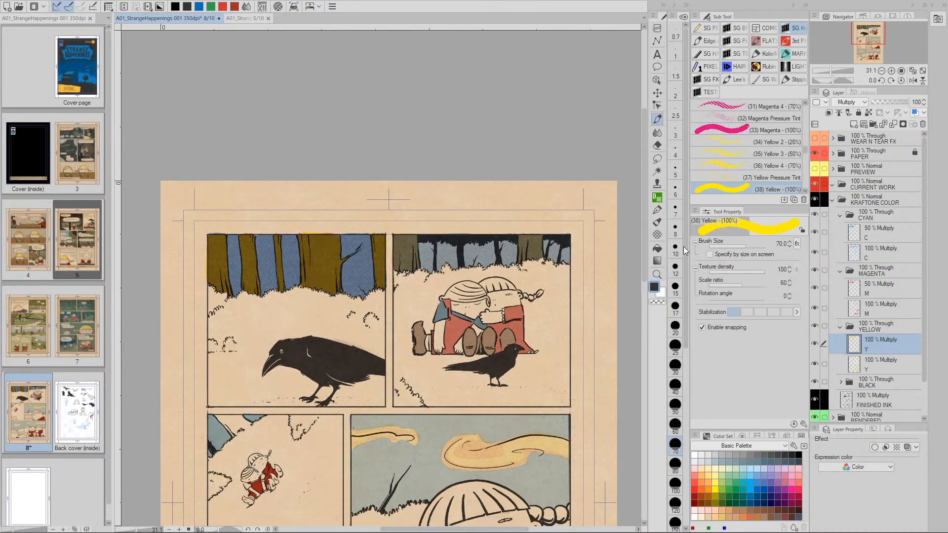
{"action": "left_click", "coordinate": [858, 292]}
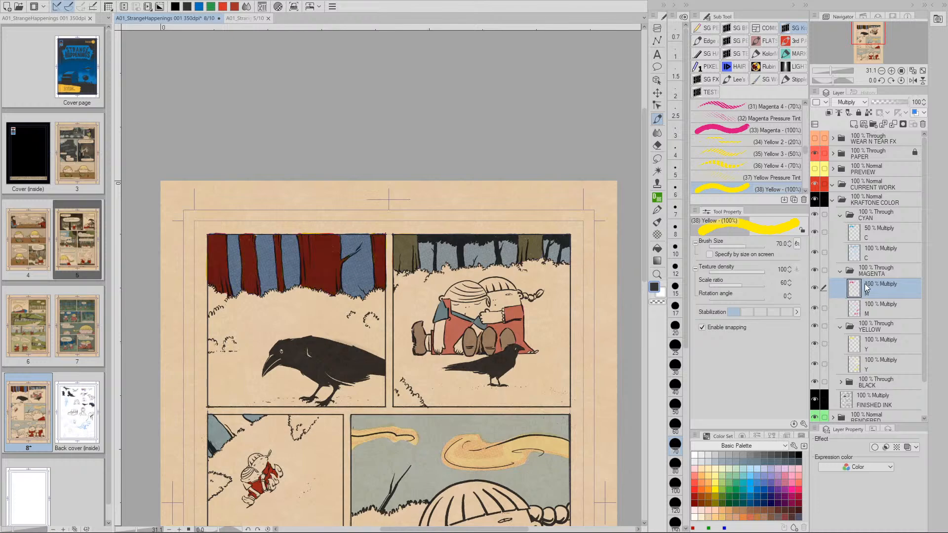
{"action": "left_click", "coordinate": [856, 232]}
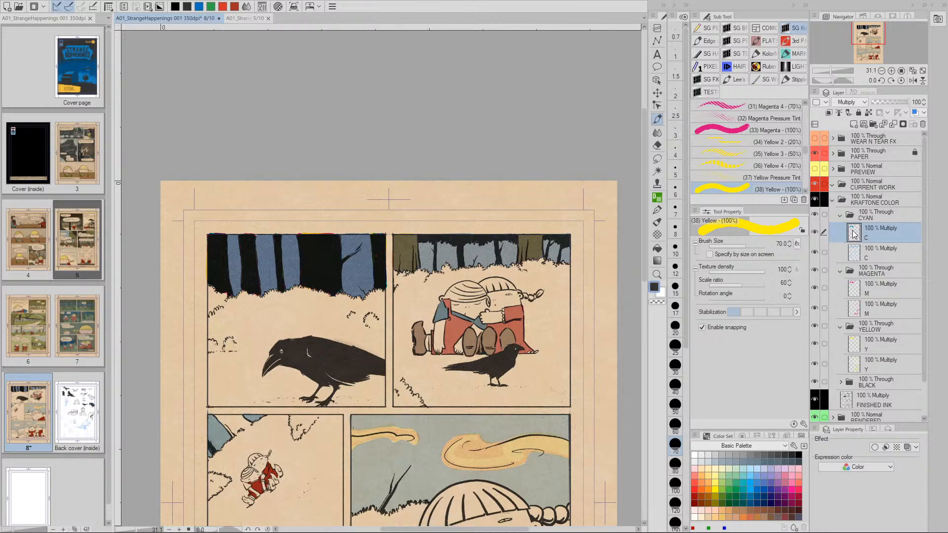
Step: Lighten the upper cyan layer by raising its luminosity with the Hue/Saturation/Luminosity correction
{"action": "key", "text": "ctrl+u"}
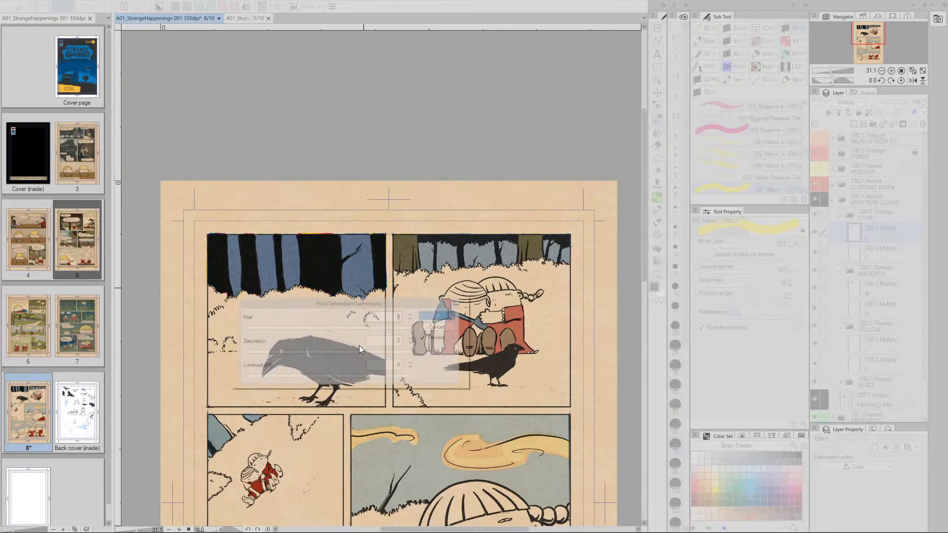
{"action": "left_click_drag", "start_coordinate": [330, 383], "coordinate": [382, 381]}
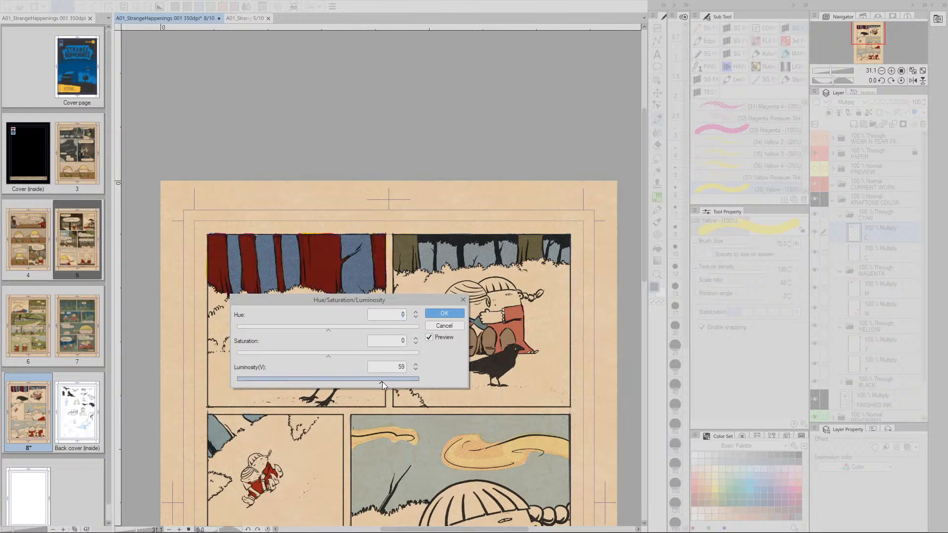
{"action": "left_click_drag", "start_coordinate": [386, 383], "coordinate": [388, 383]}
{"action": "left_click", "coordinate": [442, 316]}
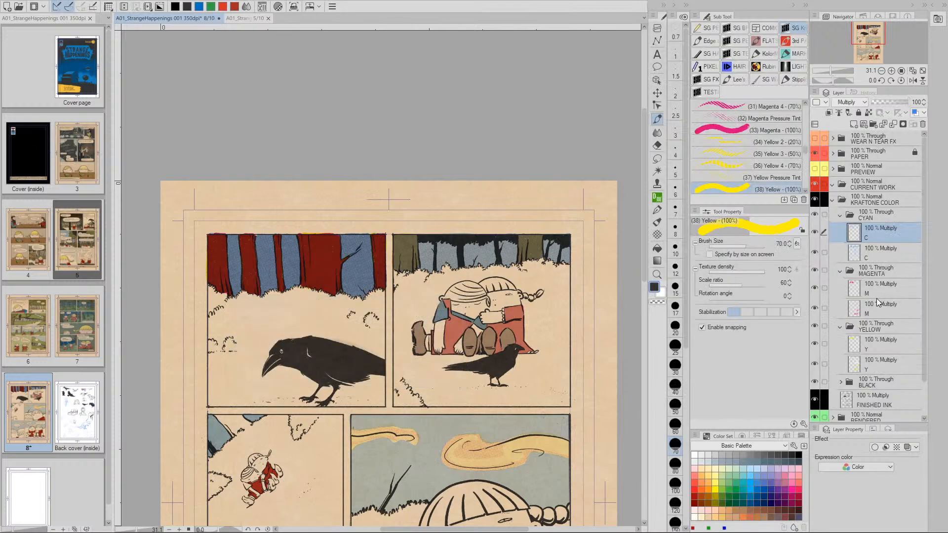
Step: Lighten the upper magenta layer with a Hue/Saturation/Luminosity correction, setting luminosity to 43
{"action": "left_click", "coordinate": [858, 291]}
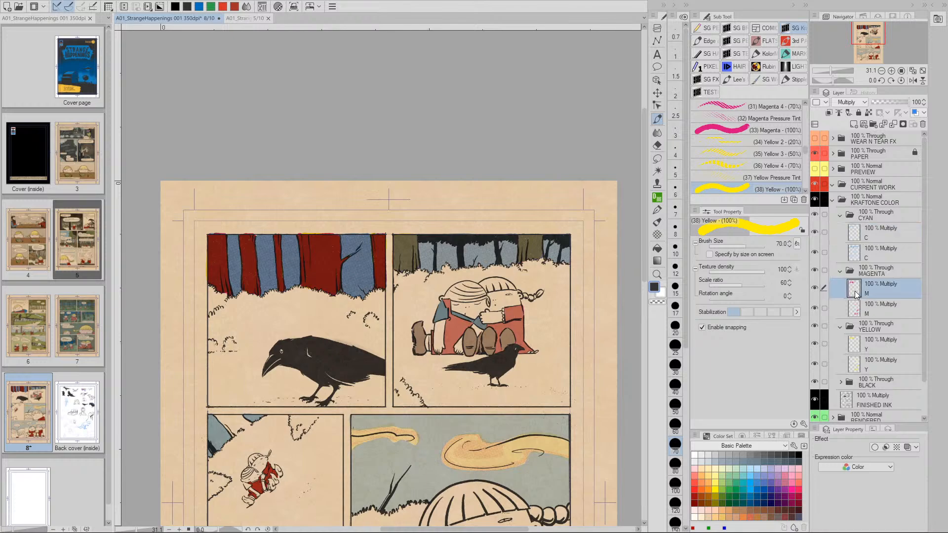
{"action": "key", "text": "ctrl+u"}
{"action": "left_click_drag", "start_coordinate": [331, 383], "coordinate": [402, 386]}
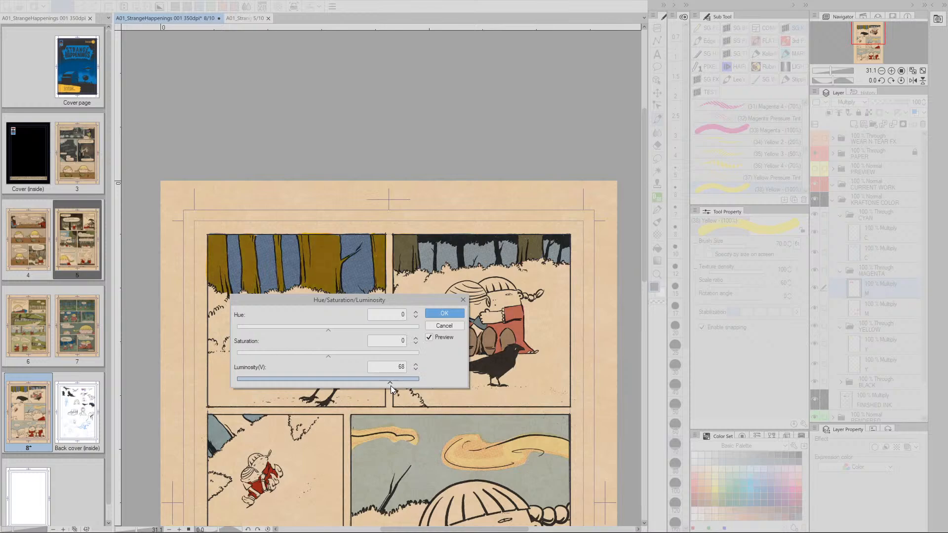
{"action": "left_click_drag", "start_coordinate": [384, 386], "coordinate": [378, 385]}
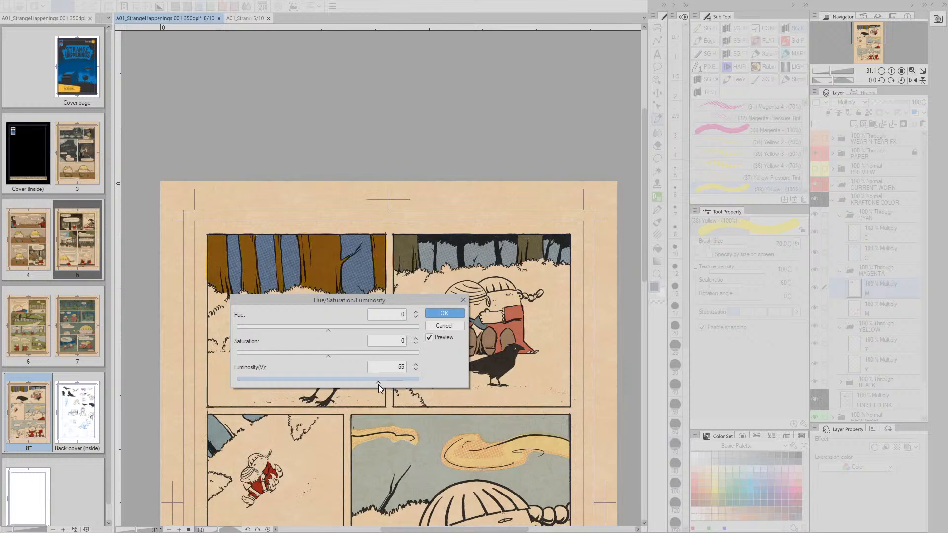
{"action": "left_click", "coordinate": [379, 384]}
{"action": "mouse_move", "coordinate": [369, 384]}
{"action": "left_mouse_down"}
{"action": "mouse_move", "coordinate": [349, 383]}
{"action": "mouse_move", "coordinate": [368, 384]}
{"action": "left_mouse_up"}
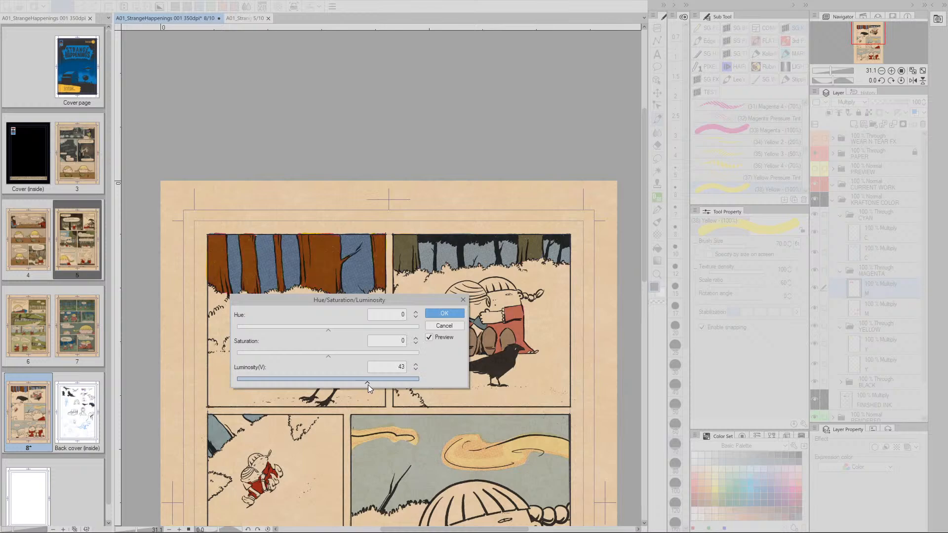
{"action": "left_click", "coordinate": [440, 314]}
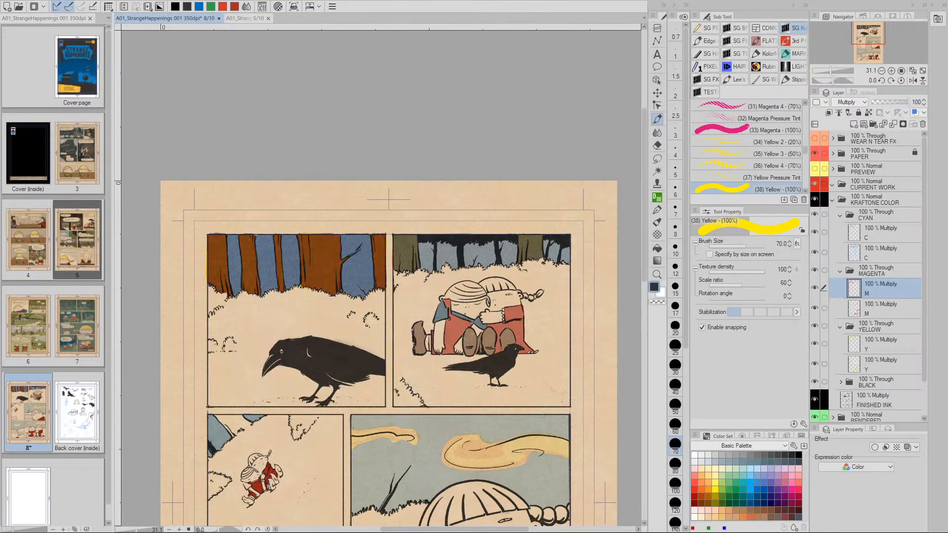
Step: Lighten the upper yellow layer with a Hue/Saturation/Luminosity correction, setting luminosity to 20
{"action": "left_click", "coordinate": [856, 350]}
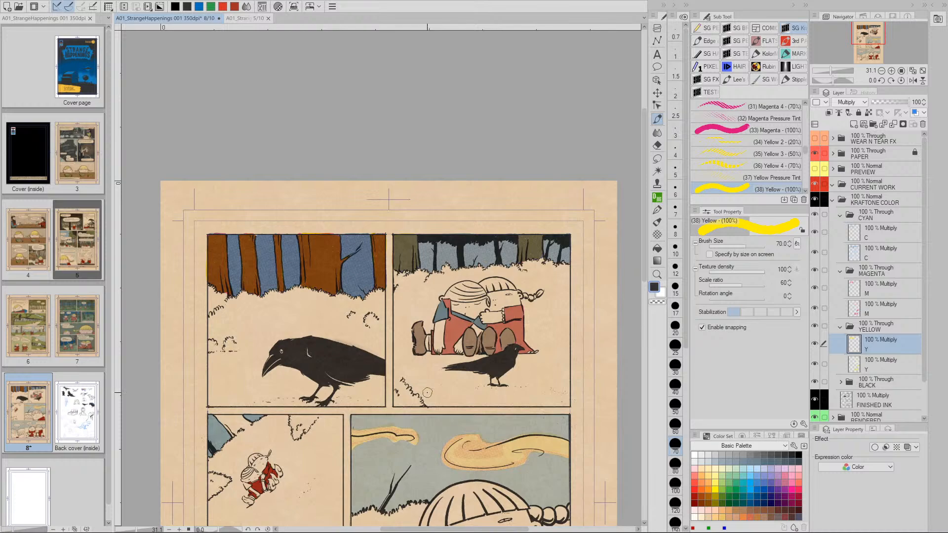
{"action": "key", "text": "ctrl+u"}
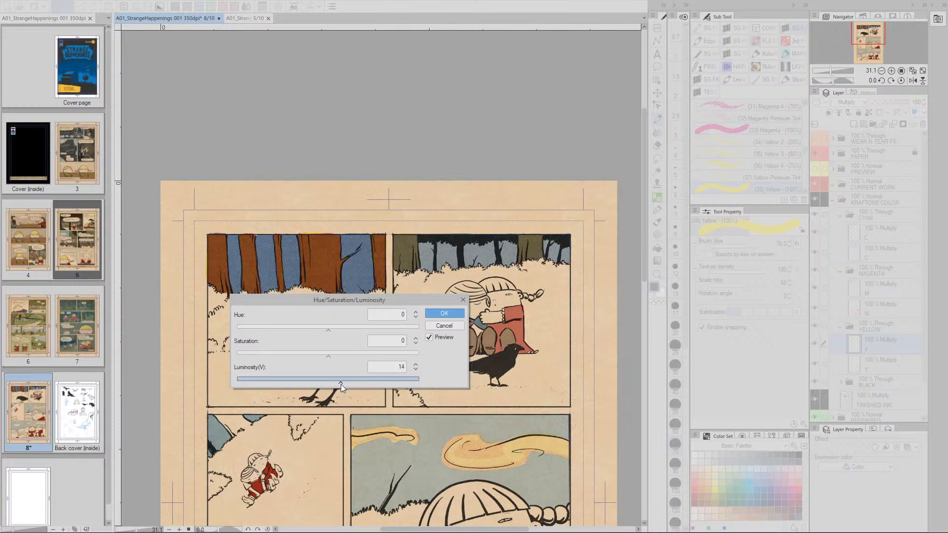
{"action": "left_click_drag", "start_coordinate": [303, 384], "coordinate": [347, 386]}
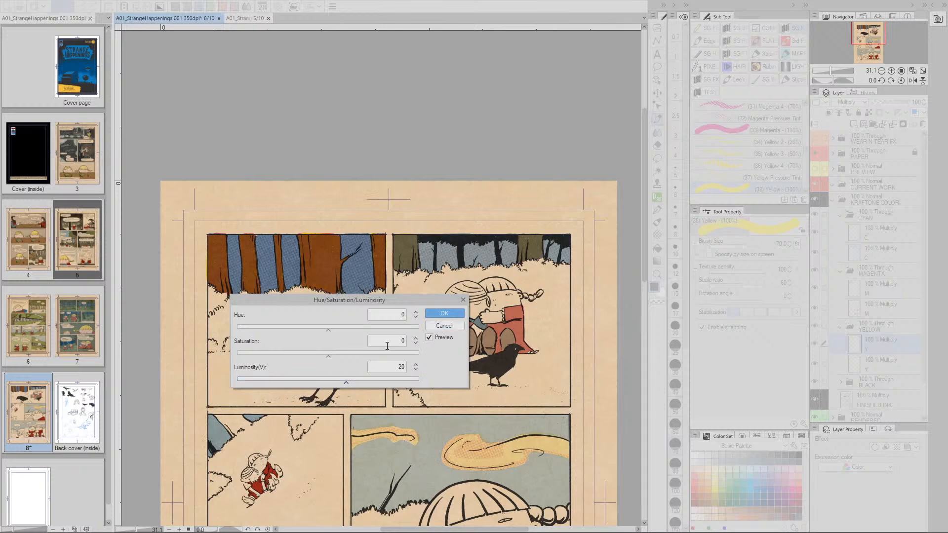
{"action": "left_click", "coordinate": [442, 316]}
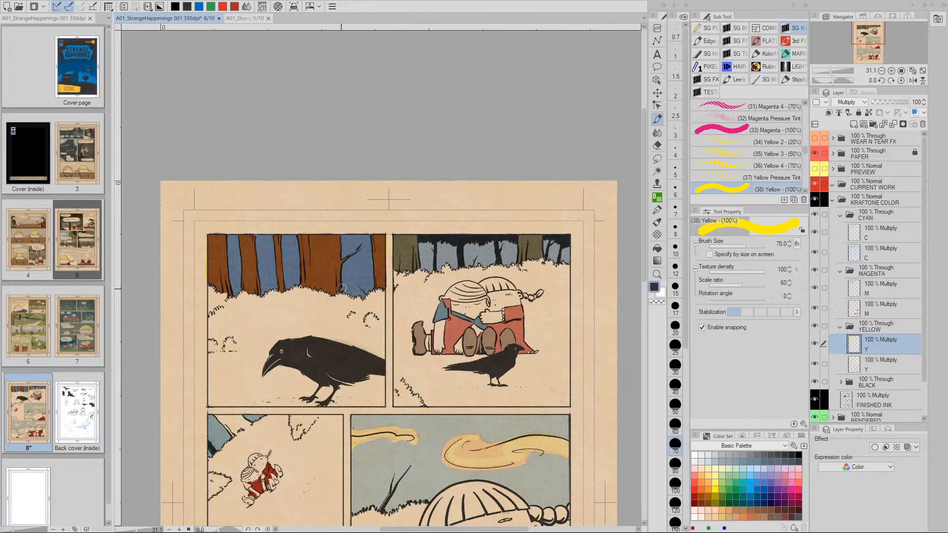
Step: Strengthen the upper cyan layer with a Hue/Saturation/Luminosity correction, setting saturation to 75
{"action": "left_click", "coordinate": [856, 237]}
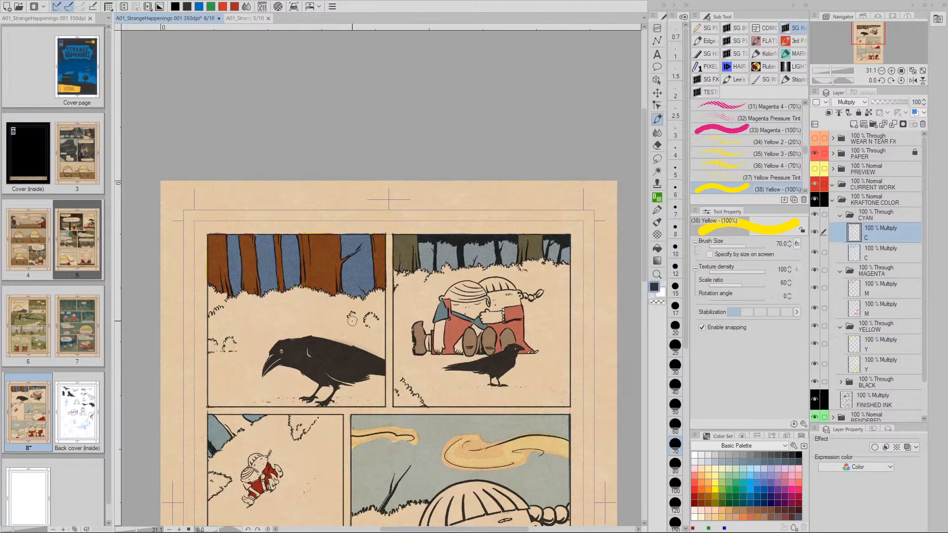
{"action": "key", "text": "ctrl+u"}
{"action": "left_click_drag", "start_coordinate": [327, 358], "coordinate": [366, 357]}
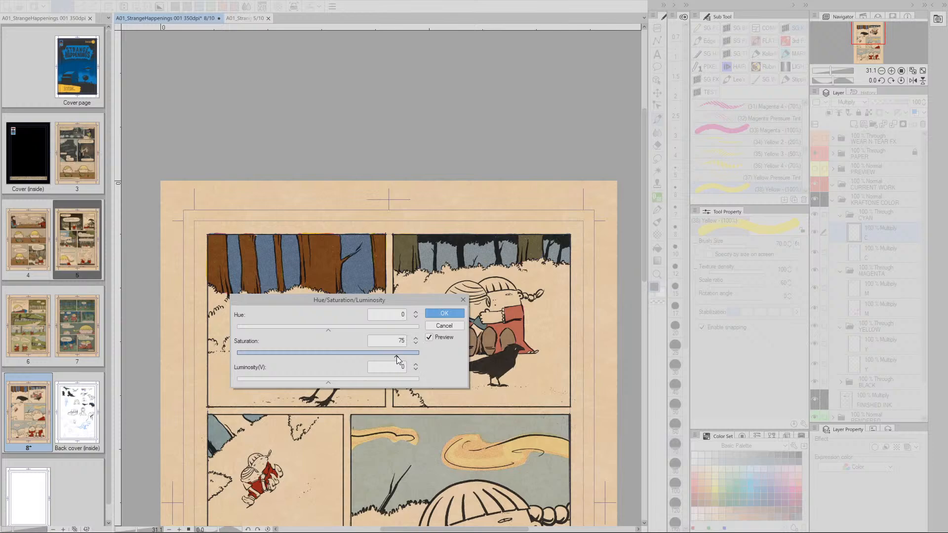
{"action": "left_click", "coordinate": [444, 314]}
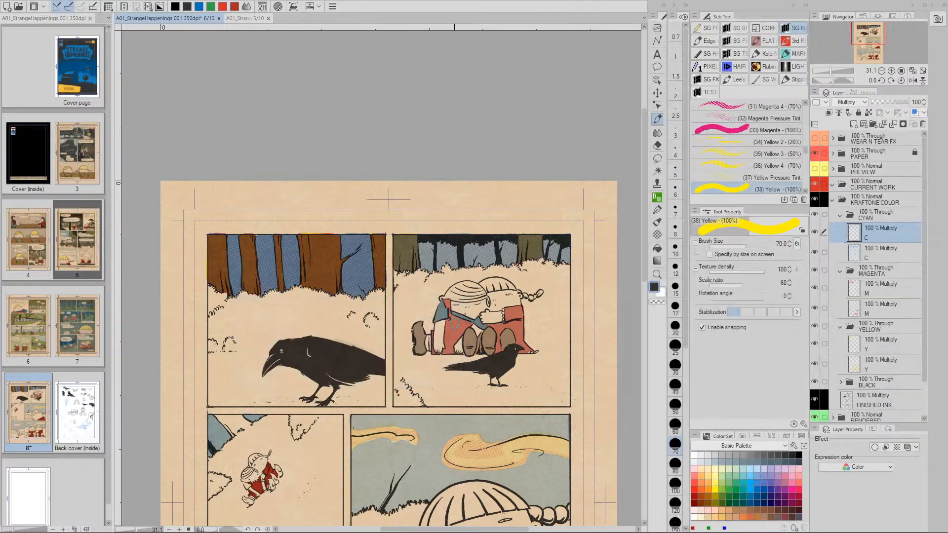
Step: Tune the upper magenta layer with a Hue/Saturation/Luminosity correction, setting saturation to -8 and luminosity to -29
{"action": "left_click", "coordinate": [854, 290]}
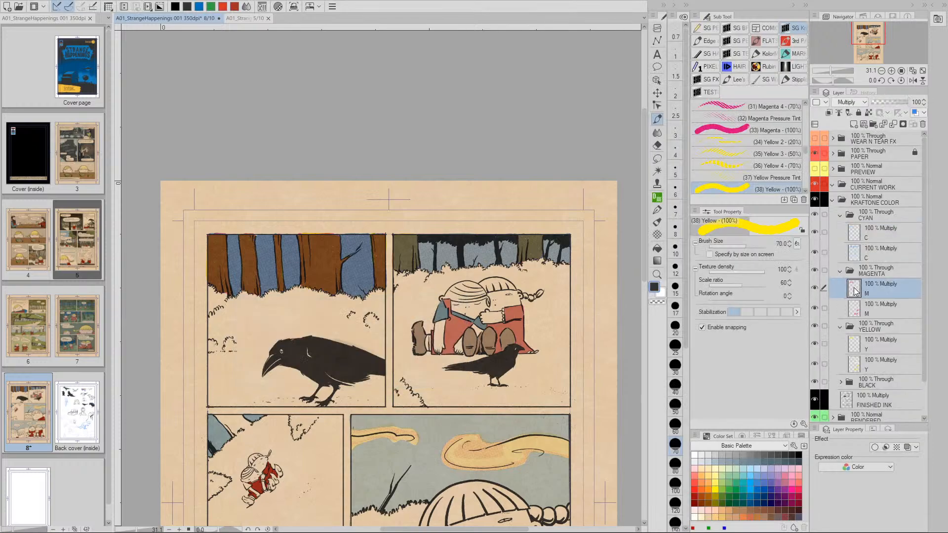
{"action": "key", "text": "ctrl+u"}
{"action": "left_click_drag", "start_coordinate": [327, 379], "coordinate": [376, 380]}
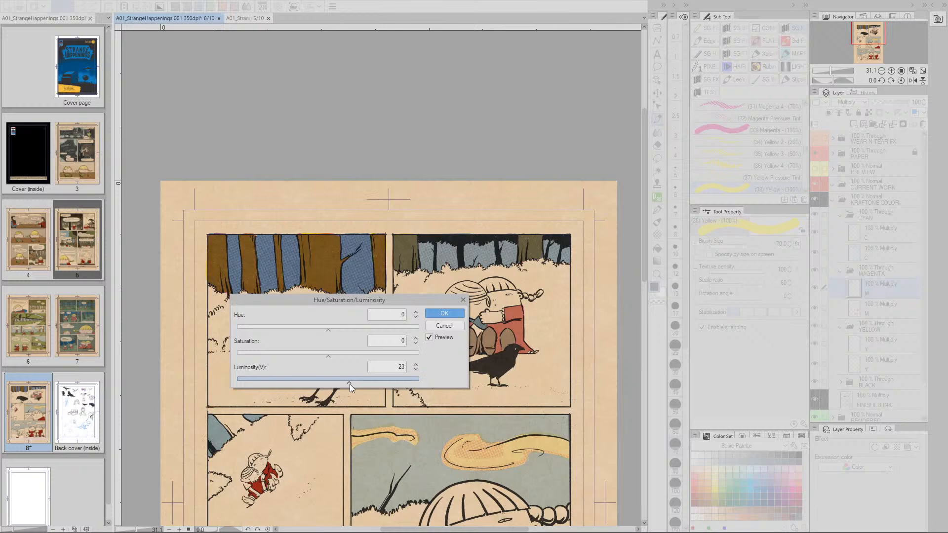
{"action": "left_click_drag", "start_coordinate": [348, 384], "coordinate": [346, 384]}
{"action": "left_click_drag", "start_coordinate": [327, 357], "coordinate": [294, 357]}
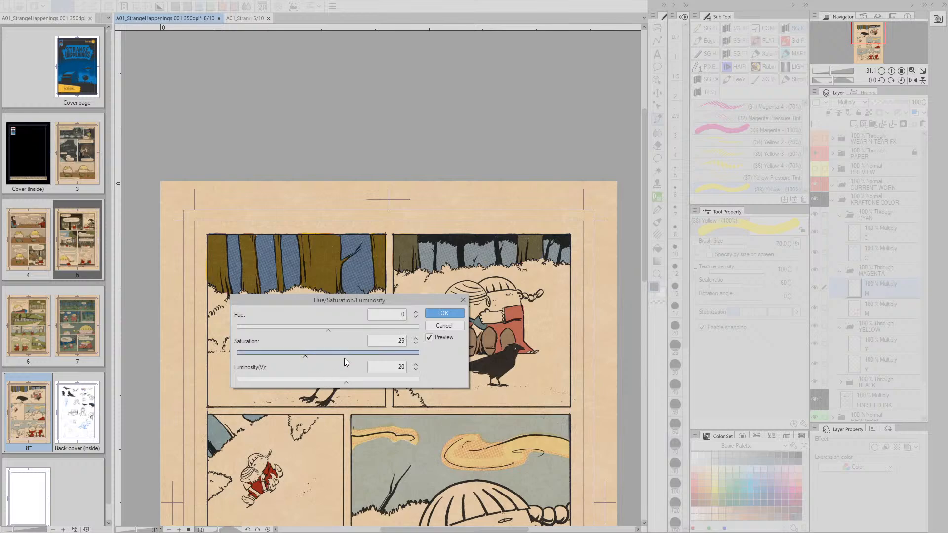
{"action": "left_click", "coordinate": [345, 383]}
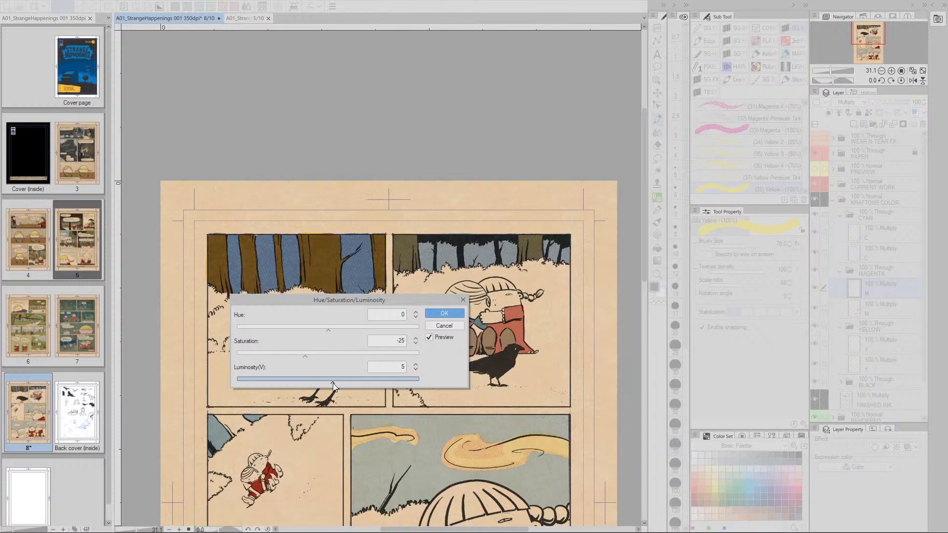
{"action": "left_click_drag", "start_coordinate": [359, 383], "coordinate": [360, 383]}
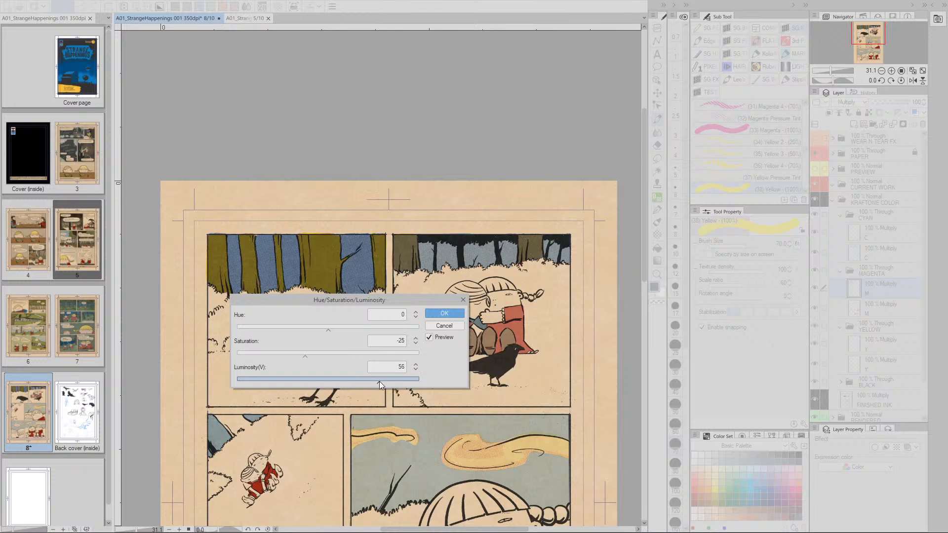
{"action": "left_click_drag", "start_coordinate": [368, 385], "coordinate": [365, 384]}
{"action": "left_click_drag", "start_coordinate": [322, 382], "coordinate": [321, 382]}
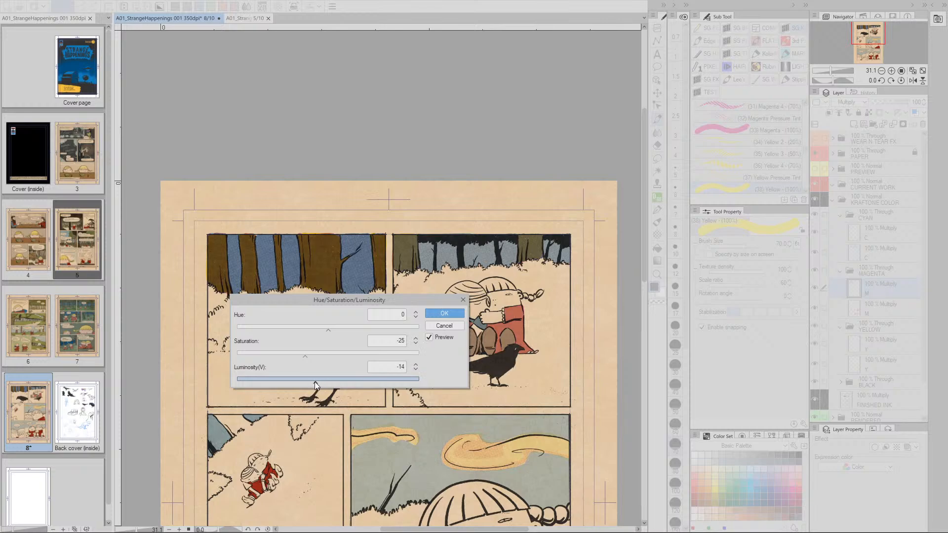
{"action": "left_click_drag", "start_coordinate": [340, 382], "coordinate": [346, 382]}
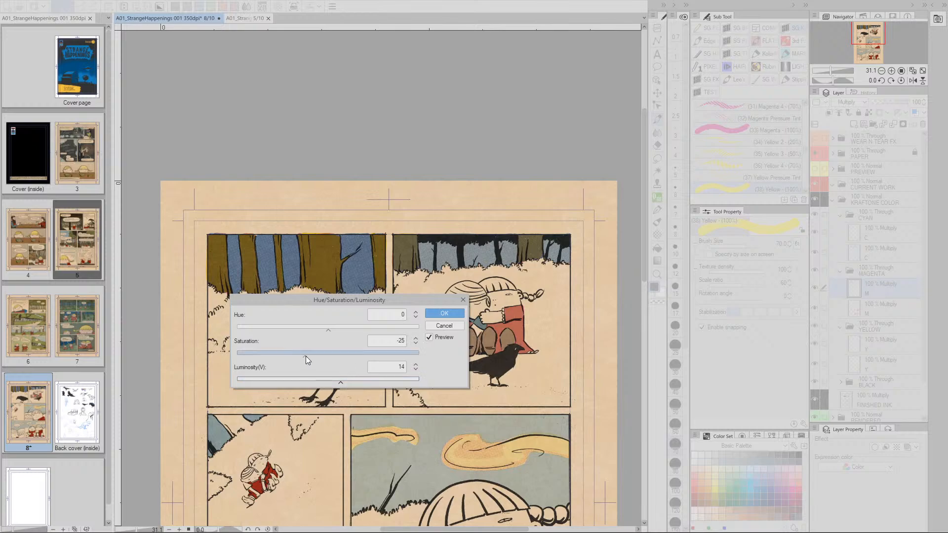
{"action": "mouse_move", "coordinate": [304, 356]}
{"action": "left_mouse_down"}
{"action": "mouse_move", "coordinate": [280, 356]}
{"action": "mouse_move", "coordinate": [318, 362]}
{"action": "left_mouse_up"}
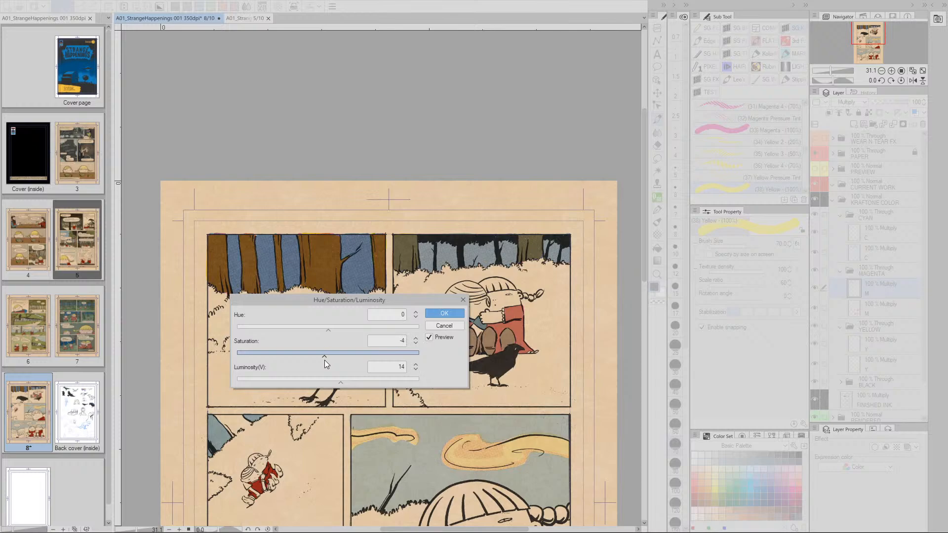
{"action": "left_click_drag", "start_coordinate": [323, 361], "coordinate": [312, 385]}
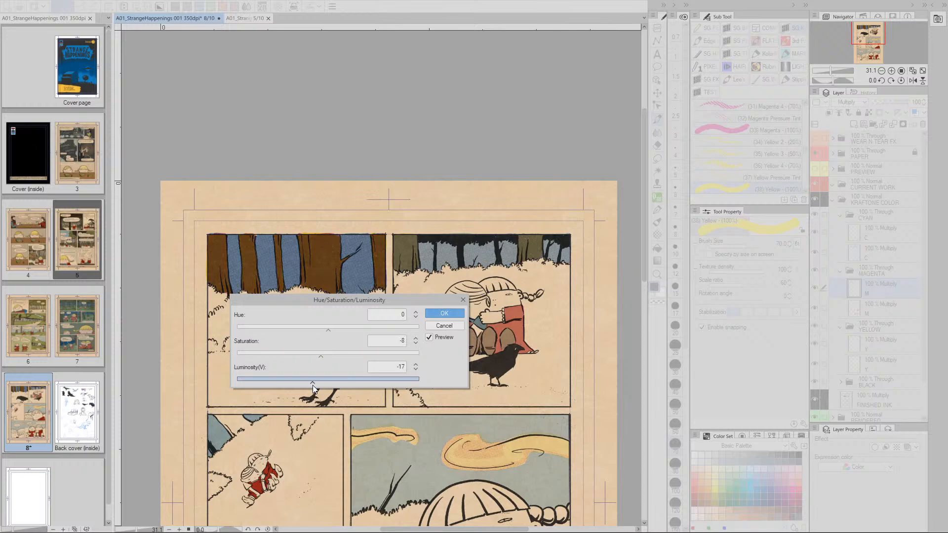
{"action": "left_click_drag", "start_coordinate": [304, 385], "coordinate": [301, 384]}
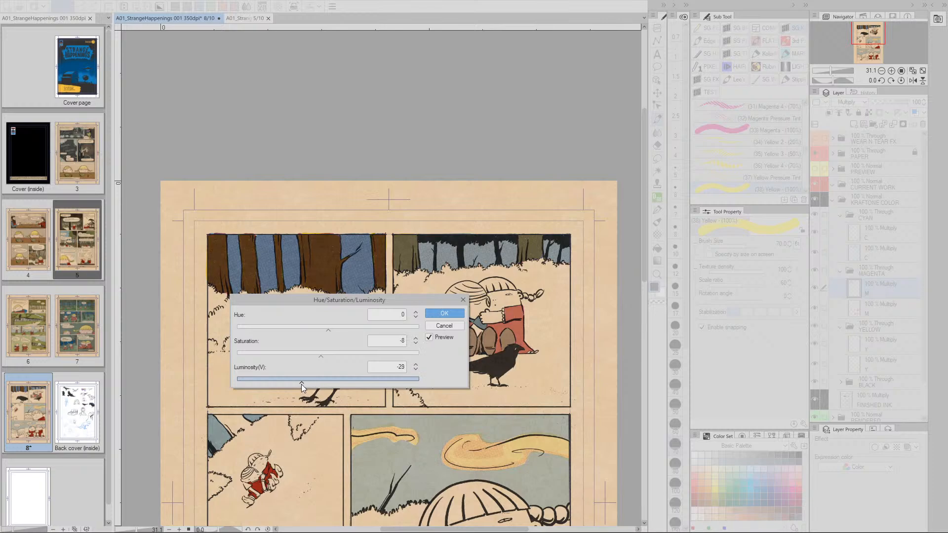
{"action": "left_click", "coordinate": [442, 316]}
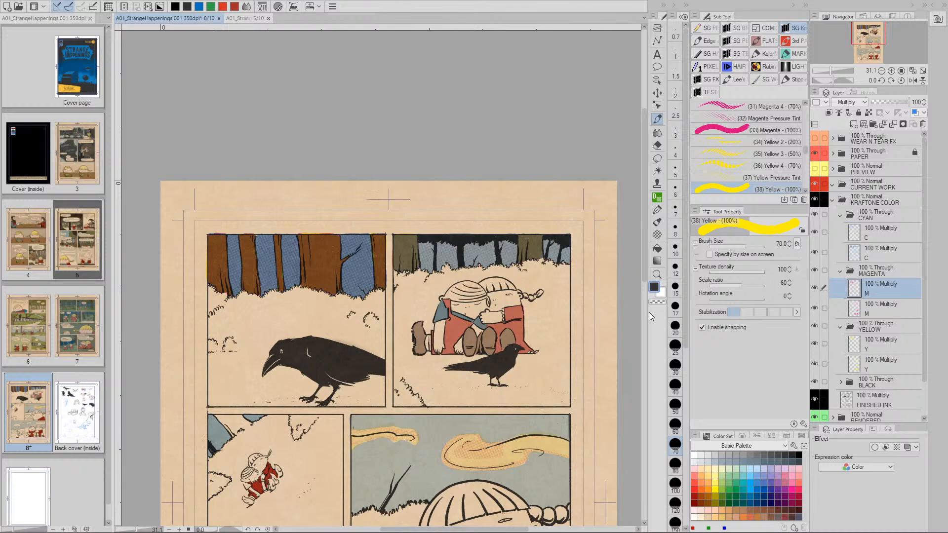
Step: Lighten the upper magenta layer with another Hue/Saturation/Luminosity correction, setting luminosity to 40
{"action": "key", "text": "ctrl+u"}
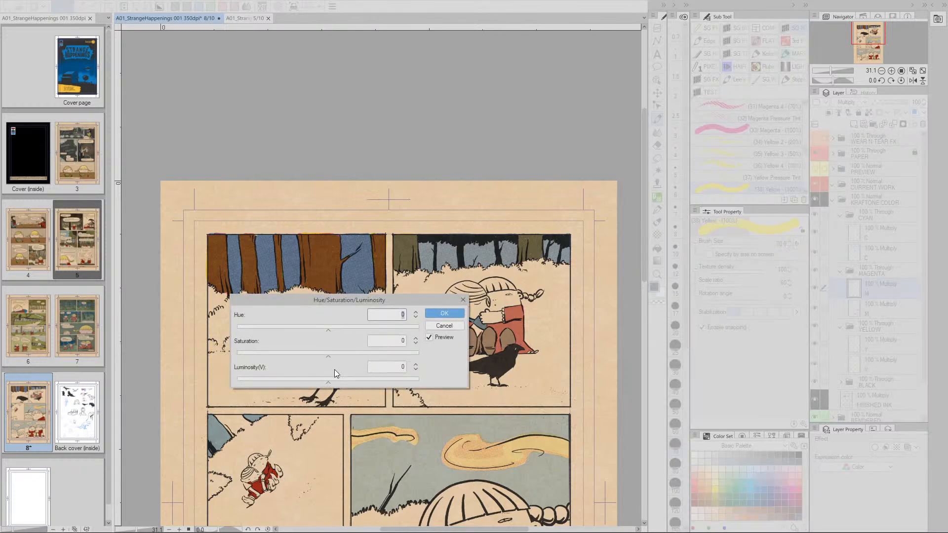
{"action": "left_click_drag", "start_coordinate": [332, 380], "coordinate": [362, 384]}
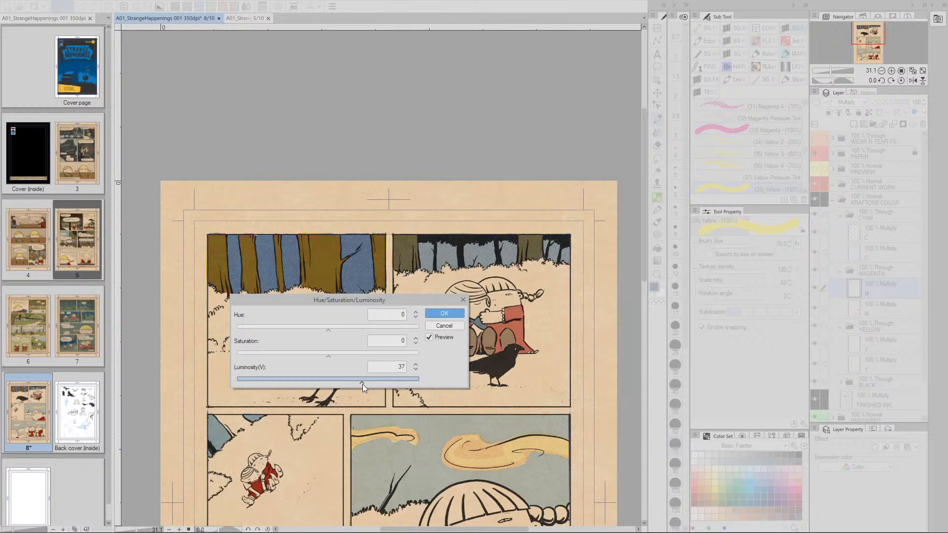
{"action": "mouse_move", "coordinate": [377, 384]}
{"action": "left_mouse_down"}
{"action": "mouse_move", "coordinate": [401, 384]}
{"action": "mouse_move", "coordinate": [385, 384]}
{"action": "left_mouse_up"}
{"action": "left_click", "coordinate": [415, 371]}
{"action": "left_click", "coordinate": [415, 370]}
{"action": "left_click", "coordinate": [416, 371]}
{"action": "left_click", "coordinate": [415, 370]}
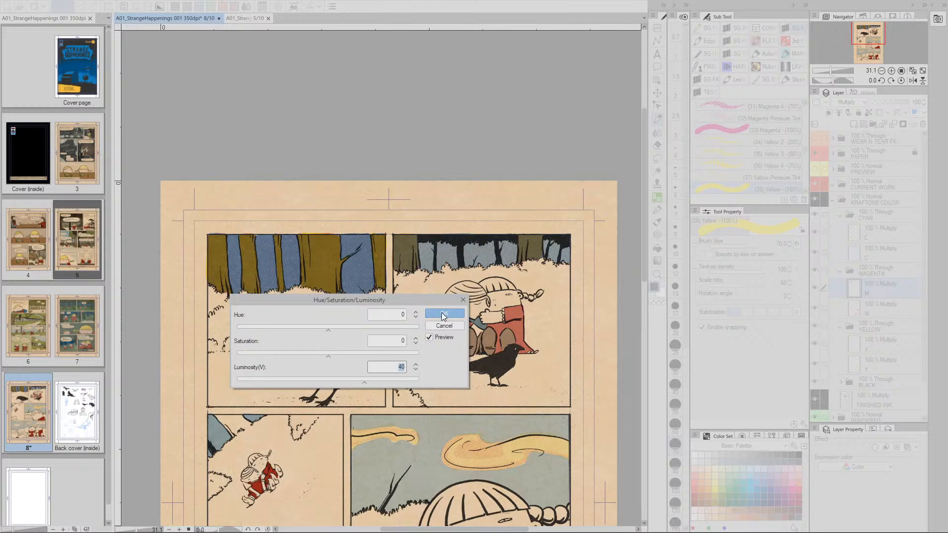
{"action": "left_click", "coordinate": [441, 313]}
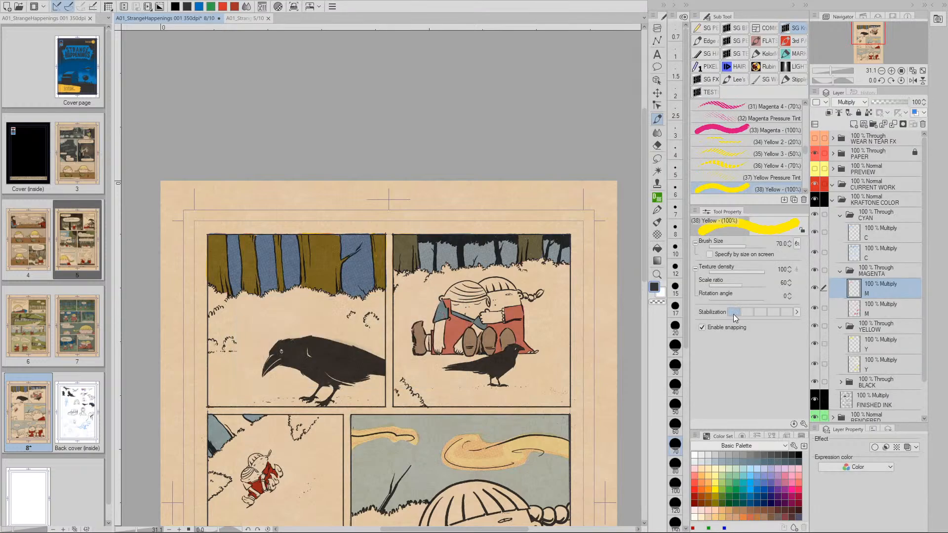
Step: Mute the upper yellow layer with a Hue/Saturation/Luminosity correction, setting saturation to -45 and luminosity to about 27
{"action": "left_click", "coordinate": [859, 346]}
{"action": "key", "text": "ctrl+u"}
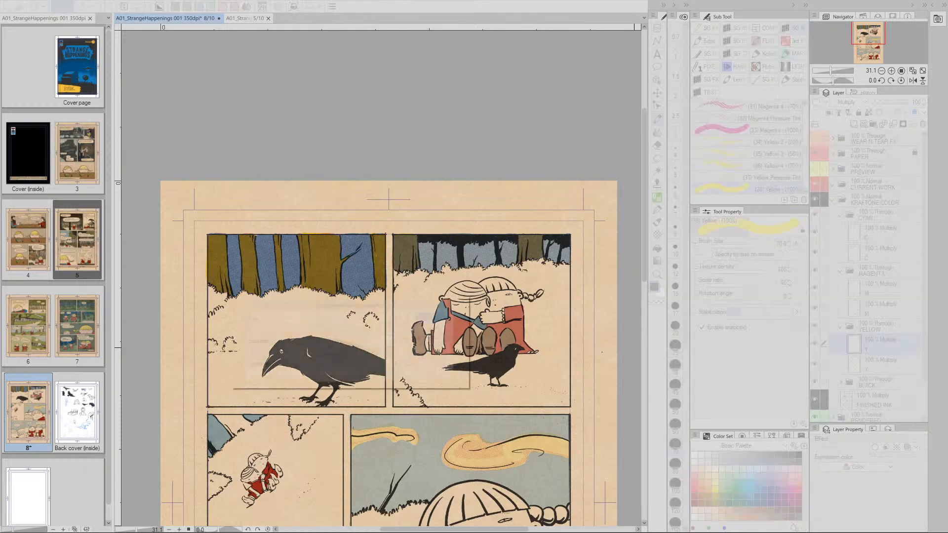
{"action": "left_click_drag", "start_coordinate": [327, 381], "coordinate": [359, 384]}
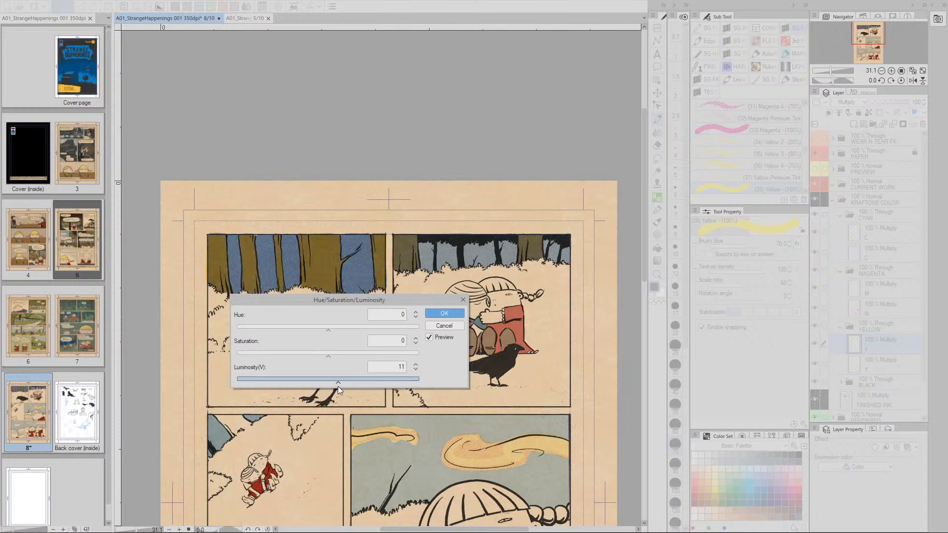
{"action": "left_click_drag", "start_coordinate": [322, 383], "coordinate": [317, 383]}
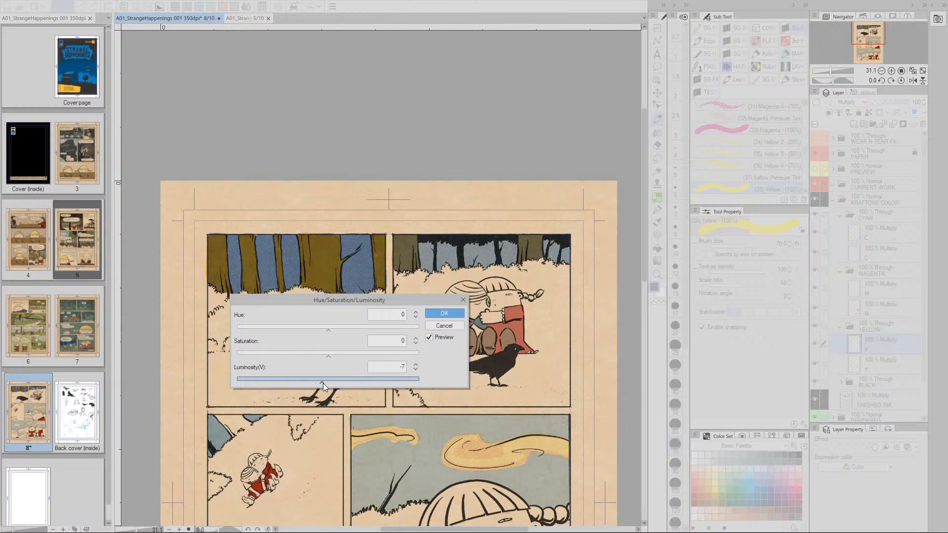
{"action": "left_click", "coordinate": [415, 364]}
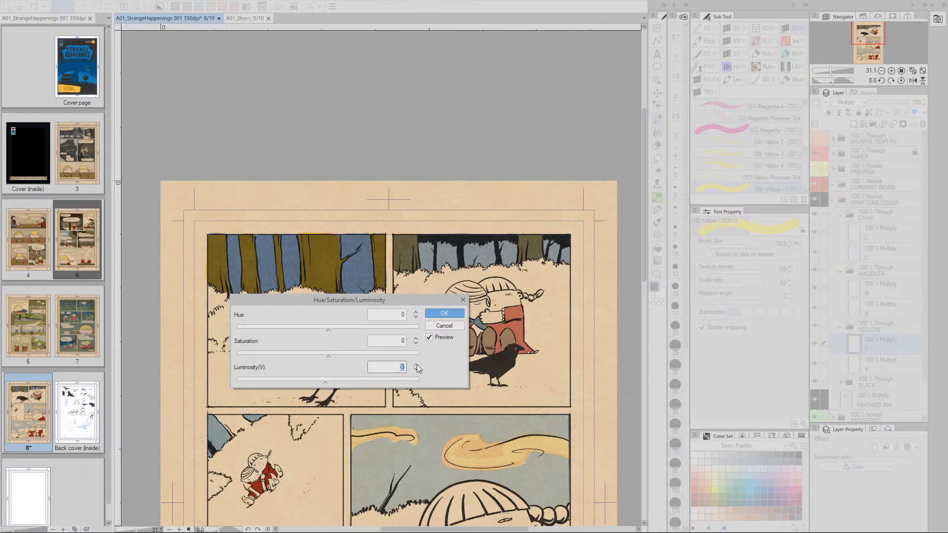
{"action": "left_click", "coordinate": [415, 365]}
{"action": "left_click_drag", "start_coordinate": [328, 357], "coordinate": [324, 357]}
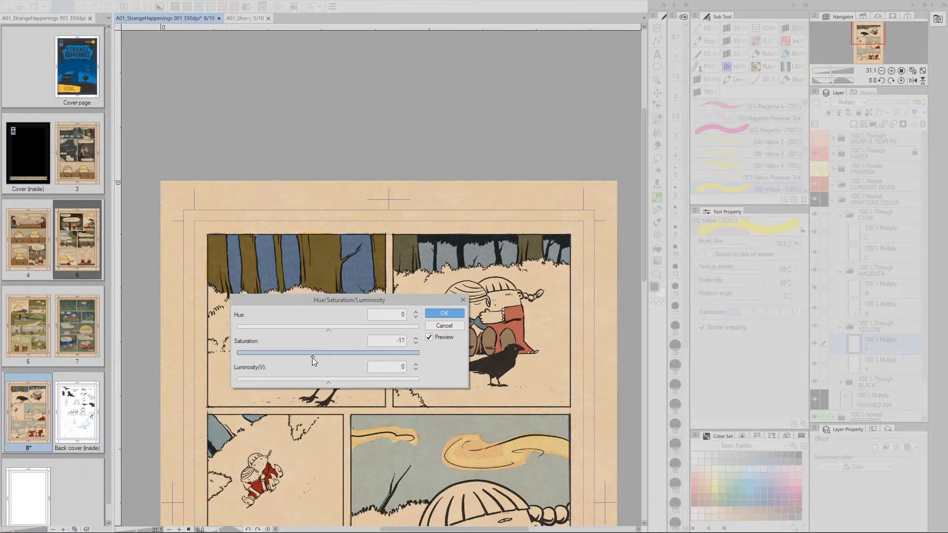
{"action": "left_click_drag", "start_coordinate": [298, 358], "coordinate": [288, 357]}
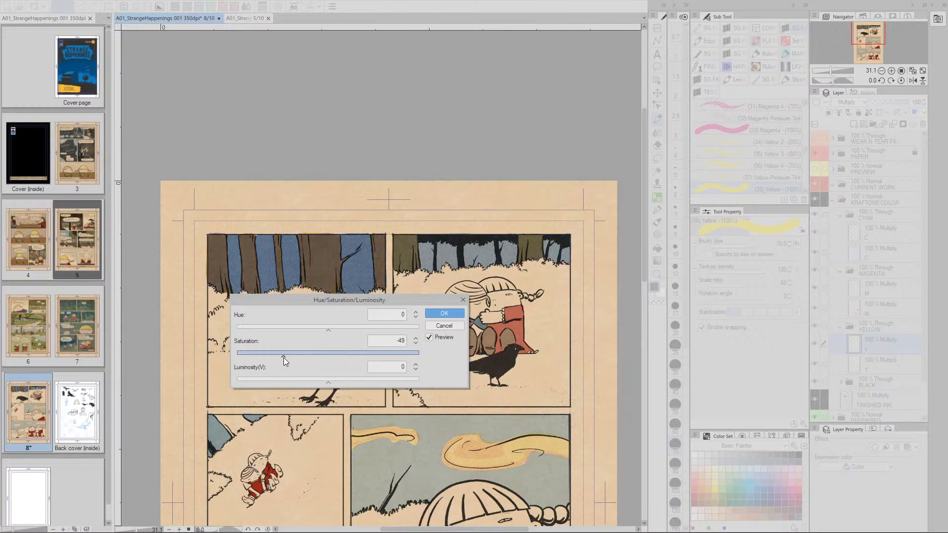
{"action": "left_click_drag", "start_coordinate": [285, 357], "coordinate": [286, 362]}
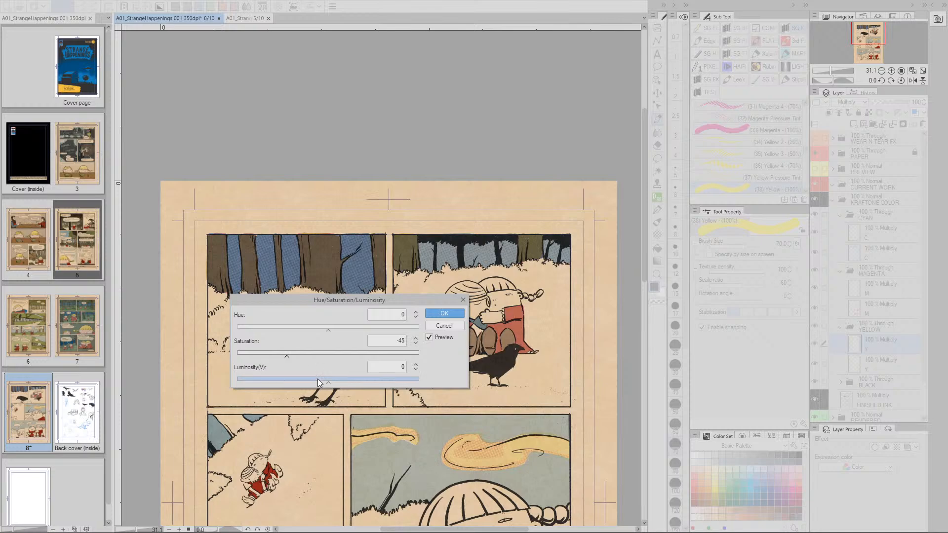
{"action": "left_click_drag", "start_coordinate": [330, 384], "coordinate": [370, 383]}
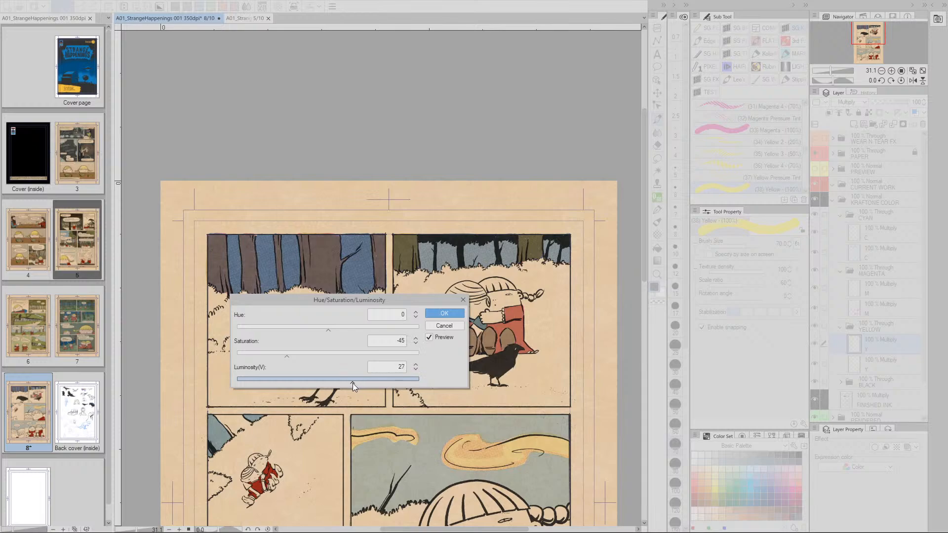
{"action": "mouse_move", "coordinate": [351, 384]}
{"action": "left_mouse_down"}
{"action": "mouse_move", "coordinate": [298, 384]}
{"action": "mouse_move", "coordinate": [350, 383]}
{"action": "left_mouse_up"}
{"action": "left_click", "coordinate": [444, 313]}
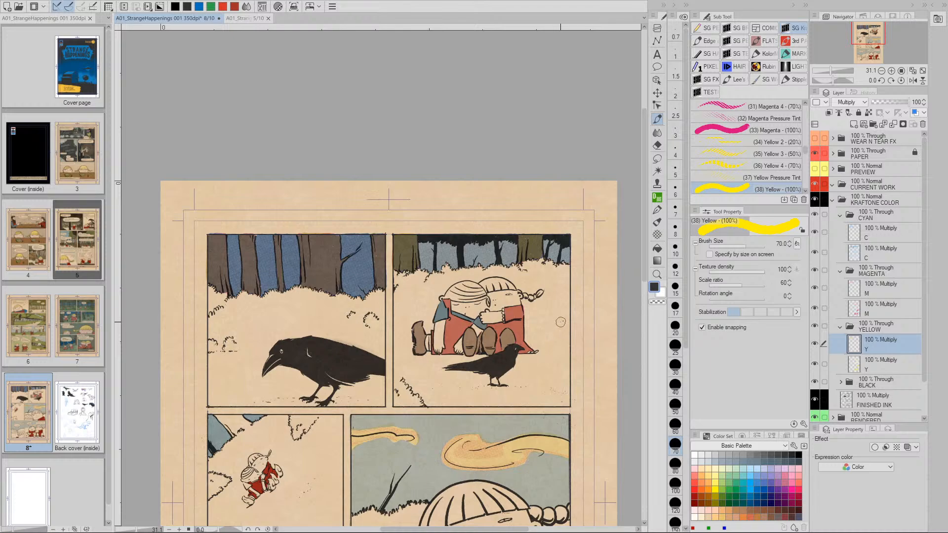
Step: Reduce the upper magenta layer's strength with a Hue/Saturation/Luminosity correction, setting luminosity to 34
{"action": "left_click", "coordinate": [858, 291]}
{"action": "key", "text": "ctrl+u"}
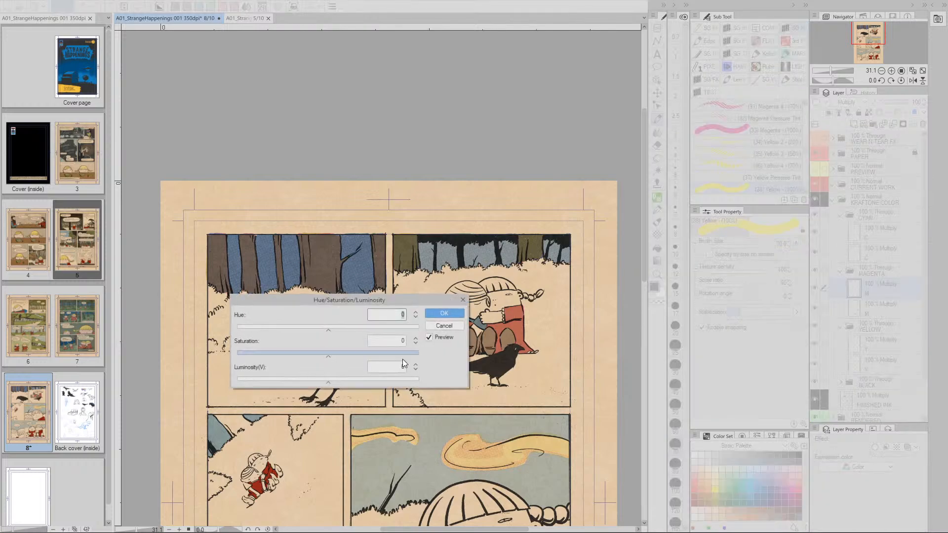
{"action": "left_click_drag", "start_coordinate": [327, 382], "coordinate": [363, 386]}
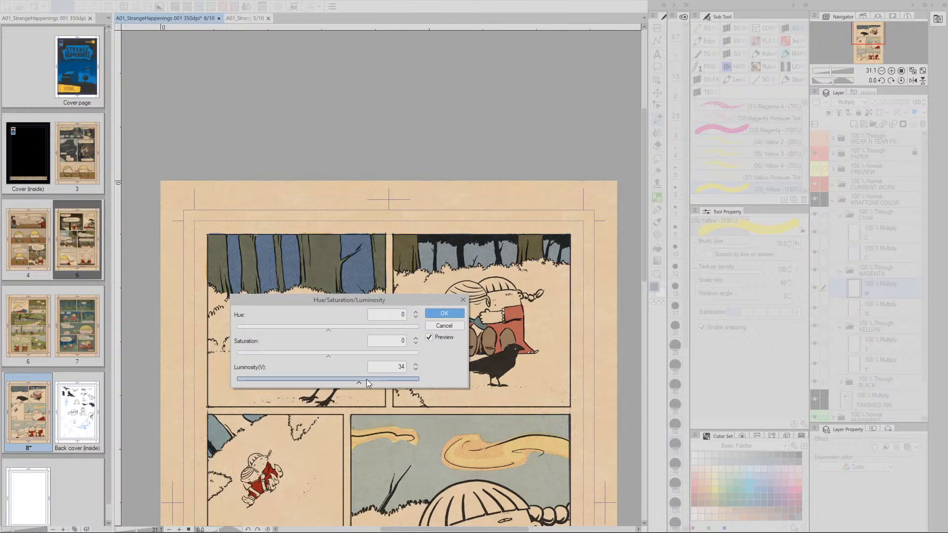
{"action": "left_click", "coordinate": [444, 314]}
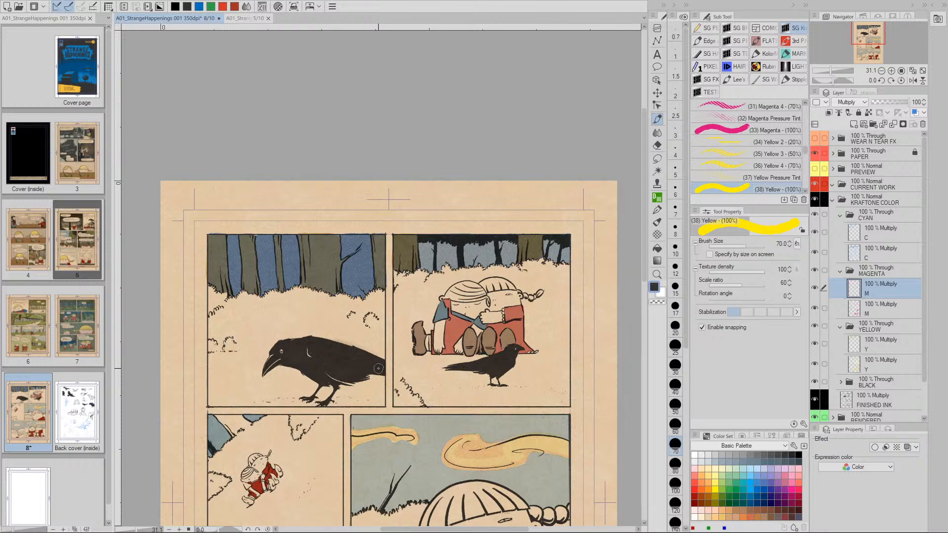
Step: Weaken the upper yellow layer further with a Hue/Saturation/Luminosity correction, setting saturation to -39 and luminosity to 26
{"action": "left_click", "coordinate": [856, 347]}
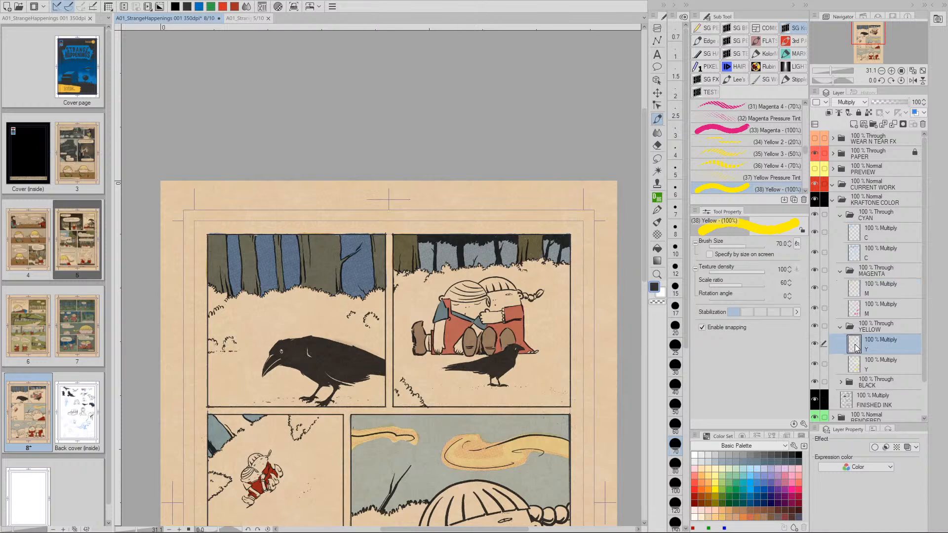
{"action": "key", "text": "ctrl+u"}
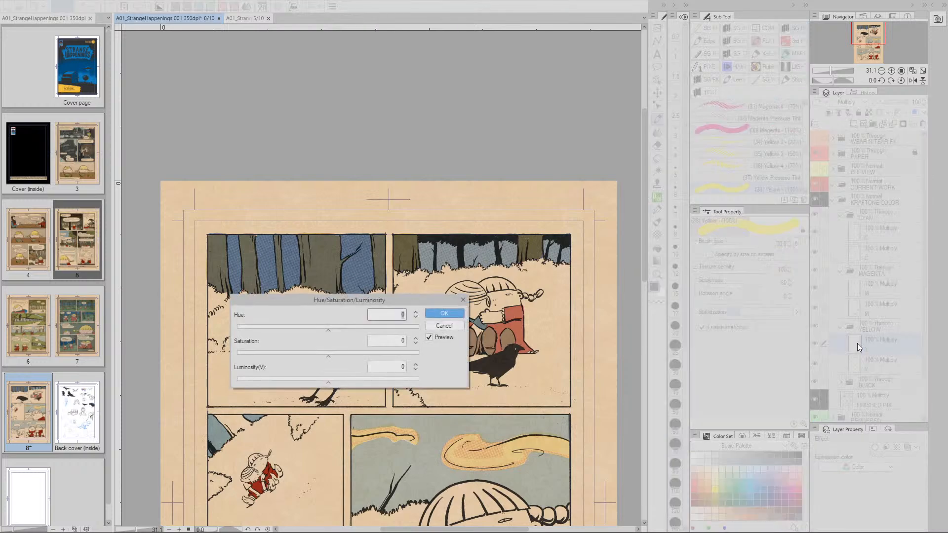
{"action": "left_click_drag", "start_coordinate": [348, 302], "coordinate": [346, 354]}
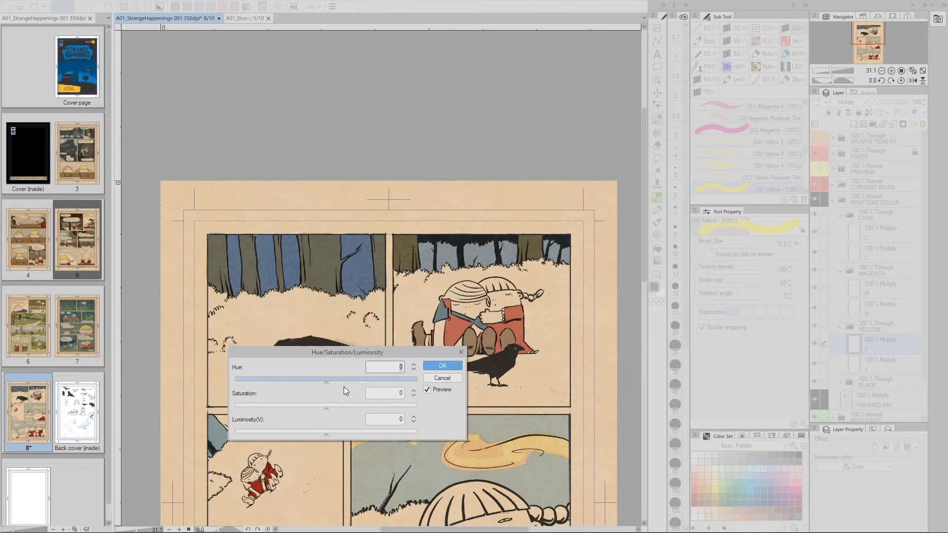
{"action": "left_click_drag", "start_coordinate": [328, 410], "coordinate": [323, 436]}
{"action": "left_click", "coordinate": [327, 432]}
{"action": "left_click", "coordinate": [319, 407]}
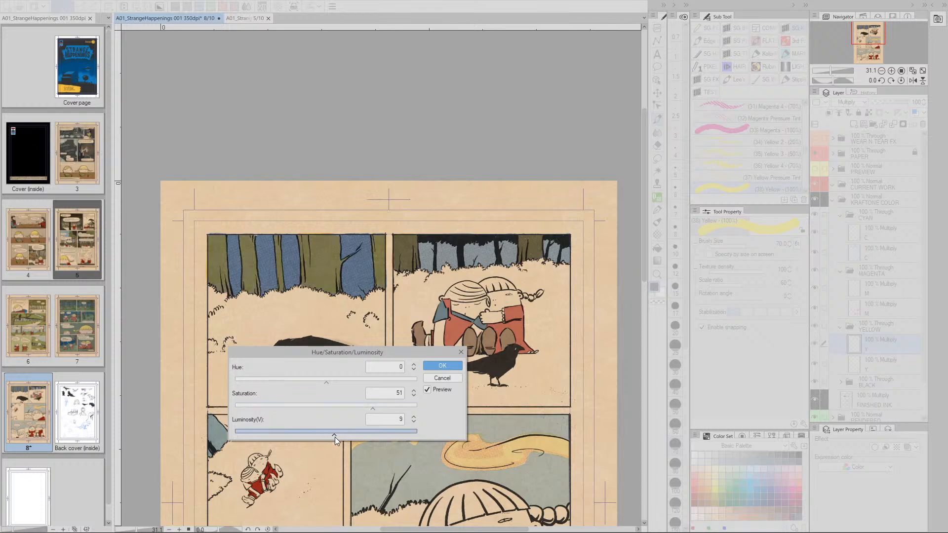
{"action": "left_click_drag", "start_coordinate": [336, 436], "coordinate": [363, 409]}
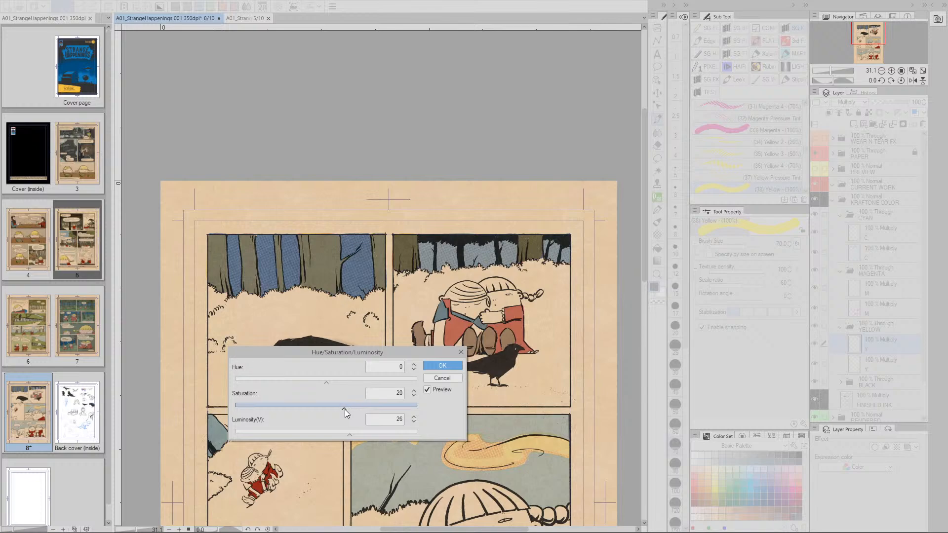
{"action": "left_click_drag", "start_coordinate": [313, 409], "coordinate": [288, 408]}
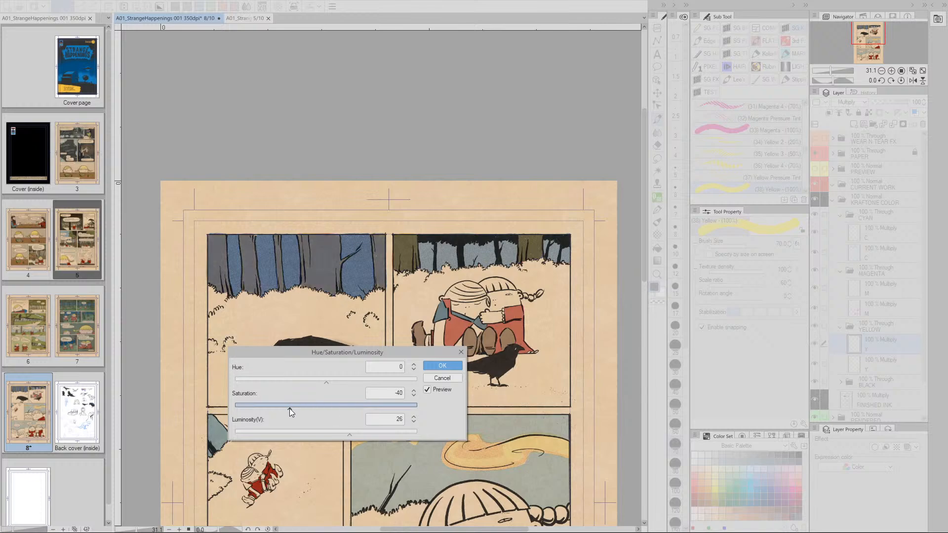
{"action": "left_click_drag", "start_coordinate": [290, 408], "coordinate": [290, 410]}
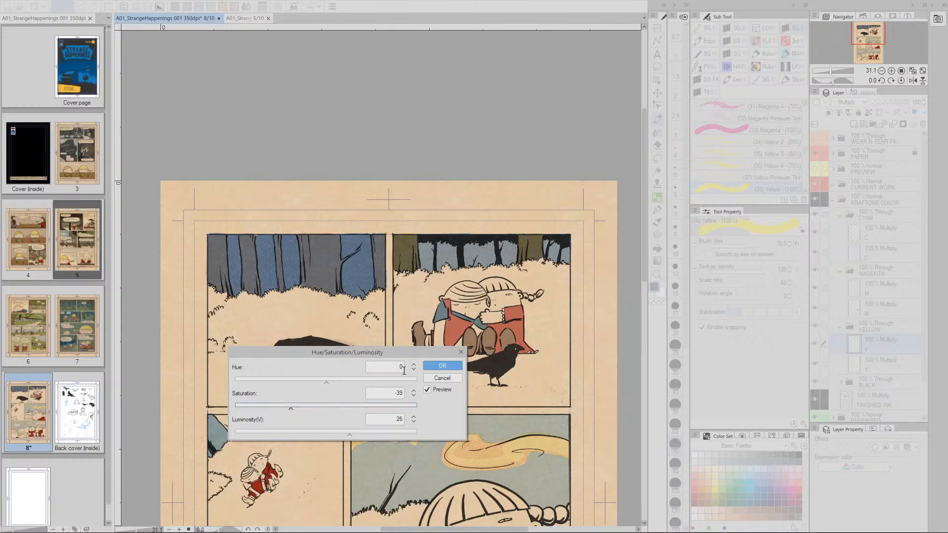
{"action": "left_click", "coordinate": [439, 367]}
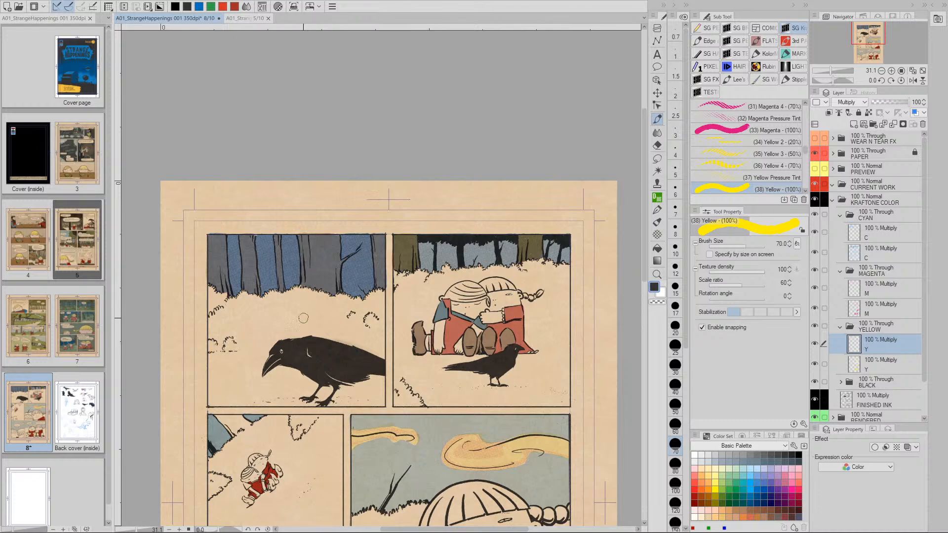
Step: Inspect the tree colors in the first panel against the forest, couple and crow in the second panel
{"action": "left_click_drag", "start_coordinate": [526, 311], "coordinate": [491, 303]}
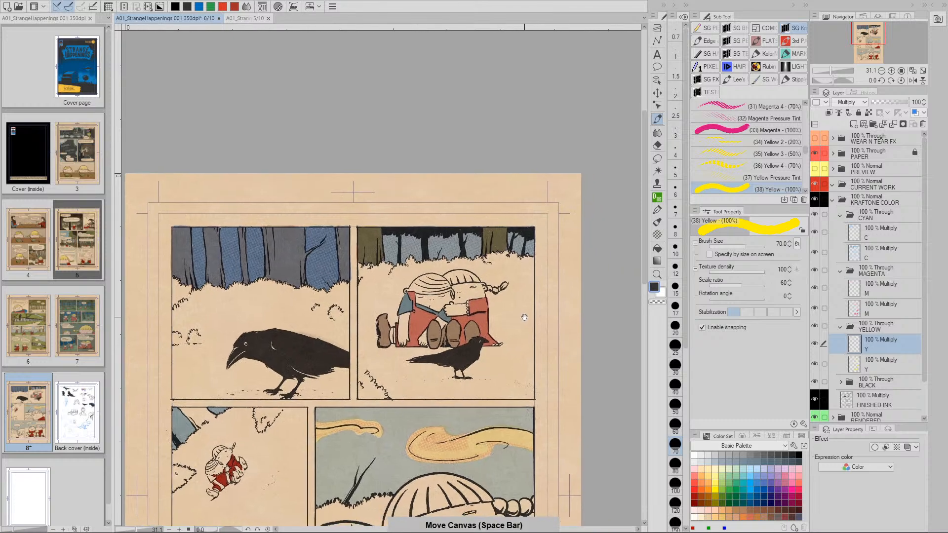
{"action": "key", "text": "/"}
{"action": "left_click", "coordinate": [512, 319]}
{"action": "left_click_drag", "start_coordinate": [511, 322], "coordinate": [589, 322]}
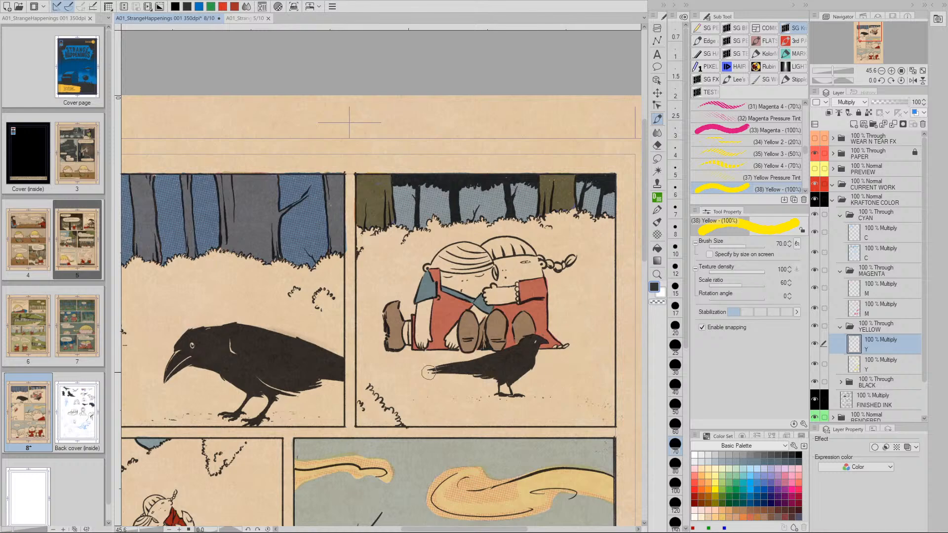
{"action": "key", "text": "space"}
{"action": "mouse_move", "coordinate": [432, 370]}
{"action": "left_mouse_down"}
{"action": "mouse_move", "coordinate": [542, 387]}
{"action": "mouse_move", "coordinate": [489, 385]}
{"action": "left_mouse_up"}
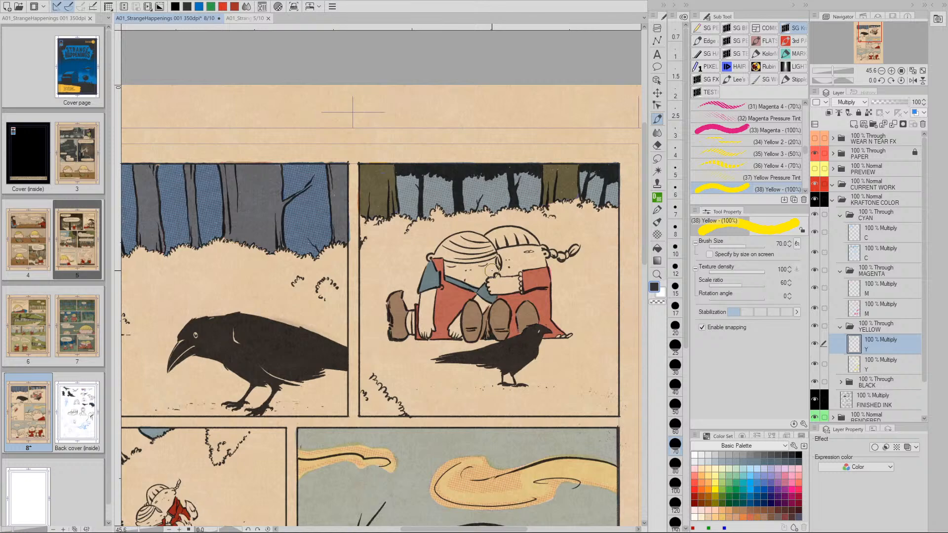
{"action": "key", "text": "space"}
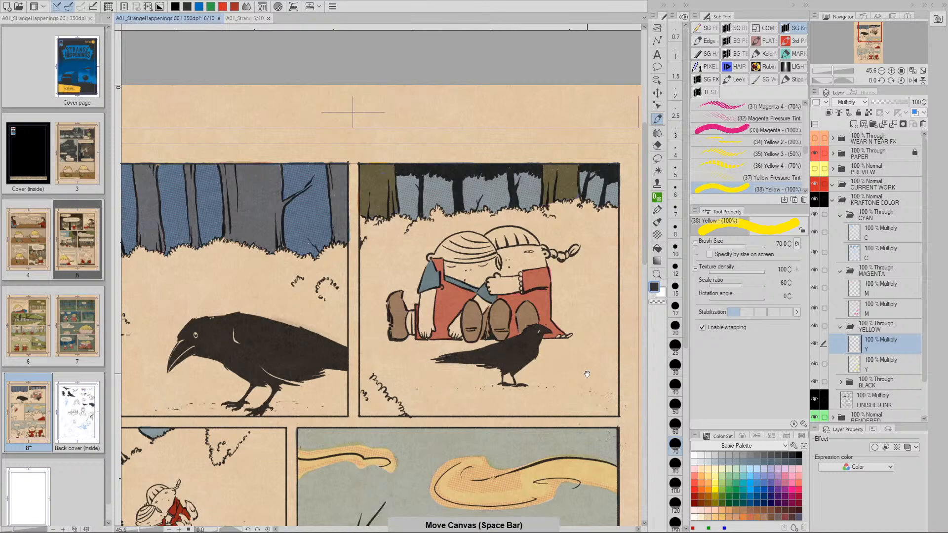
{"action": "left_click_drag", "start_coordinate": [588, 339], "coordinate": [553, 324]}
{"action": "key", "text": "space"}
{"action": "left_click_drag", "start_coordinate": [261, 192], "coordinate": [303, 187]}
{"action": "key", "text": "space"}
{"action": "left_click_drag", "start_coordinate": [205, 215], "coordinate": [327, 224]}
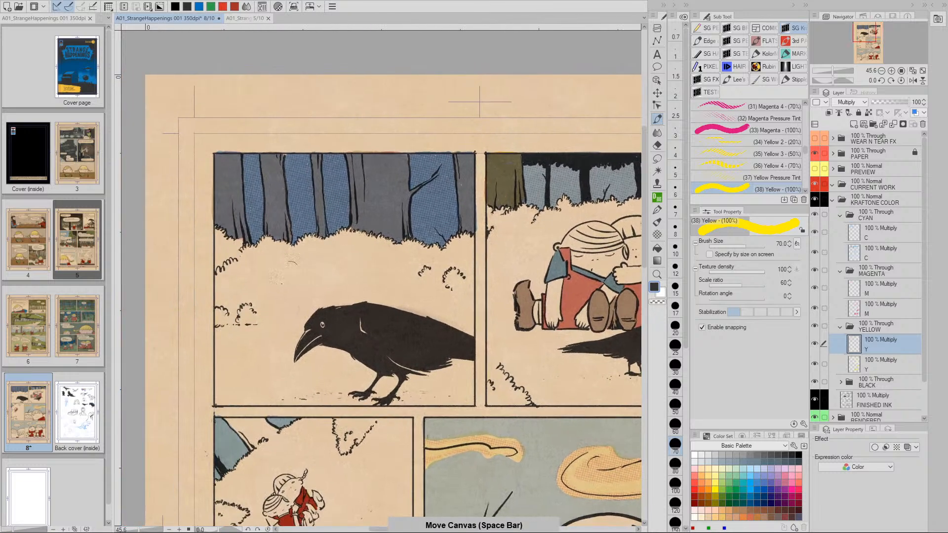
{"action": "key", "text": "space"}
{"action": "left_click_drag", "start_coordinate": [444, 324], "coordinate": [263, 295]}
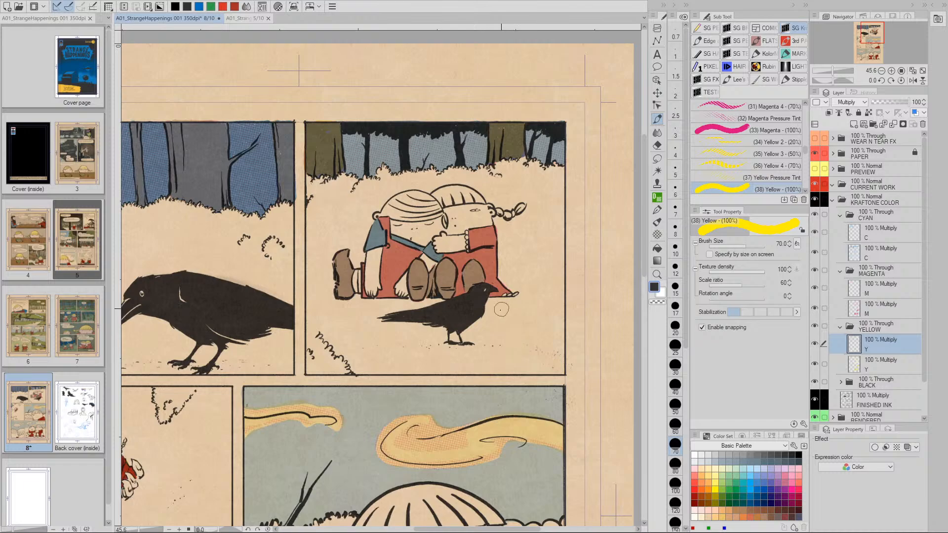
{"action": "key", "text": "space"}
{"action": "mouse_move", "coordinate": [377, 357]}
{"action": "left_mouse_down"}
{"action": "mouse_move", "coordinate": [489, 364]}
{"action": "mouse_move", "coordinate": [415, 335]}
{"action": "mouse_move", "coordinate": [378, 334]}
{"action": "left_mouse_up"}
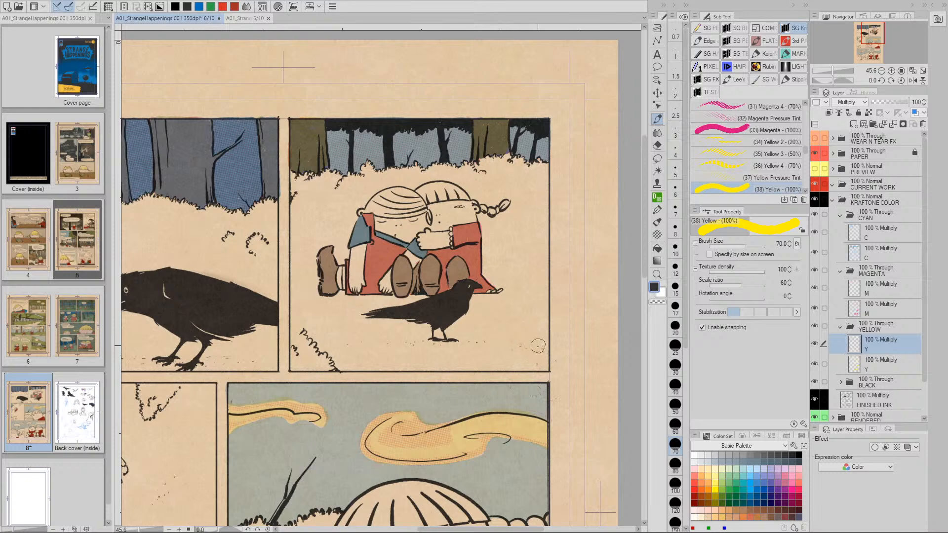
{"action": "key", "text": "space"}
{"action": "left_click_drag", "start_coordinate": [536, 353], "coordinate": [573, 352]}
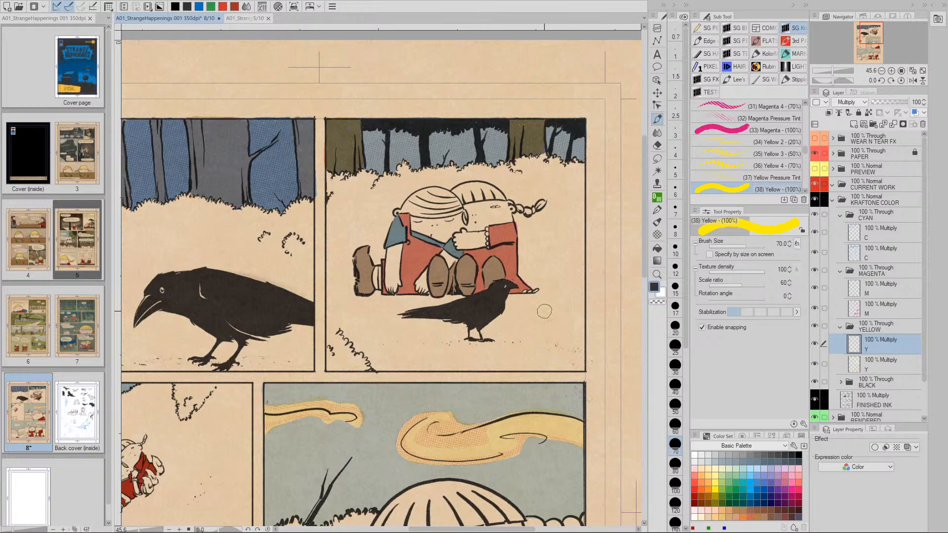
Step: Save the page, and select the embracing couple and crow in the second panel on the FINISHED INK layer with SHRINK 1
{"action": "key", "text": "ctrl+s"}
{"action": "left_click", "coordinate": [657, 159]}
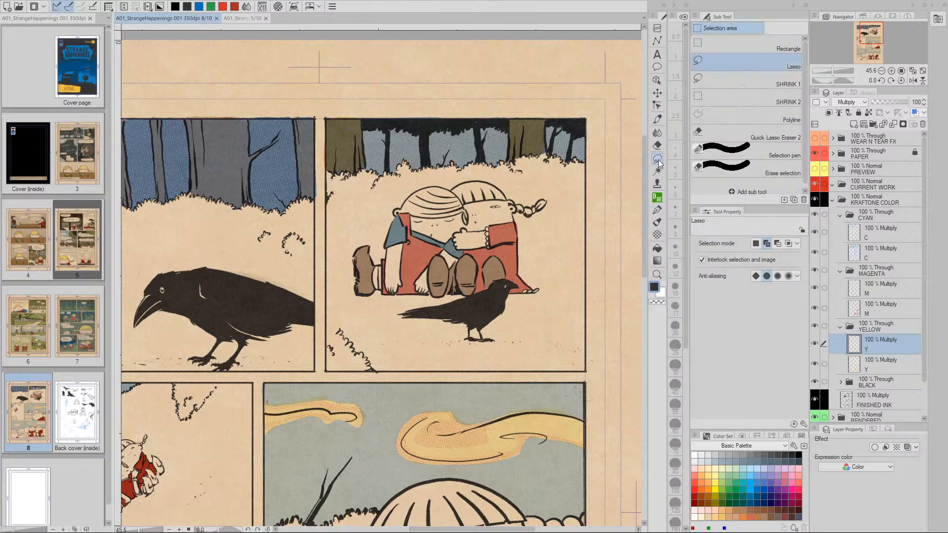
{"action": "left_click", "coordinate": [720, 87]}
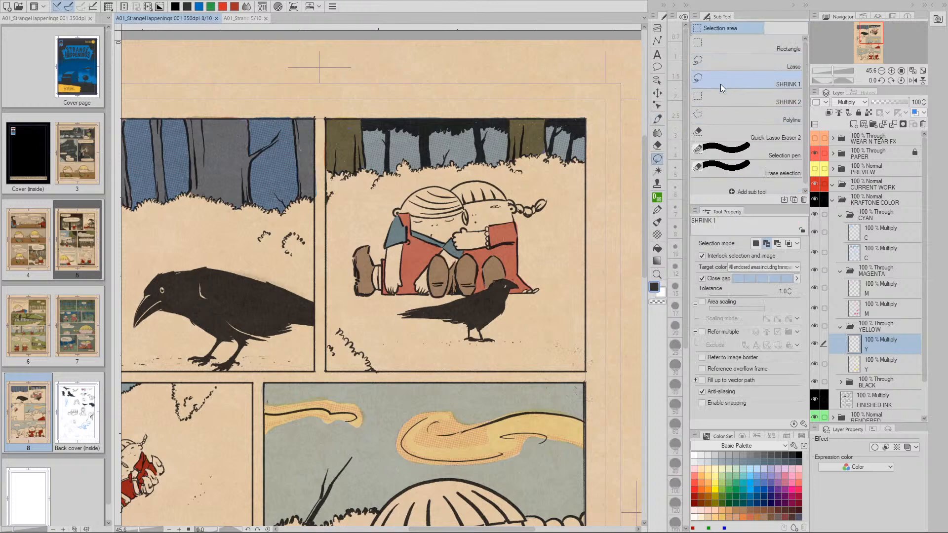
{"action": "left_click", "coordinate": [861, 397]}
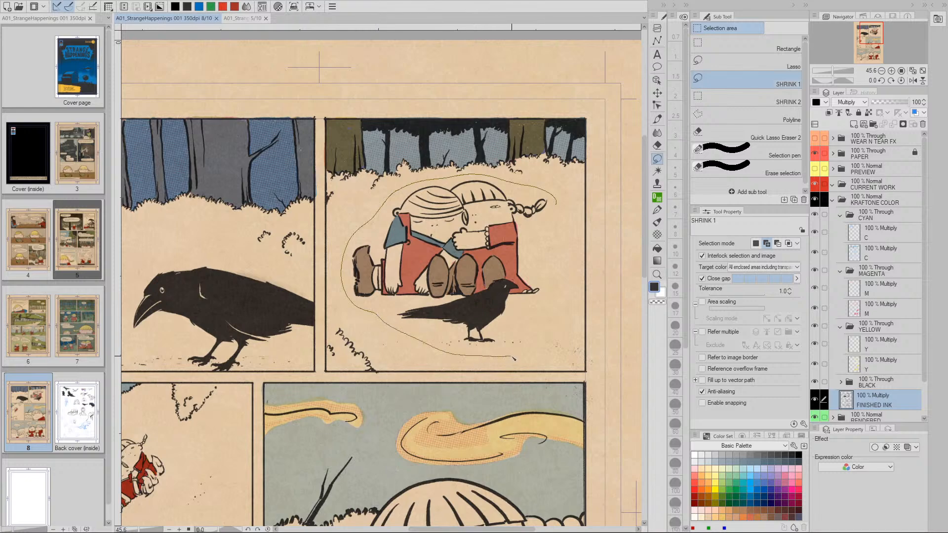
{"action": "mouse_move", "coordinate": [521, 357]}
{"action": "left_mouse_down"}
{"action": "mouse_move", "coordinate": [546, 319]}
{"action": "mouse_move", "coordinate": [568, 202]}
{"action": "left_mouse_up"}
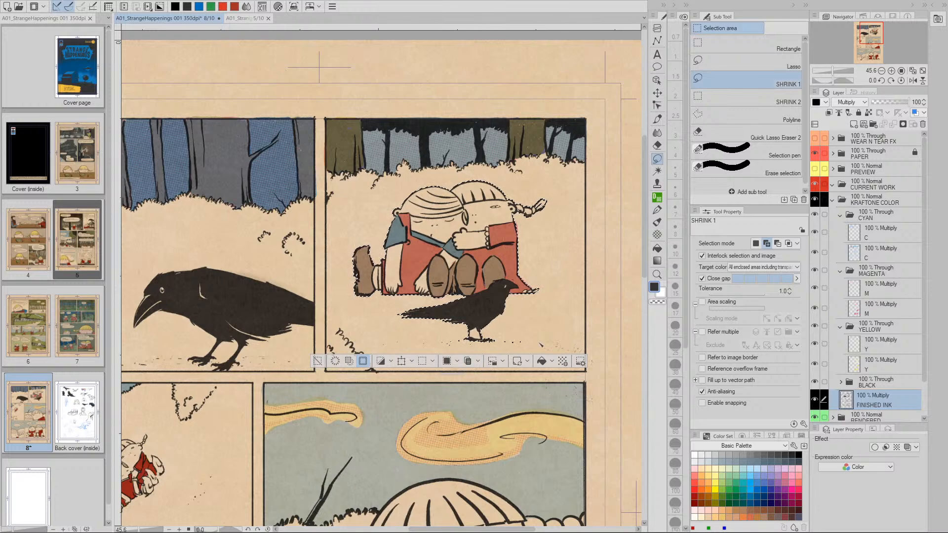
{"action": "left_click", "coordinate": [657, 171]}
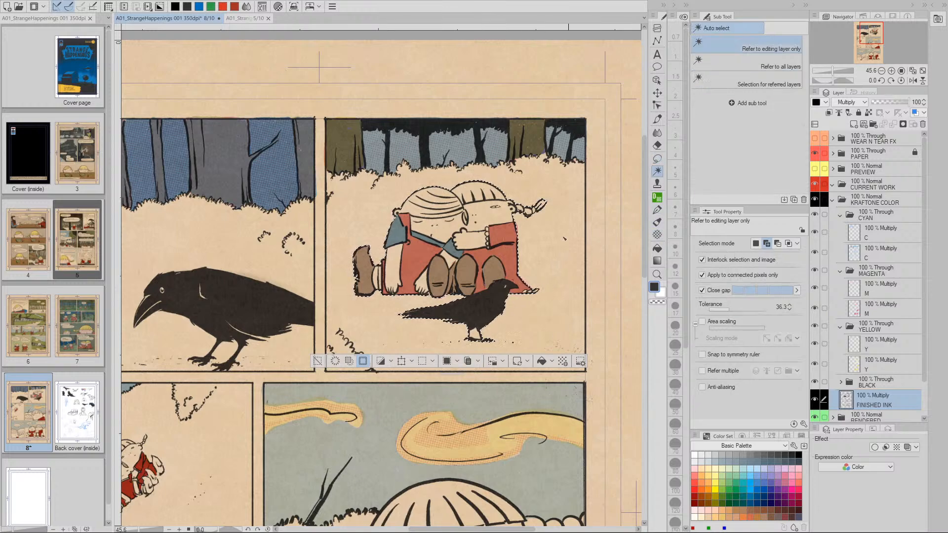
{"action": "left_click", "coordinate": [457, 362]}
{"action": "left_click", "coordinate": [451, 388]}
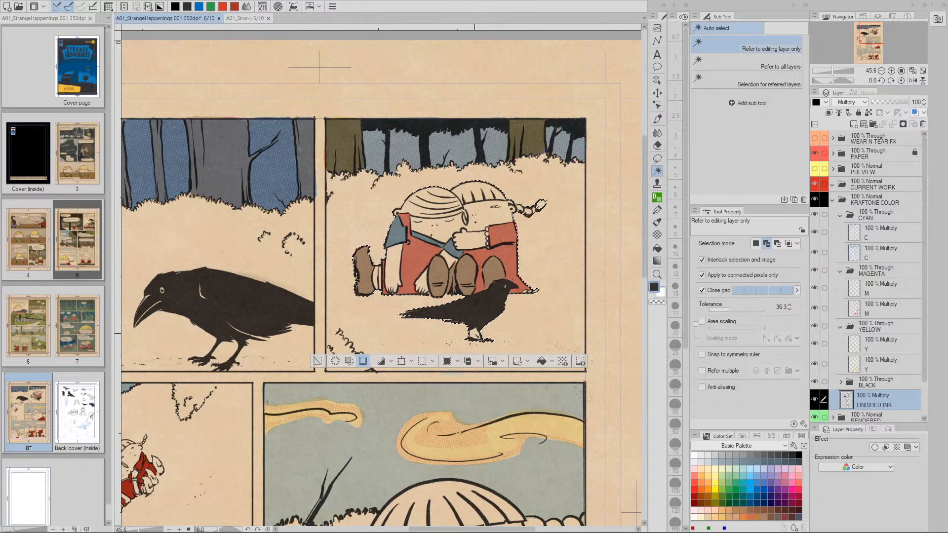
{"action": "left_click", "coordinate": [491, 341]}
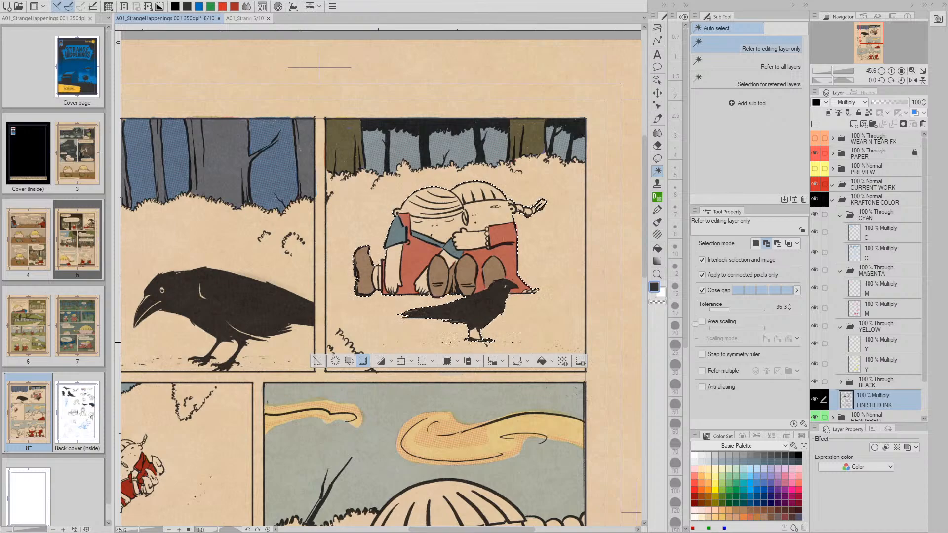
Step: Remove the ground specks around the crow's feet from the selection with SHRINK 1 in remove-from-selection mode
{"action": "key", "text": "ctrl+space"}
{"action": "left_click_drag", "start_coordinate": [508, 332], "coordinate": [529, 282]}
{"action": "key", "text": "space"}
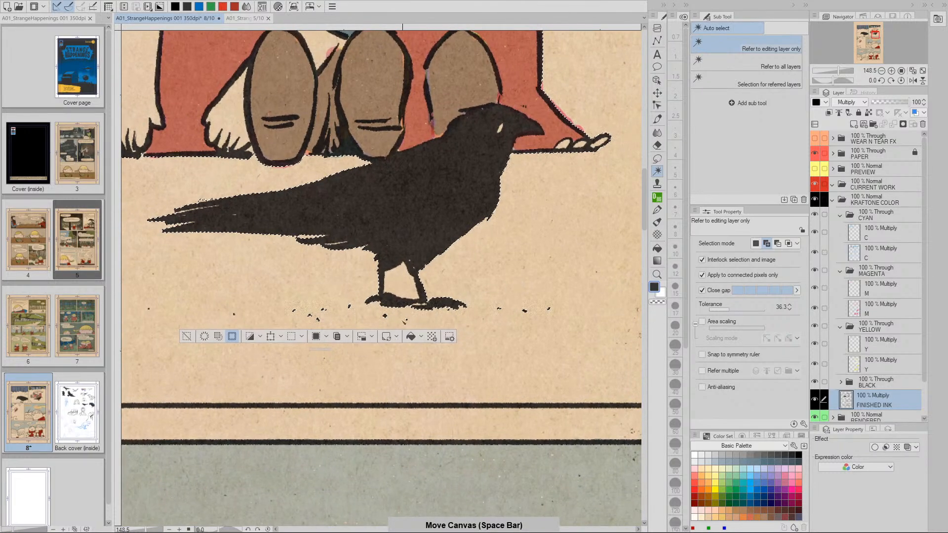
{"action": "left_click", "coordinate": [657, 159]}
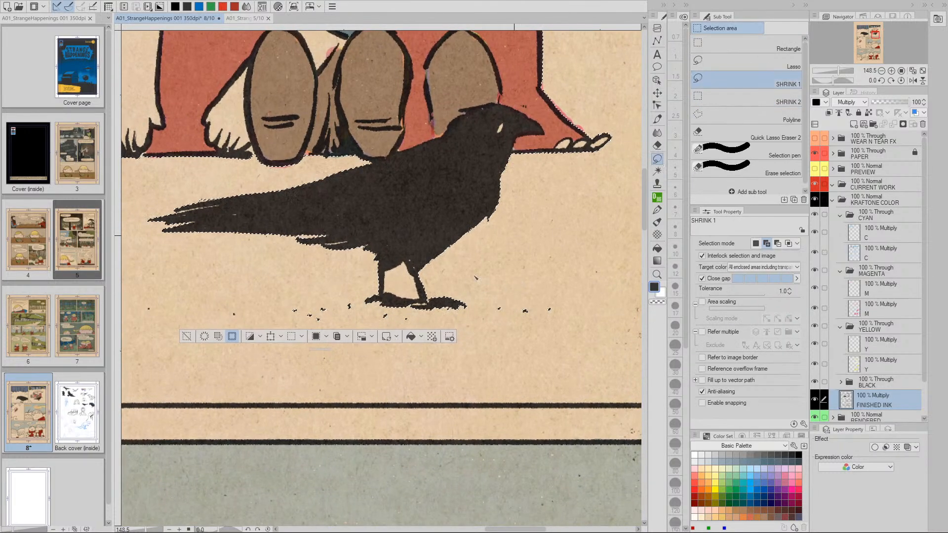
{"action": "left_click", "coordinate": [327, 338]}
{"action": "left_click", "coordinate": [331, 370]}
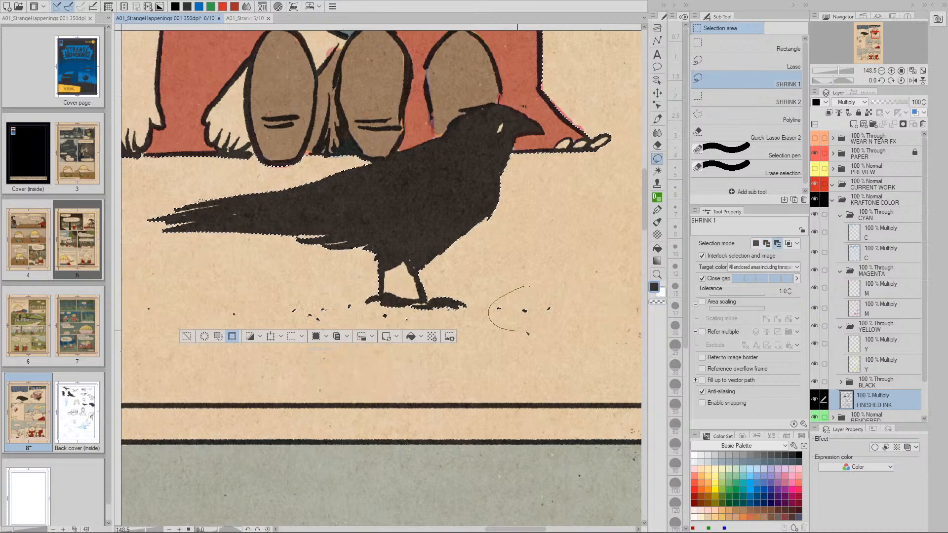
{"action": "mouse_move", "coordinate": [387, 312]}
{"action": "left_mouse_down"}
{"action": "mouse_move", "coordinate": [316, 290]}
{"action": "mouse_move", "coordinate": [222, 287]}
{"action": "mouse_move", "coordinate": [139, 301]}
{"action": "mouse_move", "coordinate": [172, 343]}
{"action": "mouse_move", "coordinate": [196, 353]}
{"action": "mouse_move", "coordinate": [334, 371]}
{"action": "left_mouse_up"}
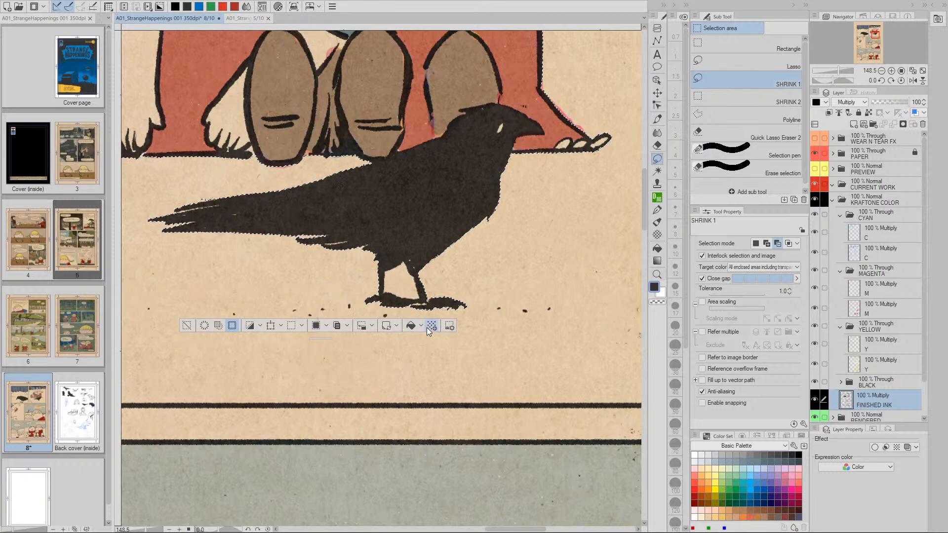
Step: Try to remove the gap between the crow's legs from the selection with SHRINK 1
{"action": "left_click", "coordinate": [325, 326]}
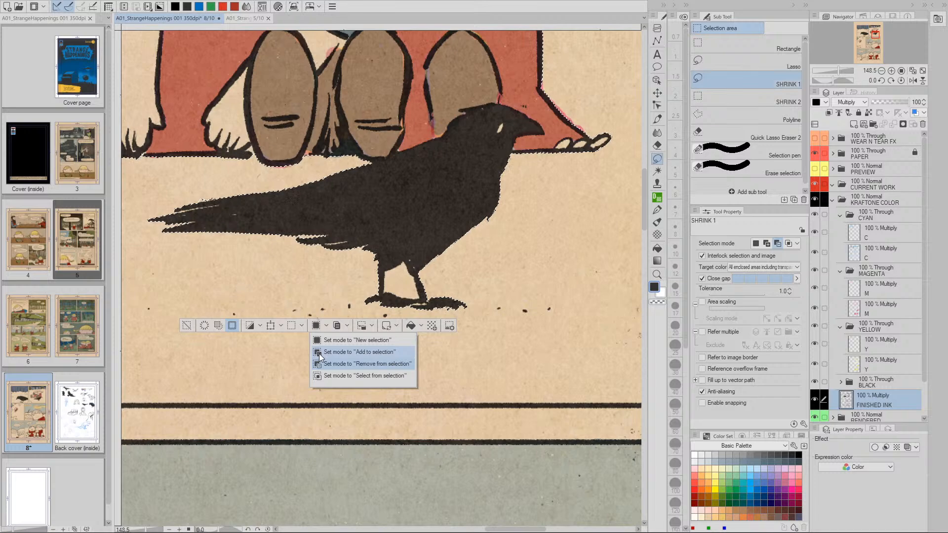
{"action": "left_click", "coordinate": [320, 352]}
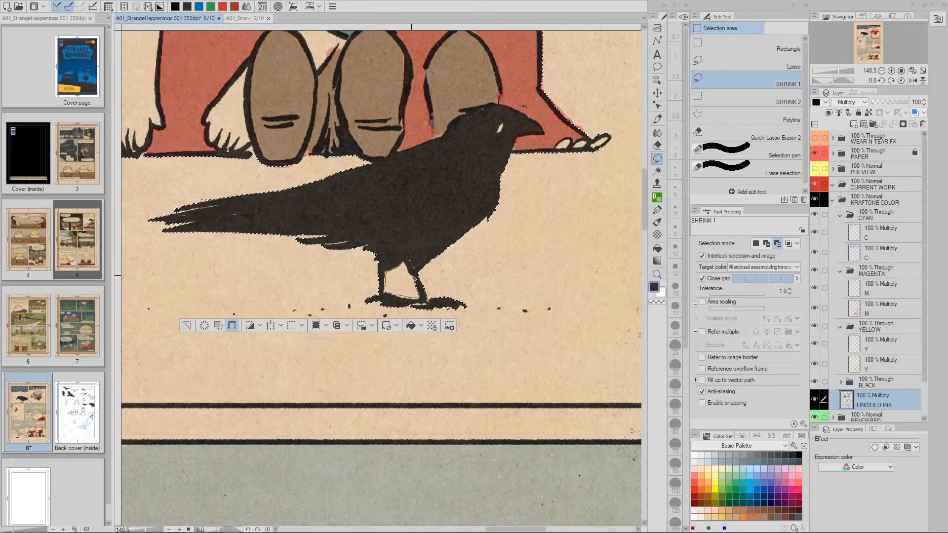
{"action": "mouse_move", "coordinate": [406, 264]}
{"action": "left_mouse_down"}
{"action": "mouse_move", "coordinate": [430, 271]}
{"action": "mouse_move", "coordinate": [438, 301]}
{"action": "left_mouse_up"}
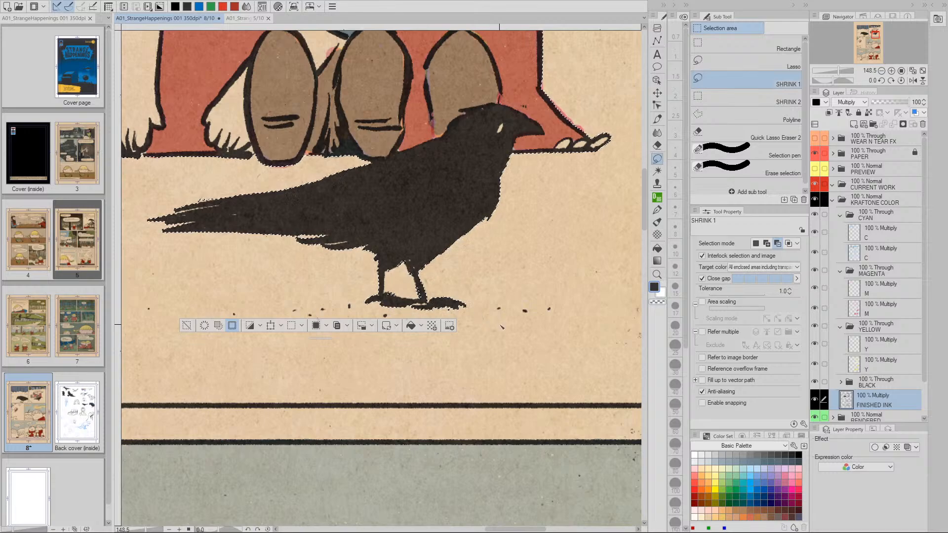
Step: Invert the selection of the couple and crow, and convert it to a selection layer
{"action": "key", "text": "/"}
{"action": "mouse_move", "coordinate": [525, 298]}
{"action": "left_mouse_down"}
{"action": "mouse_move", "coordinate": [498, 293]}
{"action": "mouse_move", "coordinate": [505, 290]}
{"action": "mouse_move", "coordinate": [474, 310]}
{"action": "mouse_move", "coordinate": [477, 341]}
{"action": "mouse_move", "coordinate": [491, 344]}
{"action": "left_mouse_up"}
{"action": "key", "text": "space"}
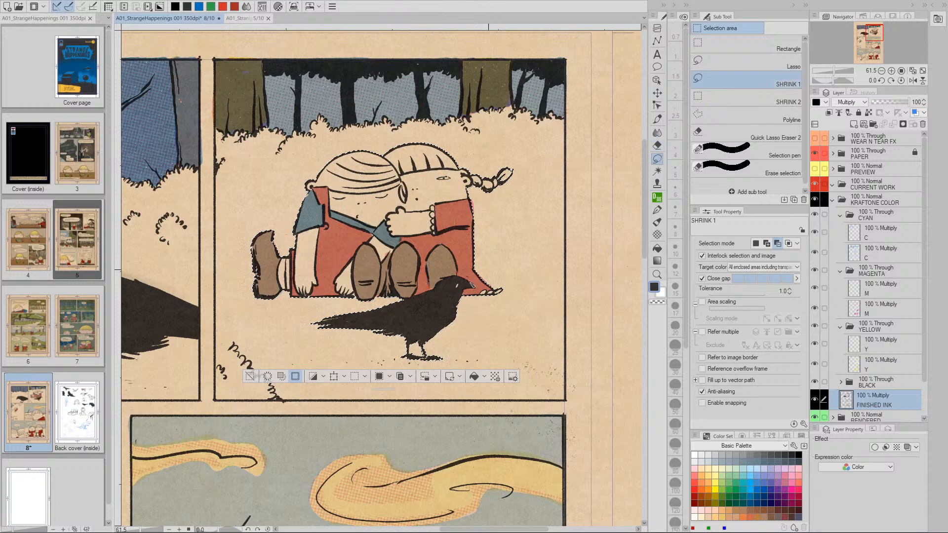
{"action": "left_click", "coordinate": [312, 378]}
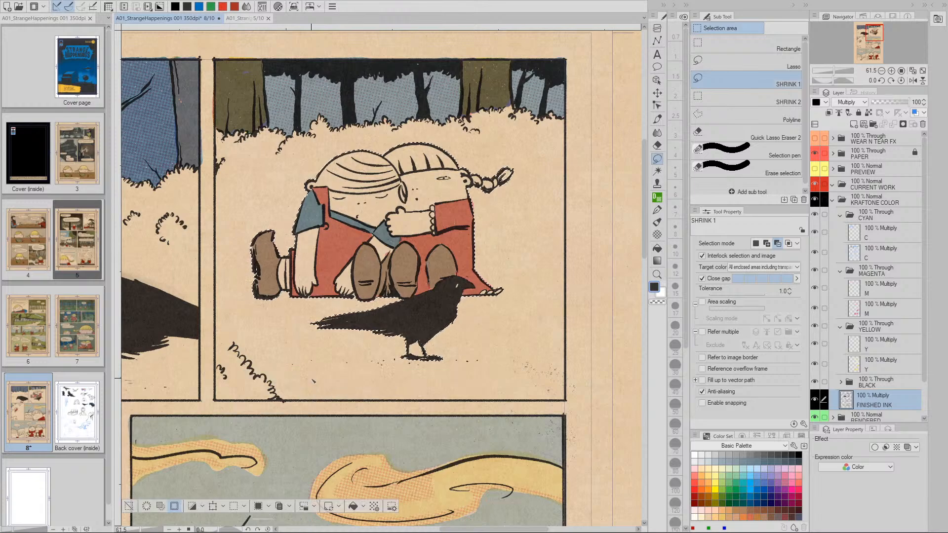
{"action": "key", "text": "p"}
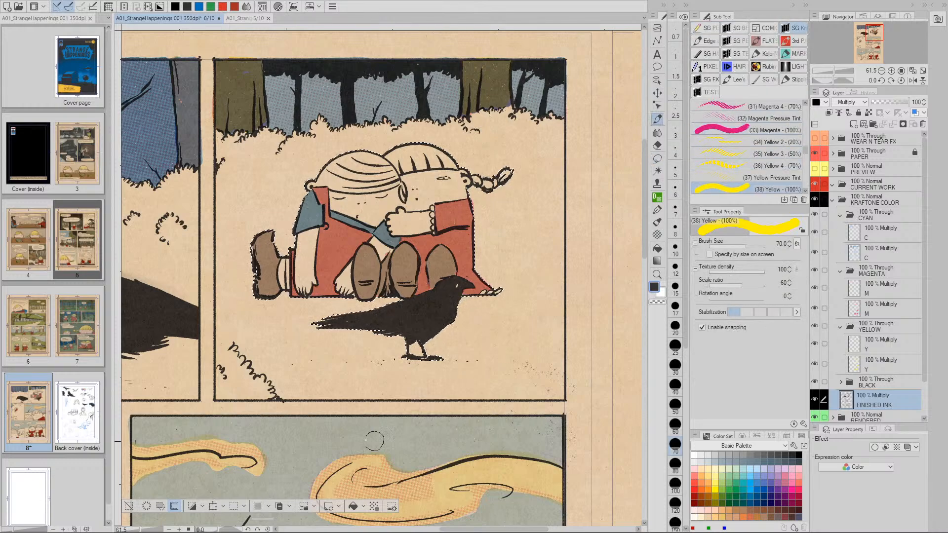
{"action": "left_click", "coordinate": [304, 507]}
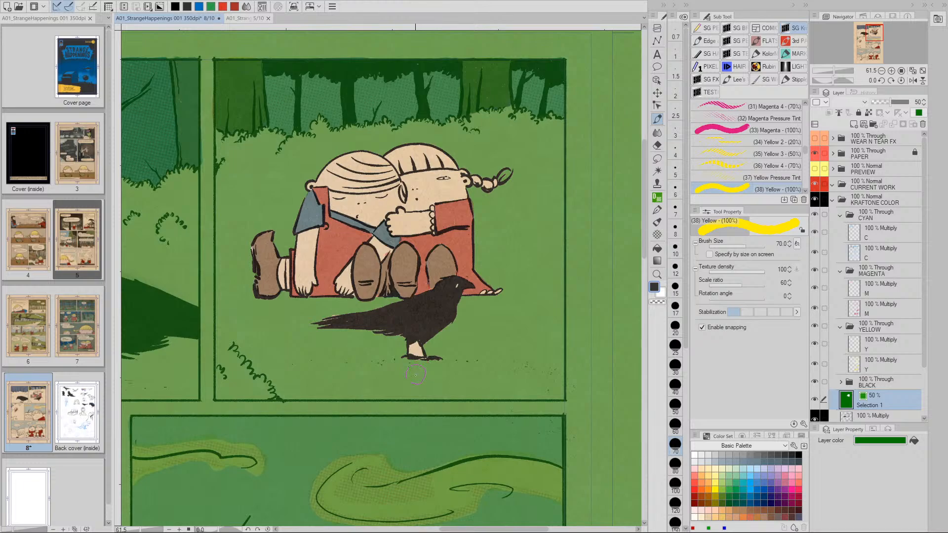
Step: Fill the gap between the crow's legs on the Selection 1 layer using the SG HARD BRUSH at size 15
{"action": "left_click_drag", "start_coordinate": [410, 374], "coordinate": [537, 260]}
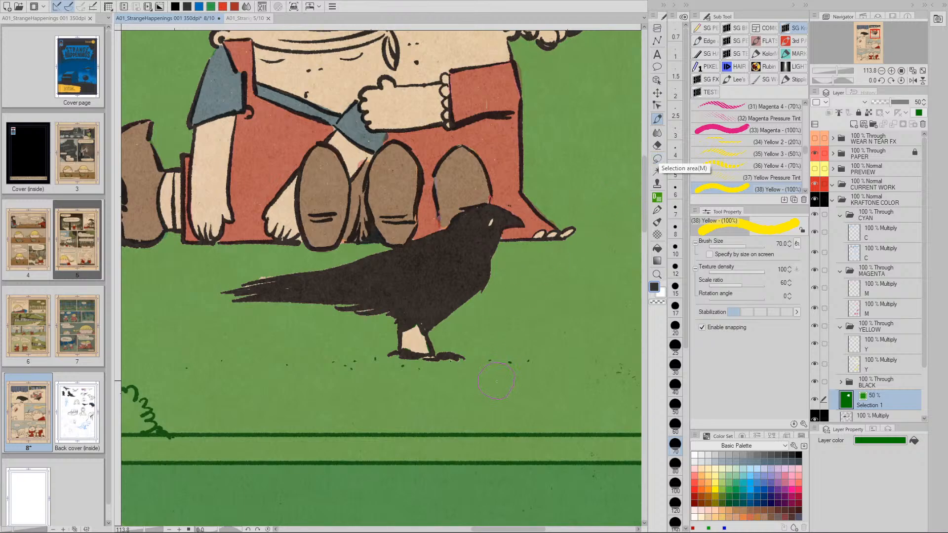
{"action": "key", "text": "slash"}
{"action": "scroll", "coordinate": [491, 387], "scroll_direction": "down", "scroll_amount": 3}
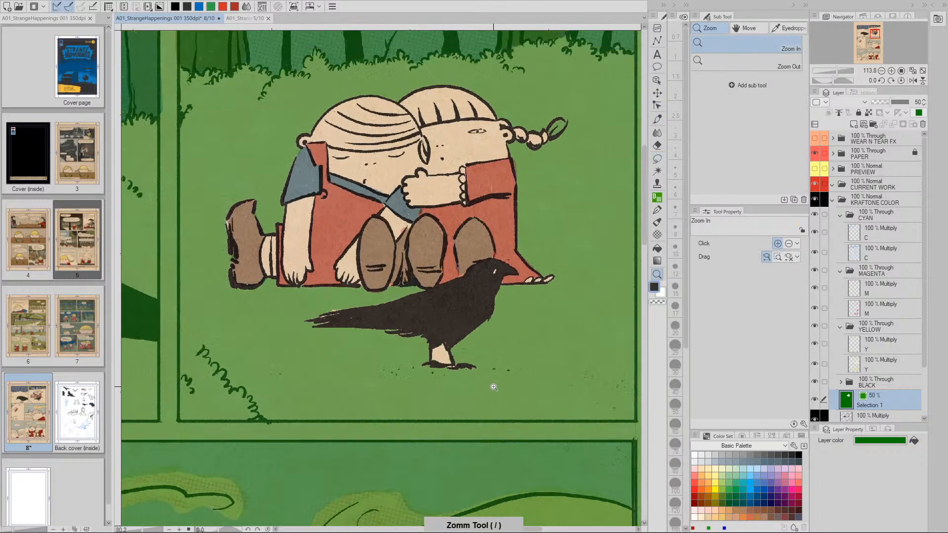
{"action": "scroll", "coordinate": [486, 385], "scroll_direction": "down", "scroll_amount": 1}
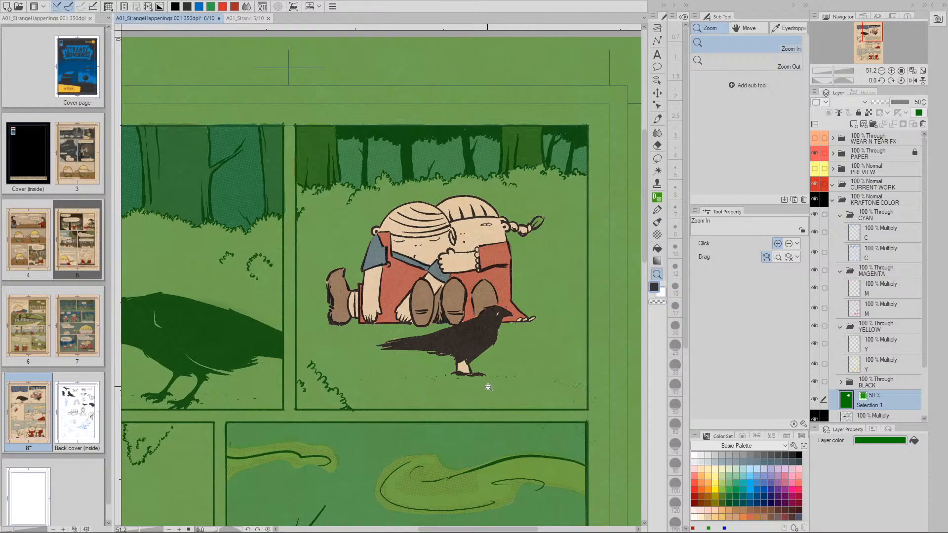
{"action": "scroll", "coordinate": [488, 387], "scroll_direction": "up", "scroll_amount": 6}
{"action": "key", "text": "p"}
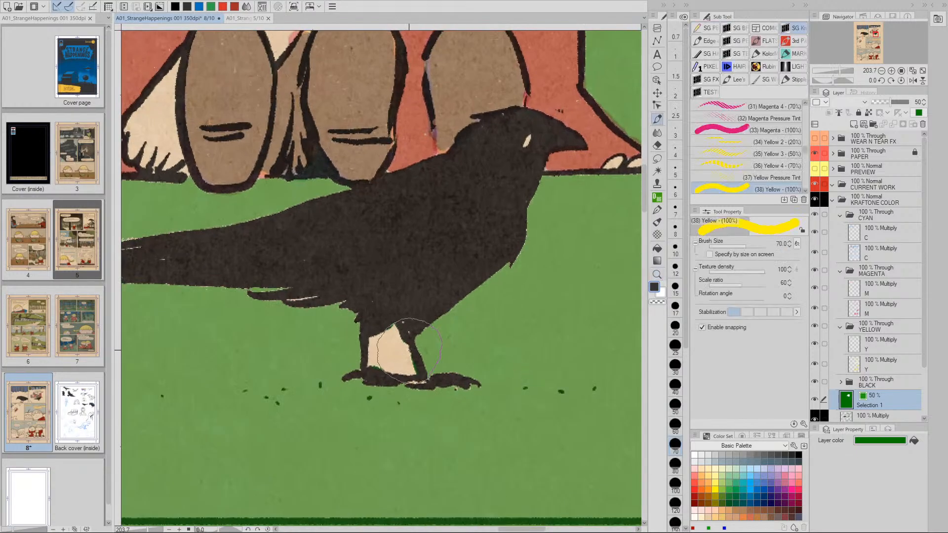
{"action": "scroll", "coordinate": [455, 334], "scroll_direction": "down", "scroll_amount": 2}
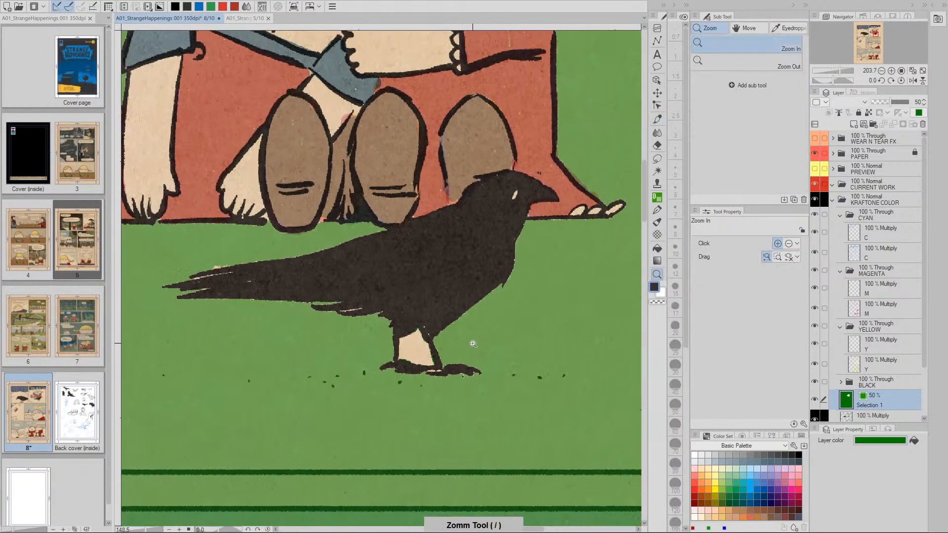
{"action": "scroll", "coordinate": [484, 339], "scroll_direction": "up", "scroll_amount": 3}
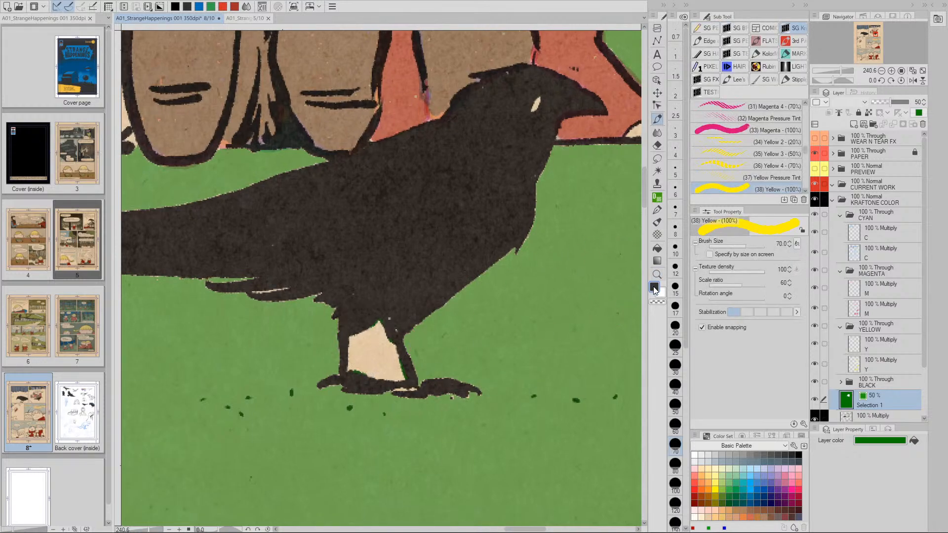
{"action": "left_click", "coordinate": [740, 27]}
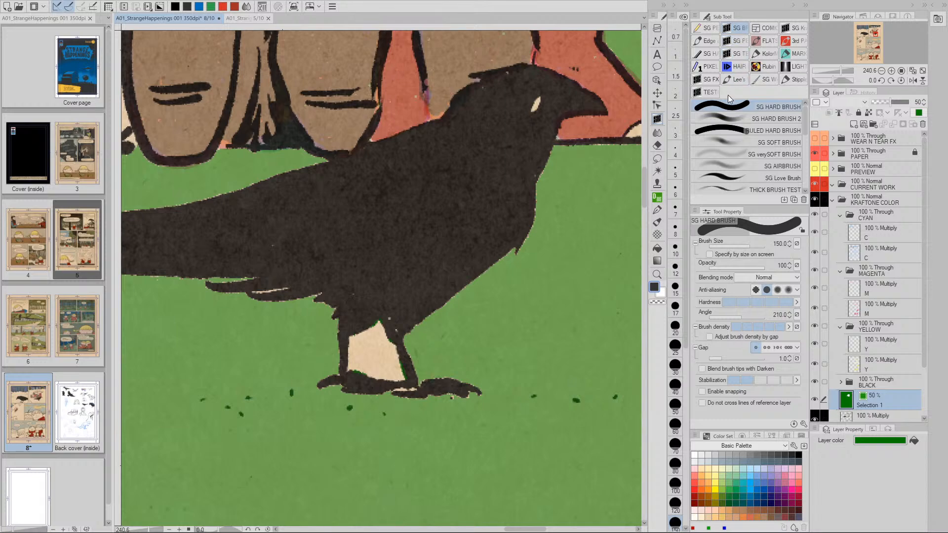
{"action": "key", "text": "bracketleft"}
{"action": "key", "text": "bracketleft"}
{"action": "key", "text": "bracketleft"}
{"action": "key", "text": "bracketleft"}
{"action": "key", "text": "bracketleft"}
{"action": "key", "text": "bracketleft"}
{"action": "key", "text": "bracketleft"}
{"action": "key", "text": "bracketleft"}
{"action": "key", "text": "bracketleft"}
{"action": "key", "text": "bracketleft"}
{"action": "key", "text": "bracketleft"}
{"action": "key", "text": "bracketleft"}
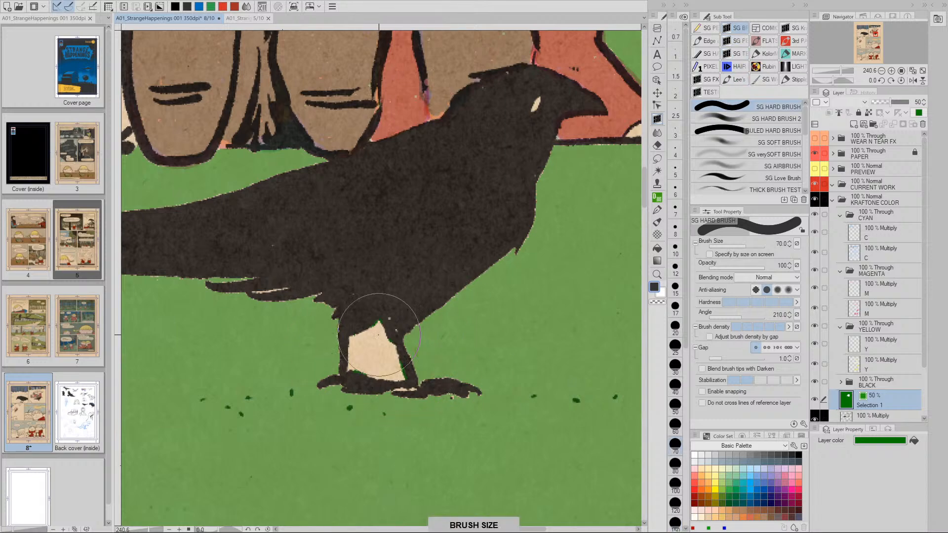
{"action": "mouse_move", "coordinate": [376, 330]}
{"action": "left_mouse_down"}
{"action": "mouse_move", "coordinate": [356, 340]}
{"action": "mouse_move", "coordinate": [352, 362]}
{"action": "mouse_move", "coordinate": [397, 374]}
{"action": "left_mouse_up"}
{"action": "key", "text": "ctrl+z"}
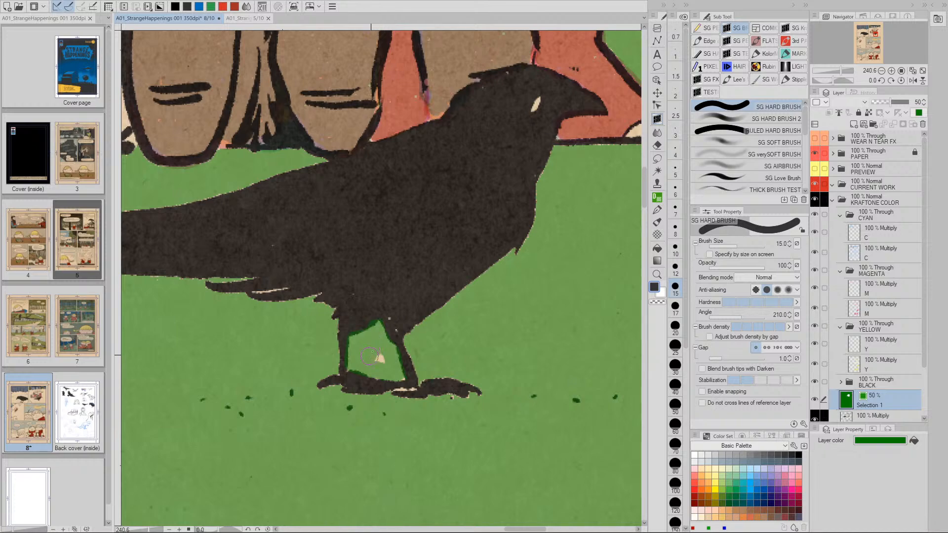
{"action": "left_click_drag", "start_coordinate": [500, 346], "coordinate": [494, 349]}
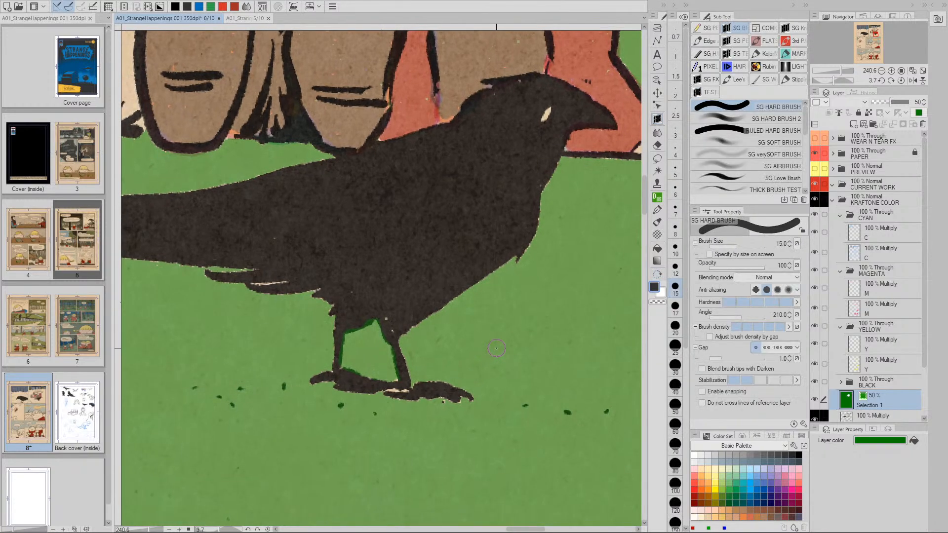
{"action": "key", "text": "ctrl+at"}
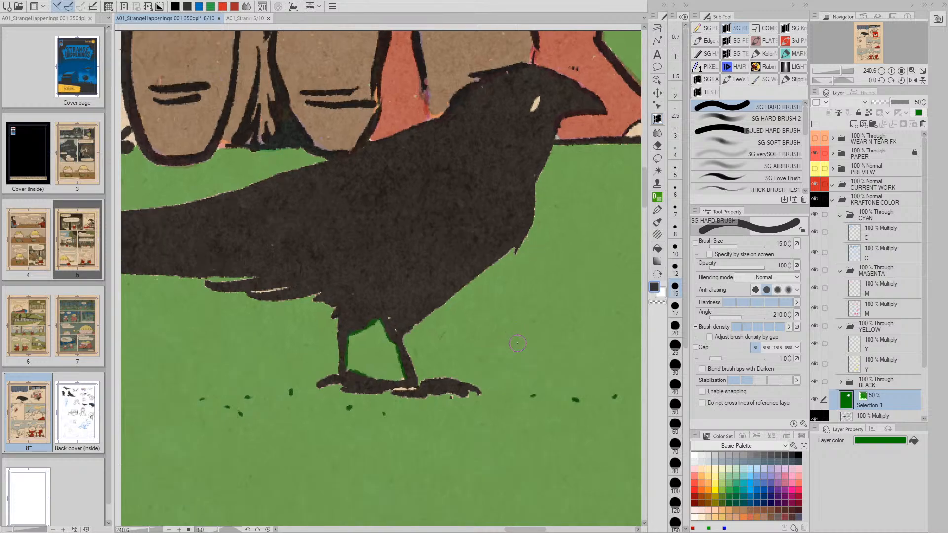
Step: Move the Selection 1 layer above the KRAFTONE COLOR folder inside CURRENT WORK, and hide it
{"action": "key", "text": "/"}
{"action": "left_click_drag", "start_coordinate": [522, 336], "coordinate": [468, 326]}
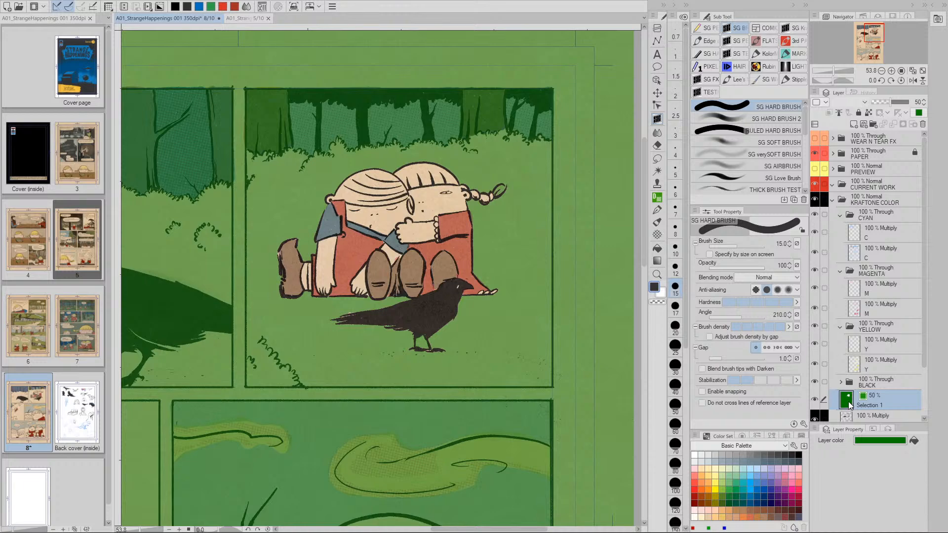
{"action": "left_click_drag", "start_coordinate": [849, 406], "coordinate": [863, 194]}
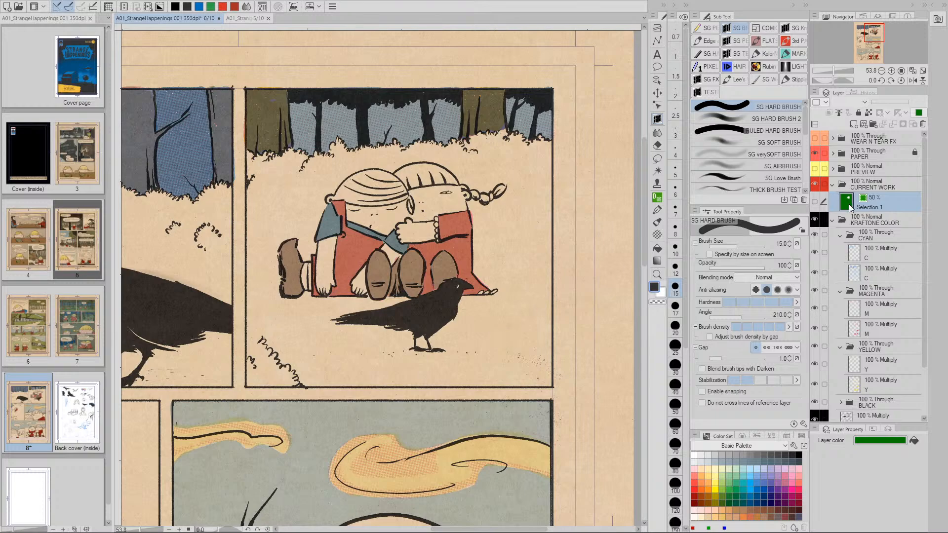
{"action": "left_click", "coordinate": [855, 253], "text": "ctrl"}
{"action": "left_click", "coordinate": [856, 256]}
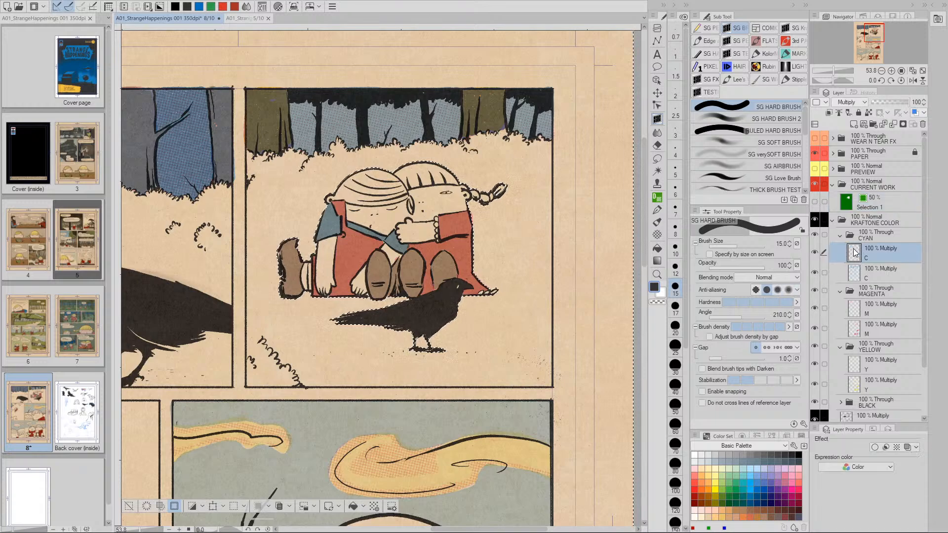
{"action": "left_click", "coordinate": [130, 507]}
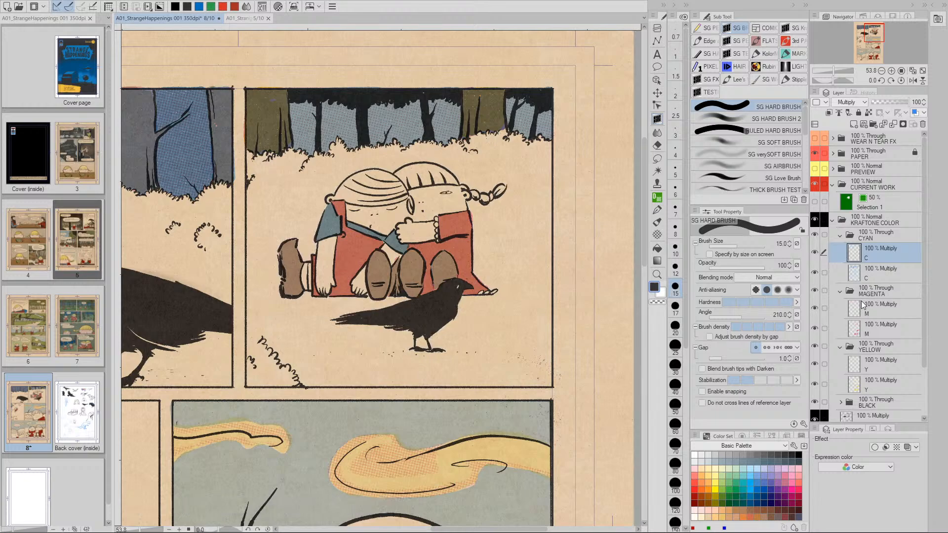
{"action": "left_click", "coordinate": [855, 311]}
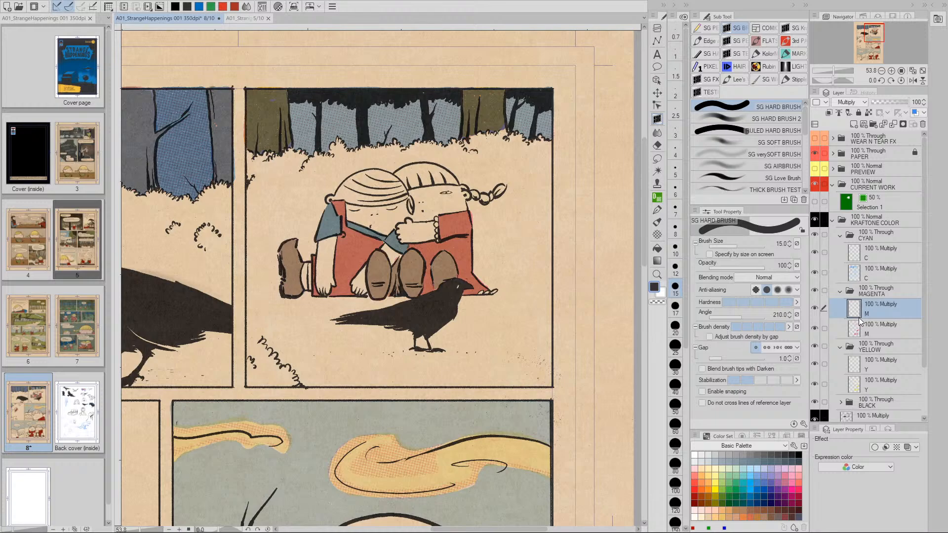
{"action": "left_click", "coordinate": [859, 368]}
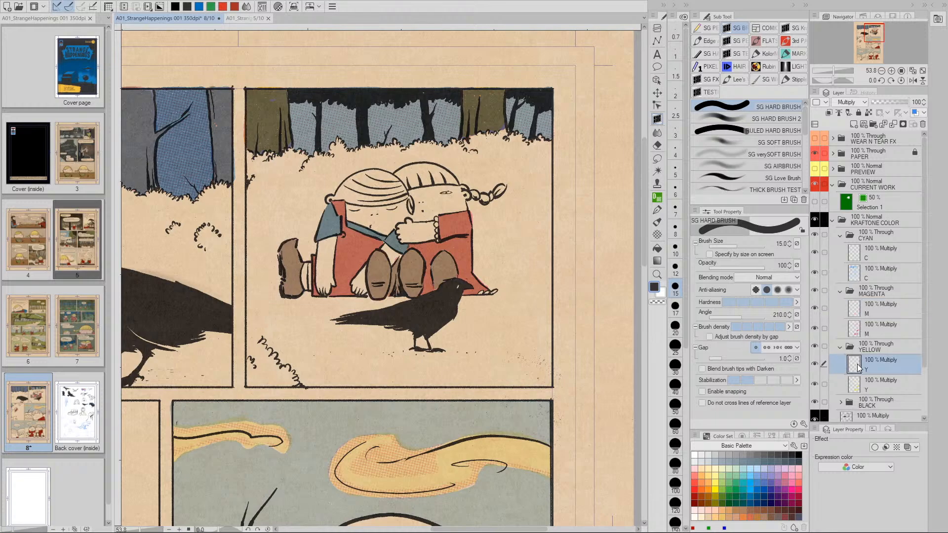
{"action": "left_click", "coordinate": [854, 255]}
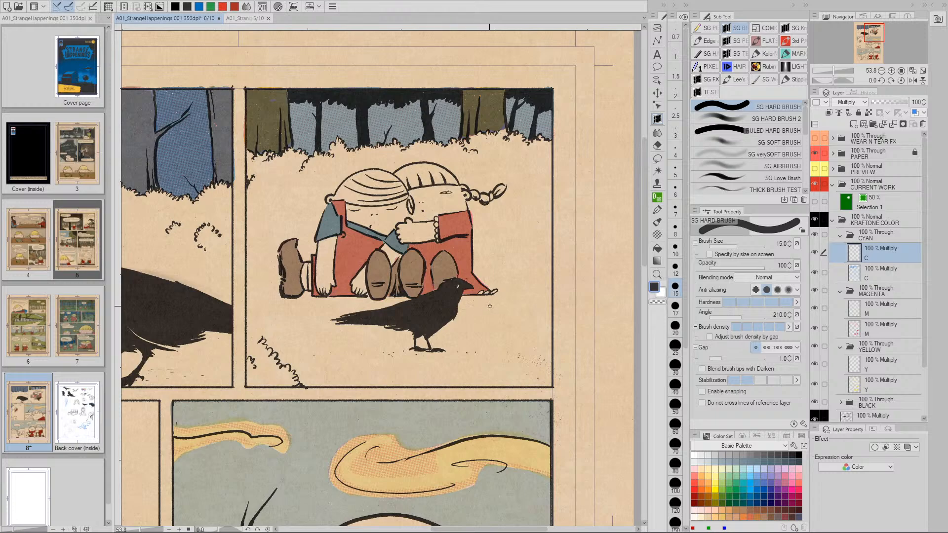
Step: Load the Selection 1 layer's mask as the active selection, and make the upper C layer in the CYAN folder active
{"action": "left_click", "coordinate": [815, 202]}
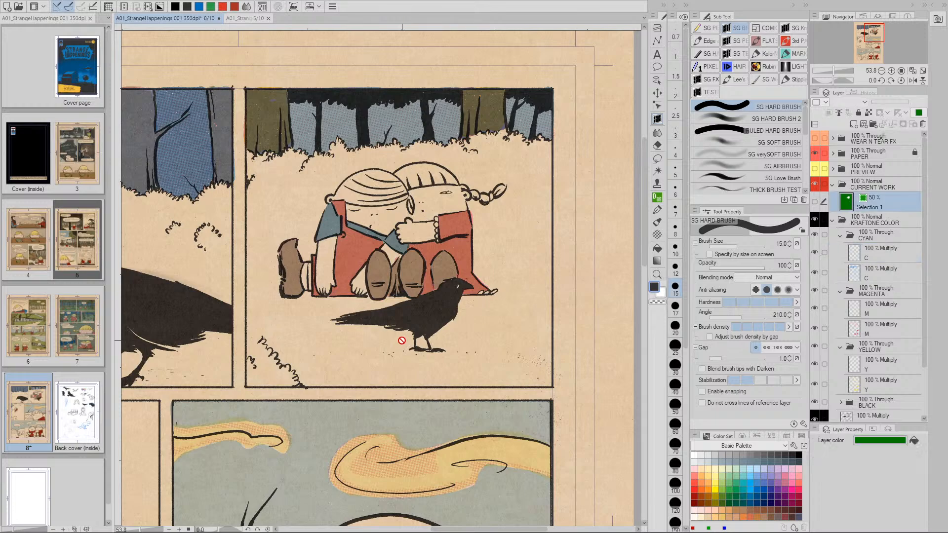
{"action": "key", "text": "ctrl+shift+d"}
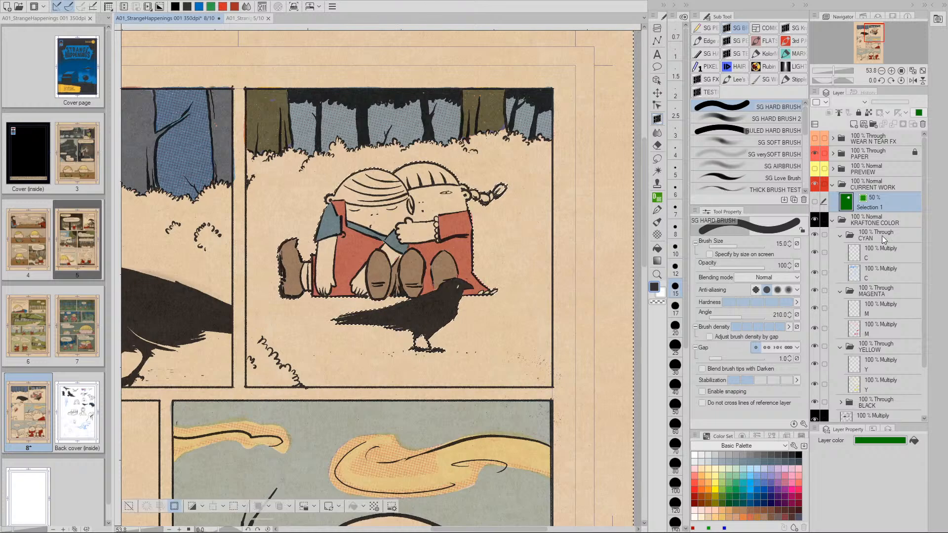
{"action": "left_click", "coordinate": [855, 258]}
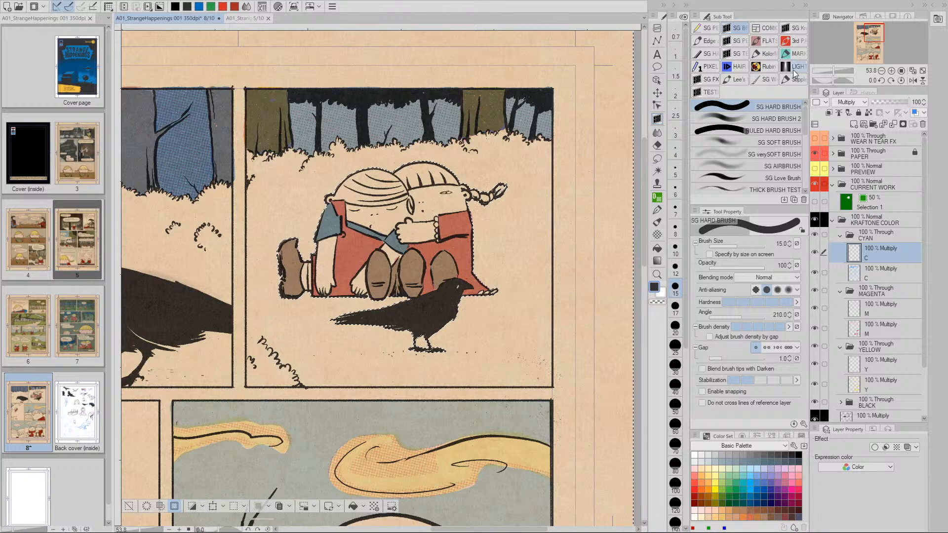
Step: Paint cyan along the base of the second panel's right-hand bushes with the (28) Cyan - (100%) brush at size 50
{"action": "left_click", "coordinate": [794, 41]}
{"action": "scroll", "coordinate": [808, 151], "scroll_direction": "up", "scroll_amount": 3}
{"action": "left_click", "coordinate": [730, 165]}
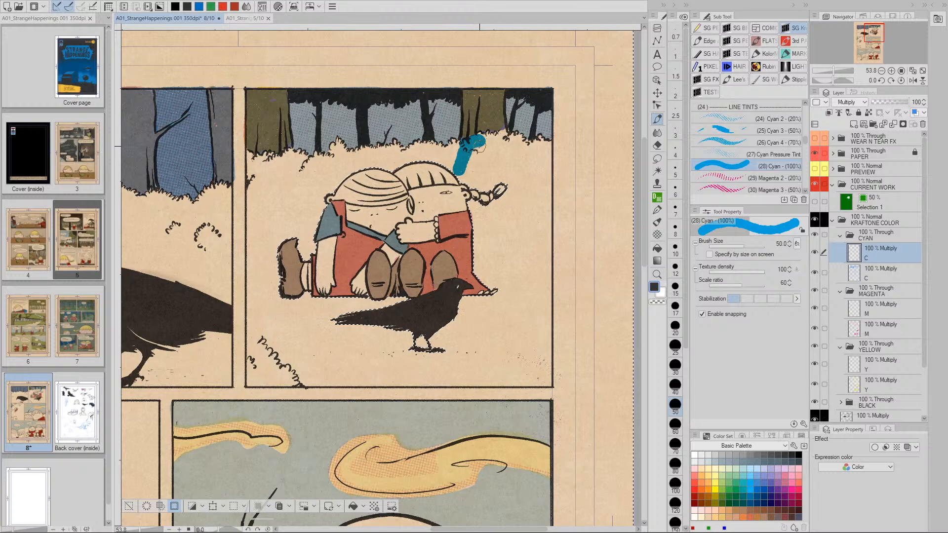
{"action": "left_click", "coordinate": [796, 243]}
{"action": "mouse_move", "coordinate": [482, 156]}
{"action": "left_mouse_down"}
{"action": "mouse_move", "coordinate": [469, 219]}
{"action": "mouse_move", "coordinate": [508, 179]}
{"action": "left_mouse_up"}
{"action": "key", "text": "slash"}
{"action": "mouse_move", "coordinate": [440, 159]}
{"action": "left_mouse_down"}
{"action": "mouse_move", "coordinate": [513, 149]}
{"action": "mouse_move", "coordinate": [538, 164]}
{"action": "mouse_move", "coordinate": [560, 160]}
{"action": "mouse_move", "coordinate": [557, 171]}
{"action": "mouse_move", "coordinate": [600, 190]}
{"action": "left_mouse_up"}
{"action": "key", "text": "space"}
{"action": "mouse_move", "coordinate": [592, 273]}
{"action": "left_mouse_down"}
{"action": "mouse_move", "coordinate": [456, 282]}
{"action": "mouse_move", "coordinate": [416, 294]}
{"action": "left_mouse_up"}
{"action": "left_click_drag", "start_coordinate": [430, 201], "coordinate": [483, 203]}
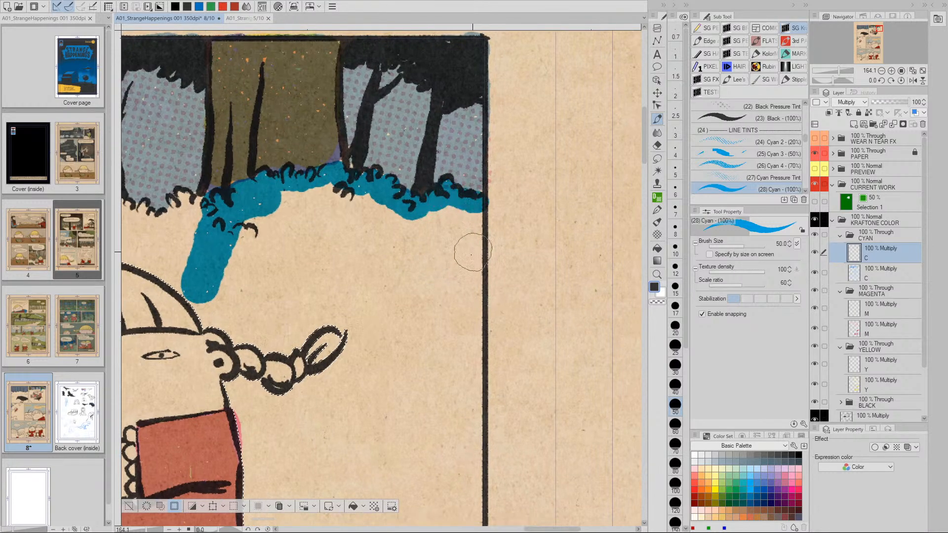
Step: Continue the cyan edge beneath the rest of the bushes to the second panel's left border
{"action": "key", "text": "space"}
{"action": "mouse_move", "coordinate": [337, 305]}
{"action": "left_mouse_down"}
{"action": "mouse_move", "coordinate": [426, 278]}
{"action": "mouse_move", "coordinate": [566, 289]}
{"action": "left_mouse_up"}
{"action": "mouse_move", "coordinate": [425, 199]}
{"action": "left_mouse_down"}
{"action": "mouse_move", "coordinate": [396, 207]}
{"action": "mouse_move", "coordinate": [430, 243]}
{"action": "mouse_move", "coordinate": [509, 269]}
{"action": "mouse_move", "coordinate": [478, 246]}
{"action": "mouse_move", "coordinate": [416, 239]}
{"action": "mouse_move", "coordinate": [370, 266]}
{"action": "mouse_move", "coordinate": [348, 258]}
{"action": "mouse_move", "coordinate": [344, 233]}
{"action": "mouse_move", "coordinate": [334, 253]}
{"action": "mouse_move", "coordinate": [293, 251]}
{"action": "mouse_move", "coordinate": [285, 263]}
{"action": "mouse_move", "coordinate": [256, 254]}
{"action": "mouse_move", "coordinate": [225, 269]}
{"action": "left_mouse_up"}
{"action": "key", "text": "space"}
{"action": "key", "text": "space"}
{"action": "left_click_drag", "start_coordinate": [240, 303], "coordinate": [388, 308]}
{"action": "mouse_move", "coordinate": [364, 273]}
{"action": "left_mouse_down"}
{"action": "mouse_move", "coordinate": [317, 239]}
{"action": "mouse_move", "coordinate": [303, 257]}
{"action": "mouse_move", "coordinate": [311, 281]}
{"action": "mouse_move", "coordinate": [302, 274]}
{"action": "mouse_move", "coordinate": [296, 294]}
{"action": "mouse_move", "coordinate": [288, 281]}
{"action": "mouse_move", "coordinate": [260, 296]}
{"action": "mouse_move", "coordinate": [253, 281]}
{"action": "mouse_move", "coordinate": [252, 299]}
{"action": "mouse_move", "coordinate": [254, 284]}
{"action": "mouse_move", "coordinate": [229, 303]}
{"action": "mouse_move", "coordinate": [268, 356]}
{"action": "mouse_move", "coordinate": [320, 350]}
{"action": "mouse_move", "coordinate": [291, 288]}
{"action": "mouse_move", "coordinate": [244, 285]}
{"action": "mouse_move", "coordinate": [325, 373]}
{"action": "mouse_move", "coordinate": [314, 327]}
{"action": "mouse_move", "coordinate": [295, 342]}
{"action": "mouse_move", "coordinate": [262, 339]}
{"action": "mouse_move", "coordinate": [233, 353]}
{"action": "mouse_move", "coordinate": [202, 325]}
{"action": "left_mouse_up"}
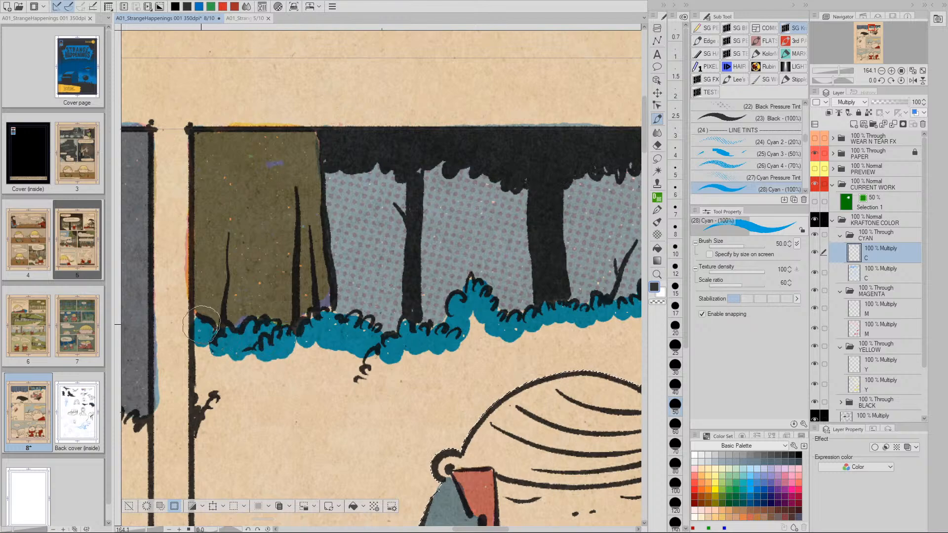
Step: Fill the grass below the left-hand bushes with cyan as far as the couple's heads
{"action": "key", "text": "space"}
{"action": "left_click_drag", "start_coordinate": [432, 414], "coordinate": [332, 345]}
{"action": "key", "text": "slash"}
{"action": "key", "text": "space"}
{"action": "left_click_drag", "start_coordinate": [475, 398], "coordinate": [436, 325]}
{"action": "key", "text": "space"}
{"action": "left_click_drag", "start_coordinate": [562, 390], "coordinate": [533, 281]}
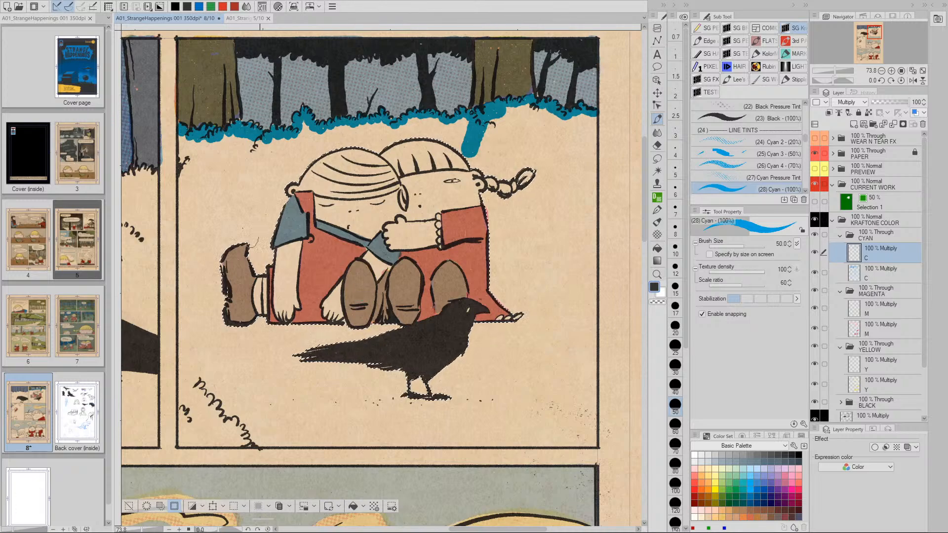
{"action": "mouse_move", "coordinate": [183, 138]}
{"action": "left_mouse_down"}
{"action": "mouse_move", "coordinate": [185, 166]}
{"action": "mouse_move", "coordinate": [191, 154]}
{"action": "mouse_move", "coordinate": [198, 172]}
{"action": "mouse_move", "coordinate": [240, 142]}
{"action": "mouse_move", "coordinate": [300, 141]}
{"action": "left_mouse_up"}
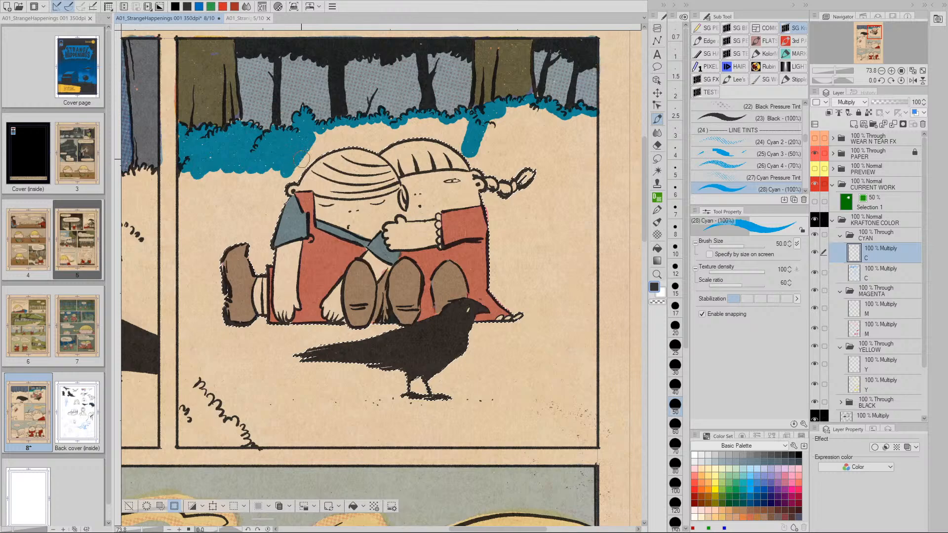
Step: Paint a cyan band inside the second panel's left, bottom and right borders
{"action": "mouse_move", "coordinate": [201, 173]}
{"action": "left_mouse_down"}
{"action": "mouse_move", "coordinate": [204, 181]}
{"action": "mouse_move", "coordinate": [182, 188]}
{"action": "mouse_move", "coordinate": [184, 201]}
{"action": "left_mouse_up"}
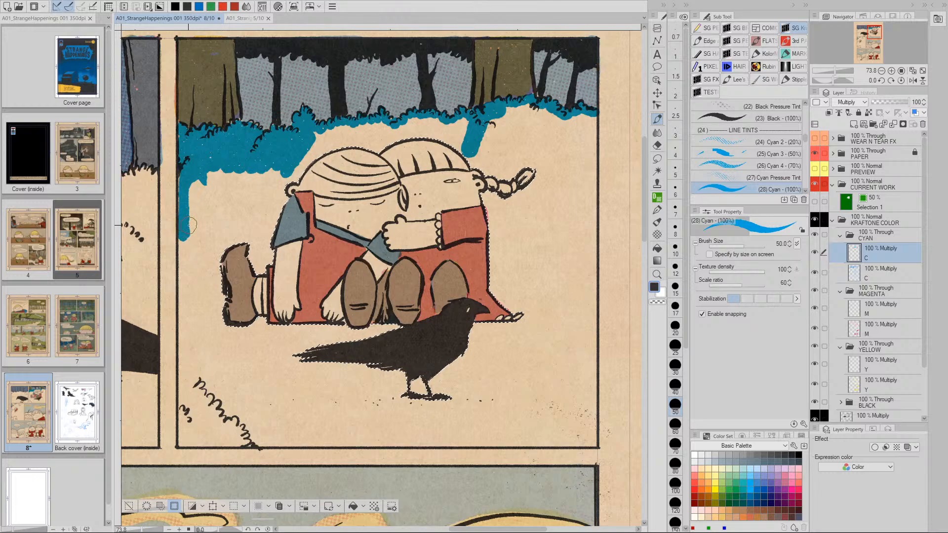
{"action": "key", "text": "p"}
{"action": "left_click_drag", "start_coordinate": [185, 213], "coordinate": [188, 302]}
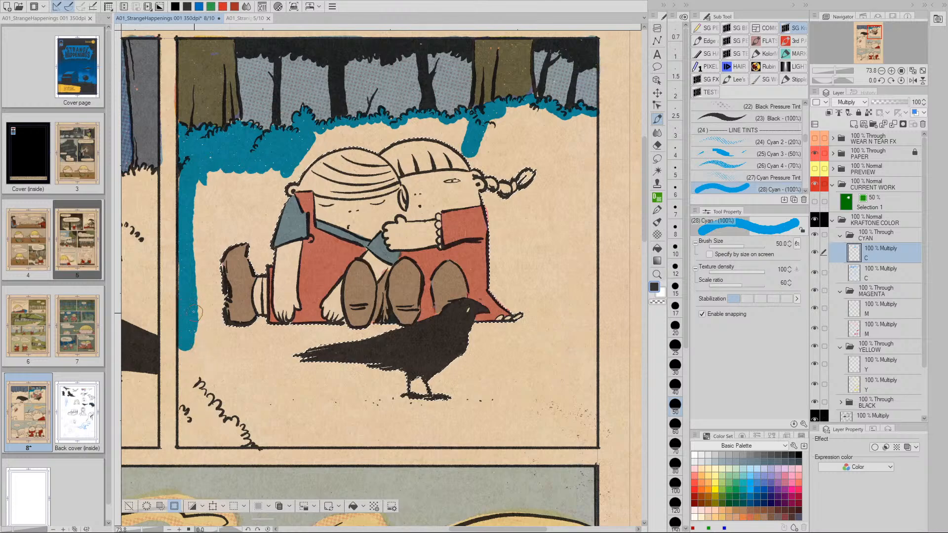
{"action": "mouse_move", "coordinate": [186, 352]}
{"action": "left_mouse_down"}
{"action": "mouse_move", "coordinate": [183, 442]}
{"action": "mouse_move", "coordinate": [590, 440]}
{"action": "mouse_move", "coordinate": [588, 133]}
{"action": "left_mouse_up"}
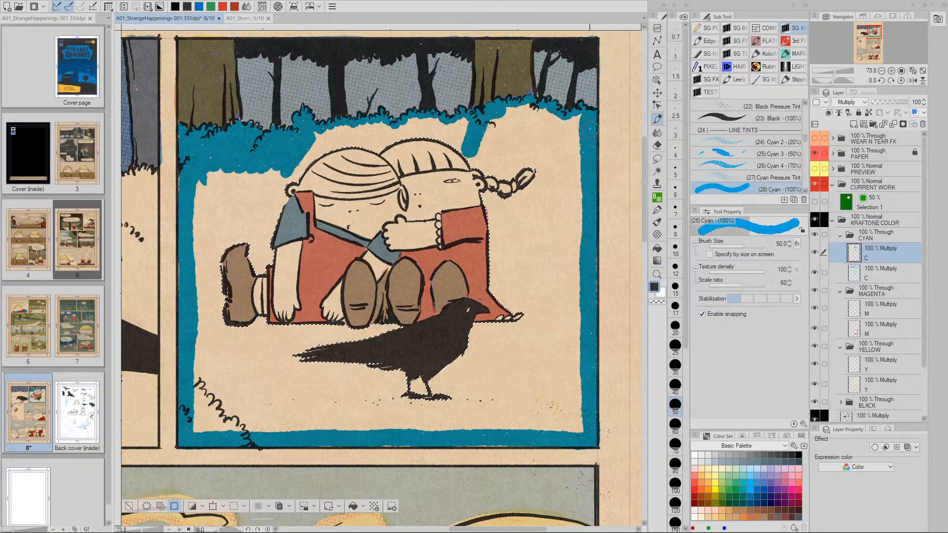
Step: Fill the grass above the couple's heads and around the braid down to the red dress with cyan
{"action": "left_click_drag", "start_coordinate": [564, 123], "coordinate": [530, 111]}
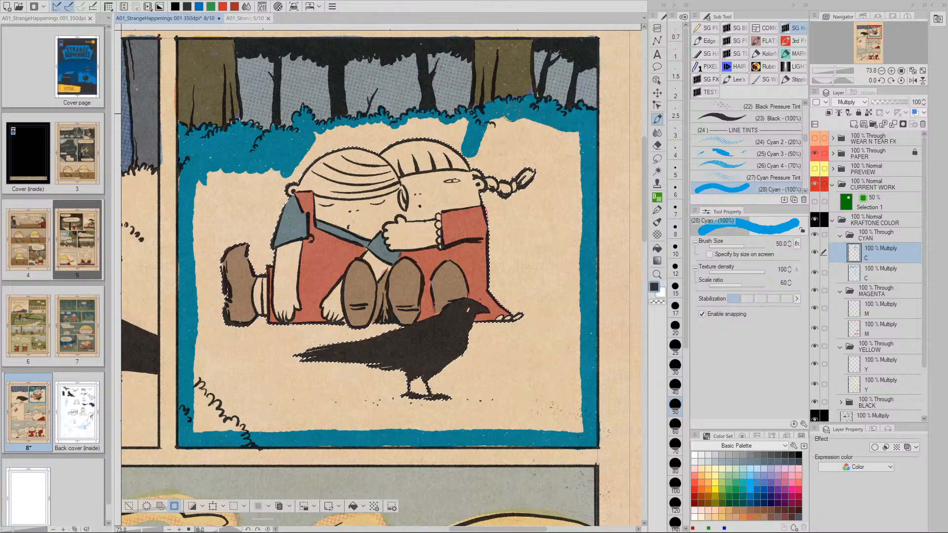
{"action": "mouse_move", "coordinate": [451, 126]}
{"action": "left_mouse_down"}
{"action": "mouse_move", "coordinate": [344, 132]}
{"action": "mouse_move", "coordinate": [296, 150]}
{"action": "left_mouse_up"}
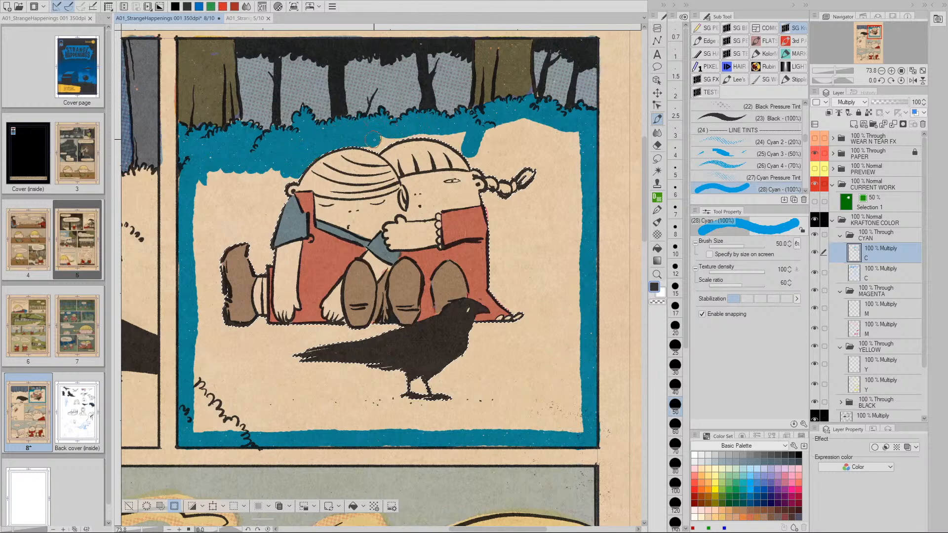
{"action": "mouse_move", "coordinate": [473, 131]}
{"action": "left_mouse_down"}
{"action": "mouse_move", "coordinate": [496, 121]}
{"action": "mouse_move", "coordinate": [479, 180]}
{"action": "mouse_move", "coordinate": [514, 136]}
{"action": "mouse_move", "coordinate": [535, 135]}
{"action": "mouse_move", "coordinate": [499, 209]}
{"action": "mouse_move", "coordinate": [565, 133]}
{"action": "mouse_move", "coordinate": [541, 181]}
{"action": "mouse_move", "coordinate": [564, 150]}
{"action": "mouse_move", "coordinate": [572, 155]}
{"action": "mouse_move", "coordinate": [523, 230]}
{"action": "mouse_move", "coordinate": [563, 195]}
{"action": "mouse_move", "coordinate": [531, 224]}
{"action": "mouse_move", "coordinate": [480, 201]}
{"action": "mouse_move", "coordinate": [481, 232]}
{"action": "mouse_move", "coordinate": [512, 204]}
{"action": "mouse_move", "coordinate": [533, 203]}
{"action": "mouse_move", "coordinate": [503, 250]}
{"action": "mouse_move", "coordinate": [555, 212]}
{"action": "left_mouse_up"}
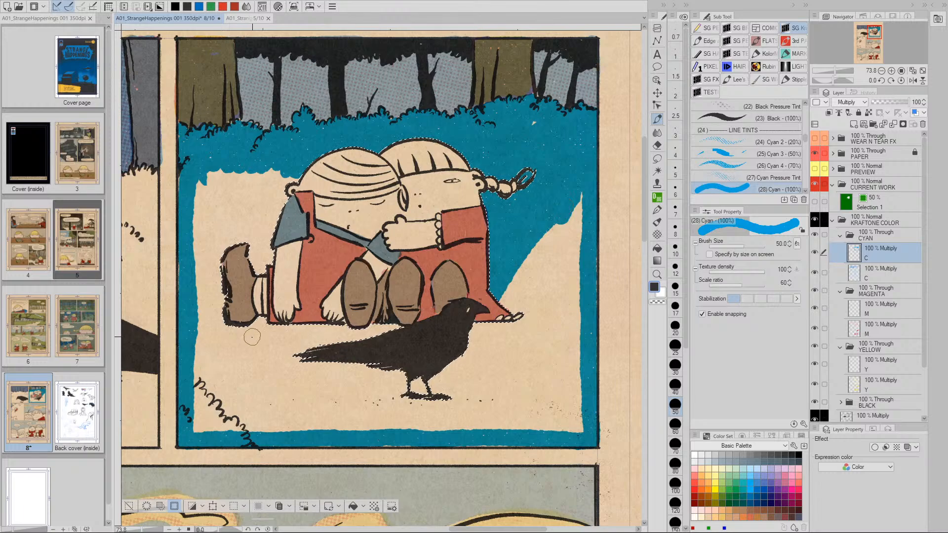
Step: Enlarge the cyan brush to 175, and fill the remaining grass around the couple and crow
{"action": "key", "text": "bracketright"}
{"action": "key", "text": "bracketright"}
{"action": "key", "text": "bracketright"}
{"action": "key", "text": "bracketright"}
{"action": "key", "text": "bracketright"}
{"action": "key", "text": "bracketright"}
{"action": "key", "text": "bracketright"}
{"action": "key", "text": "bracketright"}
{"action": "mouse_move", "coordinate": [216, 176]}
{"action": "left_mouse_down"}
{"action": "mouse_move", "coordinate": [210, 412]}
{"action": "mouse_move", "coordinate": [232, 347]}
{"action": "left_mouse_up"}
{"action": "mouse_move", "coordinate": [259, 404]}
{"action": "left_mouse_down"}
{"action": "mouse_move", "coordinate": [289, 414]}
{"action": "mouse_move", "coordinate": [285, 318]}
{"action": "mouse_move", "coordinate": [309, 402]}
{"action": "mouse_move", "coordinate": [349, 322]}
{"action": "mouse_move", "coordinate": [345, 417]}
{"action": "mouse_move", "coordinate": [370, 380]}
{"action": "mouse_move", "coordinate": [427, 335]}
{"action": "mouse_move", "coordinate": [426, 401]}
{"action": "mouse_move", "coordinate": [451, 358]}
{"action": "mouse_move", "coordinate": [475, 379]}
{"action": "mouse_move", "coordinate": [516, 380]}
{"action": "mouse_move", "coordinate": [523, 401]}
{"action": "mouse_move", "coordinate": [573, 405]}
{"action": "mouse_move", "coordinate": [568, 211]}
{"action": "mouse_move", "coordinate": [548, 306]}
{"action": "mouse_move", "coordinate": [522, 282]}
{"action": "left_mouse_up"}
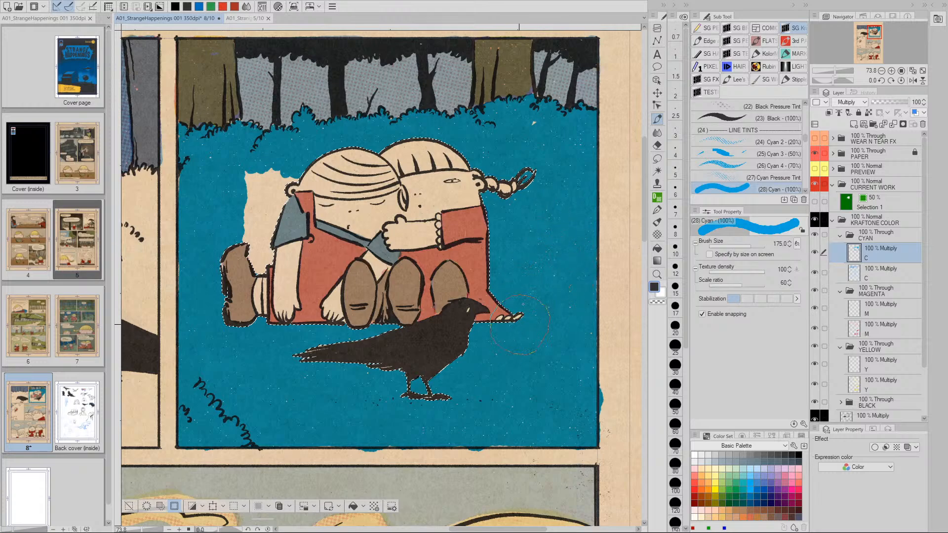
{"action": "left_click_drag", "start_coordinate": [262, 175], "coordinate": [258, 247]}
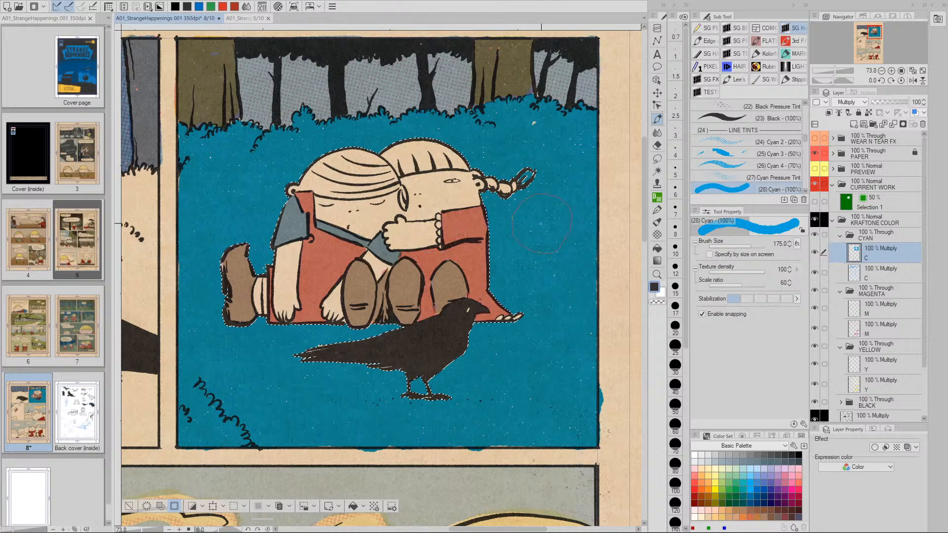
{"action": "key", "text": "space"}
{"action": "left_click_drag", "start_coordinate": [552, 269], "coordinate": [459, 312]}
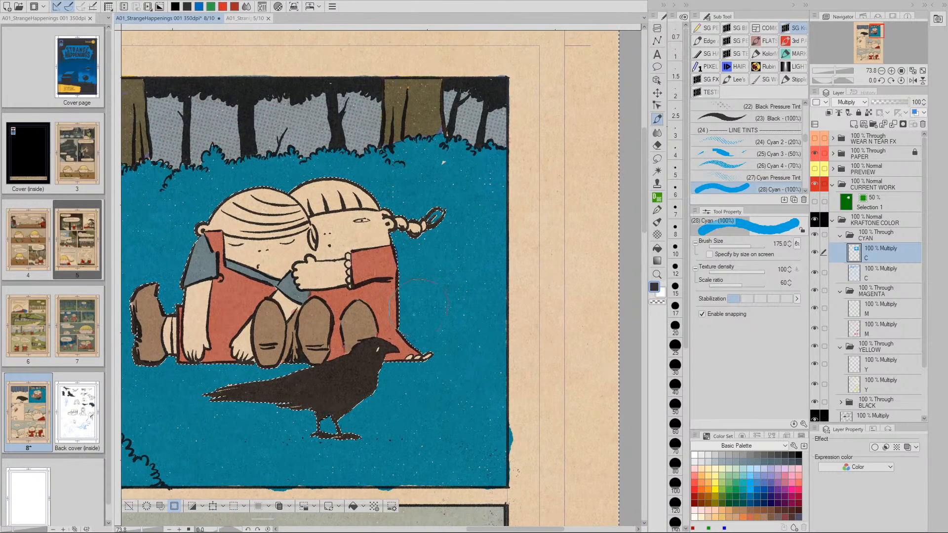
Step: Deselect, and erase the cyan from the loop at the tip of the braid with the brush reduced to 40
{"action": "left_click", "coordinate": [129, 507]}
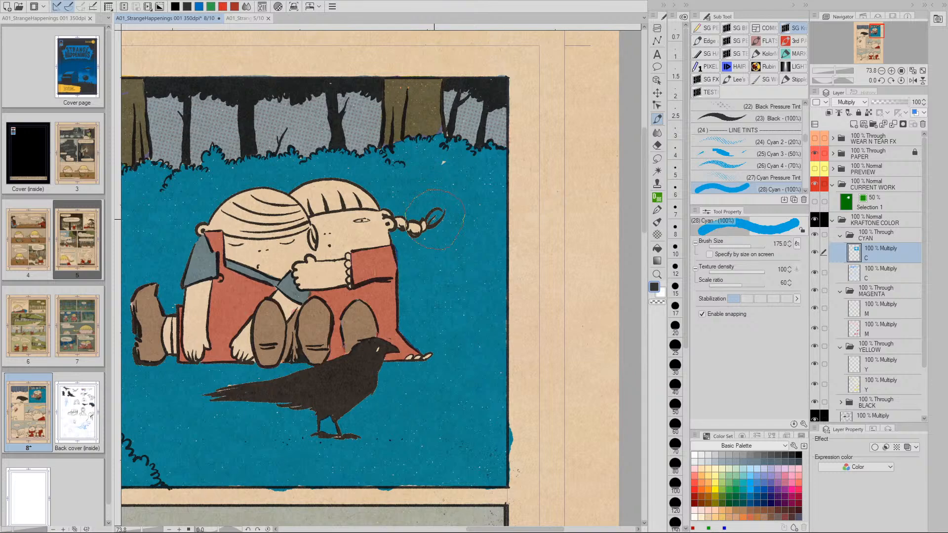
{"action": "left_click_drag", "start_coordinate": [435, 219], "coordinate": [438, 219]}
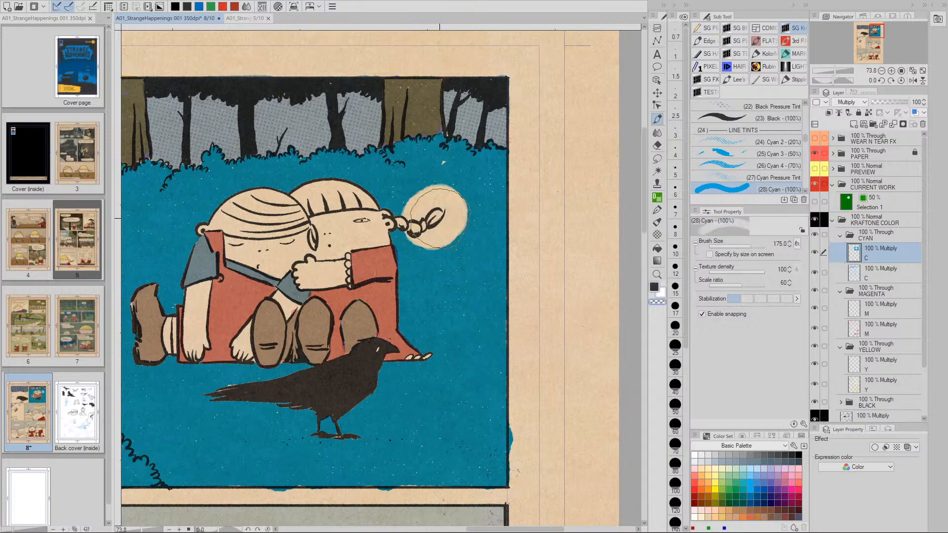
{"action": "key", "text": "ctrl+z"}
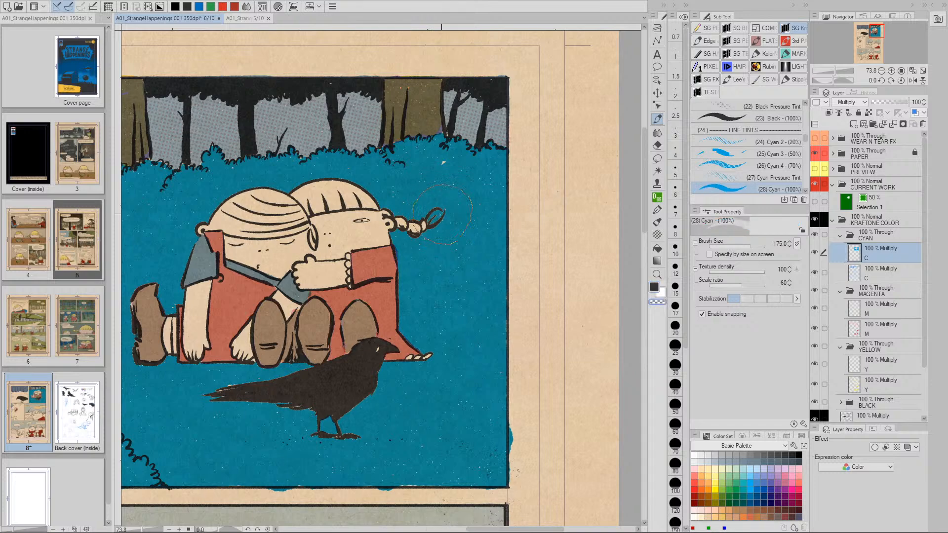
{"action": "key", "text": "bracketleft"}
{"action": "key", "text": "bracketleft"}
{"action": "key", "text": "bracketleft"}
{"action": "key", "text": "bracketleft"}
{"action": "key", "text": "space"}
{"action": "left_click_drag", "start_coordinate": [447, 345], "coordinate": [479, 331]}
Step: Clear the braid's tip from the selection layer with the SG Hard Brush, showing the layer only for this edit
{"action": "key", "text": "slash"}
{"action": "key", "text": "p"}
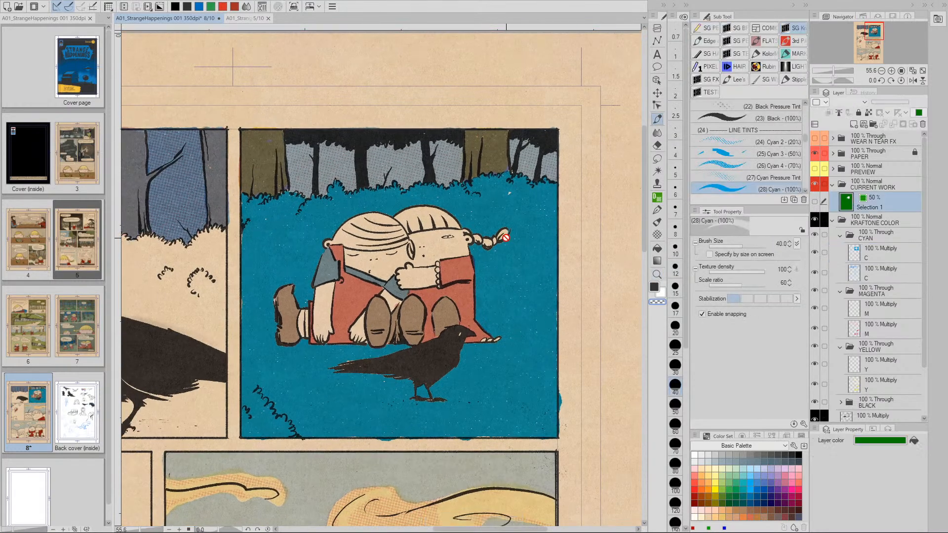
{"action": "left_click", "coordinate": [814, 201]}
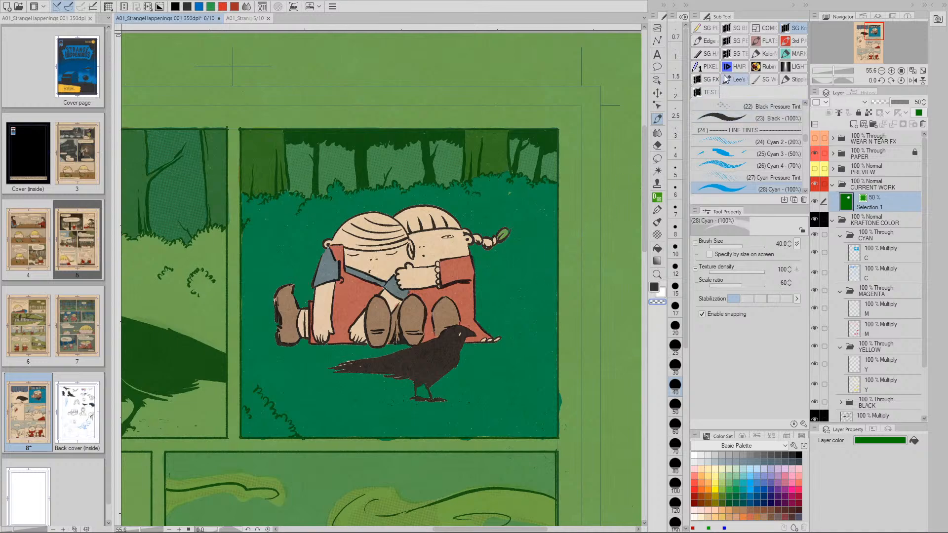
{"action": "left_click", "coordinate": [736, 28]}
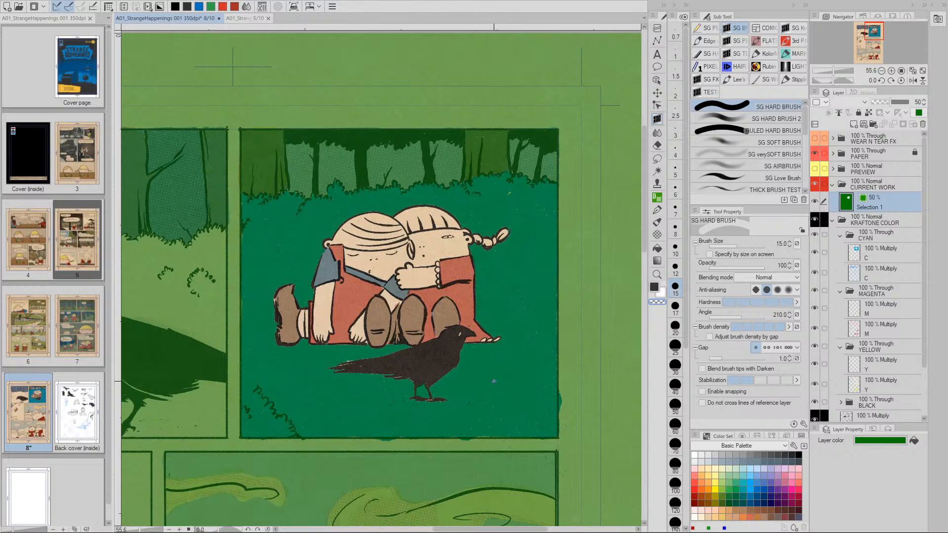
{"action": "left_click", "coordinate": [815, 201]}
{"action": "left_click_drag", "start_coordinate": [479, 398], "coordinate": [479, 351]}
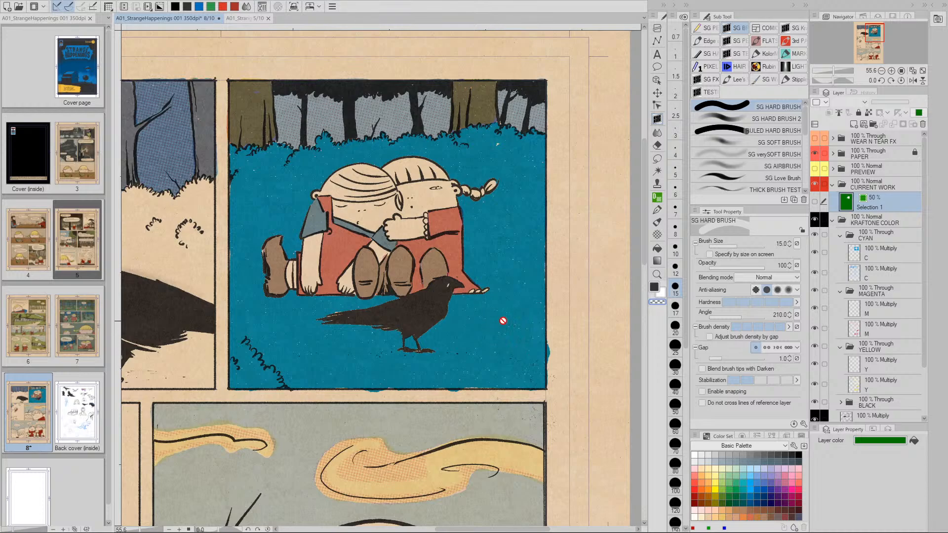
Step: Turn the upper cyan layer's grass fill a deeper blue, and set the layer's opacity to 50%
{"action": "left_click", "coordinate": [856, 256]}
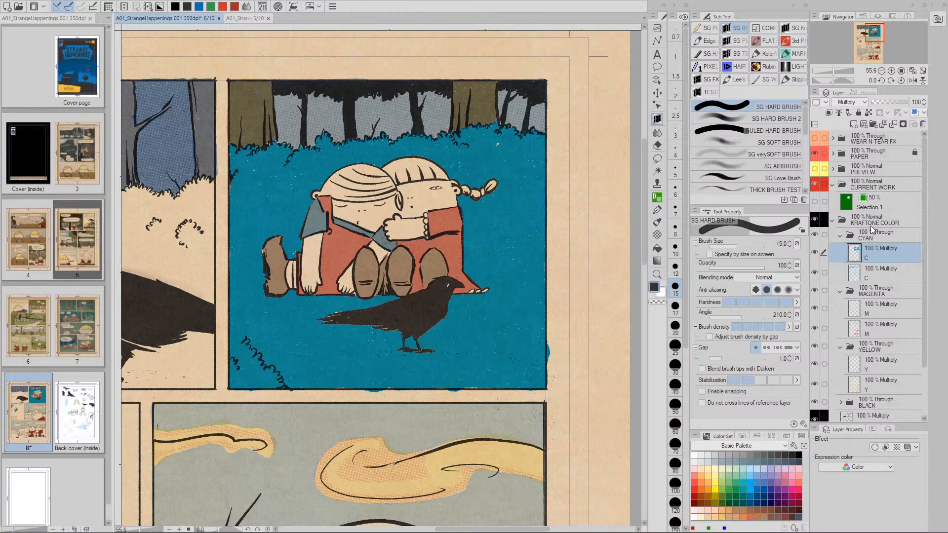
{"action": "key", "text": "ctrl+j"}
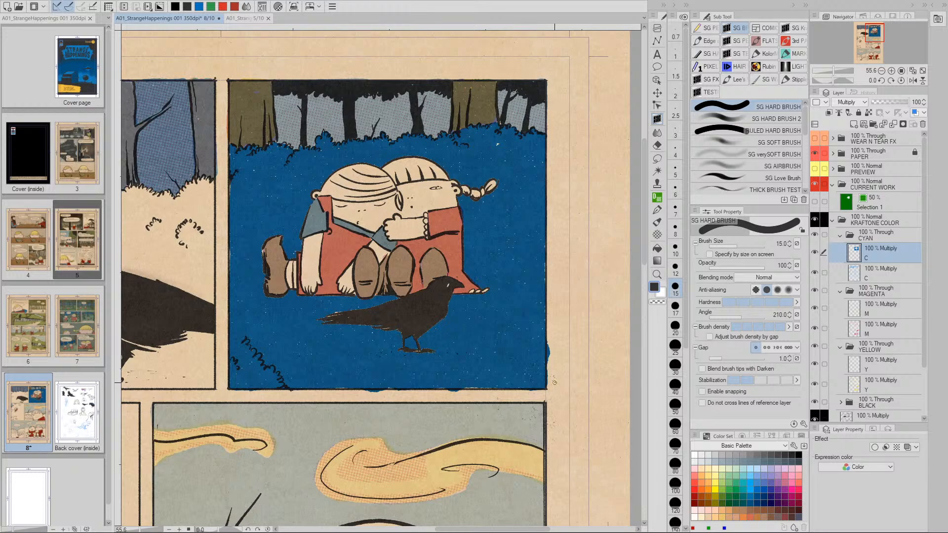
{"action": "key", "text": "5"}
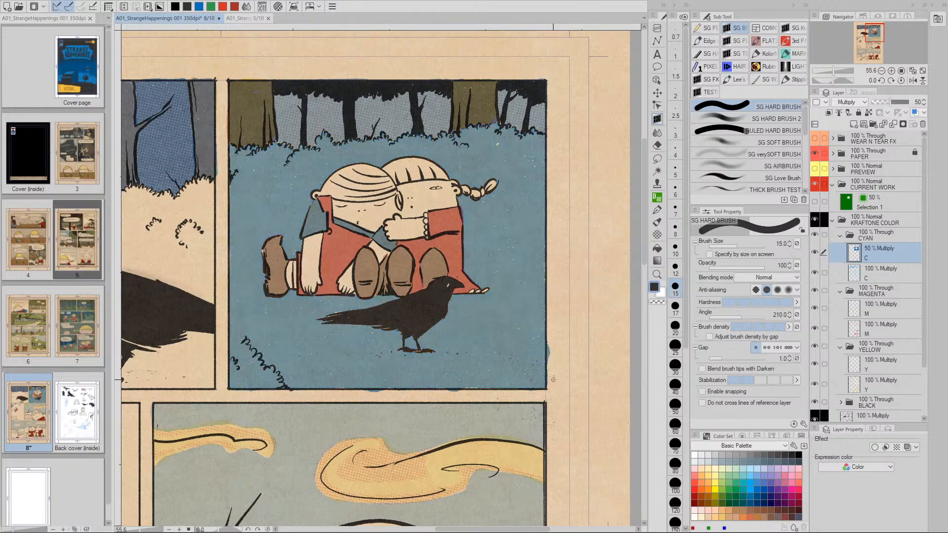
Step: Reload the selection around the figures from the selection layer, and ready the Magenta - (100%) brush on the upper magenta layer
{"action": "left_click", "coordinate": [846, 309]}
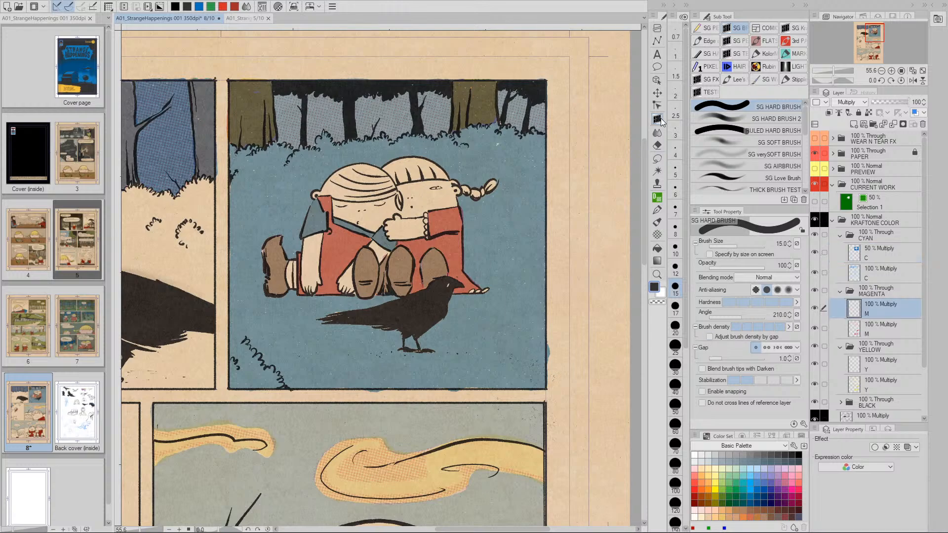
{"action": "left_click", "coordinate": [793, 28]}
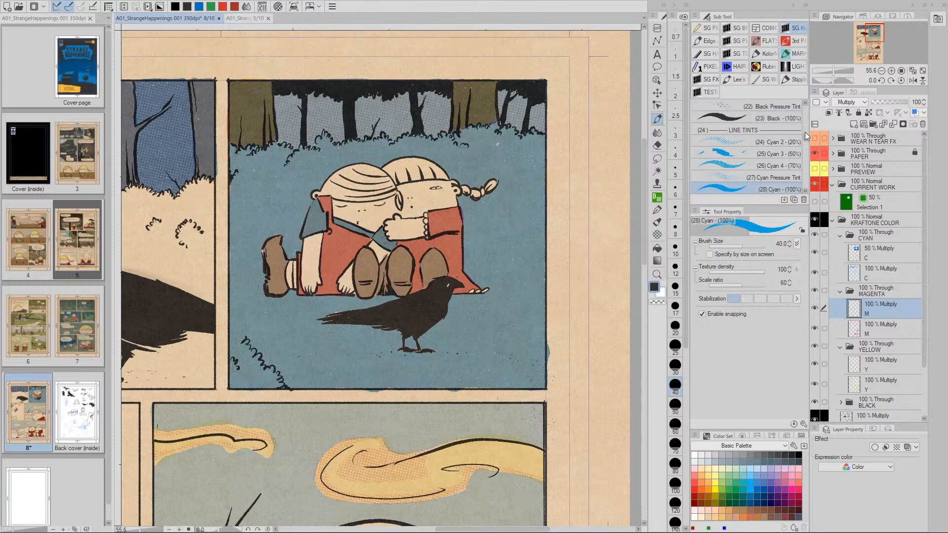
{"action": "scroll", "coordinate": [759, 110], "scroll_direction": "down", "scroll_amount": 4}
{"action": "left_click", "coordinate": [759, 109]}
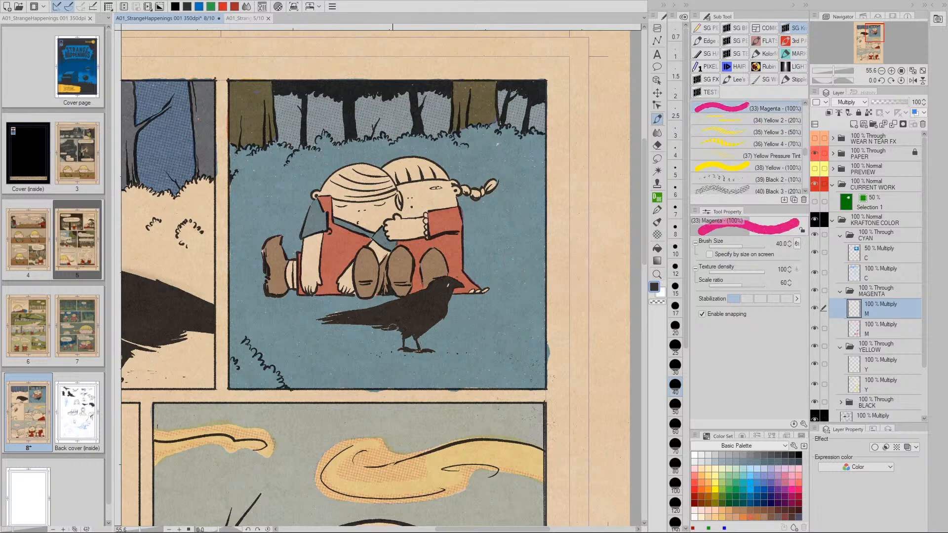
{"action": "left_click", "coordinate": [849, 203]}
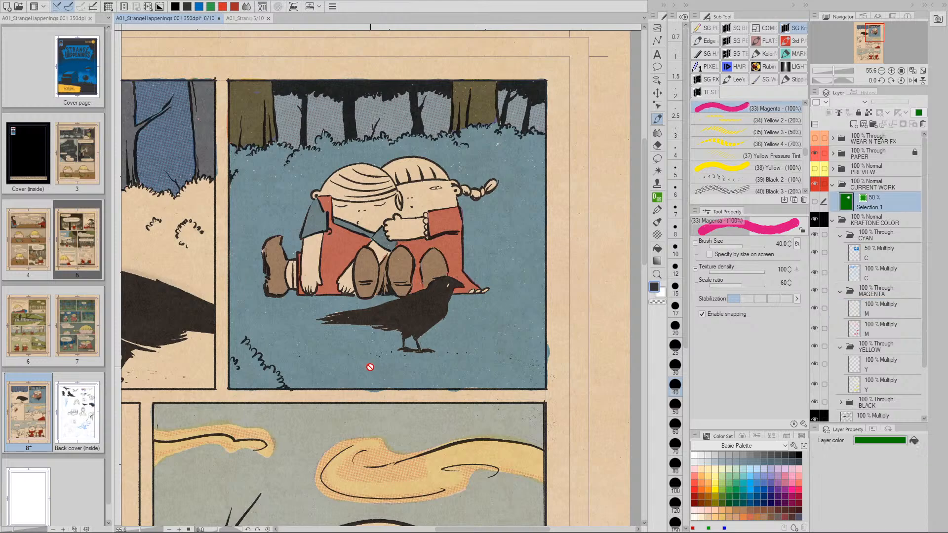
{"action": "key", "text": "ctrl+shift+d"}
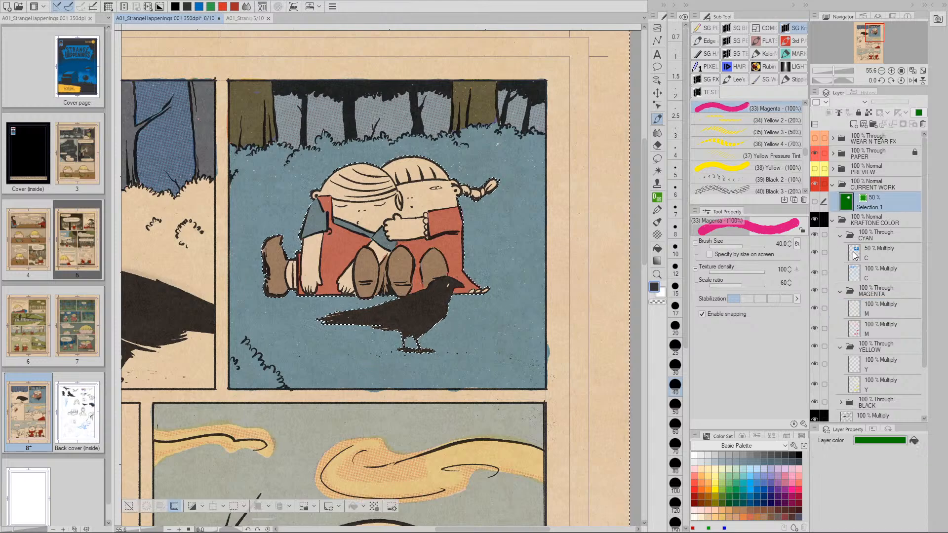
{"action": "left_click", "coordinate": [857, 308]}
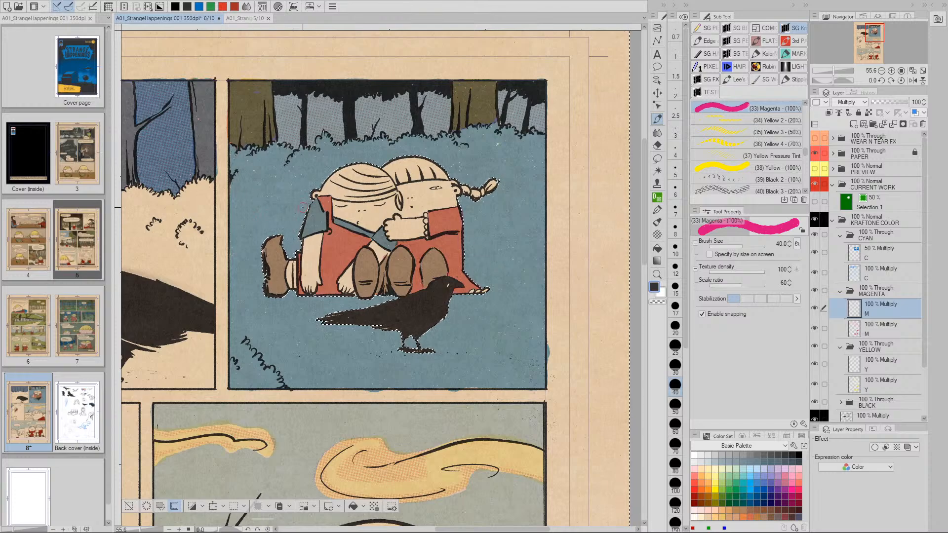
Step: Paint magenta at brush size 40 along the bushes below the trees, across to the second panel's right border
{"action": "mouse_move", "coordinate": [317, 189]}
{"action": "left_mouse_down"}
{"action": "mouse_move", "coordinate": [304, 288]}
{"action": "mouse_move", "coordinate": [453, 289]}
{"action": "left_mouse_up"}
{"action": "key", "text": "slash"}
{"action": "left_click", "coordinate": [339, 270]}
{"action": "mouse_move", "coordinate": [231, 269]}
{"action": "left_mouse_down"}
{"action": "mouse_move", "coordinate": [270, 284]}
{"action": "mouse_move", "coordinate": [280, 273]}
{"action": "mouse_move", "coordinate": [307, 282]}
{"action": "mouse_move", "coordinate": [317, 266]}
{"action": "mouse_move", "coordinate": [351, 271]}
{"action": "mouse_move", "coordinate": [360, 285]}
{"action": "mouse_move", "coordinate": [382, 274]}
{"action": "mouse_move", "coordinate": [406, 283]}
{"action": "mouse_move", "coordinate": [430, 272]}
{"action": "mouse_move", "coordinate": [419, 267]}
{"action": "mouse_move", "coordinate": [434, 242]}
{"action": "mouse_move", "coordinate": [427, 238]}
{"action": "mouse_move", "coordinate": [444, 266]}
{"action": "mouse_move", "coordinate": [434, 274]}
{"action": "mouse_move", "coordinate": [470, 270]}
{"action": "mouse_move", "coordinate": [438, 292]}
{"action": "mouse_move", "coordinate": [414, 277]}
{"action": "mouse_move", "coordinate": [432, 281]}
{"action": "mouse_move", "coordinate": [487, 262]}
{"action": "mouse_move", "coordinate": [508, 281]}
{"action": "mouse_move", "coordinate": [525, 279]}
{"action": "mouse_move", "coordinate": [431, 293]}
{"action": "mouse_move", "coordinate": [404, 274]}
{"action": "mouse_move", "coordinate": [448, 269]}
{"action": "mouse_move", "coordinate": [495, 277]}
{"action": "left_mouse_up"}
{"action": "key", "text": "space"}
{"action": "key", "text": "space"}
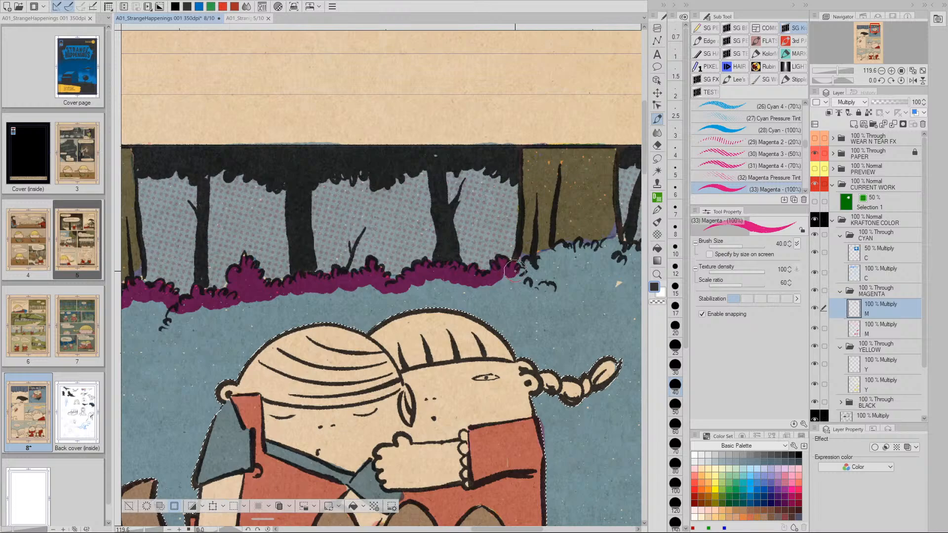
{"action": "mouse_move", "coordinate": [519, 267]}
{"action": "left_mouse_down"}
{"action": "mouse_move", "coordinate": [537, 262]}
{"action": "mouse_move", "coordinate": [486, 282]}
{"action": "mouse_move", "coordinate": [567, 268]}
{"action": "mouse_move", "coordinate": [480, 278]}
{"action": "mouse_move", "coordinate": [516, 297]}
{"action": "mouse_move", "coordinate": [457, 334]}
{"action": "left_mouse_up"}
{"action": "key", "text": "space"}
{"action": "key", "text": "space"}
{"action": "left_click_drag", "start_coordinate": [448, 300], "coordinate": [470, 301]}
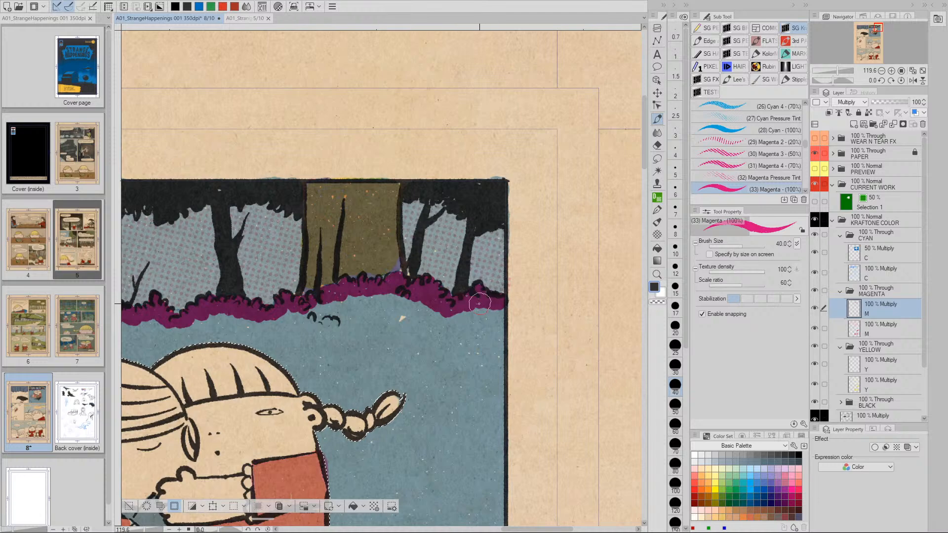
Step: Paint a magenta band inside the second panel's right border, from the bushes down to the bottom corner
{"action": "key", "text": "space"}
{"action": "left_click_drag", "start_coordinate": [487, 350], "coordinate": [481, 202]}
{"action": "mouse_move", "coordinate": [491, 168]}
{"action": "left_mouse_down"}
{"action": "mouse_move", "coordinate": [490, 459]}
{"action": "mouse_move", "coordinate": [517, 386]}
{"action": "mouse_move", "coordinate": [504, 293]}
{"action": "mouse_move", "coordinate": [480, 372]}
{"action": "mouse_move", "coordinate": [481, 404]}
{"action": "mouse_move", "coordinate": [487, 343]}
{"action": "mouse_move", "coordinate": [487, 489]}
{"action": "left_mouse_up"}
{"action": "mouse_move", "coordinate": [487, 488]}
{"action": "left_mouse_down"}
{"action": "mouse_move", "coordinate": [496, 239]}
{"action": "mouse_move", "coordinate": [472, 306]}
{"action": "left_mouse_up"}
{"action": "key", "text": "space"}
Step: Paint a magenta band inside the second panel's bottom border, across to the left corner
{"action": "left_click_drag", "start_coordinate": [469, 349], "coordinate": [602, 369]}
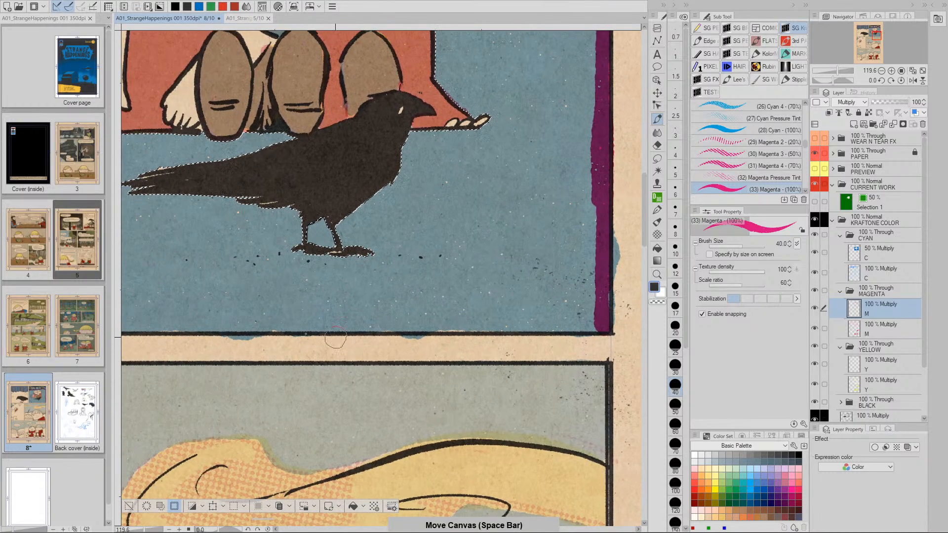
{"action": "mouse_move", "coordinate": [230, 328]}
{"action": "left_mouse_down"}
{"action": "mouse_move", "coordinate": [602, 321]}
{"action": "mouse_move", "coordinate": [220, 328]}
{"action": "left_mouse_up"}
{"action": "key", "text": "space"}
{"action": "mouse_move", "coordinate": [267, 353]}
{"action": "left_mouse_down"}
{"action": "mouse_move", "coordinate": [496, 371]}
{"action": "mouse_move", "coordinate": [524, 365]}
{"action": "mouse_move", "coordinate": [453, 353]}
{"action": "mouse_move", "coordinate": [182, 353]}
{"action": "left_mouse_up"}
{"action": "key", "text": "space"}
{"action": "left_click_drag", "start_coordinate": [384, 366], "coordinate": [289, 448]}
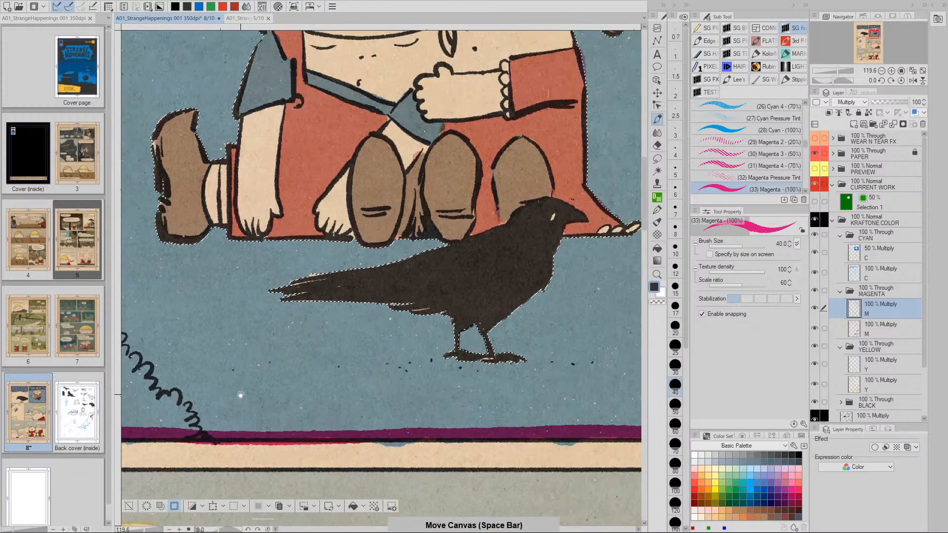
{"action": "left_click_drag", "start_coordinate": [241, 395], "coordinate": [455, 420]}
{"action": "key", "text": "space"}
Step: Paint a magenta band inside the second panel's left border, from the bushes down to the bottom band
{"action": "left_click_drag", "start_coordinate": [338, 184], "coordinate": [319, 275]}
{"action": "key", "text": "/"}
{"action": "left_click_drag", "start_coordinate": [368, 396], "coordinate": [339, 408]}
{"action": "key", "text": "space"}
{"action": "left_click_drag", "start_coordinate": [406, 420], "coordinate": [389, 359]}
{"action": "left_click_drag", "start_coordinate": [332, 189], "coordinate": [329, 216]}
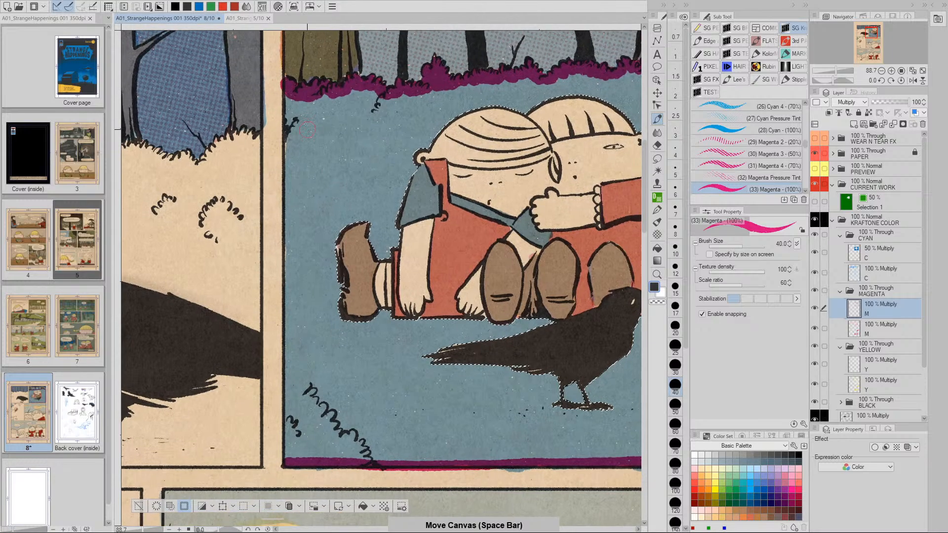
{"action": "left_click_drag", "start_coordinate": [288, 91], "coordinate": [289, 208]}
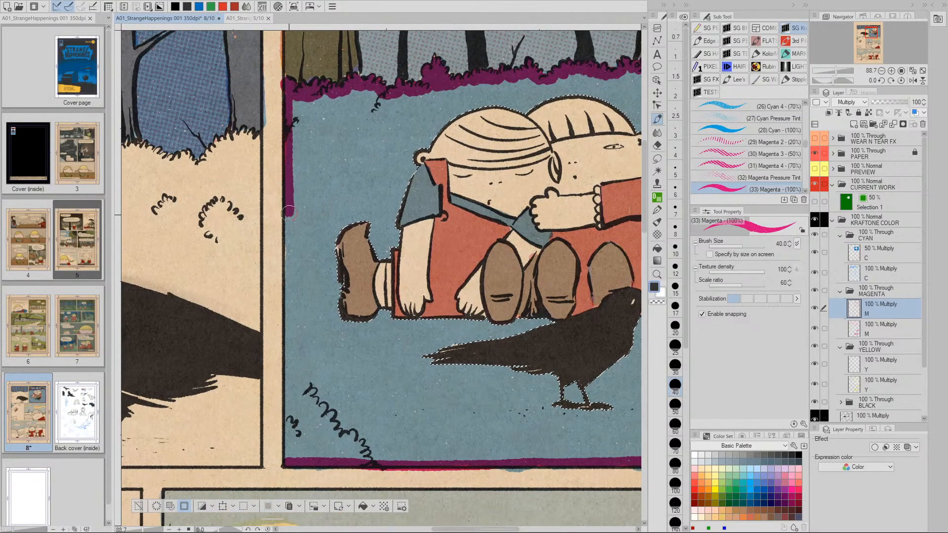
{"action": "left_click_drag", "start_coordinate": [290, 355], "coordinate": [289, 455]}
Step: Set the magenta brush to 100, and fill the grass above the couple's heads and down beside the red dress
{"action": "left_click_drag", "start_coordinate": [441, 425], "coordinate": [354, 422]}
{"action": "key", "text": "slash"}
{"action": "left_click_drag", "start_coordinate": [581, 408], "coordinate": [495, 395]}
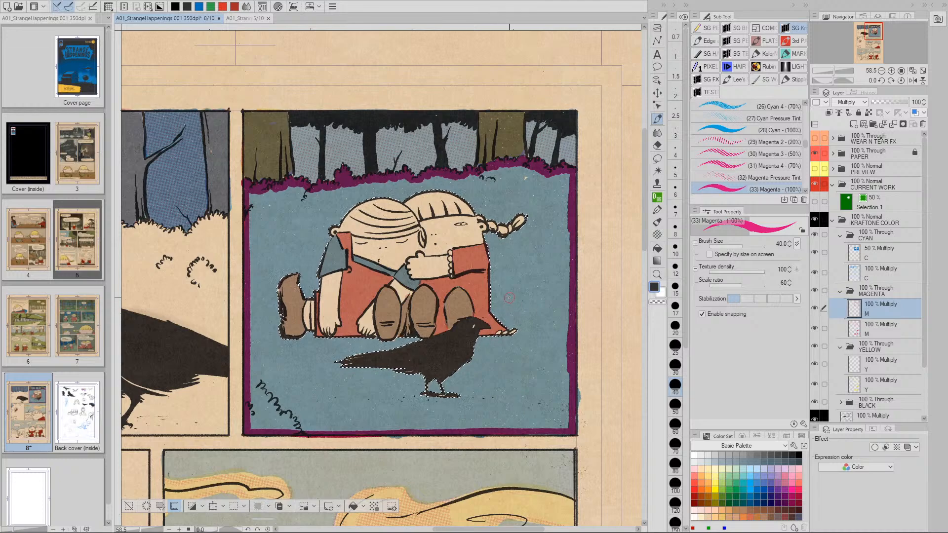
{"action": "key", "text": "bracketright"}
{"action": "key", "text": "bracketright"}
{"action": "key", "text": "bracketright"}
{"action": "key", "text": "bracketright"}
{"action": "key", "text": "bracketright"}
{"action": "key", "text": "shift+p"}
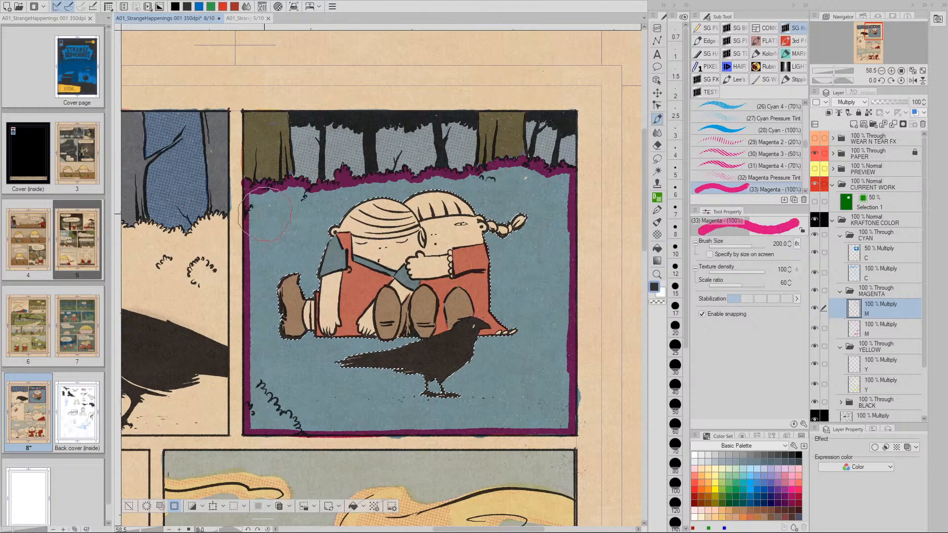
{"action": "key", "text": "["}
{"action": "key", "text": "["}
{"action": "key", "text": "["}
{"action": "mouse_move", "coordinate": [261, 201]}
{"action": "left_mouse_down"}
{"action": "mouse_move", "coordinate": [477, 185]}
{"action": "mouse_move", "coordinate": [474, 193]}
{"action": "mouse_move", "coordinate": [490, 181]}
{"action": "mouse_move", "coordinate": [543, 194]}
{"action": "mouse_move", "coordinate": [564, 187]}
{"action": "mouse_move", "coordinate": [552, 206]}
{"action": "mouse_move", "coordinate": [561, 213]}
{"action": "mouse_move", "coordinate": [487, 205]}
{"action": "mouse_move", "coordinate": [508, 212]}
{"action": "mouse_move", "coordinate": [501, 243]}
{"action": "mouse_move", "coordinate": [512, 262]}
{"action": "mouse_move", "coordinate": [498, 279]}
{"action": "mouse_move", "coordinate": [517, 292]}
{"action": "mouse_move", "coordinate": [498, 300]}
{"action": "mouse_move", "coordinate": [524, 315]}
{"action": "mouse_move", "coordinate": [533, 291]}
{"action": "left_mouse_up"}
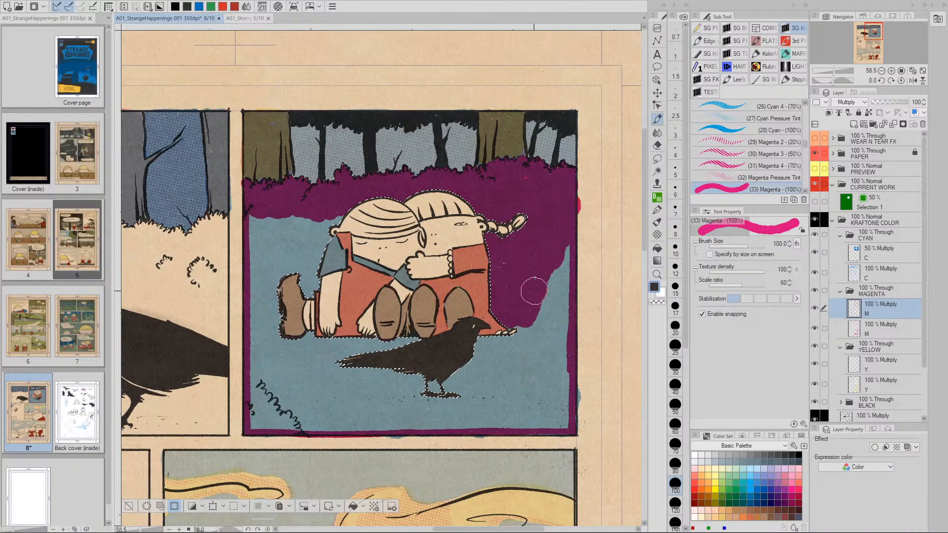
Step: Fill the remaining grass at the panel's right, bottom and left and around the crow with magenta
{"action": "key", "text": "v"}
{"action": "mouse_move", "coordinate": [587, 202]}
{"action": "left_mouse_down"}
{"action": "mouse_move", "coordinate": [581, 197]}
{"action": "mouse_move", "coordinate": [578, 211]}
{"action": "mouse_move", "coordinate": [583, 197]}
{"action": "mouse_move", "coordinate": [560, 190]}
{"action": "mouse_move", "coordinate": [561, 412]}
{"action": "mouse_move", "coordinate": [536, 348]}
{"action": "mouse_move", "coordinate": [546, 414]}
{"action": "mouse_move", "coordinate": [510, 417]}
{"action": "mouse_move", "coordinate": [525, 317]}
{"action": "mouse_move", "coordinate": [490, 402]}
{"action": "mouse_move", "coordinate": [499, 414]}
{"action": "mouse_move", "coordinate": [260, 418]}
{"action": "mouse_move", "coordinate": [481, 420]}
{"action": "left_mouse_up"}
{"action": "key", "text": "v"}
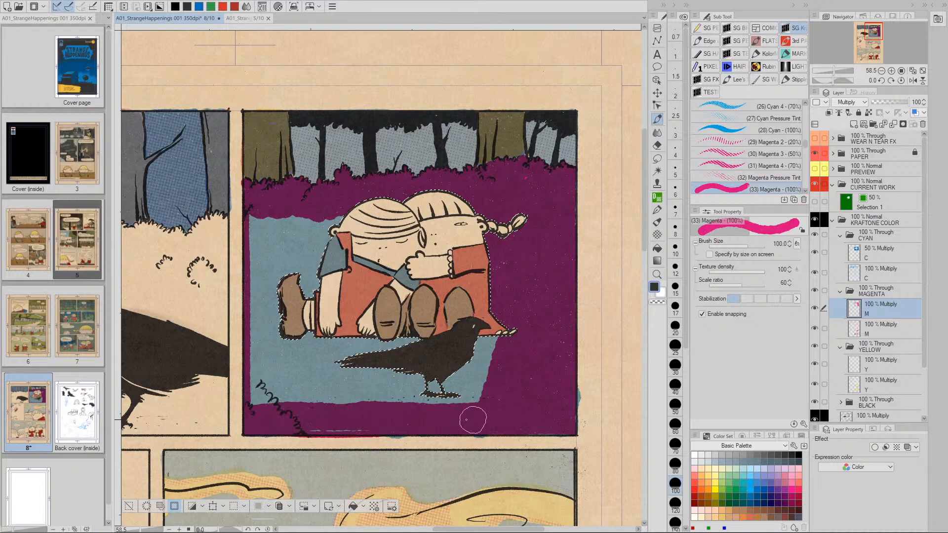
{"action": "mouse_move", "coordinate": [256, 206]}
{"action": "left_mouse_down"}
{"action": "mouse_move", "coordinate": [259, 397]}
{"action": "mouse_move", "coordinate": [278, 204]}
{"action": "mouse_move", "coordinate": [283, 393]}
{"action": "mouse_move", "coordinate": [294, 231]}
{"action": "mouse_move", "coordinate": [304, 315]}
{"action": "mouse_move", "coordinate": [323, 216]}
{"action": "mouse_move", "coordinate": [298, 399]}
{"action": "mouse_move", "coordinate": [305, 357]}
{"action": "mouse_move", "coordinate": [325, 341]}
{"action": "mouse_move", "coordinate": [338, 354]}
{"action": "mouse_move", "coordinate": [351, 341]}
{"action": "mouse_move", "coordinate": [367, 353]}
{"action": "mouse_move", "coordinate": [380, 333]}
{"action": "mouse_move", "coordinate": [401, 329]}
{"action": "mouse_move", "coordinate": [471, 325]}
{"action": "mouse_move", "coordinate": [494, 340]}
{"action": "left_mouse_up"}
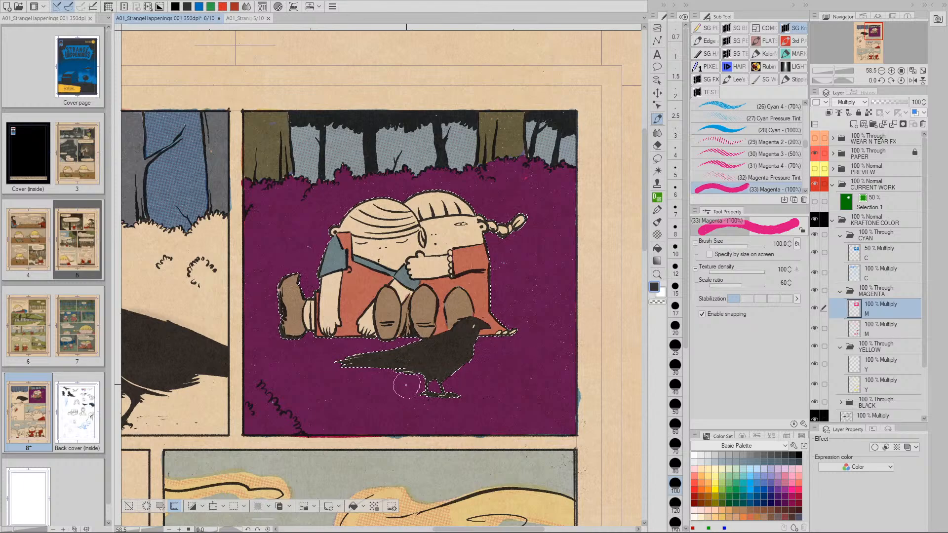
Step: Set the upper magenta layer to 50% opacity and hide it, and ready the Yellow - (100%) brush on the upper yellow layer
{"action": "key", "text": "5"}
{"action": "left_click", "coordinate": [855, 368]}
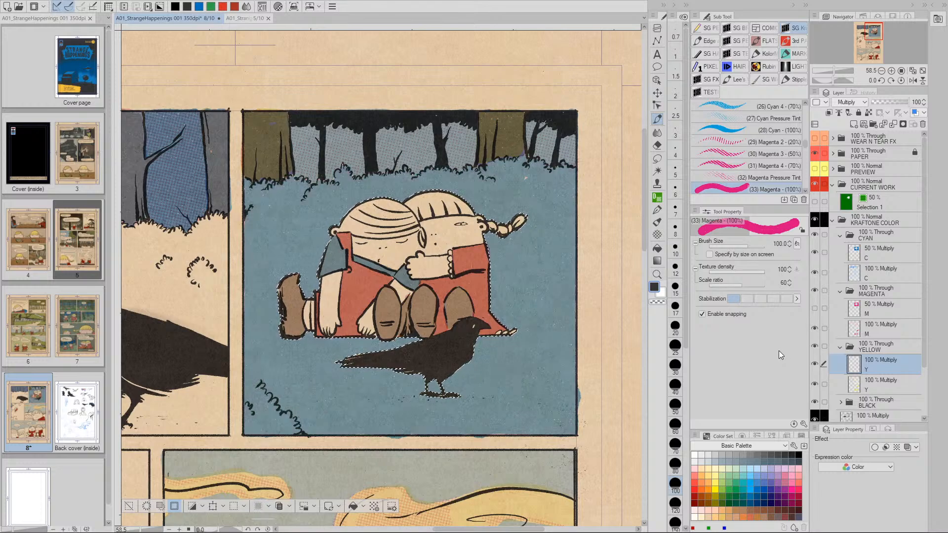
{"action": "key", "text": "space"}
{"action": "mouse_move", "coordinate": [534, 400]}
{"action": "left_mouse_down"}
{"action": "mouse_move", "coordinate": [597, 383]}
{"action": "mouse_move", "coordinate": [514, 378]}
{"action": "left_mouse_up"}
{"action": "key", "text": "slash"}
{"action": "key", "text": "space"}
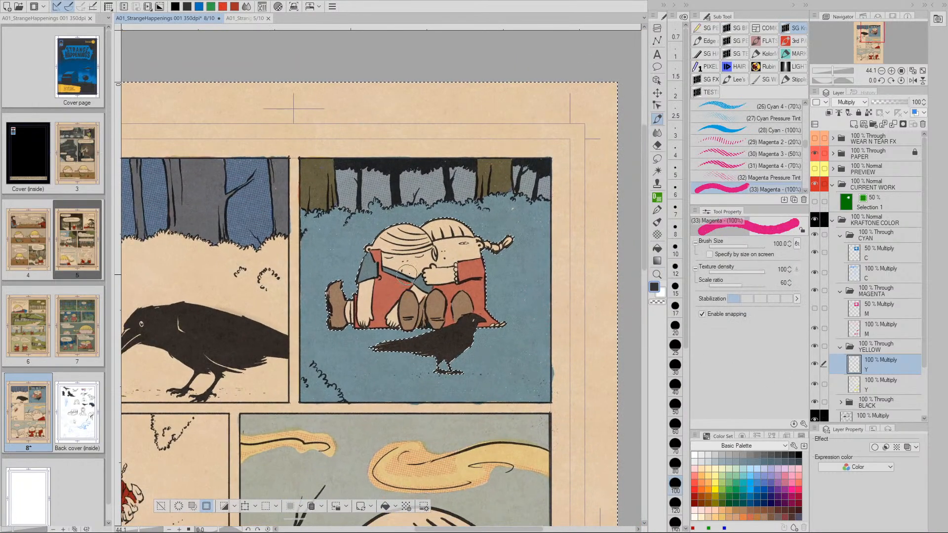
{"action": "scroll", "coordinate": [800, 143], "scroll_direction": "down", "scroll_amount": 3}
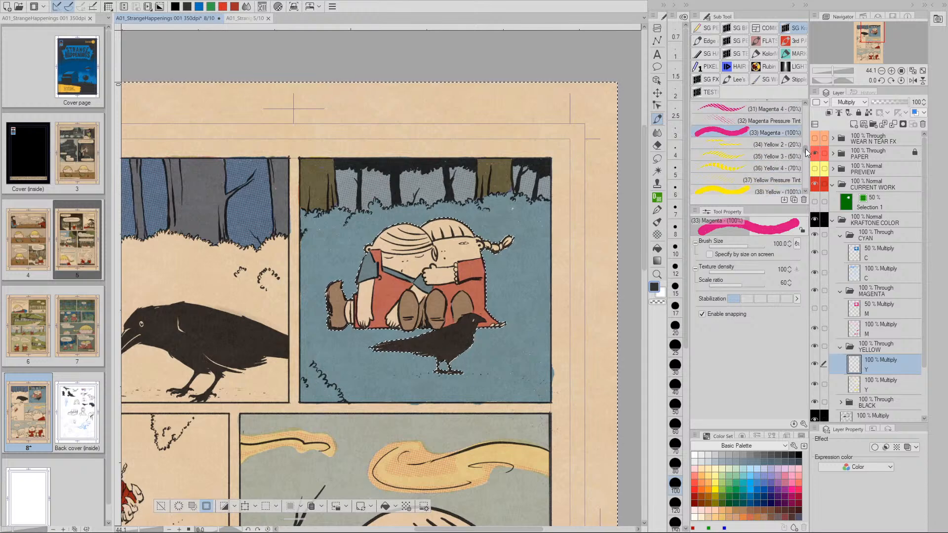
{"action": "left_click", "coordinate": [798, 157]}
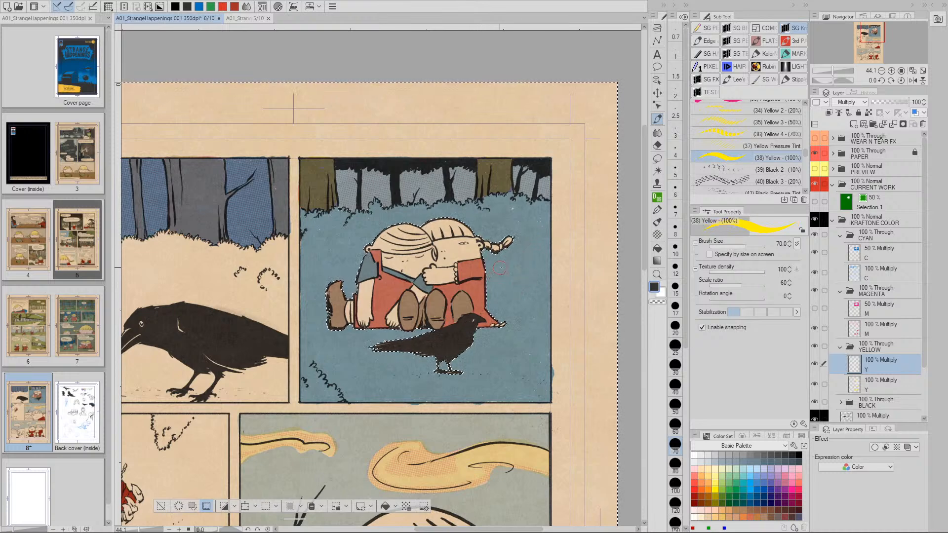
Step: Set the yellow brush to 45 and paint the bushes along the second panel's tree line across to its left border
{"action": "key", "text": "slash"}
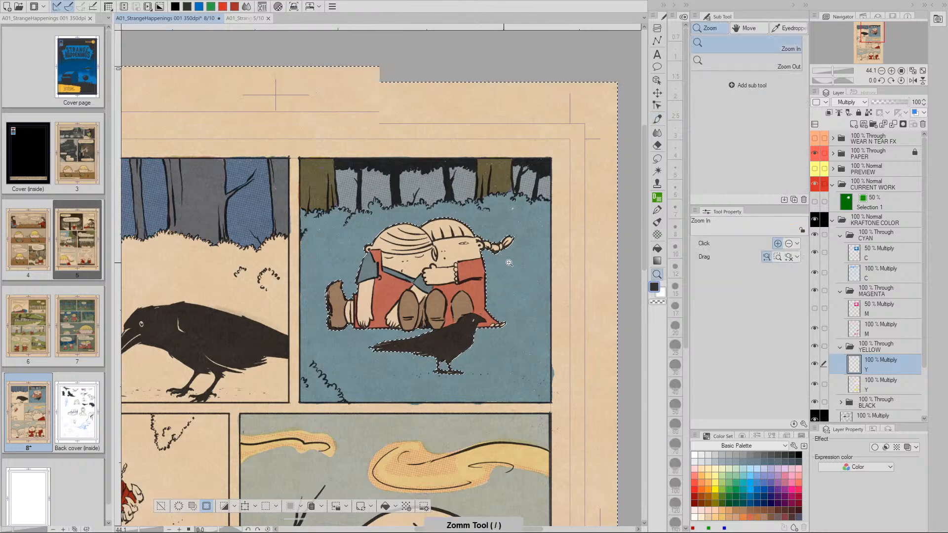
{"action": "left_click_drag", "start_coordinate": [504, 263], "coordinate": [592, 249]}
{"action": "key", "text": "space"}
{"action": "mouse_move", "coordinate": [616, 109]}
{"action": "left_mouse_down"}
{"action": "mouse_move", "coordinate": [586, 249]}
{"action": "mouse_move", "coordinate": [434, 228]}
{"action": "mouse_move", "coordinate": [416, 251]}
{"action": "mouse_move", "coordinate": [421, 277]}
{"action": "mouse_move", "coordinate": [509, 307]}
{"action": "mouse_move", "coordinate": [473, 280]}
{"action": "mouse_move", "coordinate": [449, 291]}
{"action": "mouse_move", "coordinate": [411, 287]}
{"action": "left_mouse_up"}
{"action": "key", "text": "bracketleft"}
{"action": "key", "text": "bracketleft"}
{"action": "key", "text": "bracketleft"}
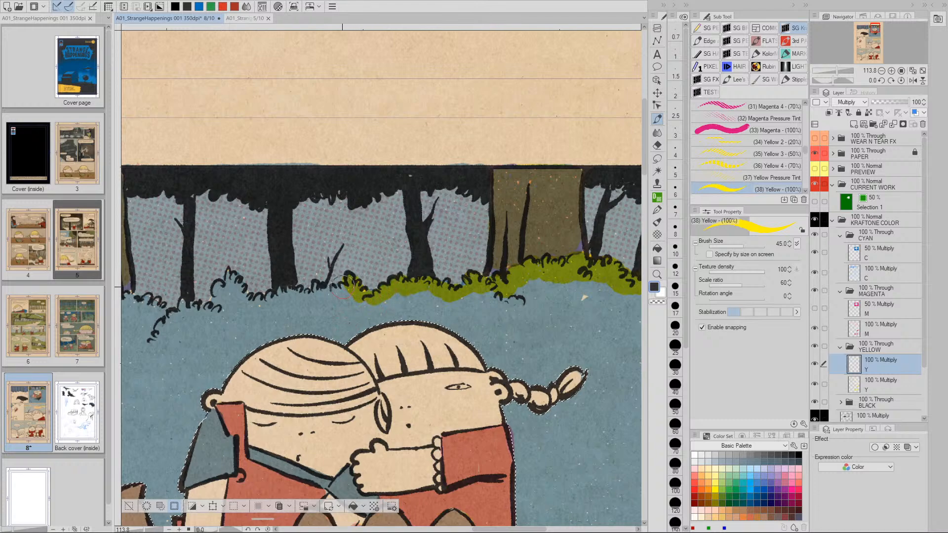
{"action": "mouse_move", "coordinate": [326, 295]}
{"action": "left_mouse_down"}
{"action": "mouse_move", "coordinate": [283, 287]}
{"action": "mouse_move", "coordinate": [257, 302]}
{"action": "left_mouse_up"}
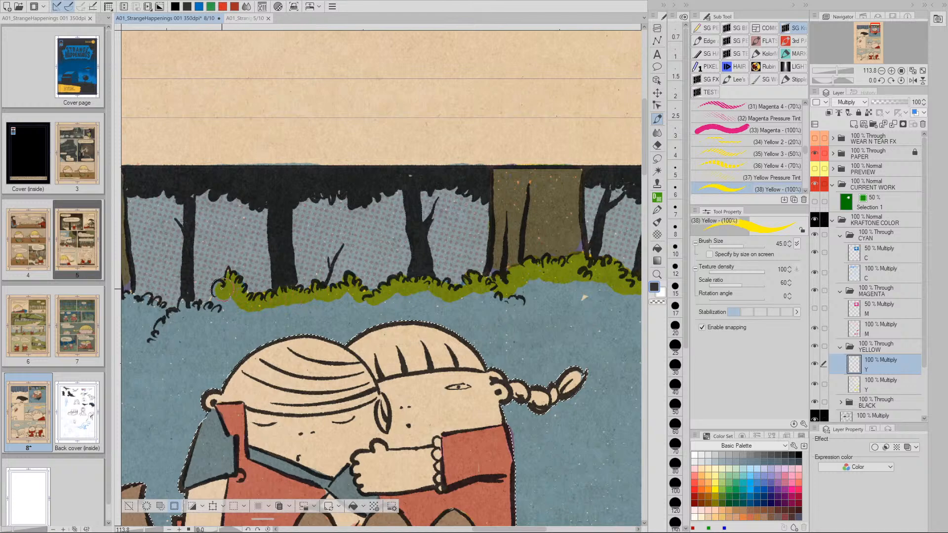
{"action": "mouse_move", "coordinate": [347, 305]}
{"action": "left_mouse_down"}
{"action": "mouse_move", "coordinate": [403, 297]}
{"action": "mouse_move", "coordinate": [297, 309]}
{"action": "mouse_move", "coordinate": [278, 301]}
{"action": "mouse_move", "coordinate": [403, 303]}
{"action": "mouse_move", "coordinate": [454, 289]}
{"action": "mouse_move", "coordinate": [543, 296]}
{"action": "mouse_move", "coordinate": [597, 271]}
{"action": "left_mouse_up"}
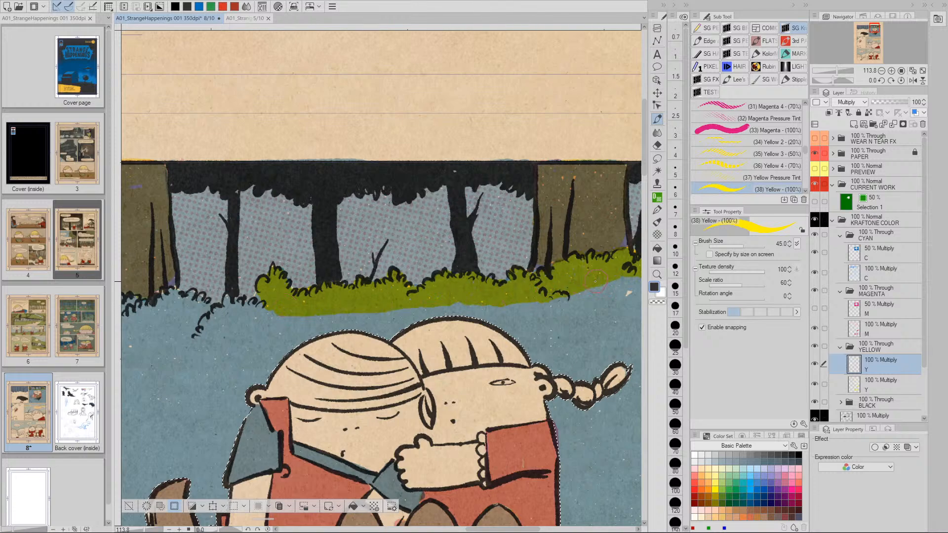
{"action": "mouse_move", "coordinate": [548, 301]}
{"action": "left_mouse_down"}
{"action": "mouse_move", "coordinate": [268, 316]}
{"action": "mouse_move", "coordinate": [260, 304]}
{"action": "mouse_move", "coordinate": [241, 316]}
{"action": "mouse_move", "coordinate": [253, 313]}
{"action": "mouse_move", "coordinate": [223, 308]}
{"action": "mouse_move", "coordinate": [210, 325]}
{"action": "mouse_move", "coordinate": [205, 306]}
{"action": "mouse_move", "coordinate": [265, 333]}
{"action": "mouse_move", "coordinate": [375, 333]}
{"action": "left_mouse_up"}
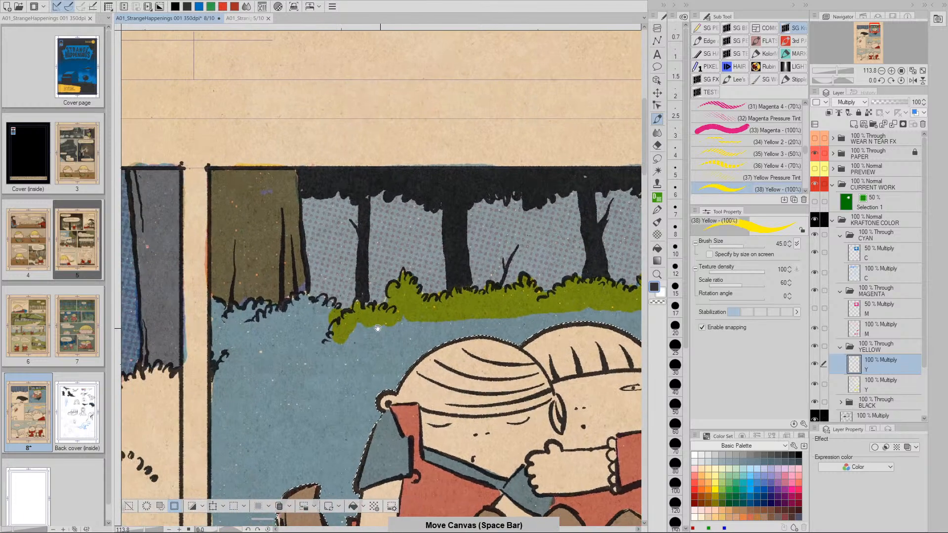
{"action": "mouse_move", "coordinate": [312, 309]}
{"action": "left_mouse_down"}
{"action": "mouse_move", "coordinate": [285, 322]}
{"action": "mouse_move", "coordinate": [257, 320]}
{"action": "mouse_move", "coordinate": [277, 309]}
{"action": "mouse_move", "coordinate": [248, 309]}
{"action": "mouse_move", "coordinate": [241, 322]}
{"action": "mouse_move", "coordinate": [212, 313]}
{"action": "left_mouse_up"}
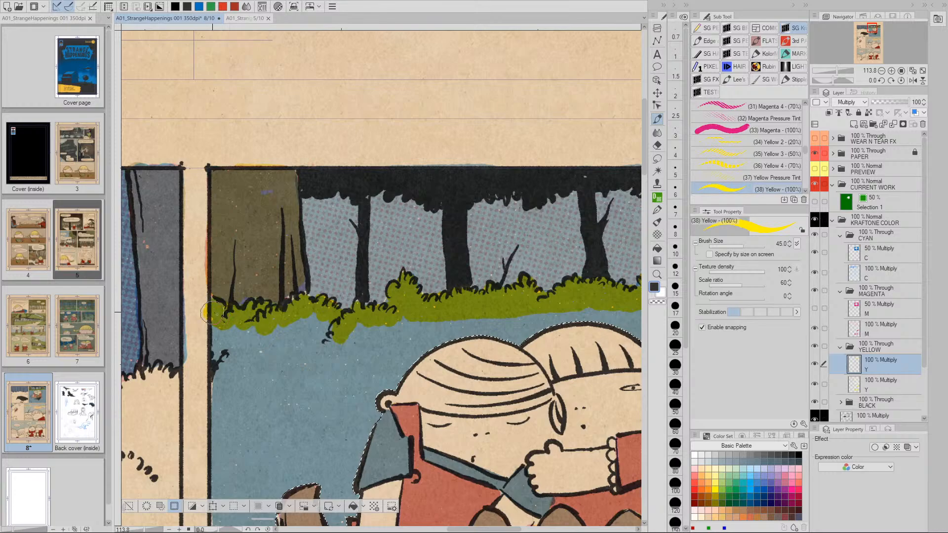
Step: Paint yellow bands inside the second panel's right, bottom and left borders, from the bushes down
{"action": "left_click_drag", "start_coordinate": [473, 337], "coordinate": [399, 336]}
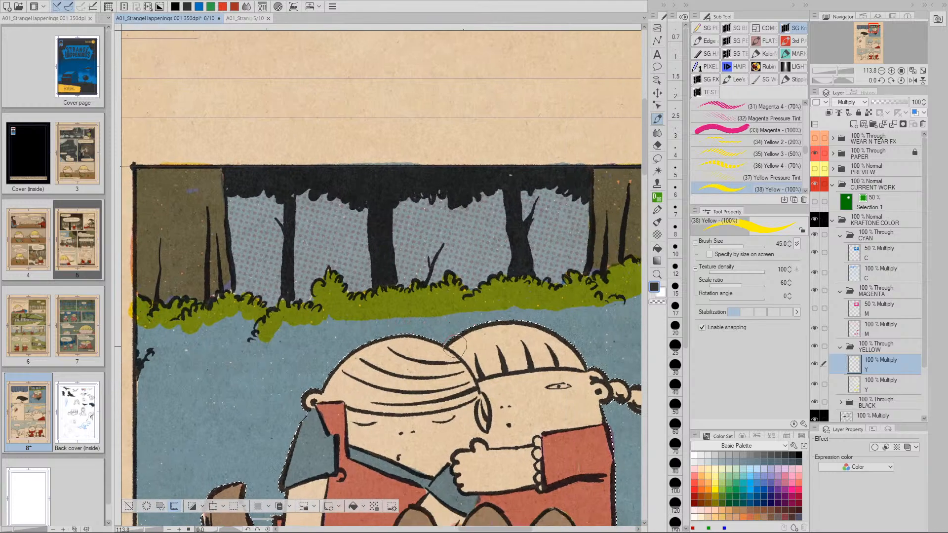
{"action": "left_click_drag", "start_coordinate": [463, 324], "coordinate": [391, 294]}
{"action": "key", "text": "slash"}
{"action": "left_click_drag", "start_coordinate": [539, 310], "coordinate": [508, 303]}
{"action": "left_click_drag", "start_coordinate": [571, 326], "coordinate": [478, 277]}
{"action": "left_click_drag", "start_coordinate": [511, 242], "coordinate": [509, 299]}
{"action": "left_click_drag", "start_coordinate": [507, 263], "coordinate": [508, 408]}
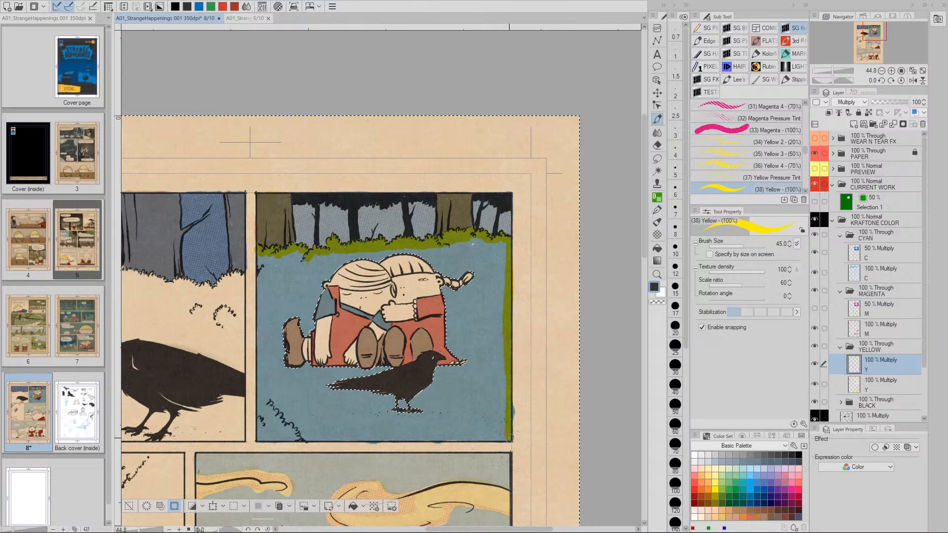
{"action": "left_click_drag", "start_coordinate": [467, 438], "coordinate": [320, 437]}
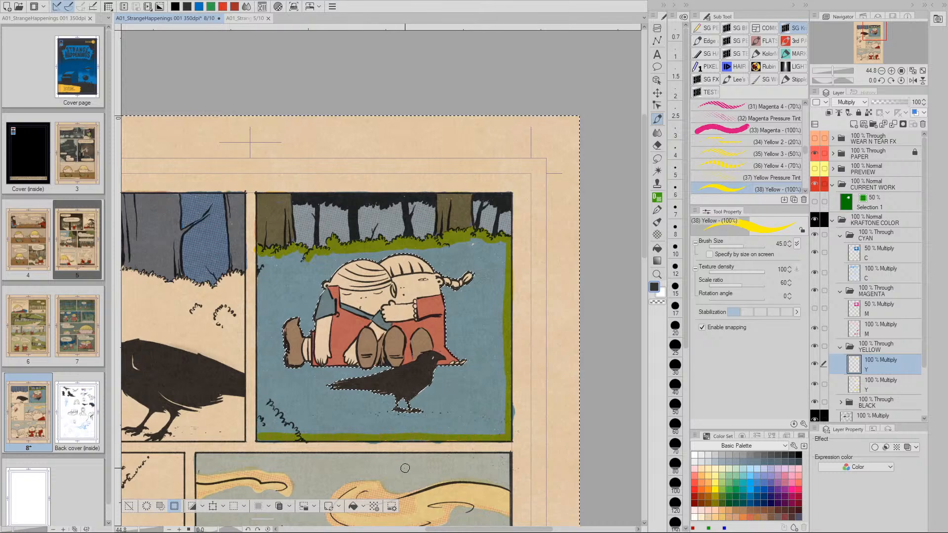
{"action": "left_click_drag", "start_coordinate": [260, 253], "coordinate": [260, 410]}
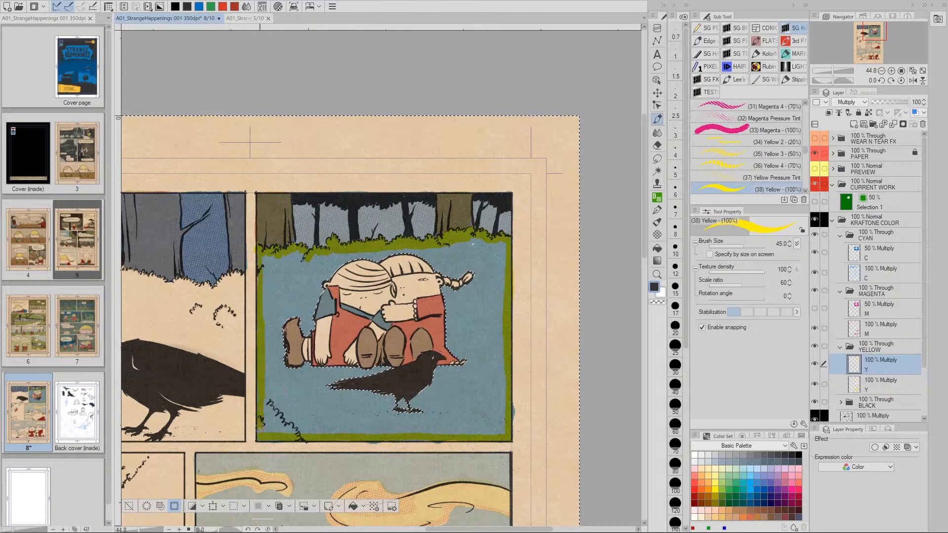
{"action": "left_click_drag", "start_coordinate": [264, 423], "coordinate": [265, 254]}
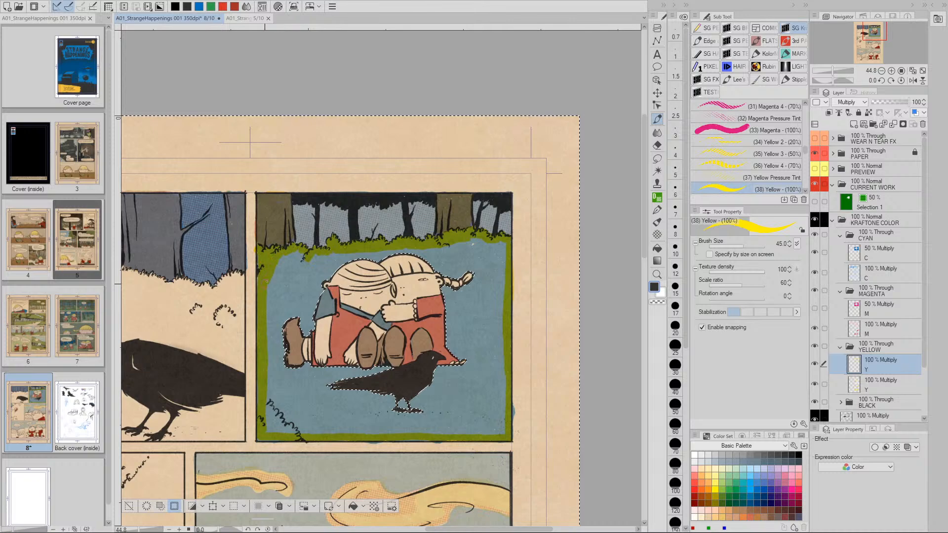
Step: Set the yellow brush to 200, fill the remaining grass around the couple and the crow, and check it without the selection outline
{"action": "key", "text": "bracketright"}
{"action": "key", "text": "bracketright"}
{"action": "key", "text": "bracketright"}
{"action": "key", "text": "bracketright"}
{"action": "key", "text": "bracketright"}
{"action": "key", "text": "bracketright"}
{"action": "key", "text": "bracketright"}
{"action": "key", "text": "bracketright"}
{"action": "key", "text": "bracketright"}
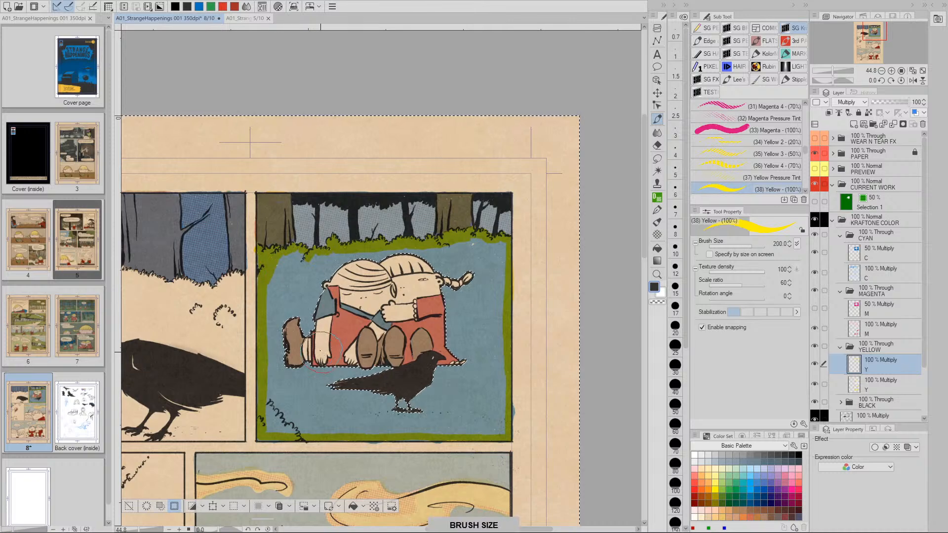
{"action": "left_click", "coordinate": [287, 266]}
{"action": "mouse_move", "coordinate": [288, 266]}
{"action": "left_mouse_down"}
{"action": "mouse_move", "coordinate": [486, 264]}
{"action": "mouse_move", "coordinate": [491, 418]}
{"action": "mouse_move", "coordinate": [287, 417]}
{"action": "mouse_move", "coordinate": [278, 282]}
{"action": "mouse_move", "coordinate": [298, 343]}
{"action": "mouse_move", "coordinate": [336, 390]}
{"action": "mouse_move", "coordinate": [412, 394]}
{"action": "mouse_move", "coordinate": [461, 346]}
{"action": "mouse_move", "coordinate": [450, 299]}
{"action": "left_mouse_up"}
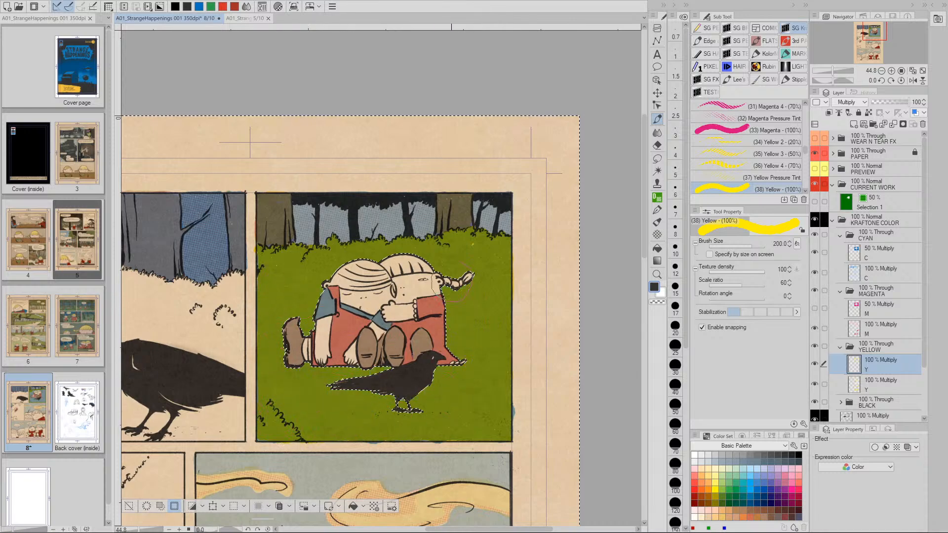
{"action": "left_click_drag", "start_coordinate": [454, 343], "coordinate": [460, 378]}
{"action": "left_click", "coordinate": [175, 507]}
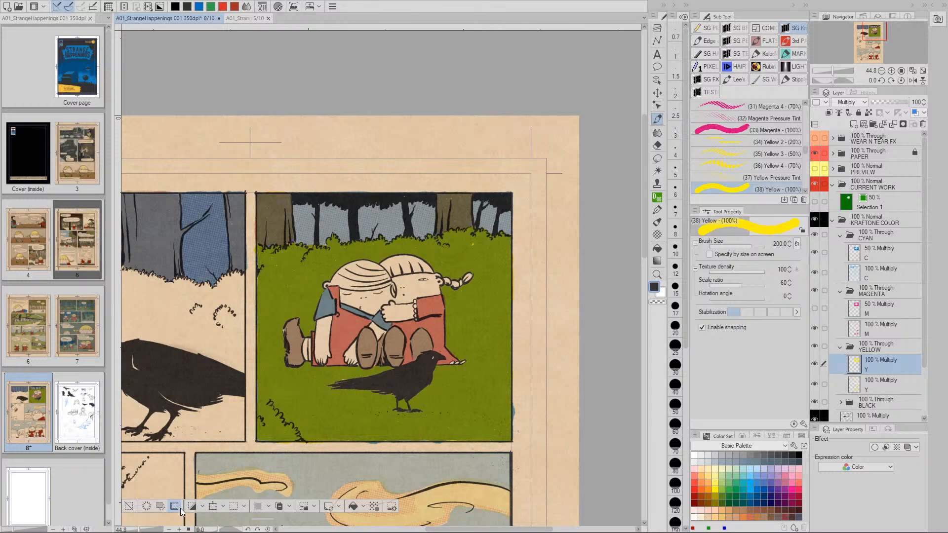
{"action": "left_click", "coordinate": [175, 507]}
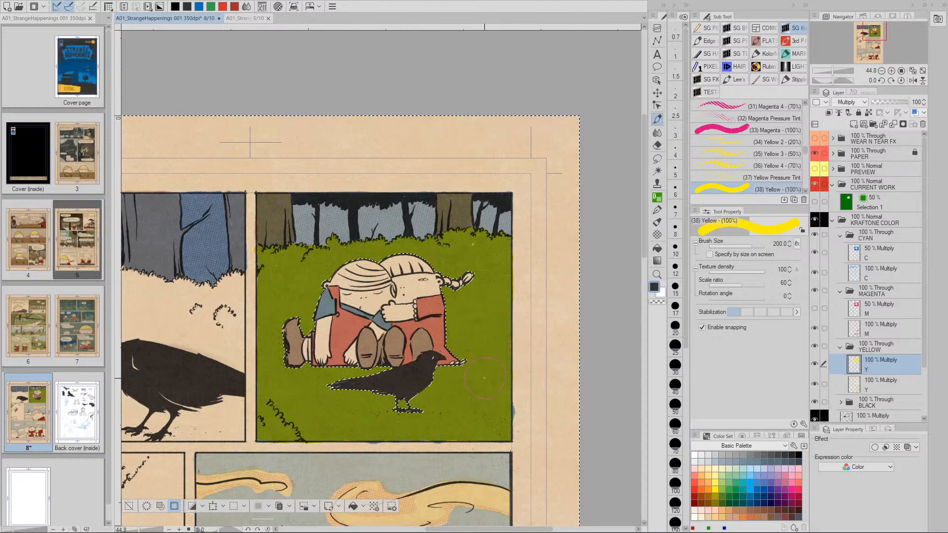
Step: Raise the upper cyan layer to 100% opacity, and show the upper magenta layer at 100% opacity
{"action": "left_click", "coordinate": [857, 310]}
{"action": "left_click", "coordinate": [858, 257]}
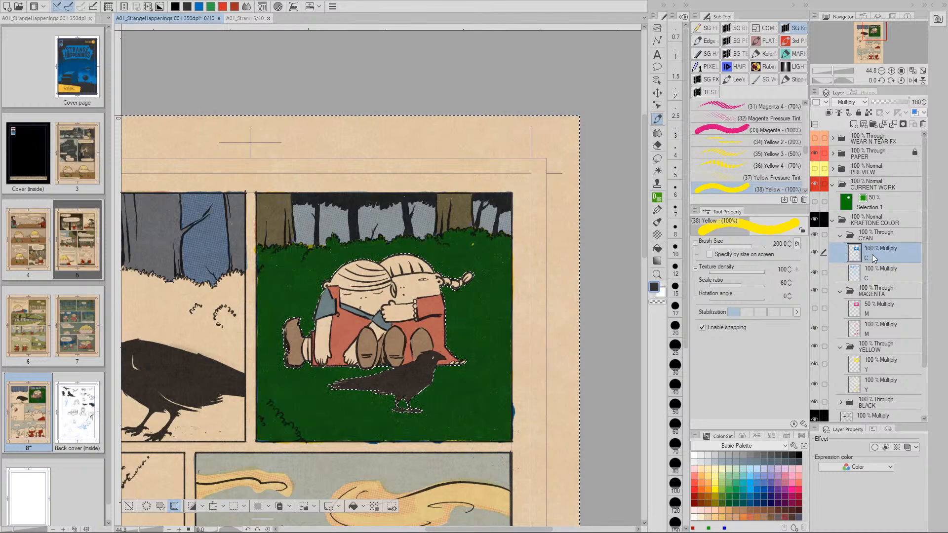
{"action": "left_click", "coordinate": [857, 310]}
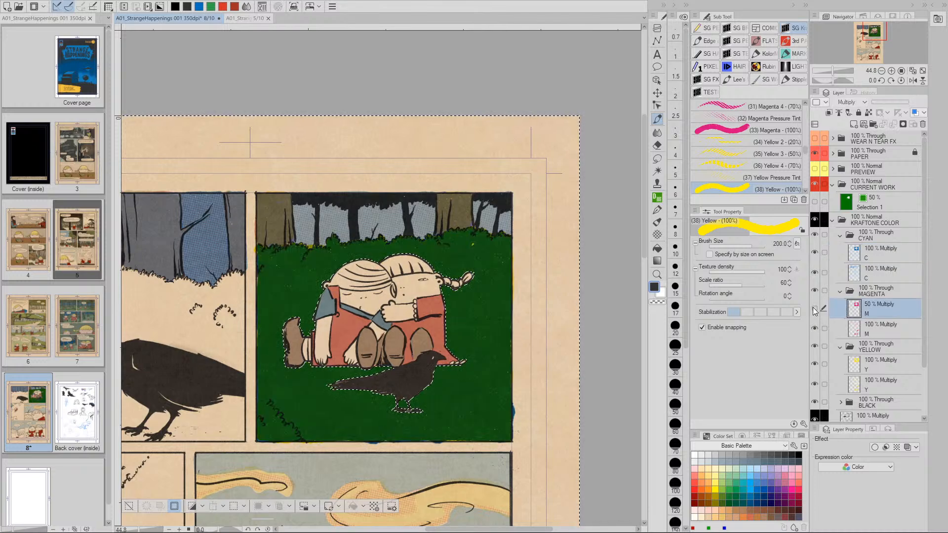
{"action": "left_click", "coordinate": [815, 309]}
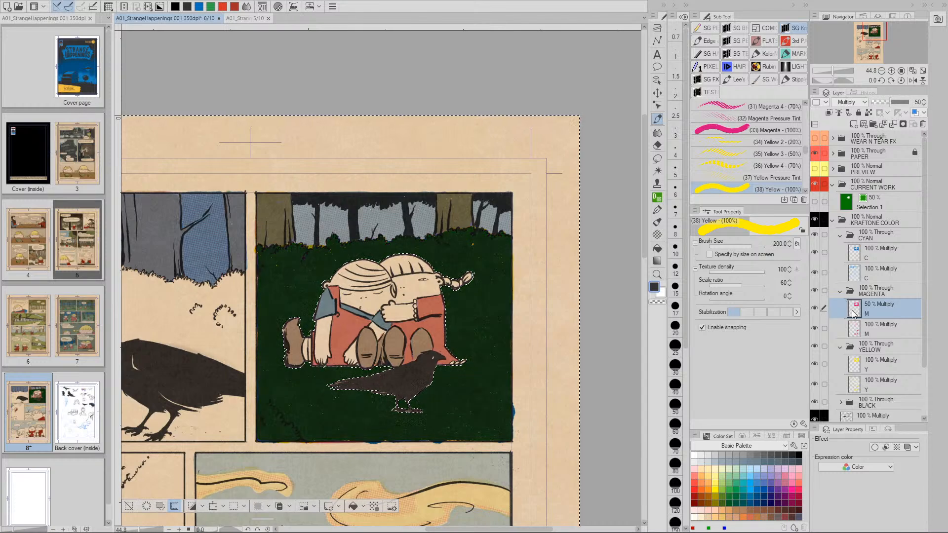
{"action": "key", "text": "0"}
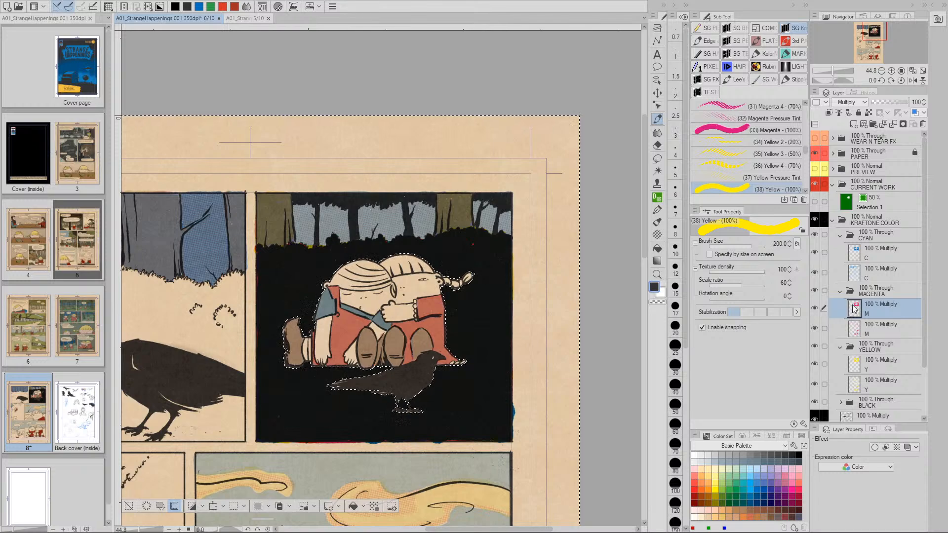
Step: Clear the selection and erase the cyan spilling past the second panel's right border on the upper cyan layer
{"action": "left_click", "coordinate": [860, 257]}
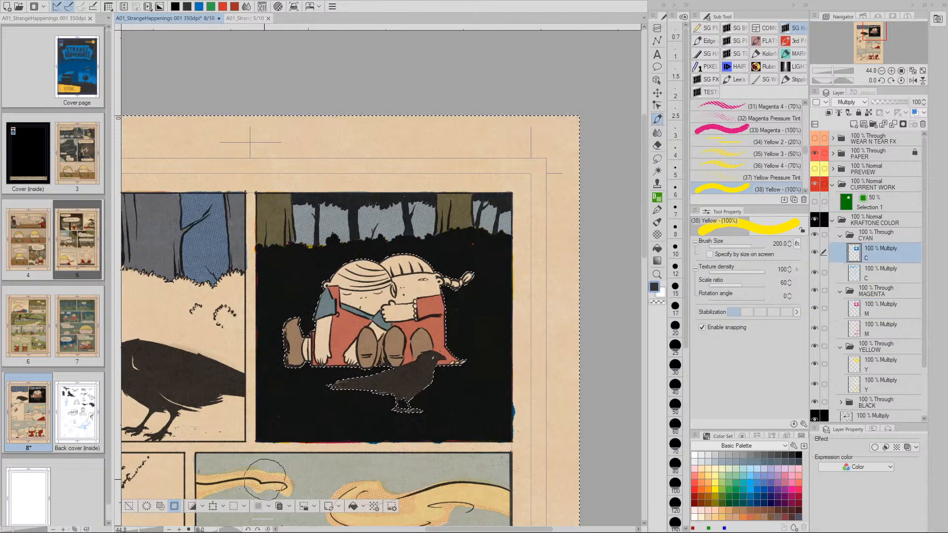
{"action": "key", "text": "ctrl+d"}
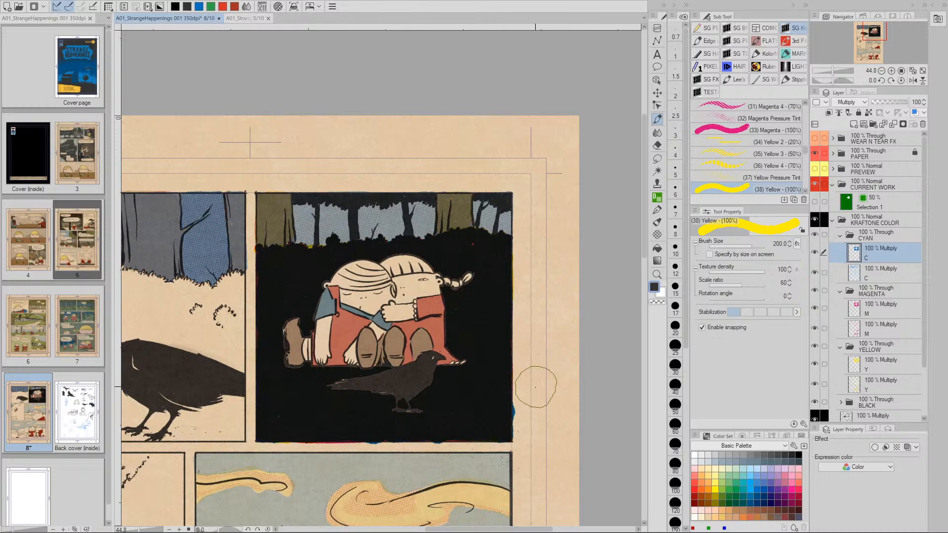
{"action": "key", "text": "e"}
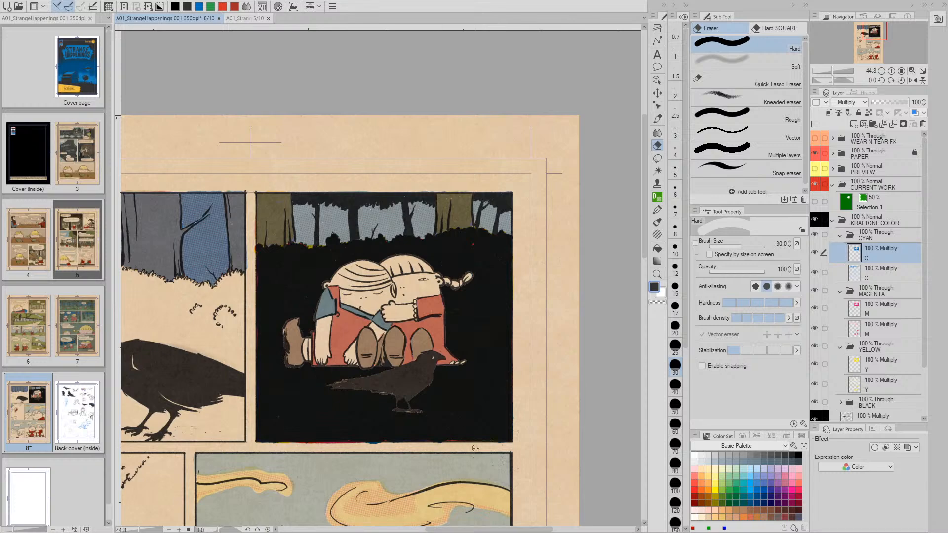
{"action": "key", "text": "p"}
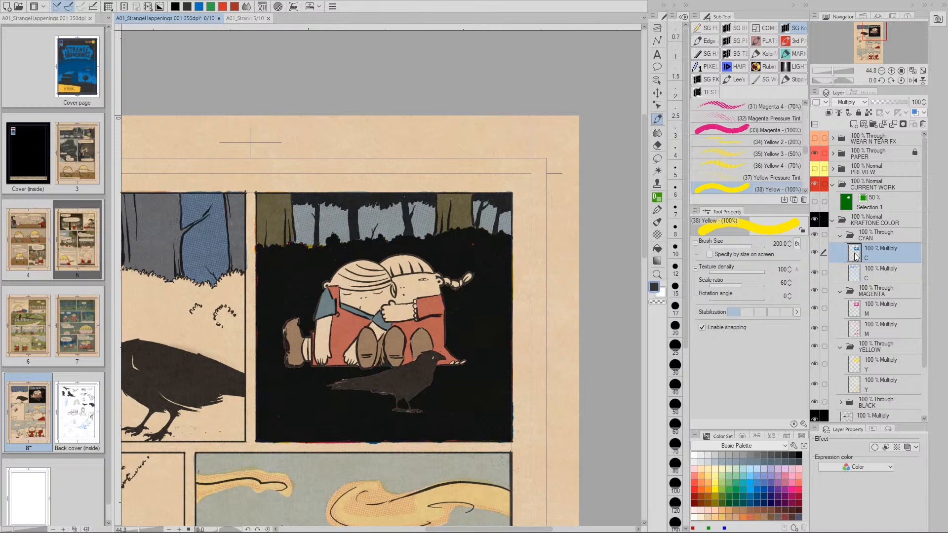
Step: Lighten the upper magenta layer with a Hue/Saturation/Luminosity correction, setting Luminosity to 79
{"action": "left_click", "coordinate": [856, 309]}
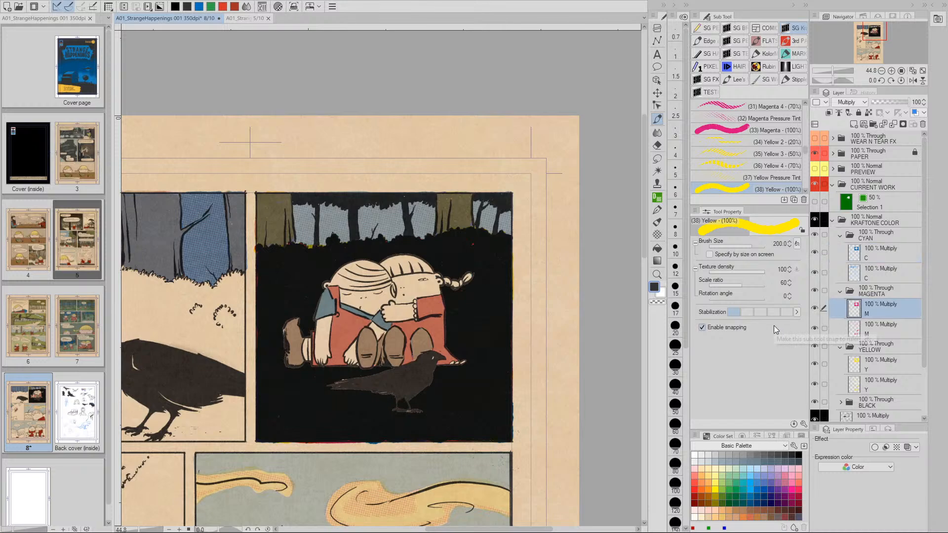
{"action": "key", "text": "ctrl+u"}
{"action": "left_click_drag", "start_coordinate": [332, 431], "coordinate": [371, 431]}
{"action": "left_click_drag", "start_coordinate": [437, 351], "coordinate": [478, 146]}
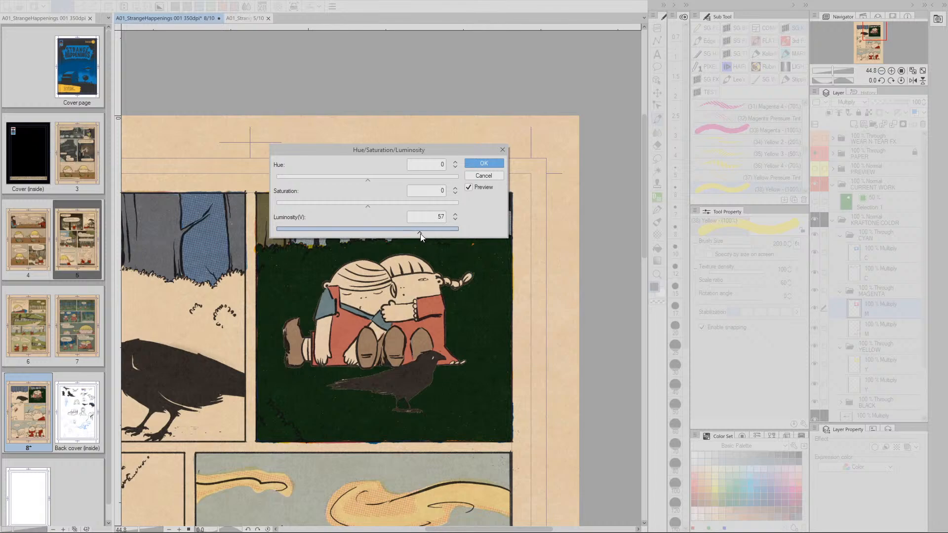
{"action": "left_click", "coordinate": [456, 214]}
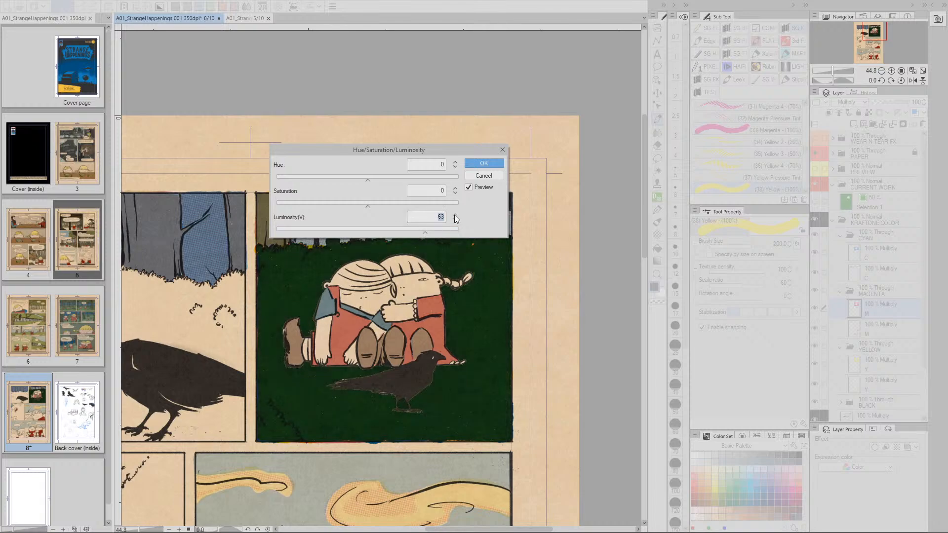
{"action": "left_click_drag", "start_coordinate": [426, 232], "coordinate": [440, 233]}
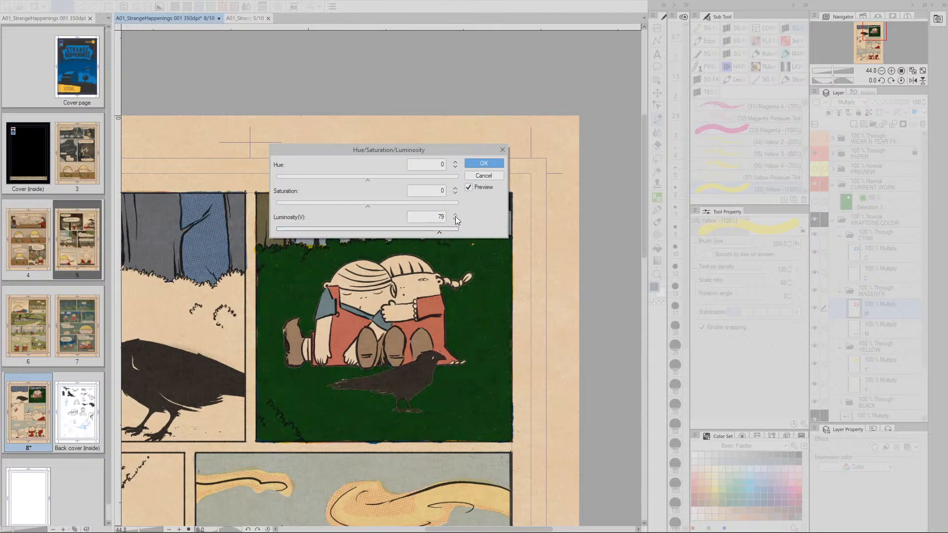
{"action": "left_click", "coordinate": [483, 164]}
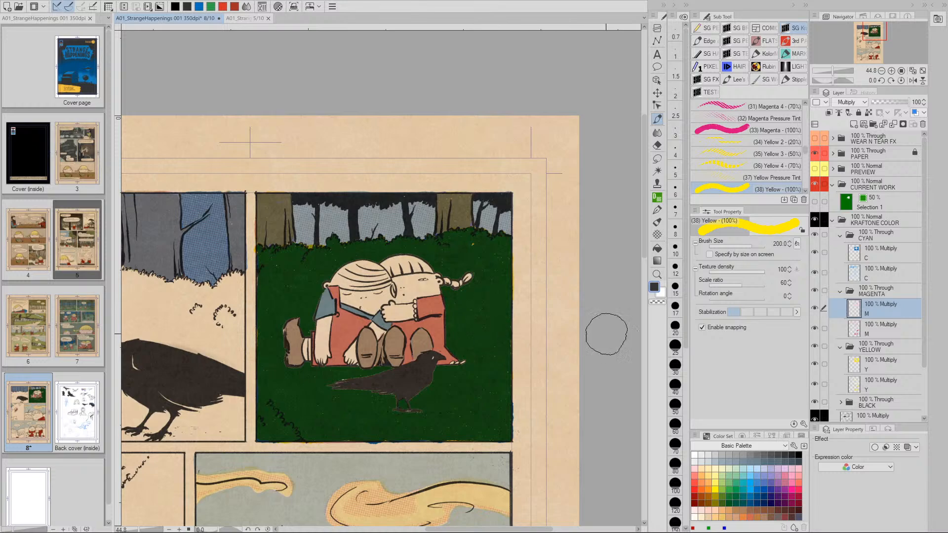
Step: Lighten the upper cyan layer with a Hue/Saturation/Luminosity correction, setting Luminosity to 50
{"action": "left_click", "coordinate": [851, 259]}
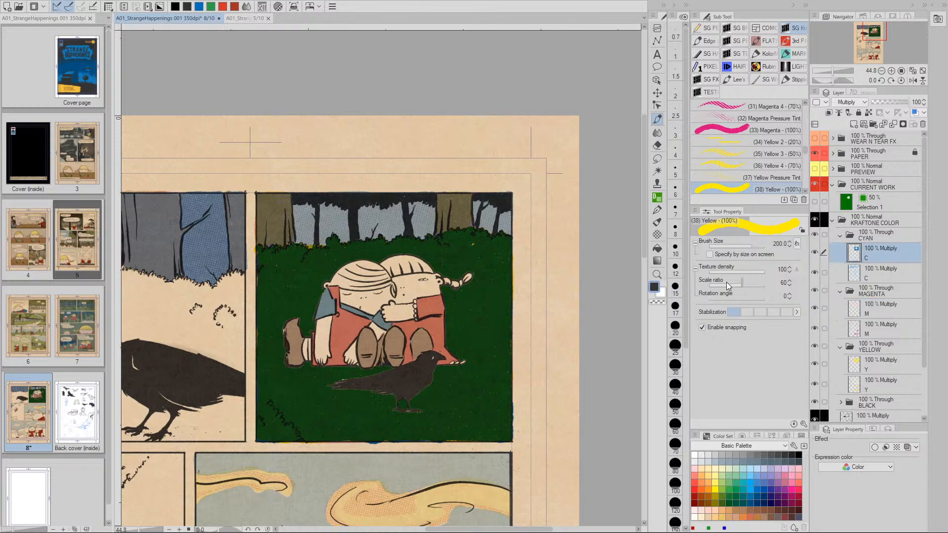
{"action": "key", "text": "ctrl+u"}
{"action": "left_click_drag", "start_coordinate": [369, 235], "coordinate": [396, 232]}
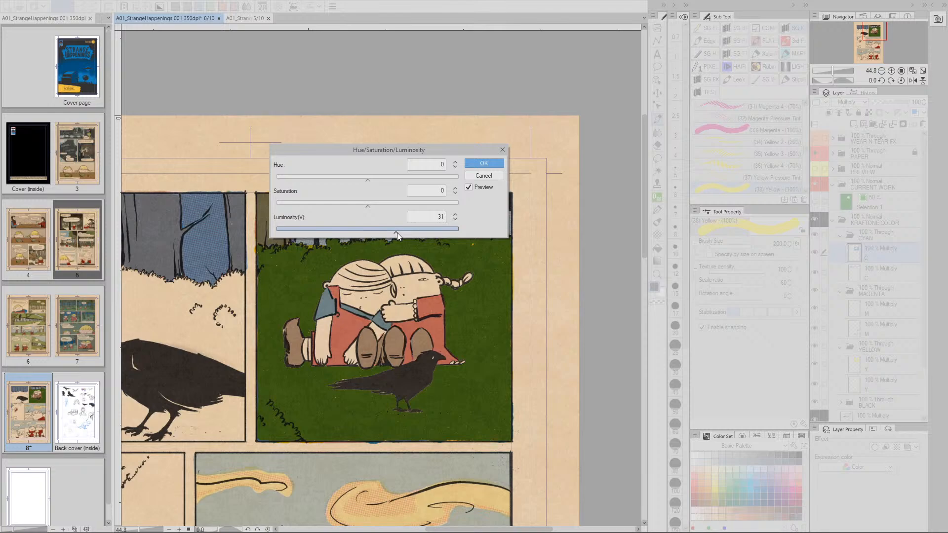
{"action": "left_click_drag", "start_coordinate": [396, 232], "coordinate": [414, 233]}
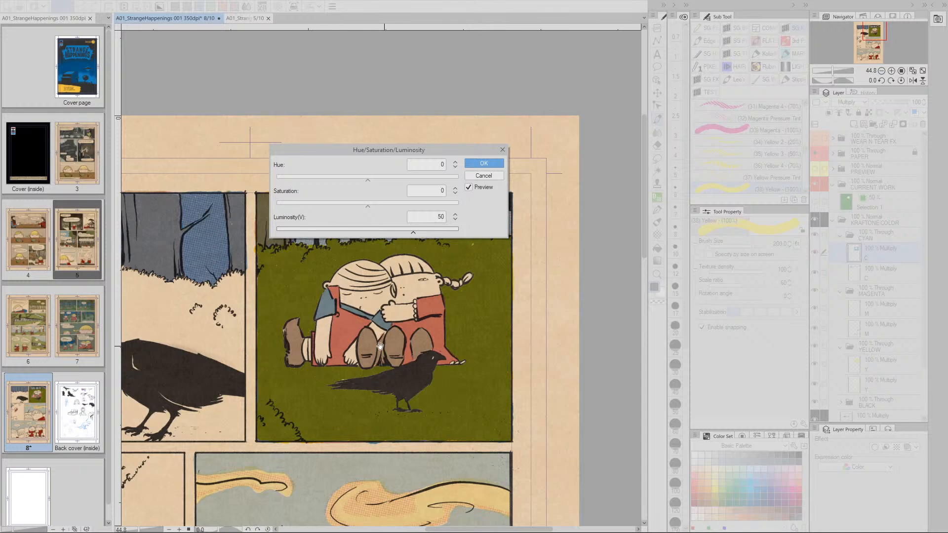
{"action": "mouse_move", "coordinate": [414, 232]}
{"action": "left_mouse_down"}
{"action": "mouse_move", "coordinate": [428, 231]}
{"action": "mouse_move", "coordinate": [421, 233]}
{"action": "left_mouse_up"}
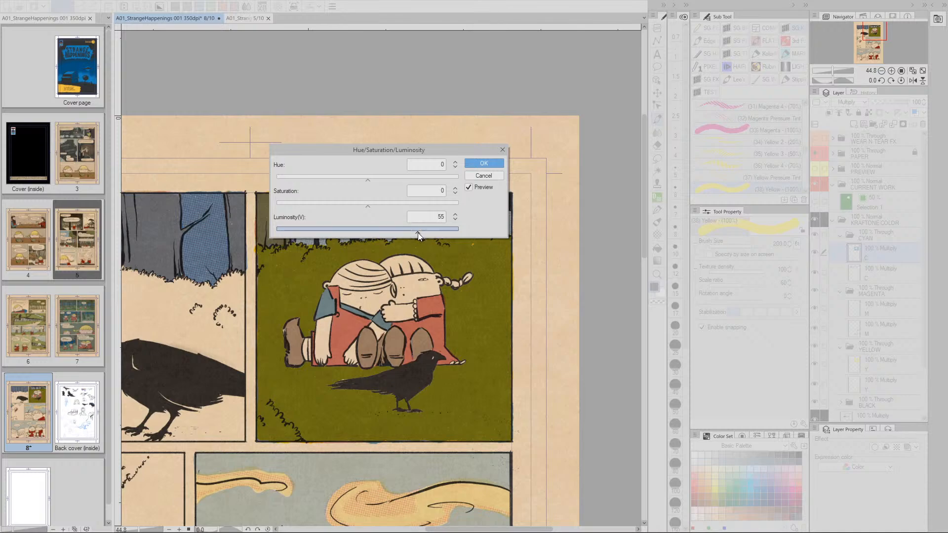
{"action": "left_click_drag", "start_coordinate": [412, 233], "coordinate": [410, 232]}
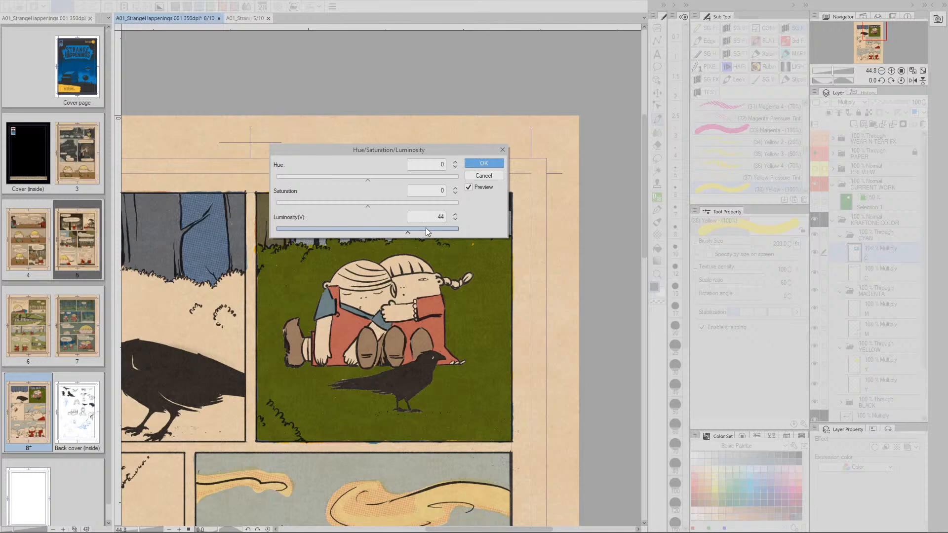
{"action": "left_click", "coordinate": [455, 214]}
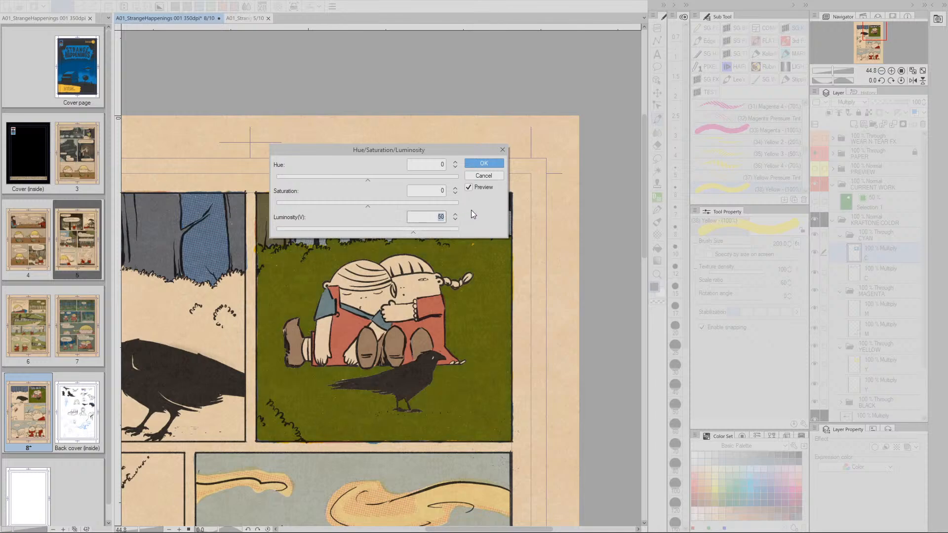
{"action": "left_click", "coordinate": [484, 178]}
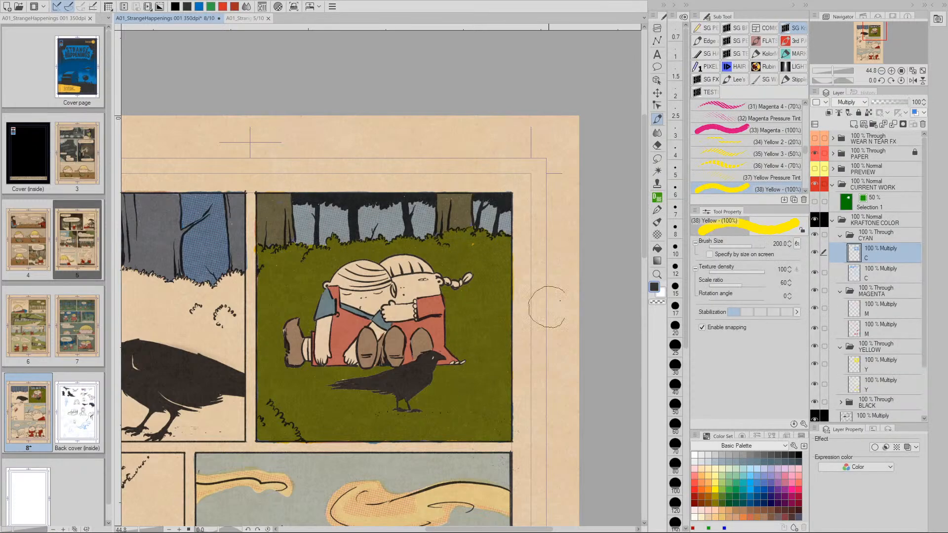
Step: Lighten the upper yellow layer with a Hue/Saturation/Luminosity correction, setting Luminosity to 55
{"action": "left_click", "coordinate": [857, 365]}
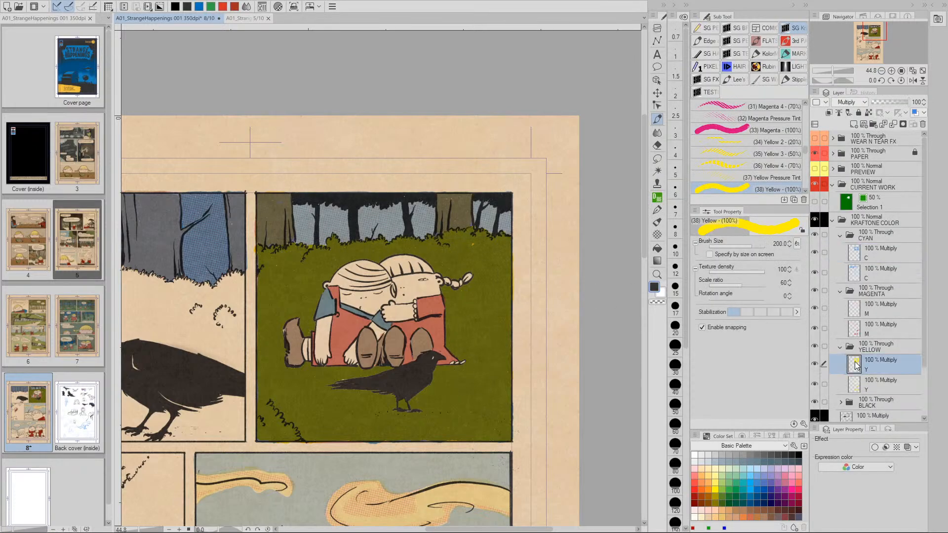
{"action": "key", "text": "ctrl+u"}
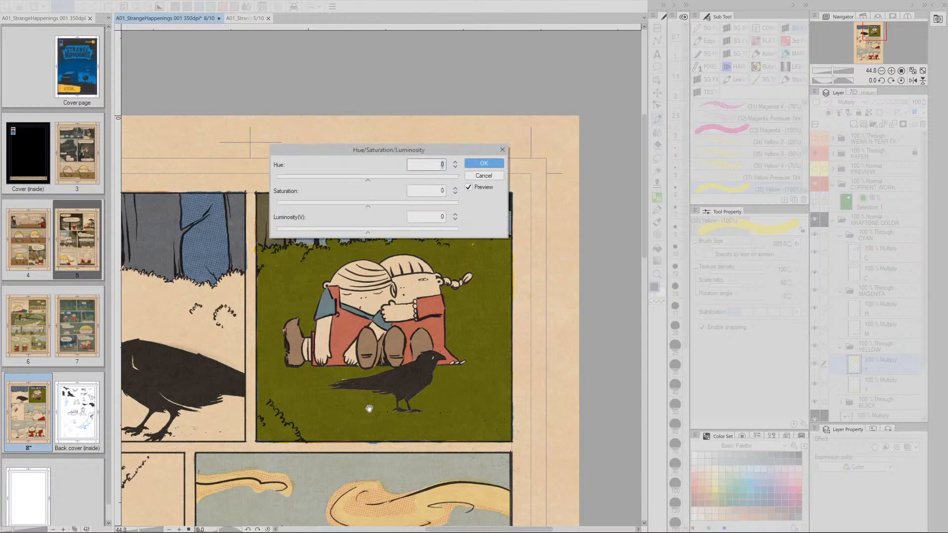
{"action": "left_click_drag", "start_coordinate": [368, 232], "coordinate": [403, 235]}
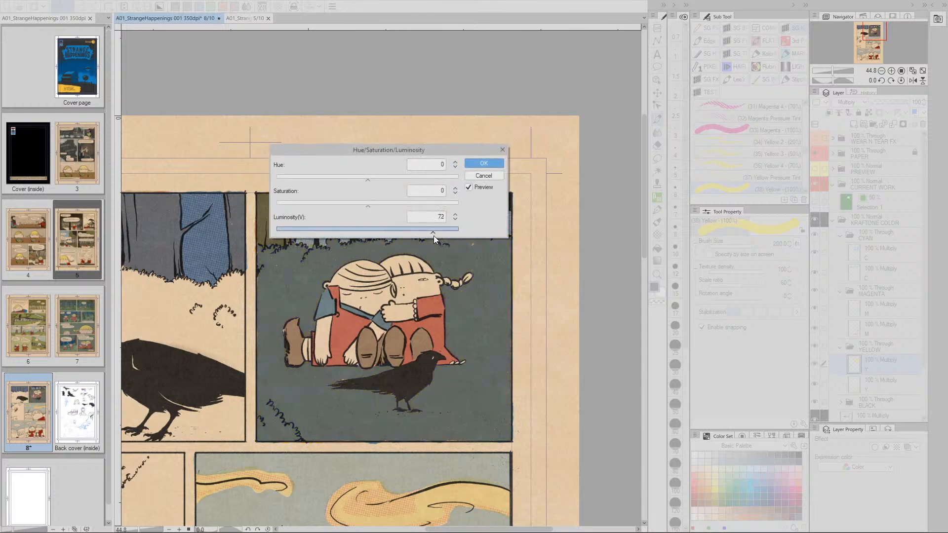
{"action": "left_click_drag", "start_coordinate": [428, 236], "coordinate": [424, 236]}
{"action": "left_click_drag", "start_coordinate": [419, 233], "coordinate": [418, 233]}
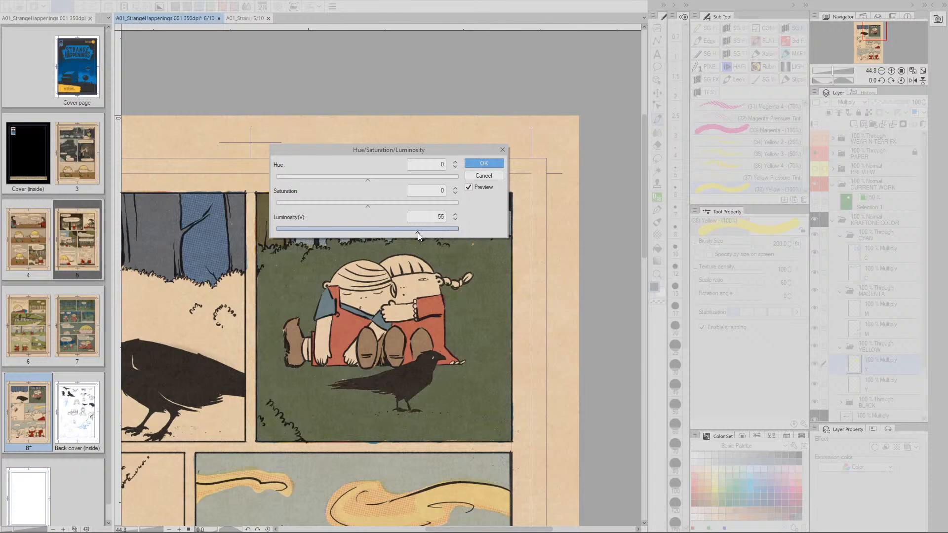
{"action": "left_click", "coordinate": [484, 164]}
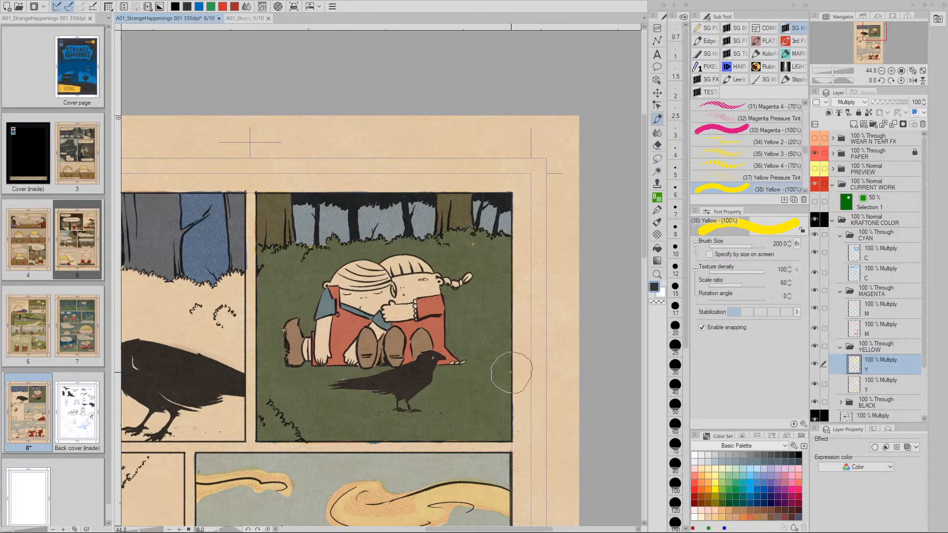
Step: Review the colors across the whole comic page and its panels, and save the page file
{"action": "key", "text": "ctrl+0"}
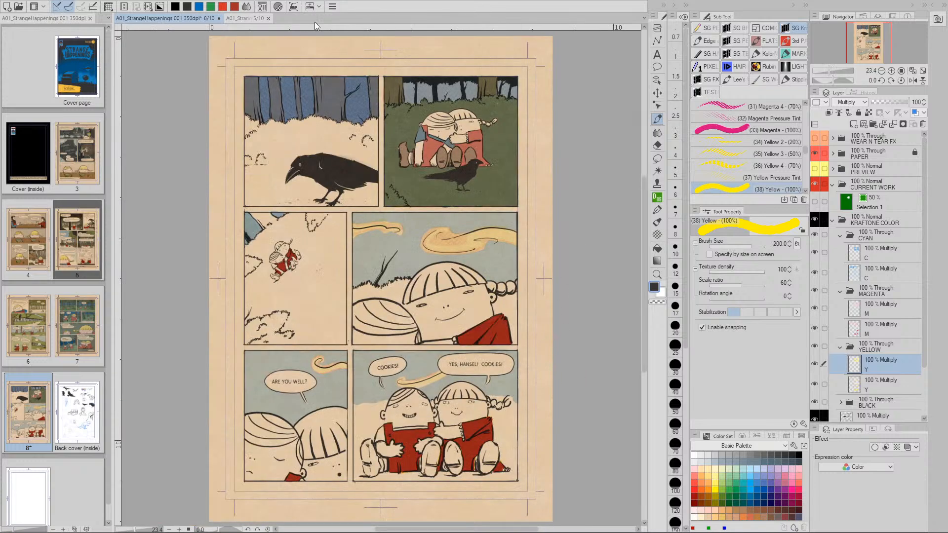
{"action": "left_click", "coordinate": [293, 7]}
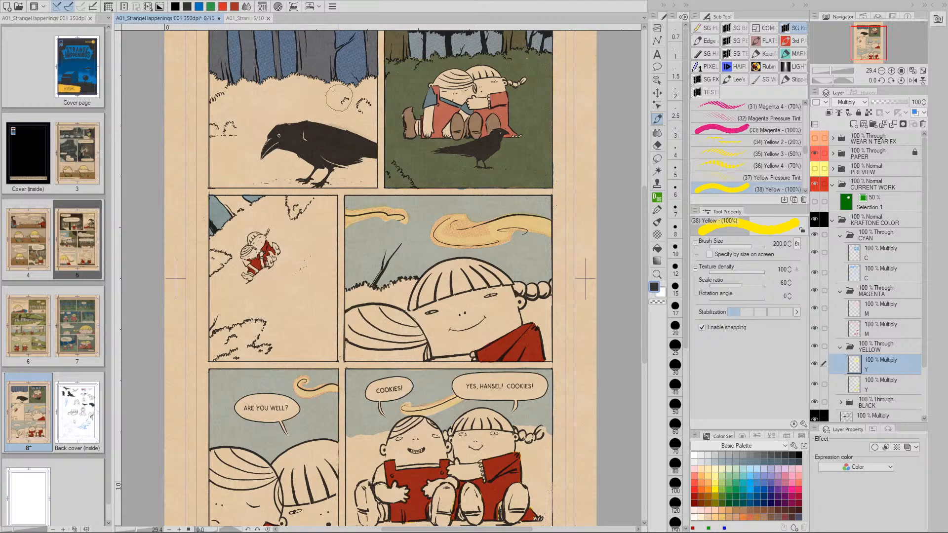
{"action": "key", "text": "space"}
{"action": "left_click_drag", "start_coordinate": [353, 103], "coordinate": [357, 176]}
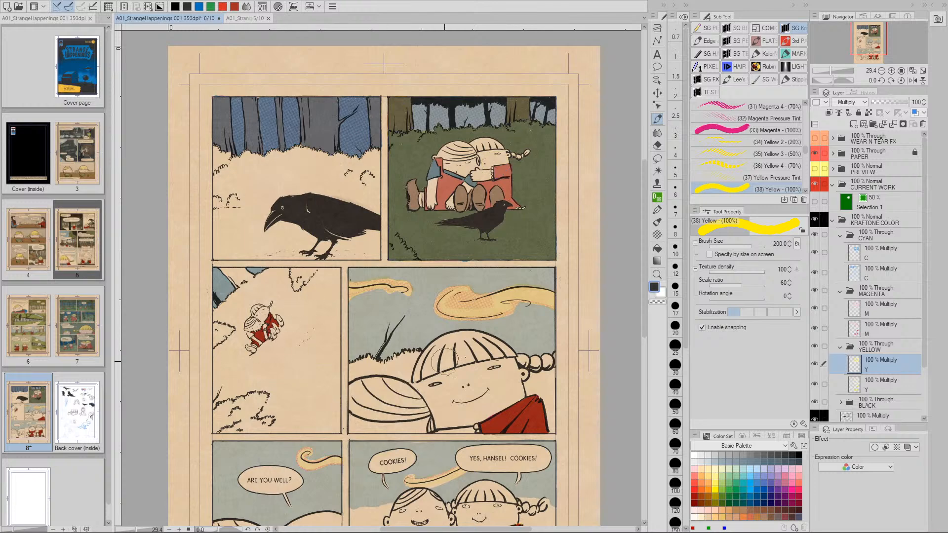
{"action": "left_click_drag", "start_coordinate": [531, 349], "coordinate": [514, 276]}
{"action": "left_click_drag", "start_coordinate": [505, 376], "coordinate": [503, 397]}
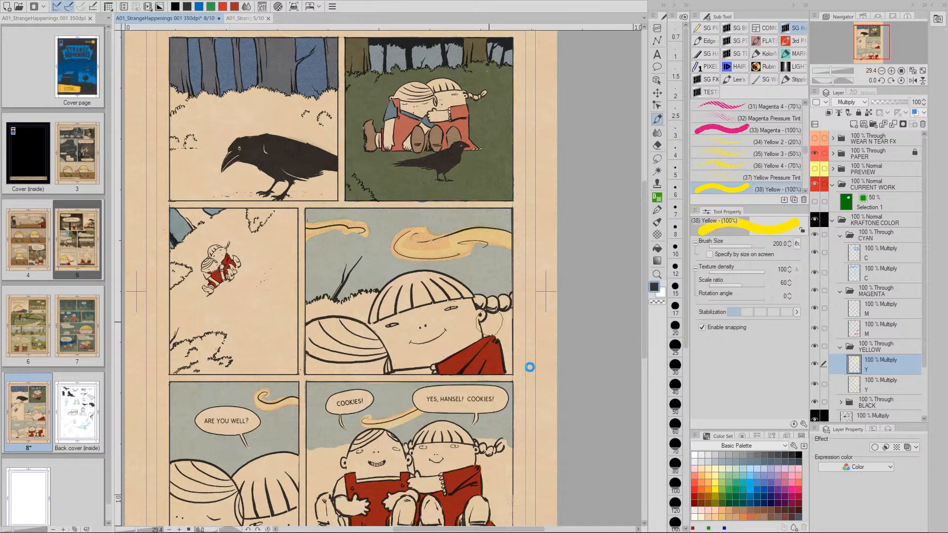
{"action": "key", "text": "ctrl+s"}
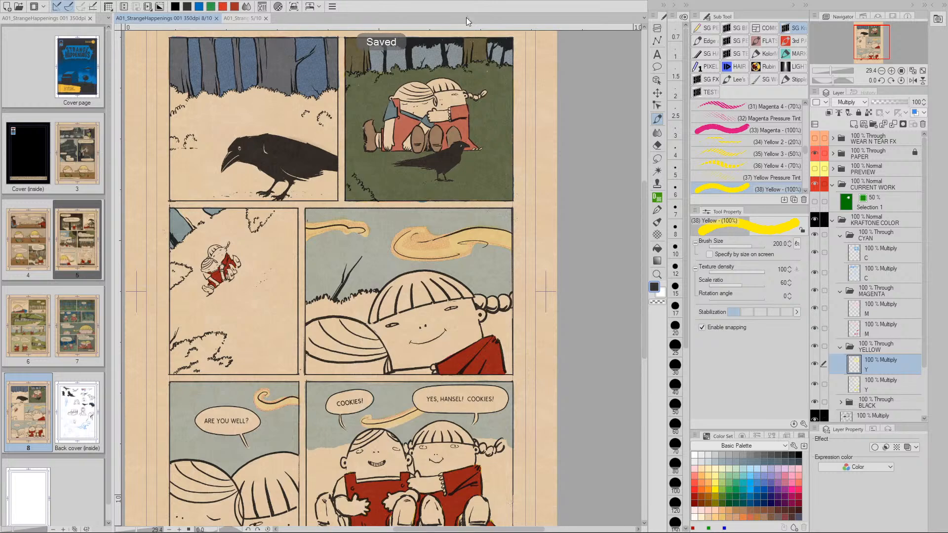